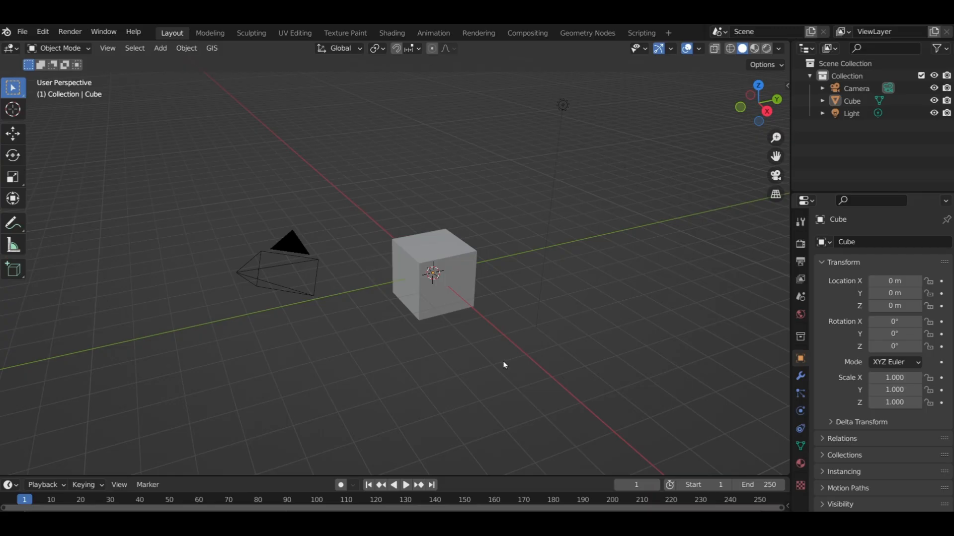
Switch to the front view and delete all the default objects: the cube, camera and light.
key(KP_1)
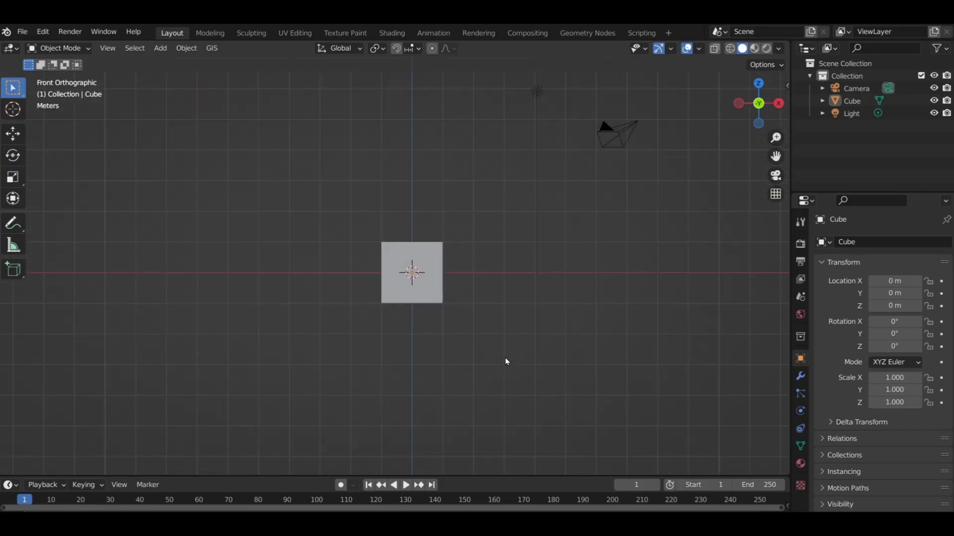
key(a)
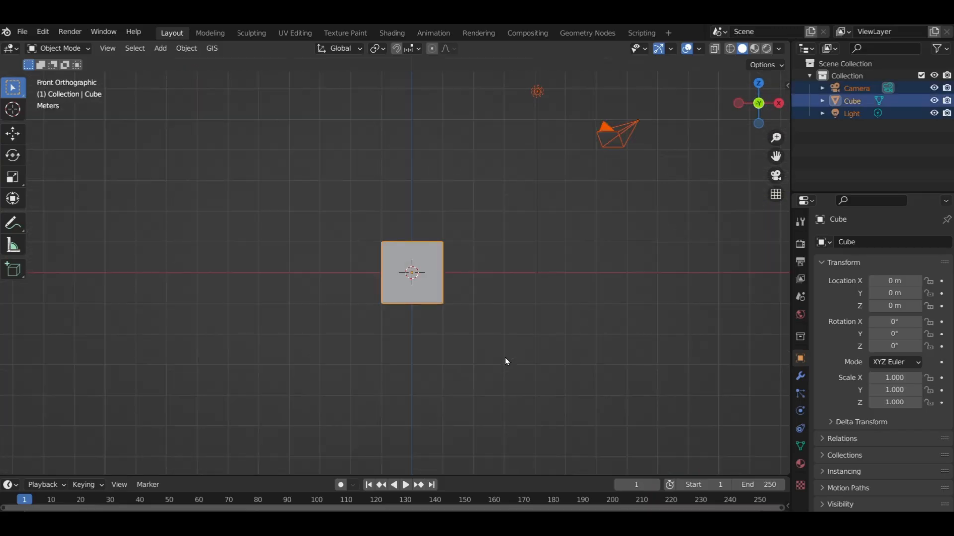
key(x)
click(507, 362)
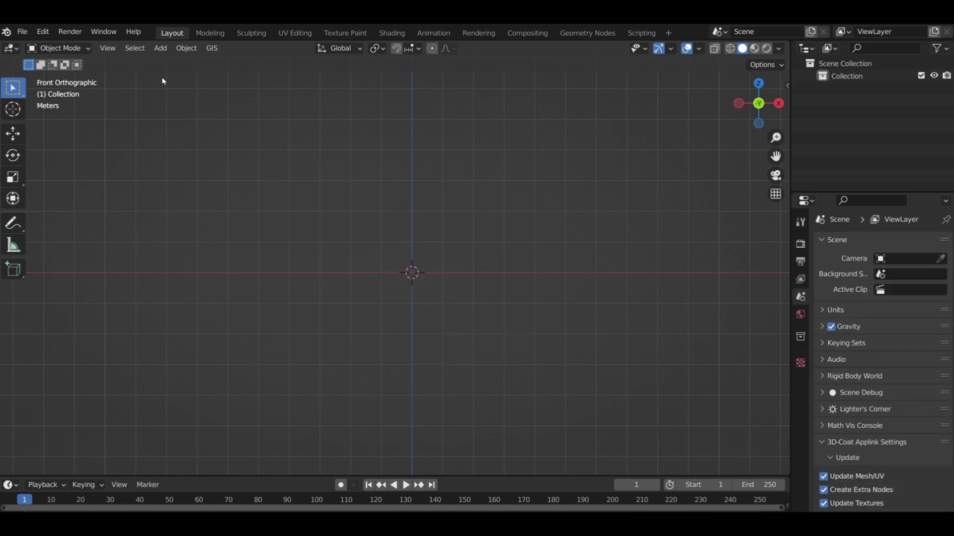
Add a cube mesh and stretch it along X to a scale of about 5.18.
click(160, 48)
mouse_move(169, 64)
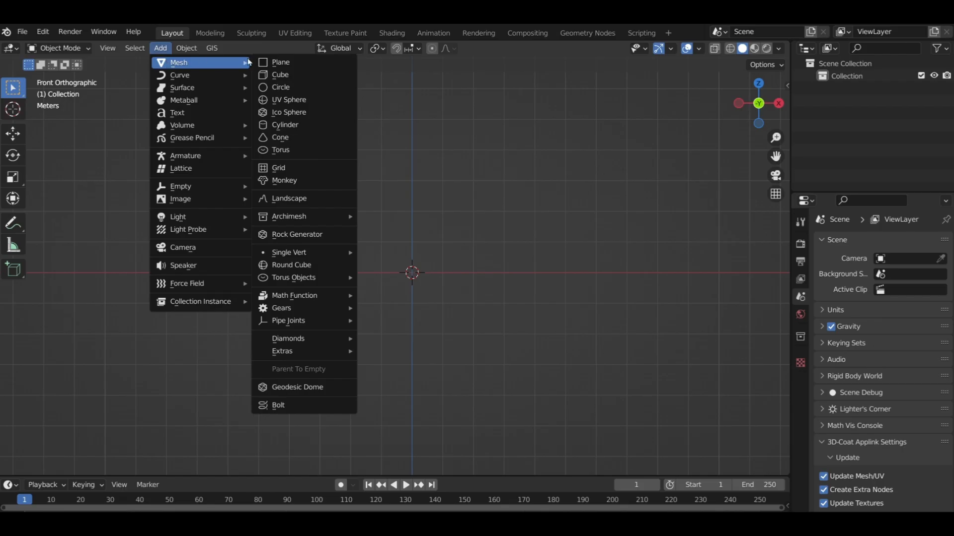
click(300, 75)
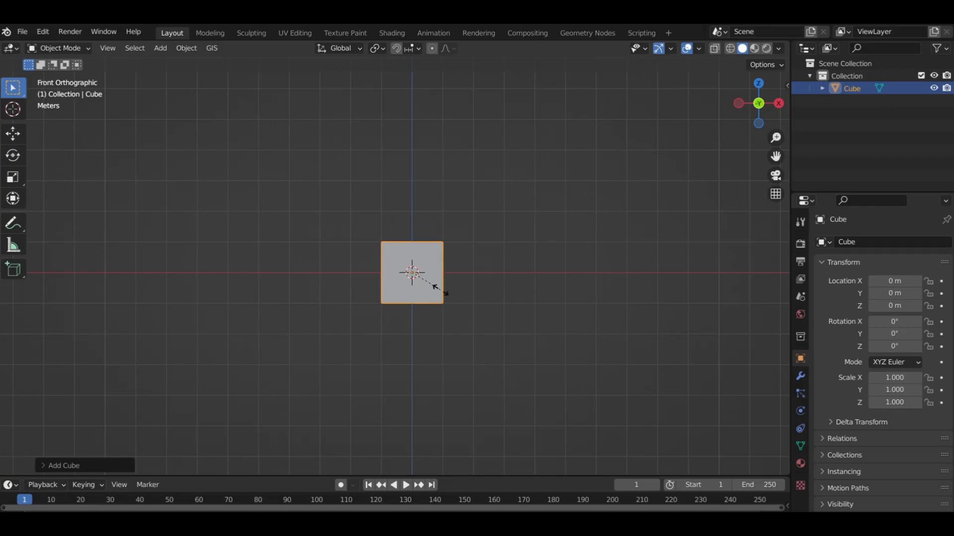
key(s)
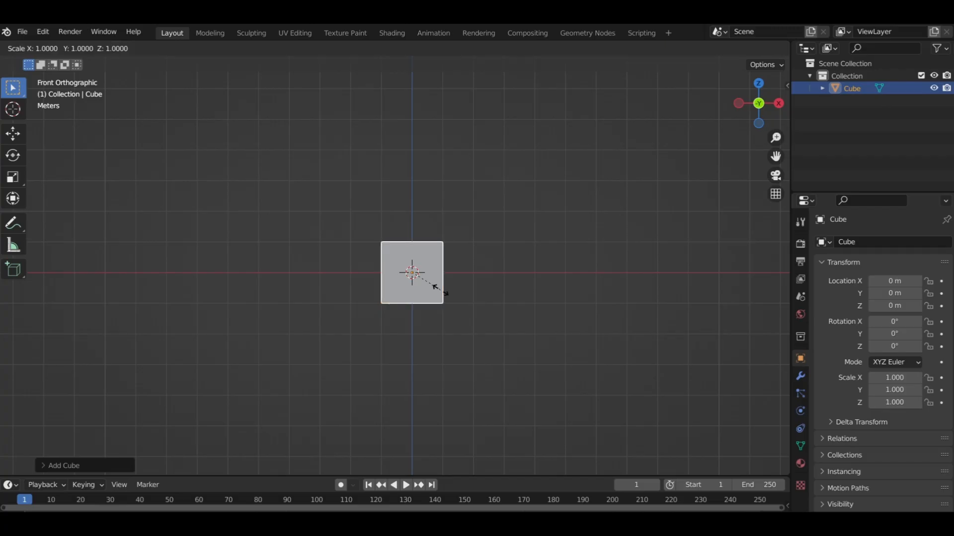
key(x)
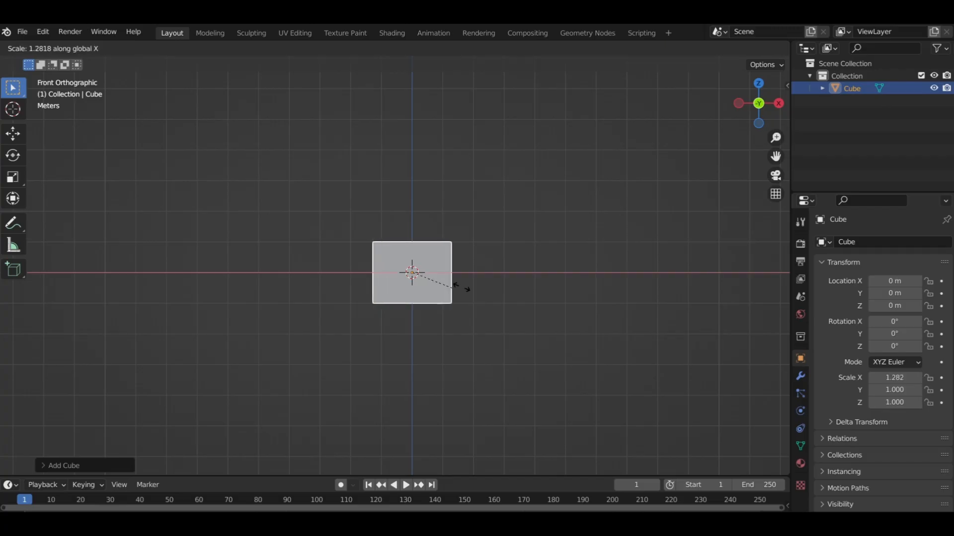
click(583, 295)
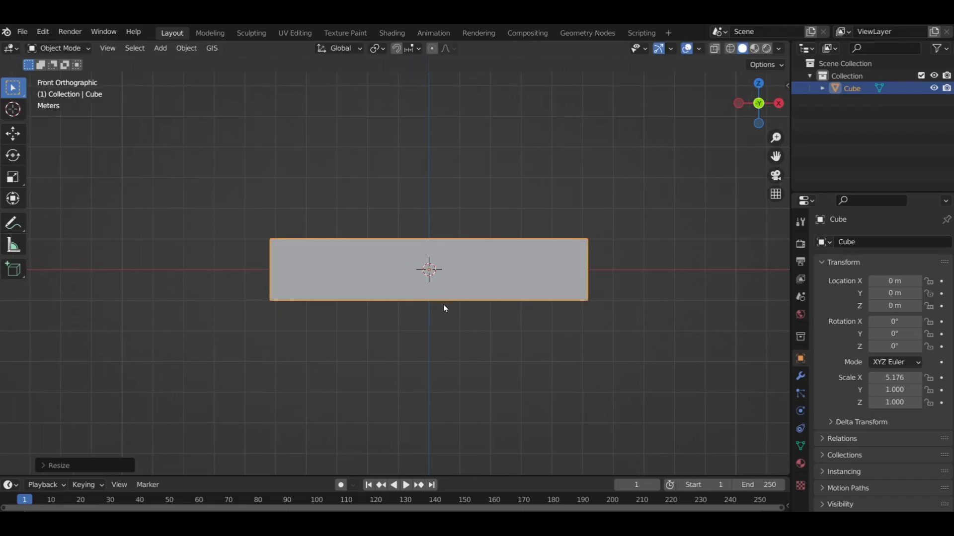
In Edit Mode with X-ray enabled, raise all of the block's top vertices along Z to make it taller.
click(80, 49)
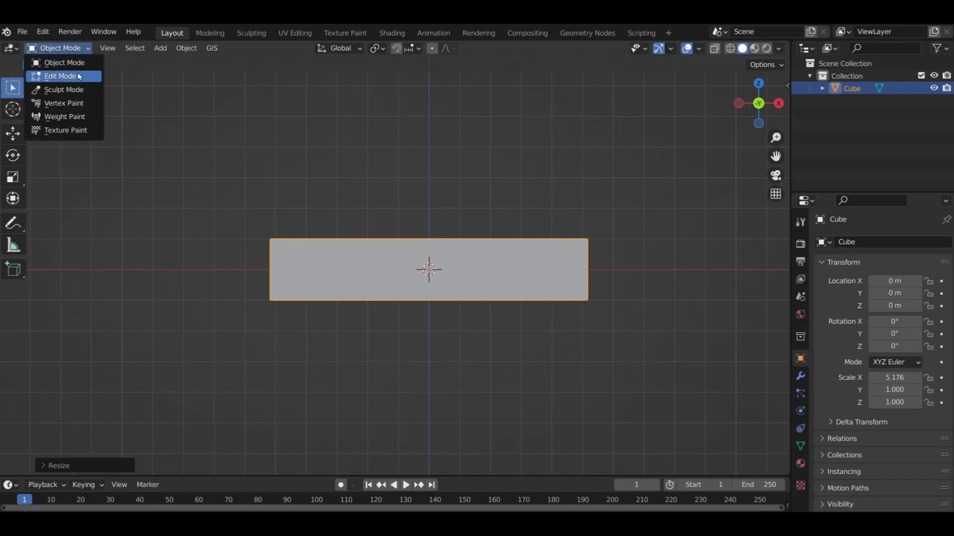
click(79, 76)
drag(198, 167, 618, 271)
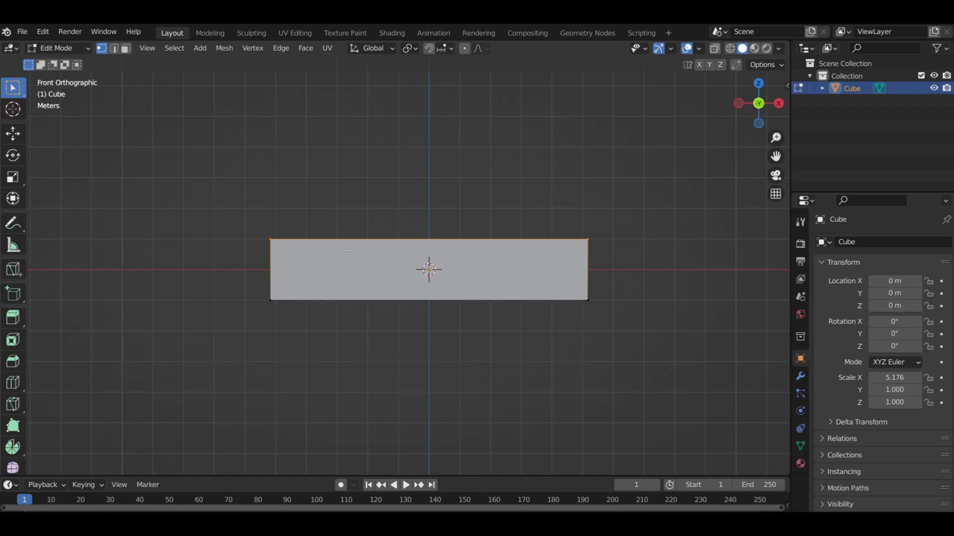
click(715, 49)
drag(214, 171, 643, 258)
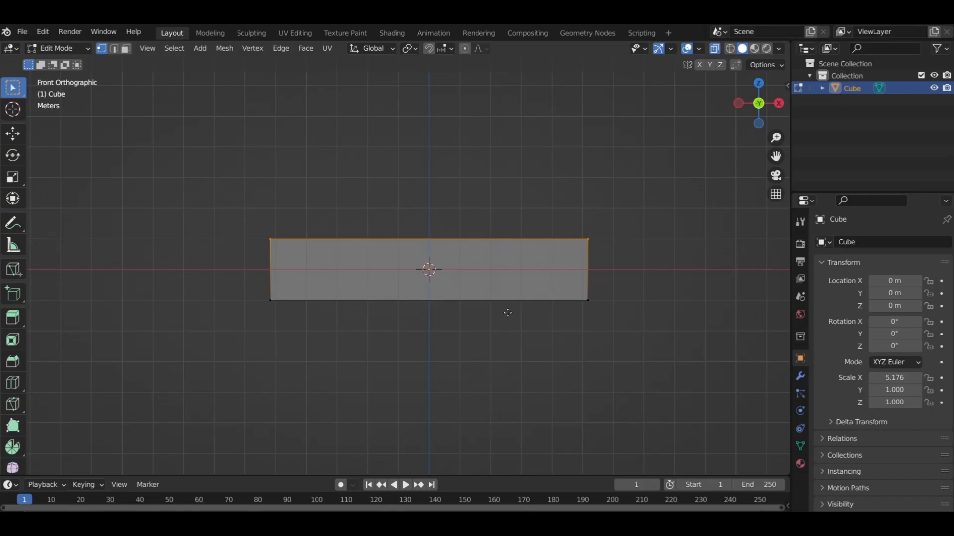
key(g)
key(z)
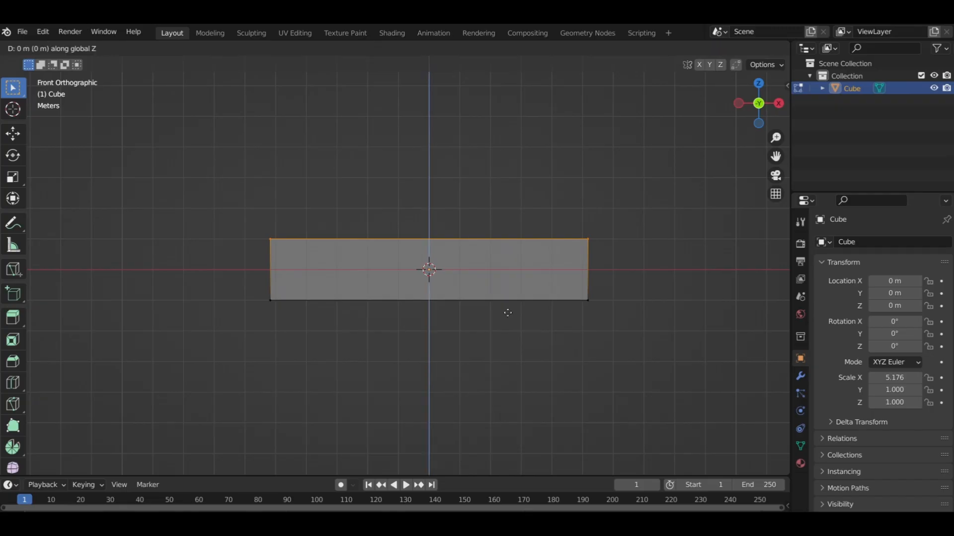
click(507, 272)
Move the vertices at the block's negative X end outward along X to lengthen it.
drag(194, 147, 334, 384)
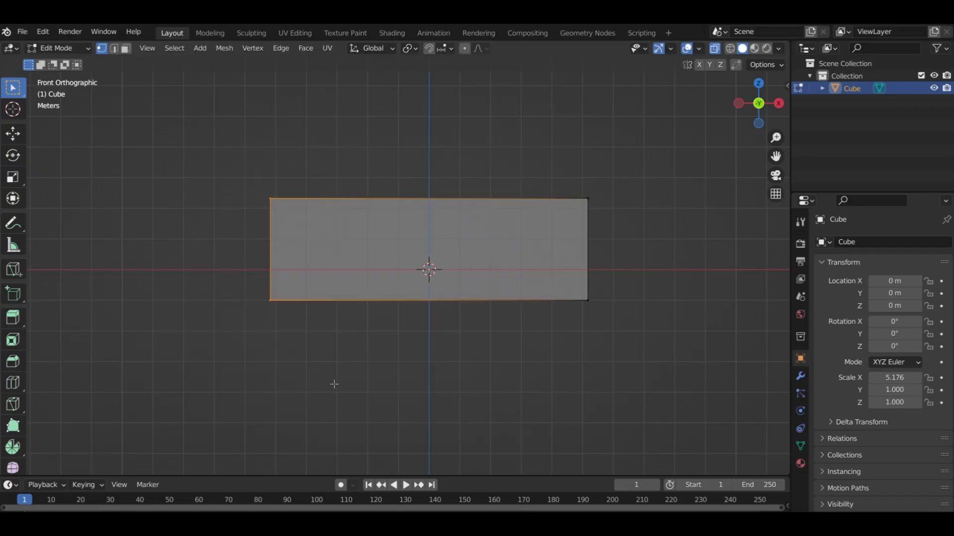
key(g)
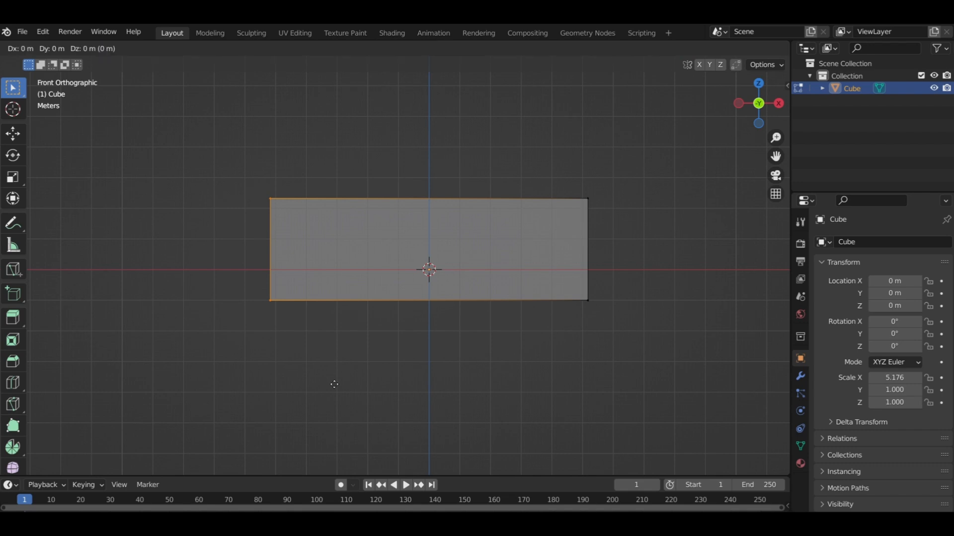
key(x)
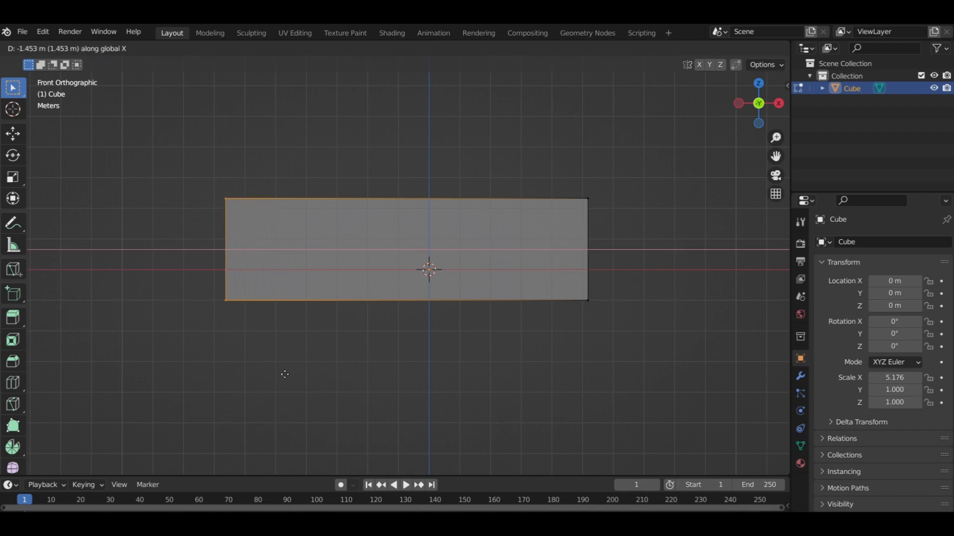
click(303, 373)
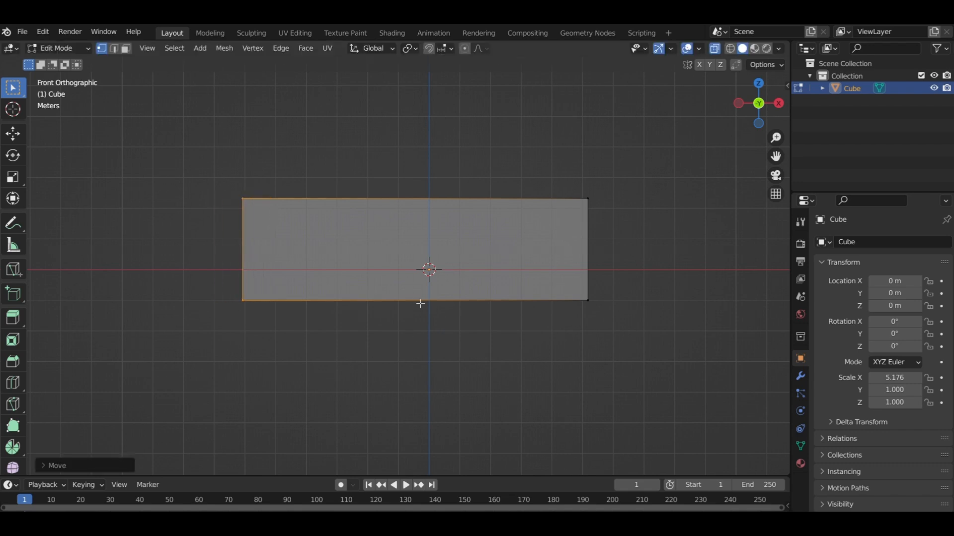
Move the block's long negative Y side outward along Y to widen the block.
middle_drag(419, 301, 506, 313)
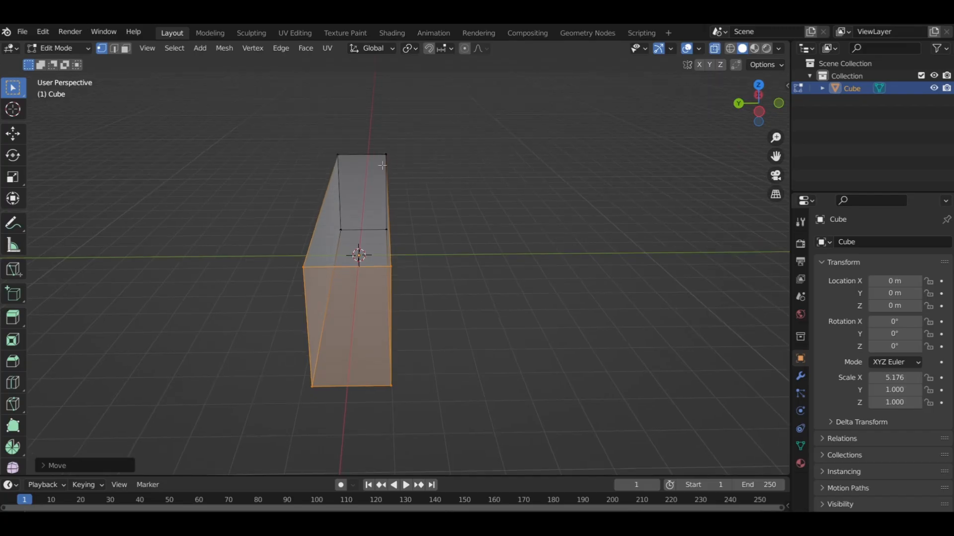
drag(370, 138, 471, 409)
middle_drag(471, 408, 460, 392)
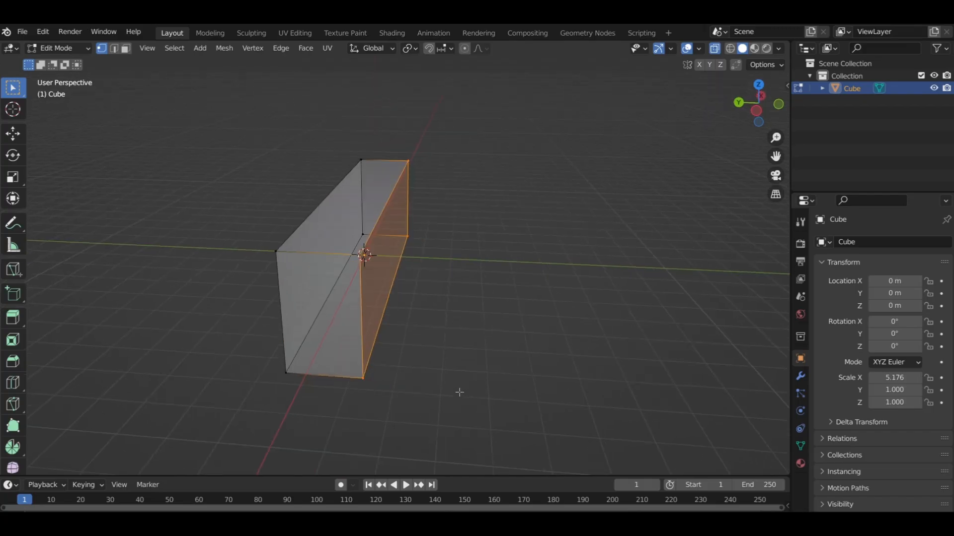
key(g)
key(y)
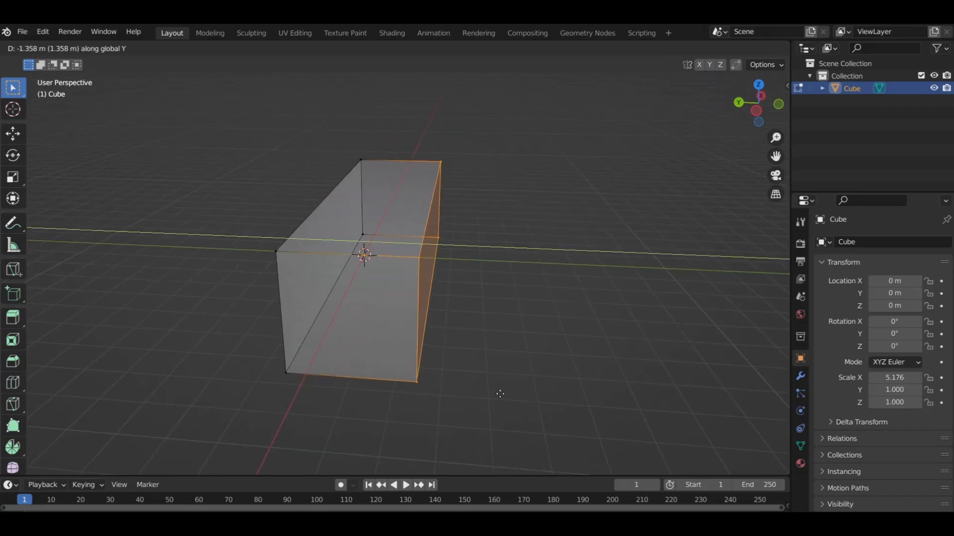
click(505, 393)
In the top view, add one centered loop cut along the block's length, splitting its width in half.
middle_drag(505, 392, 354, 283)
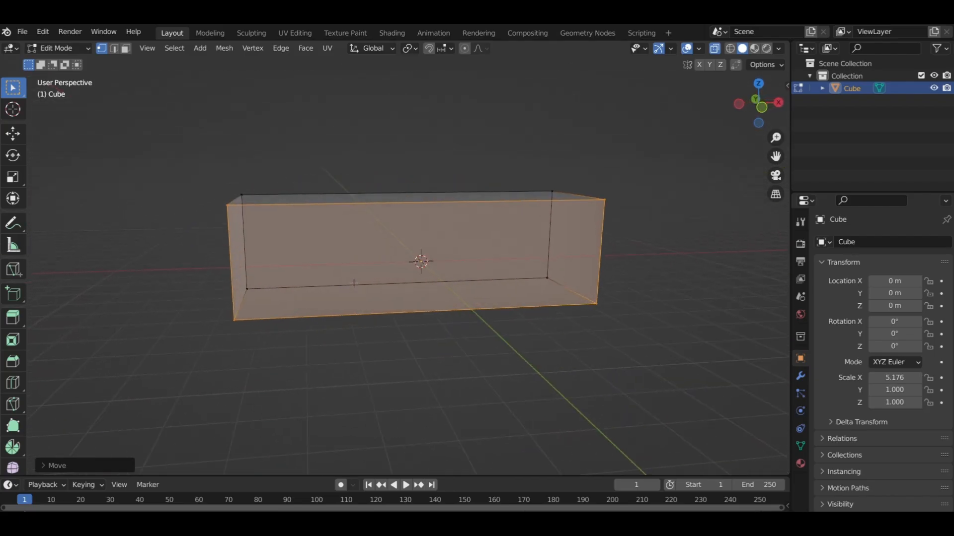
key(KP_1)
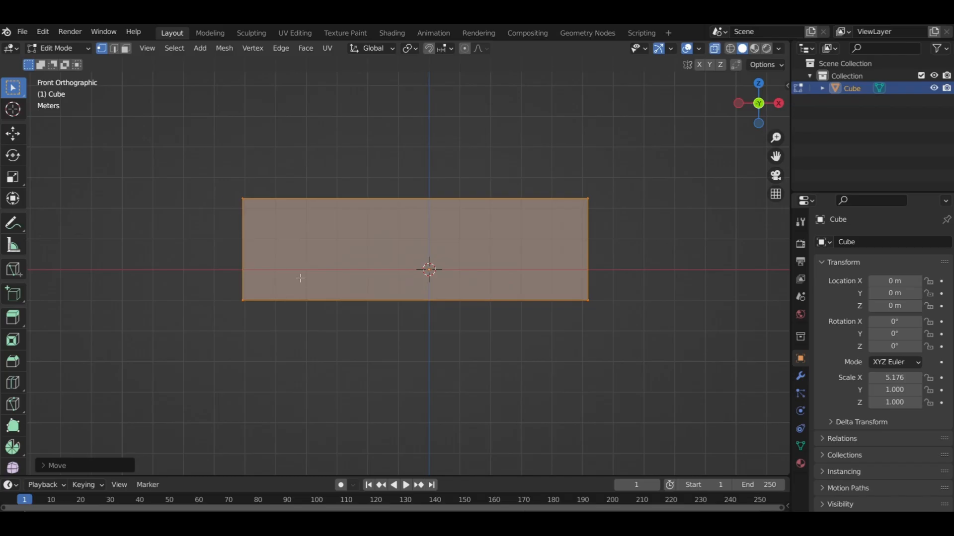
middle_drag(330, 259, 383, 228)
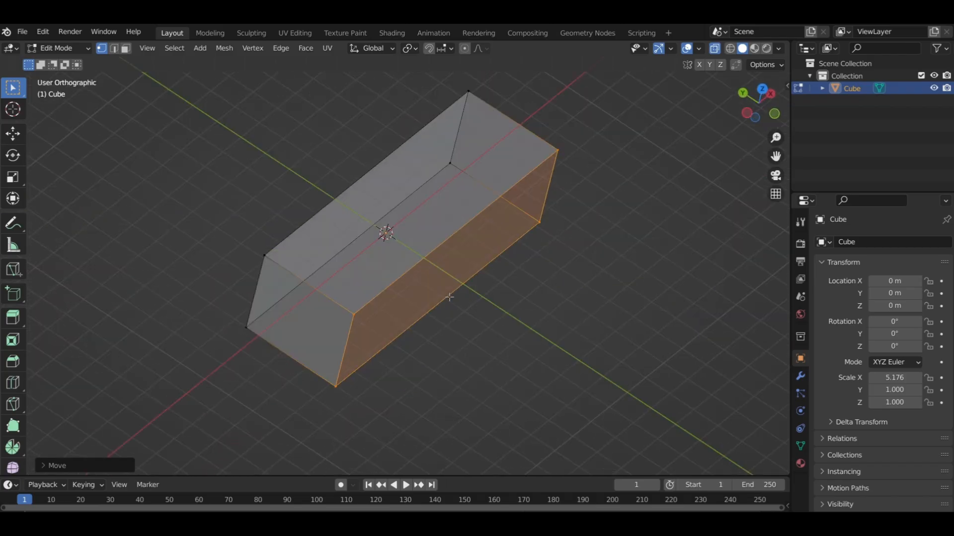
key(KP_7)
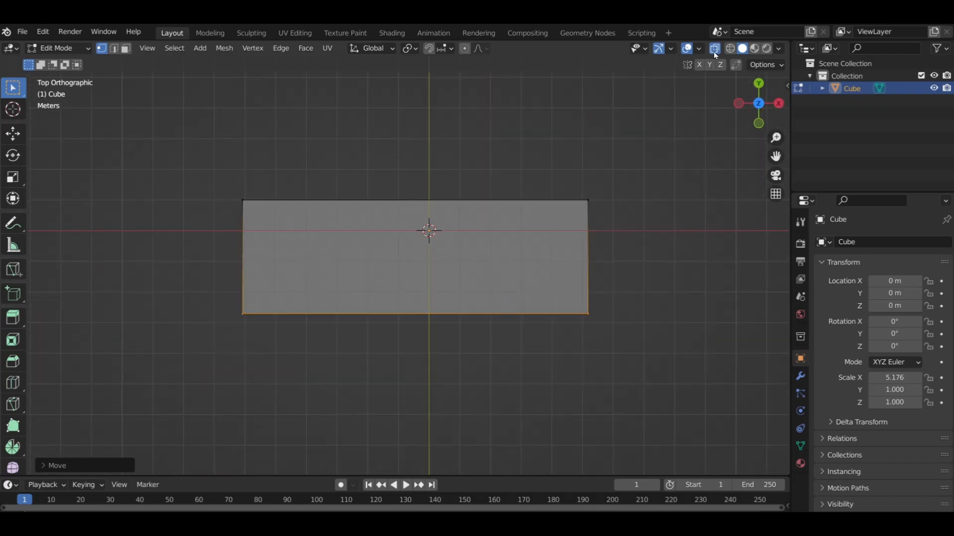
key(ctrl+r)
click(244, 267)
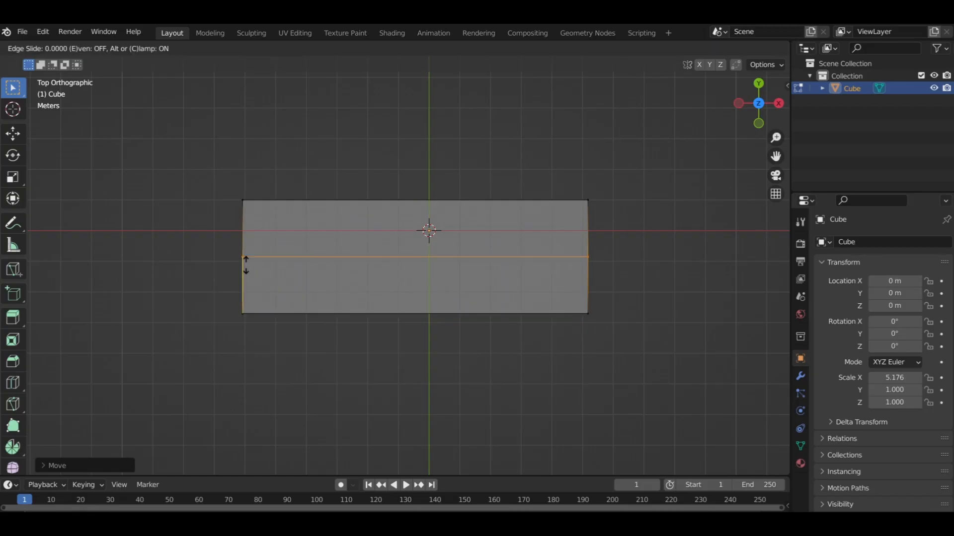
right_click(244, 266)
Delete the vertices along the block's positive Y side so only the negative Y half remains.
click(799, 376)
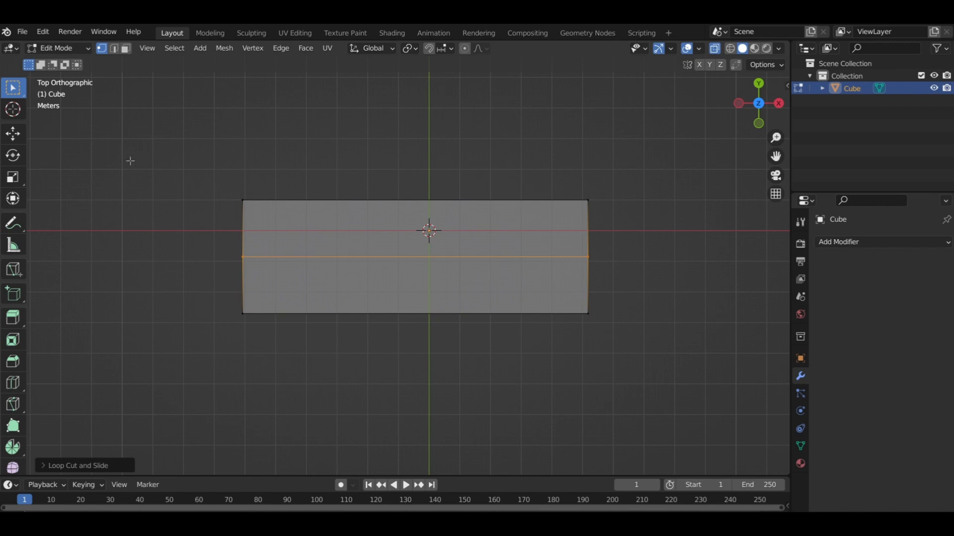
drag(131, 155, 632, 223)
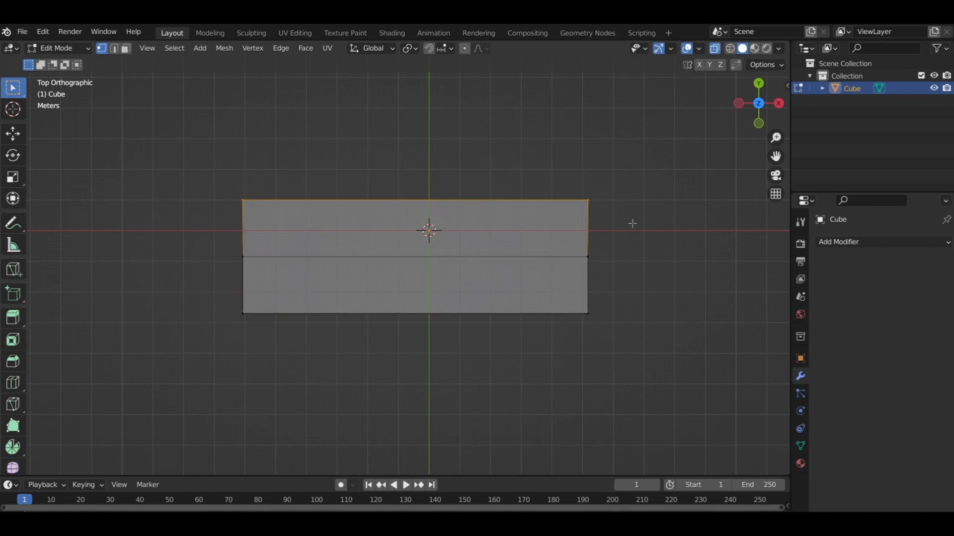
key(x)
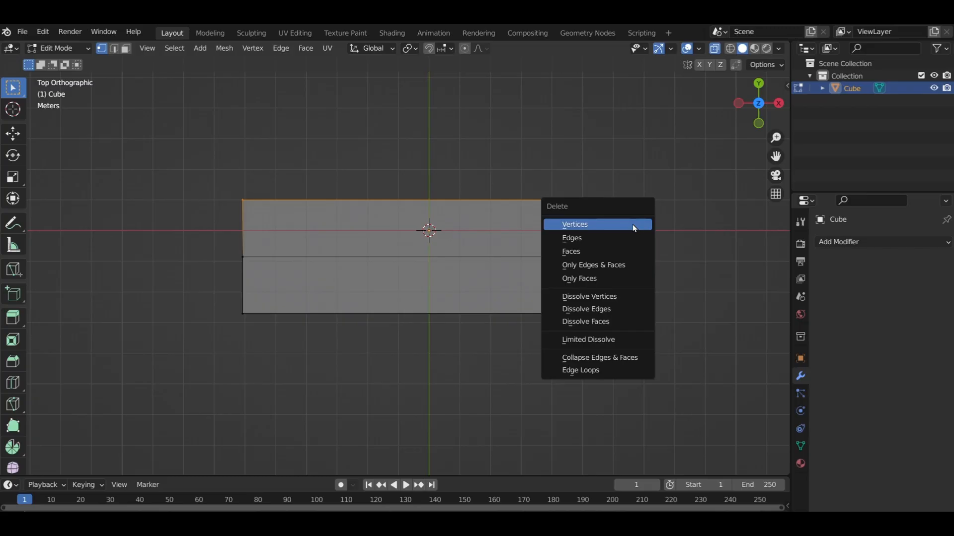
click(634, 227)
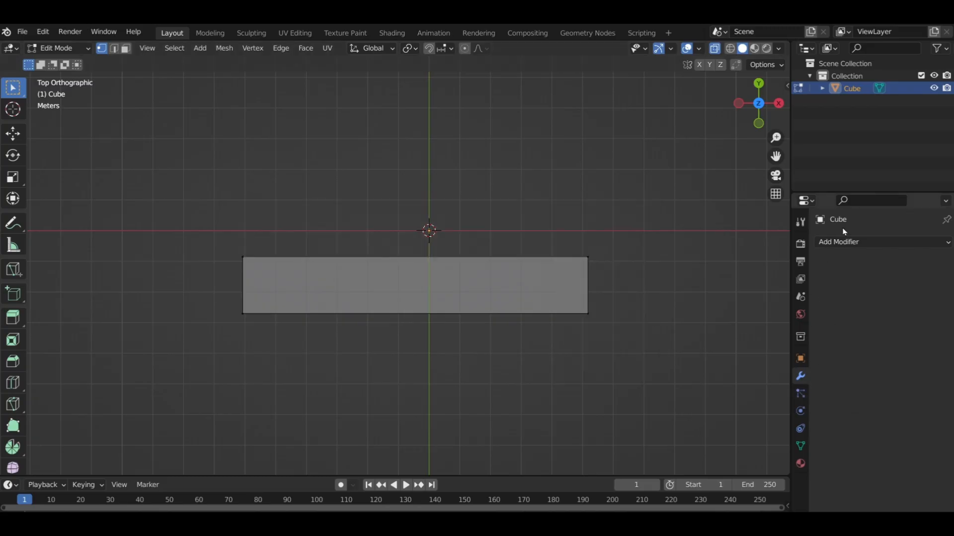
Add a Mirror modifier to the half block and mirror it on the Y axis only instead of X.
click(845, 242)
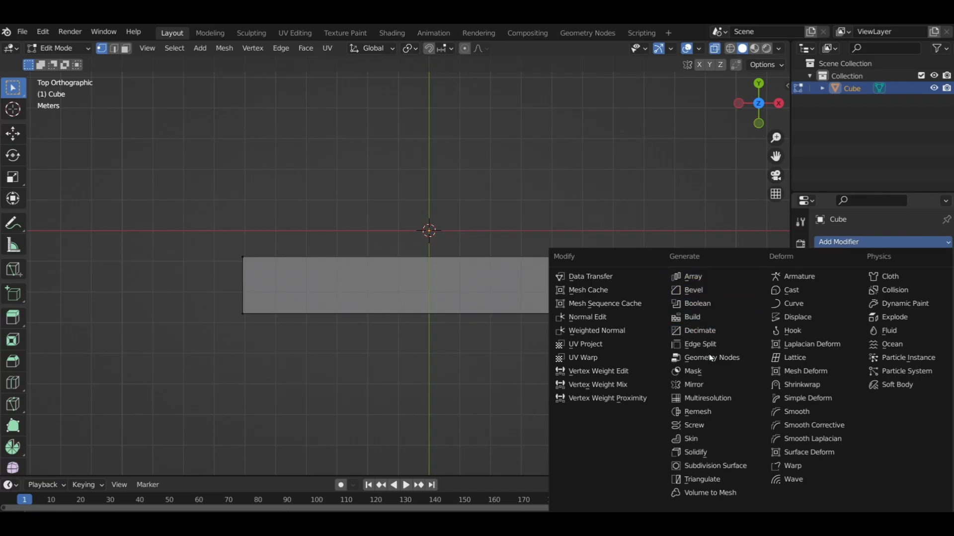
click(696, 381)
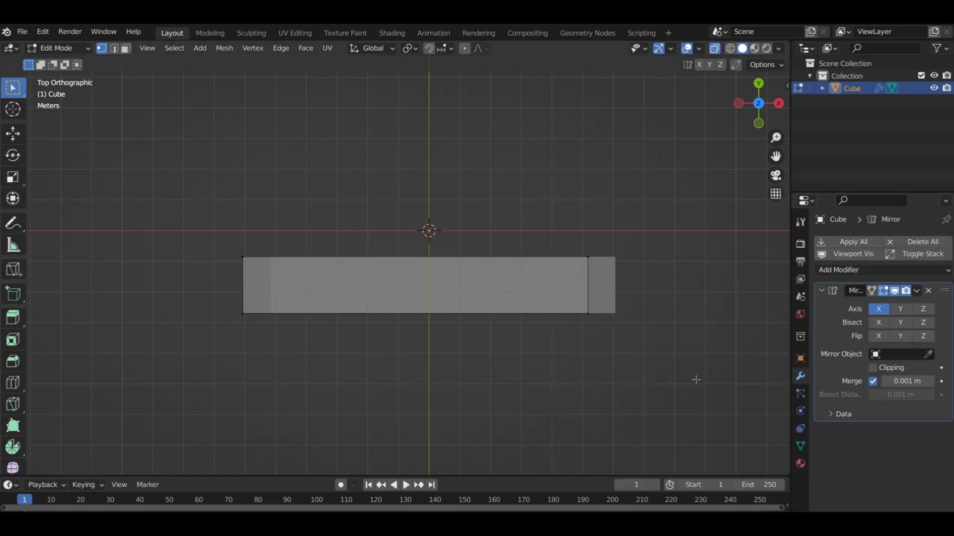
click(877, 314)
click(901, 310)
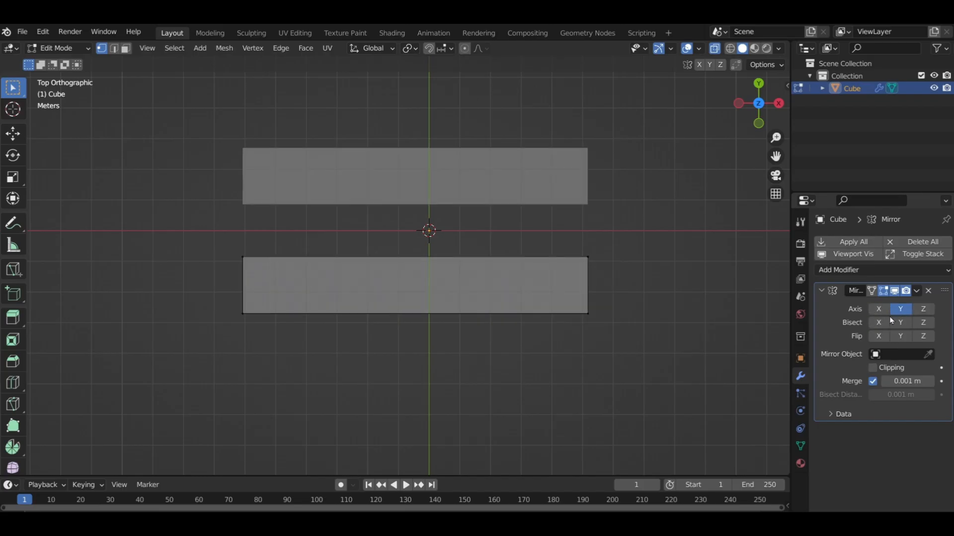
Select all vertices of the original half and enable Clipping on the Mirror modifier.
middle_drag(377, 249, 494, 188)
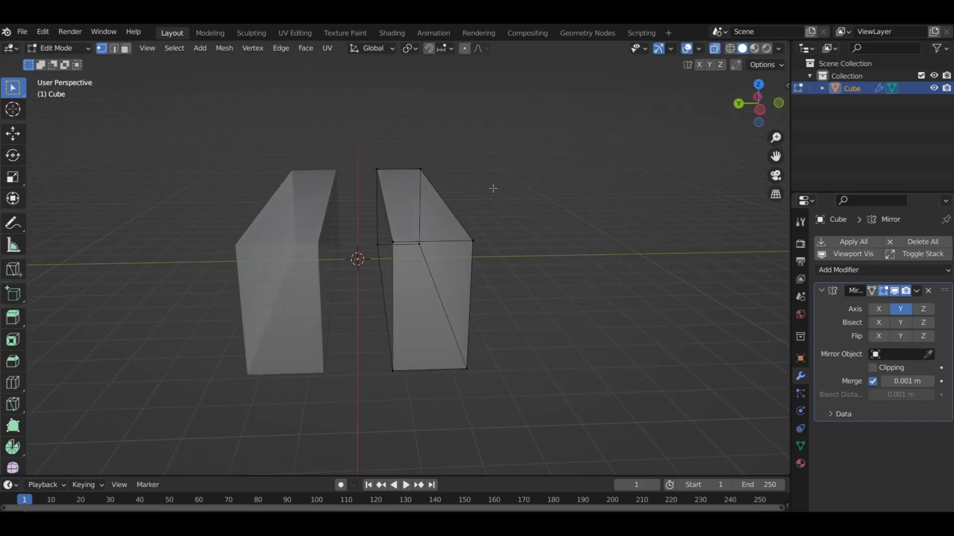
drag(357, 145, 541, 396)
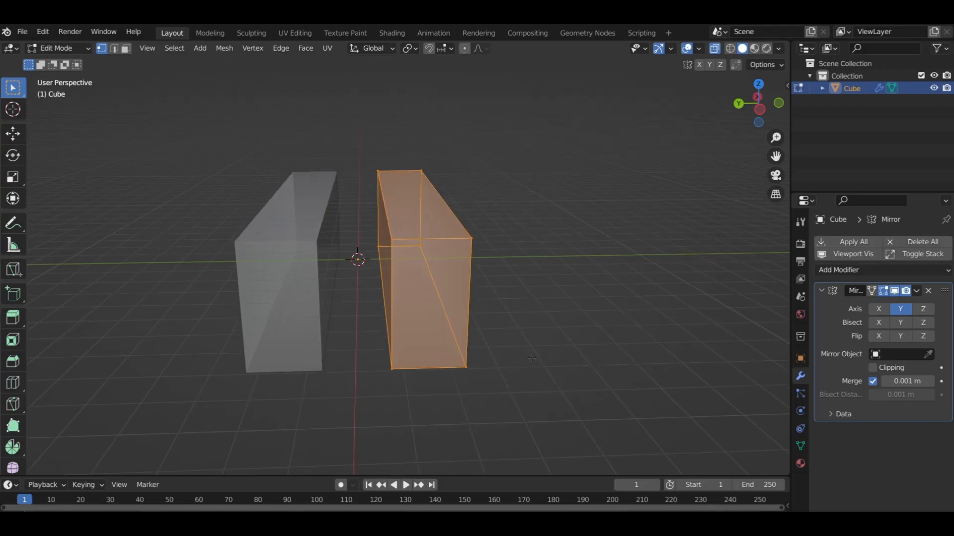
middle_drag(529, 357, 523, 347)
click(872, 368)
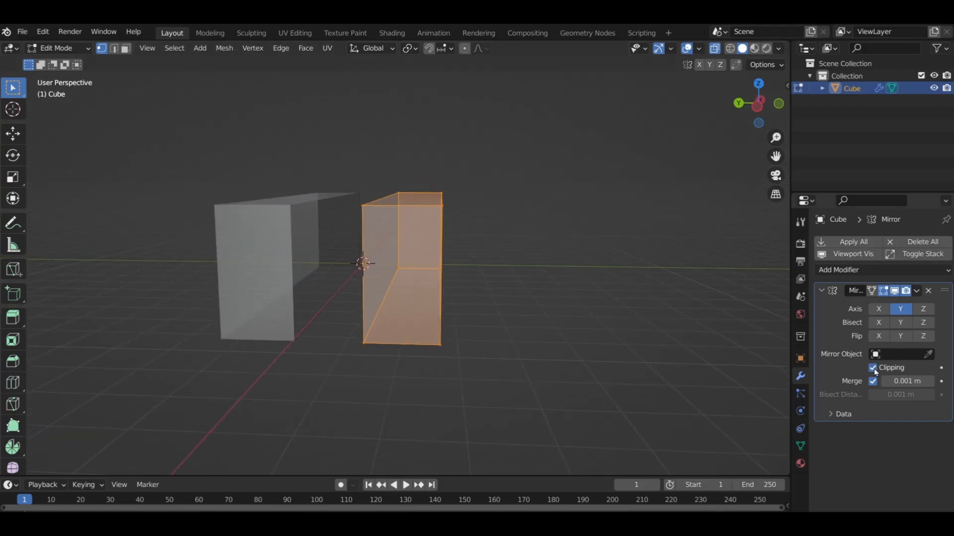
middle_drag(482, 320, 443, 302)
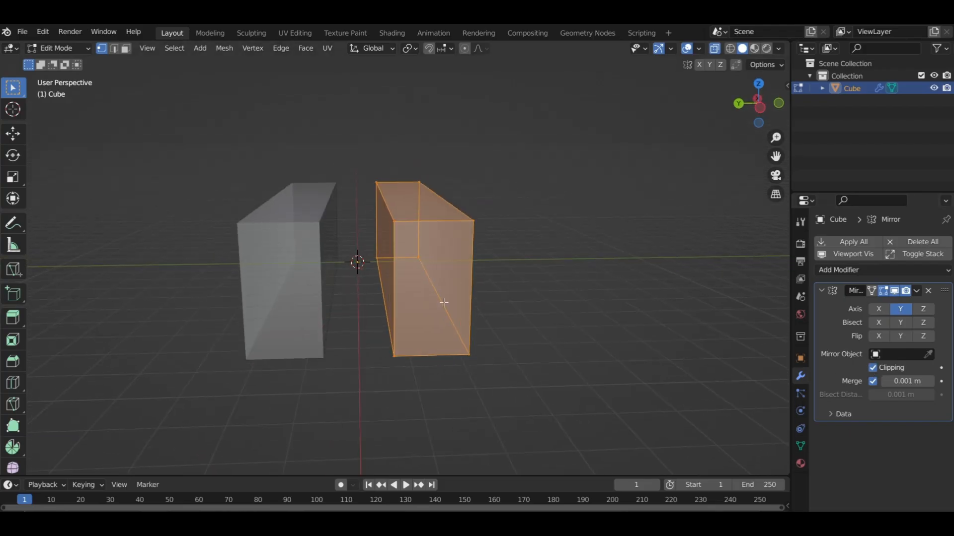
Move the selected half along the Y axis until its inner side clips to the mirror plane and meets its reflection.
key(g)
key(y)
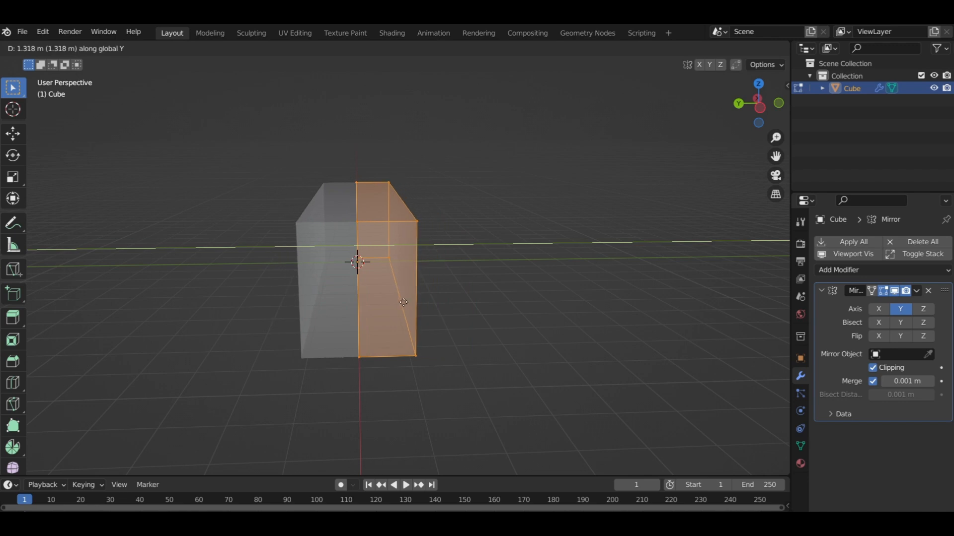
click(442, 283)
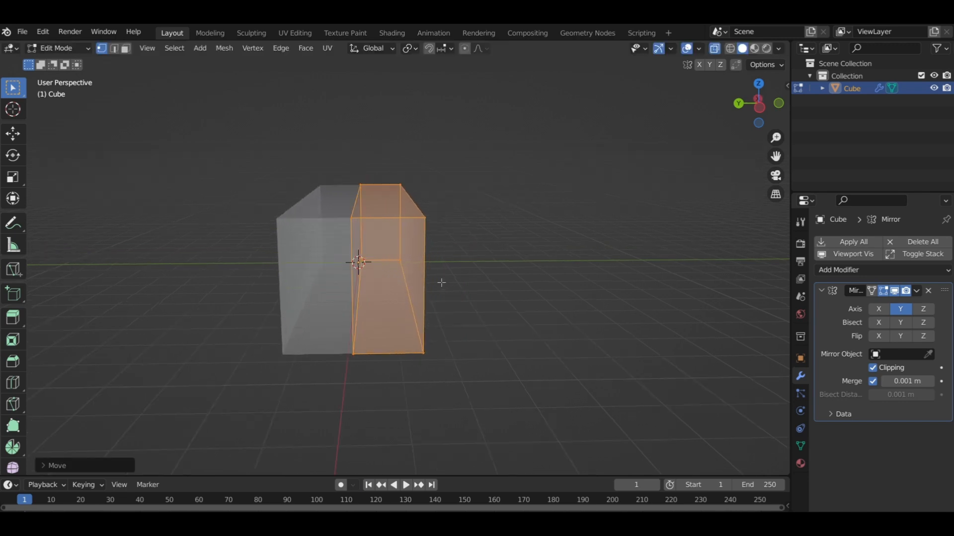
In the front view, add one horizontal loop cut along the block's length at the middle of its height.
middle_drag(442, 282, 470, 250)
key(KP_1)
key(KP_1)
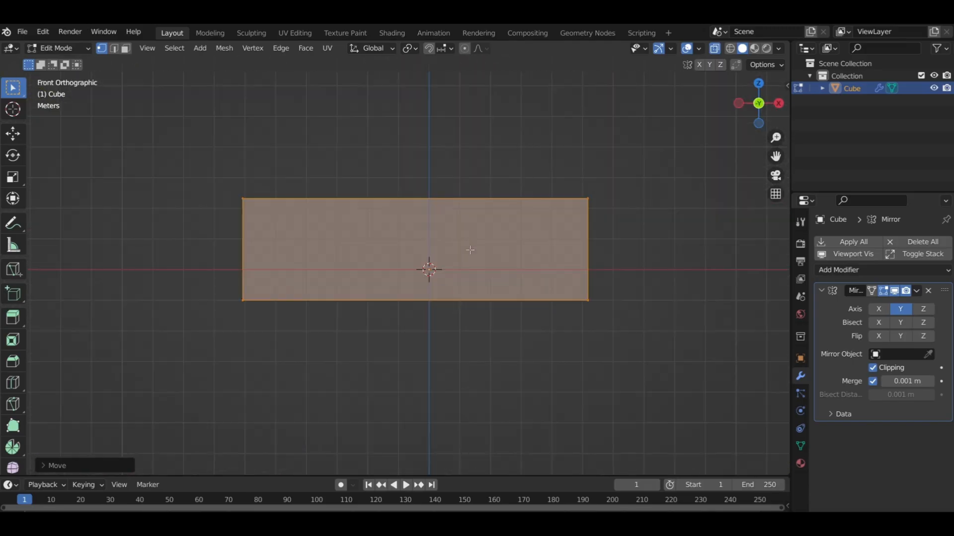
shift+middle_drag(380, 250, 391, 229)
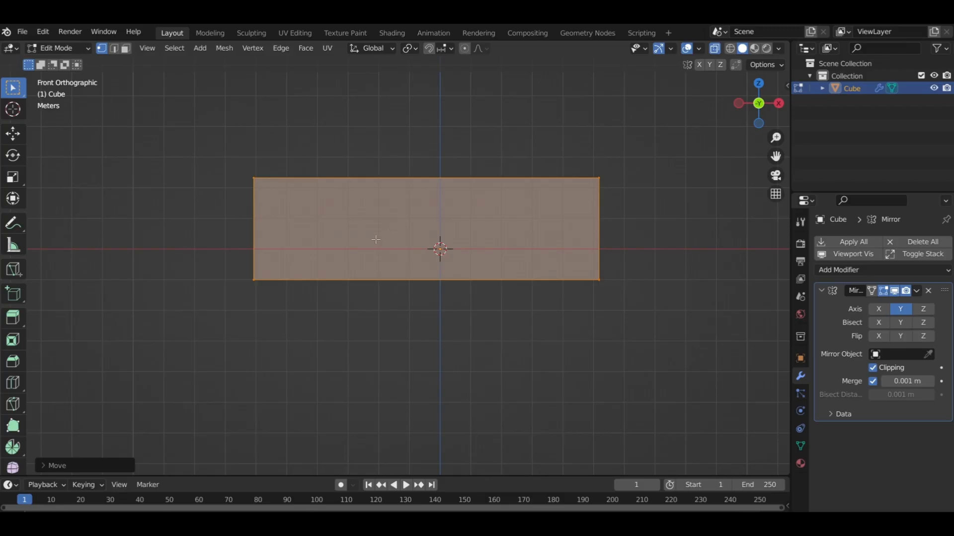
key(ctrl+r)
click(259, 230)
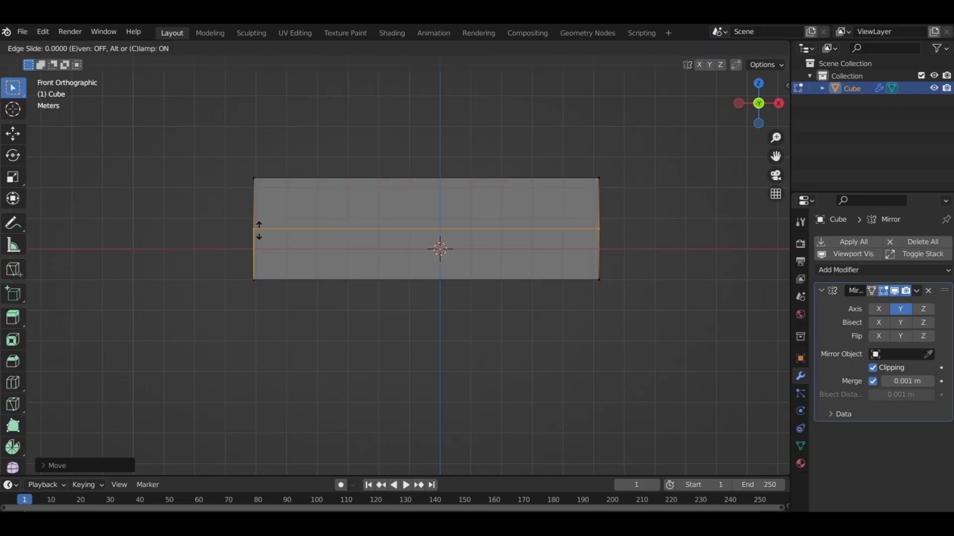
click(260, 230)
Bevel the horizontal middle loop into a narrow band of two parallel edge loops.
scroll(311, 251, up, 3)
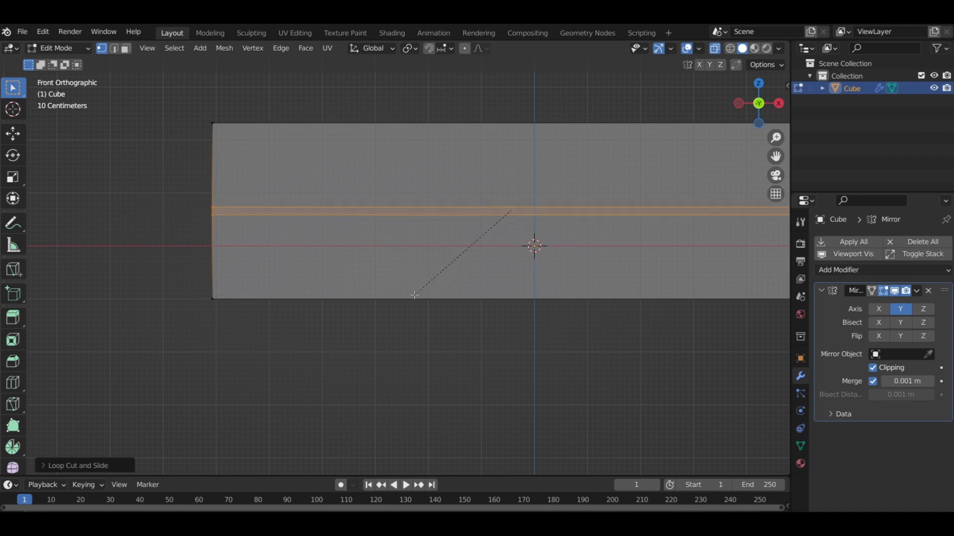
click(415, 295)
shift+middle_drag(455, 278, 347, 279)
scroll(459, 271, down, 1)
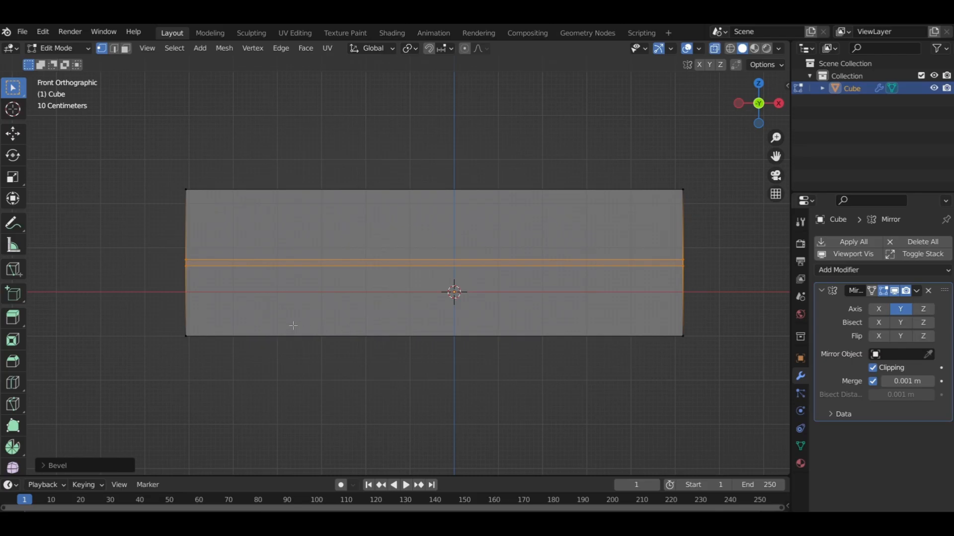
Add five evenly spaced vertical loop cuts across the block's length without sliding them.
key(ctrl+r)
click(399, 227)
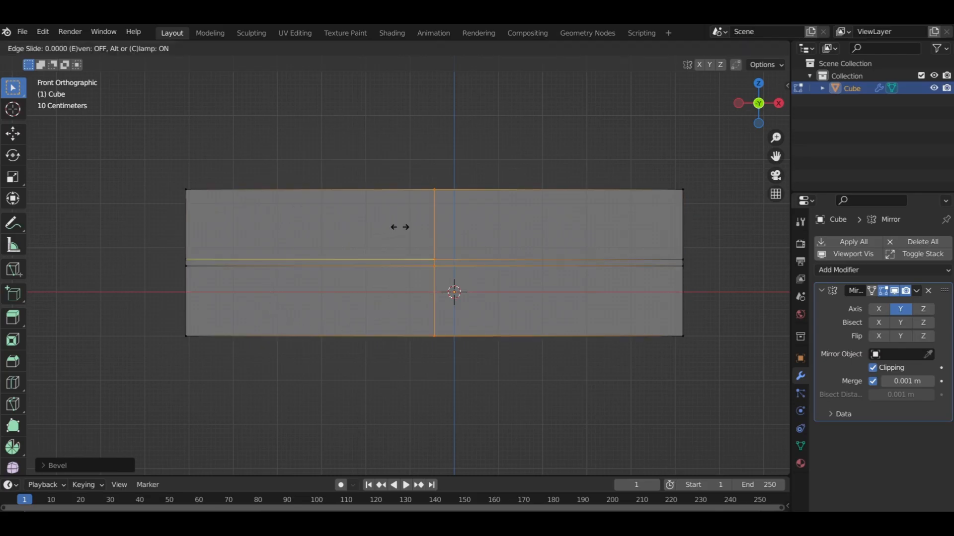
right_click(399, 227)
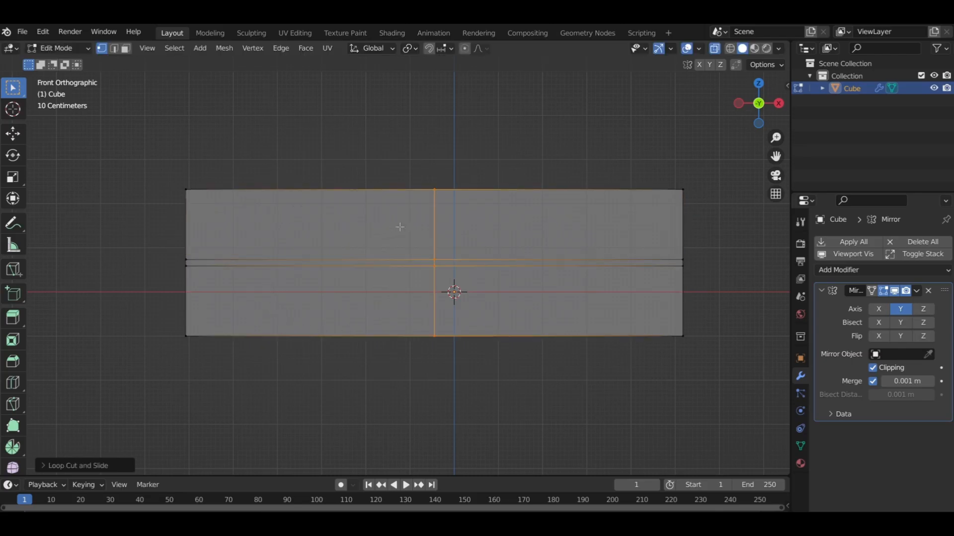
click(59, 465)
click(203, 367)
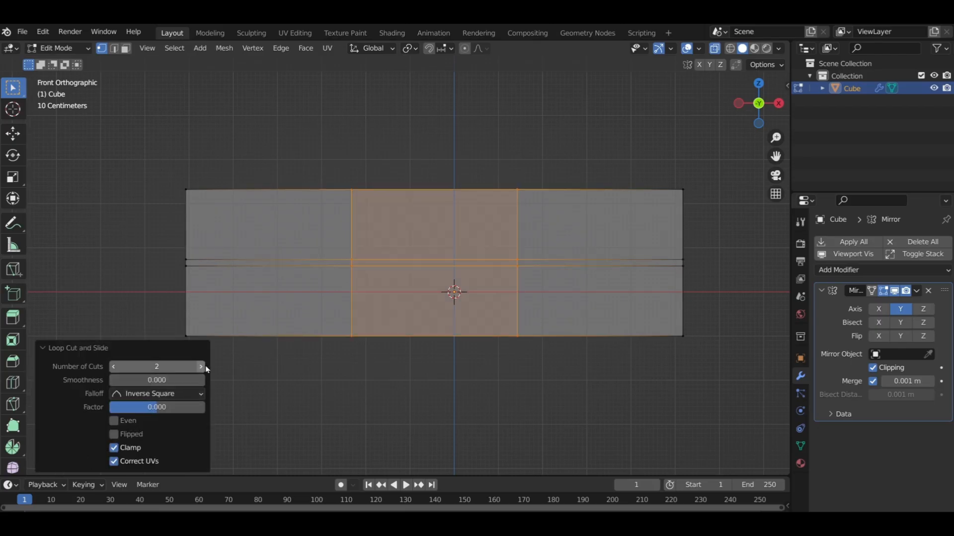
click(203, 367)
click(203, 366)
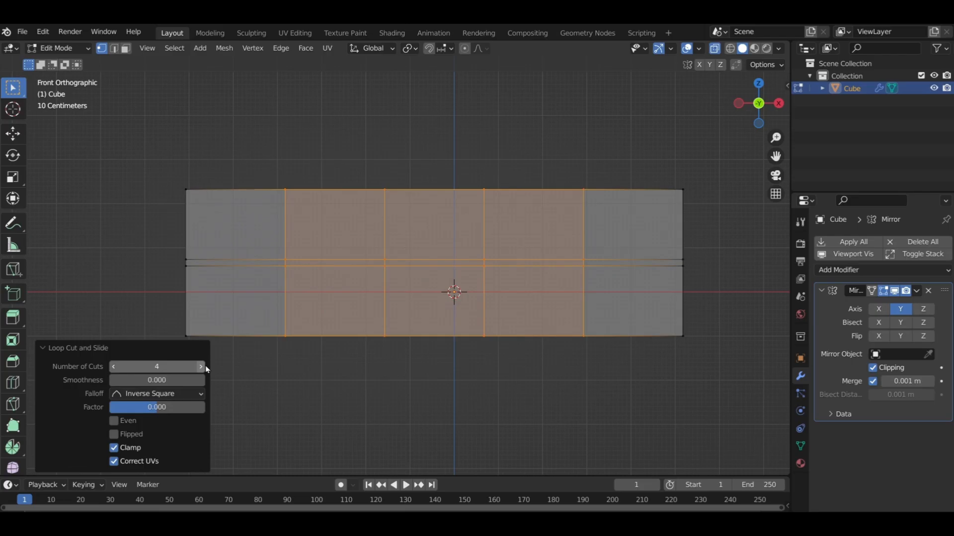
click(202, 370)
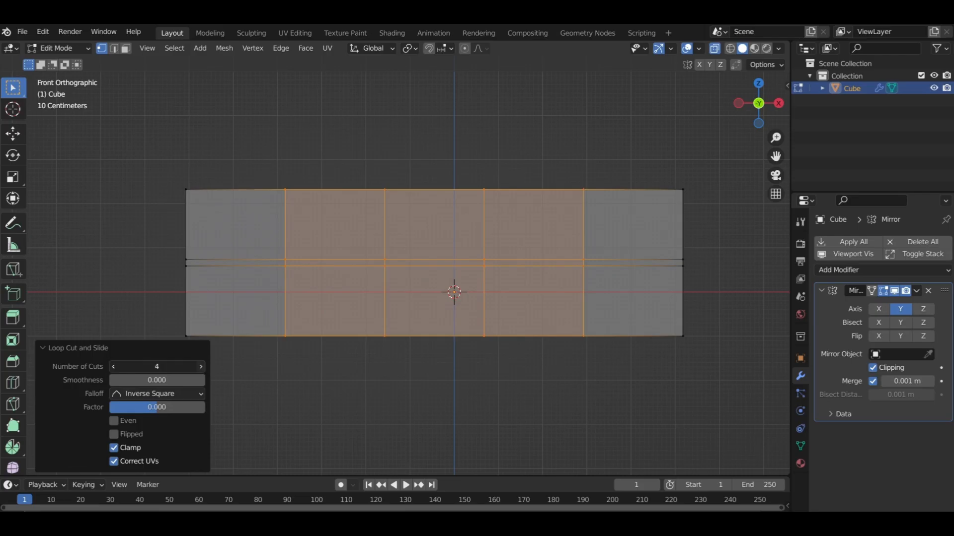
Move the top corner vertices at the block's negative X end about 1.27 m along X to form a slanted front.
middle_drag(331, 231, 416, 261)
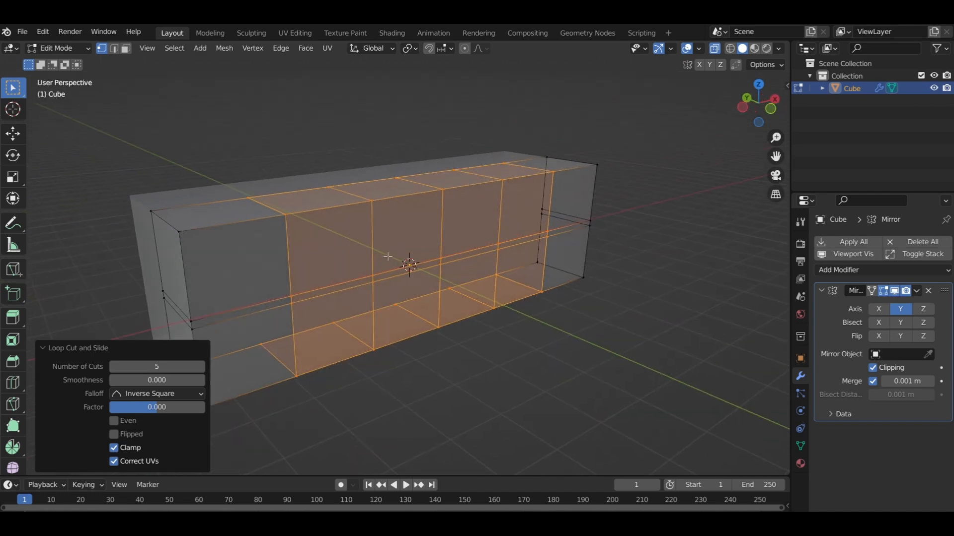
key(KP_1)
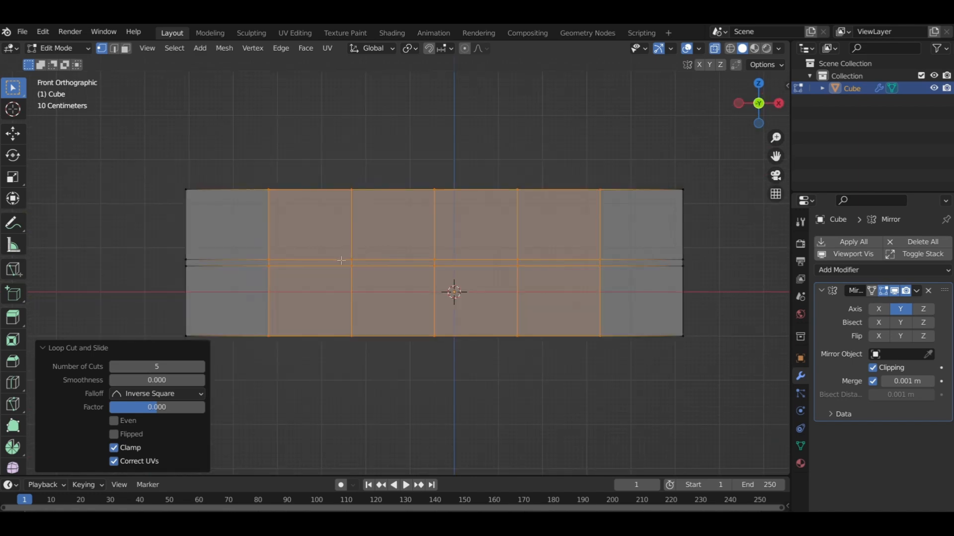
shift+middle_drag(340, 260, 394, 235)
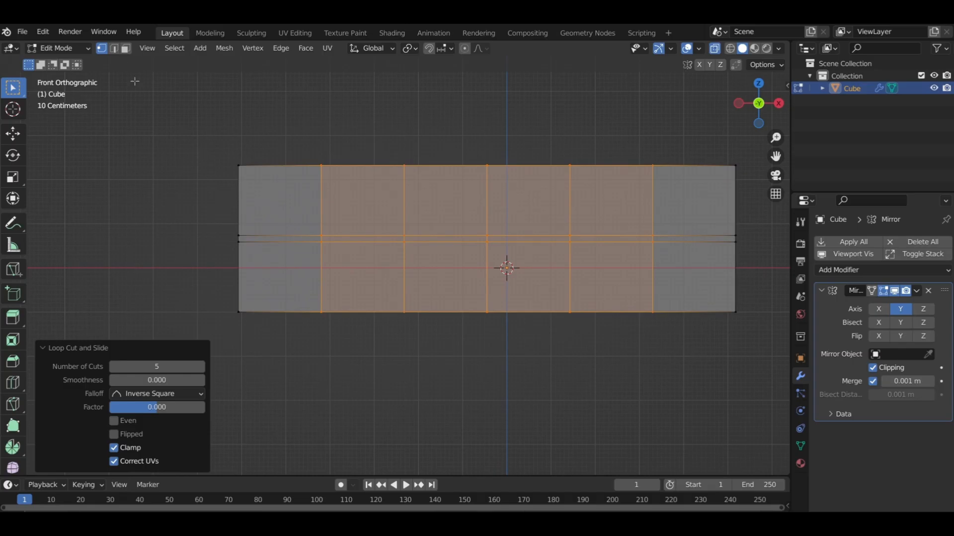
drag(202, 139, 256, 195)
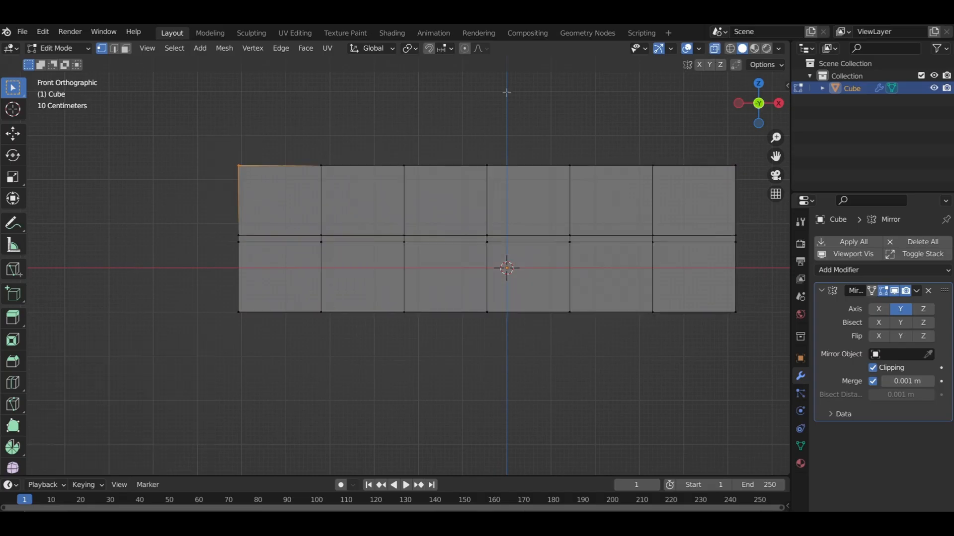
key(g)
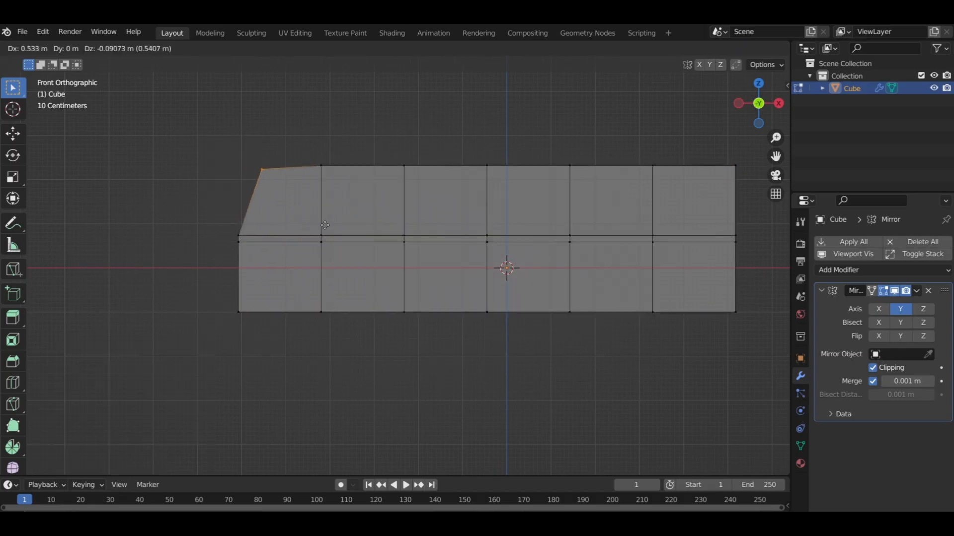
key(x)
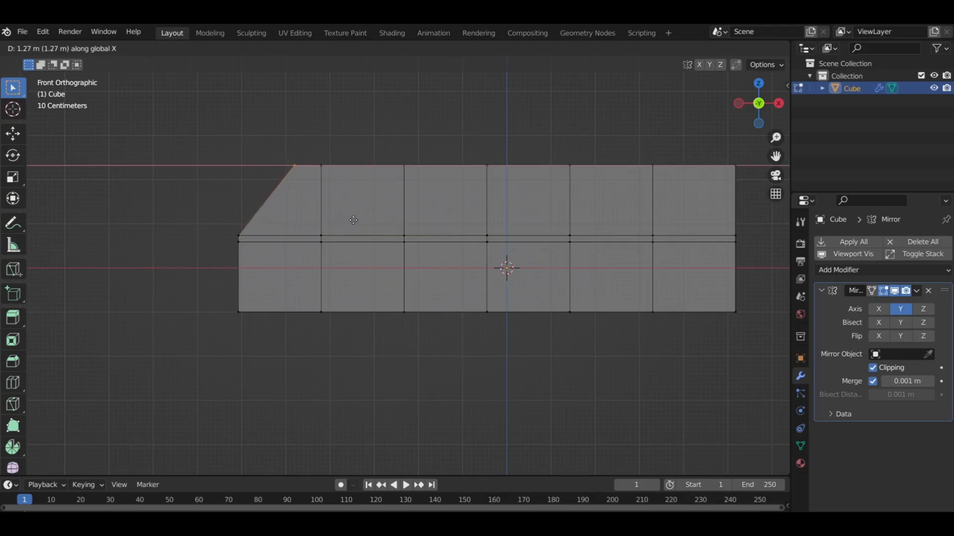
click(353, 220)
shift+middle_drag(408, 270, 354, 257)
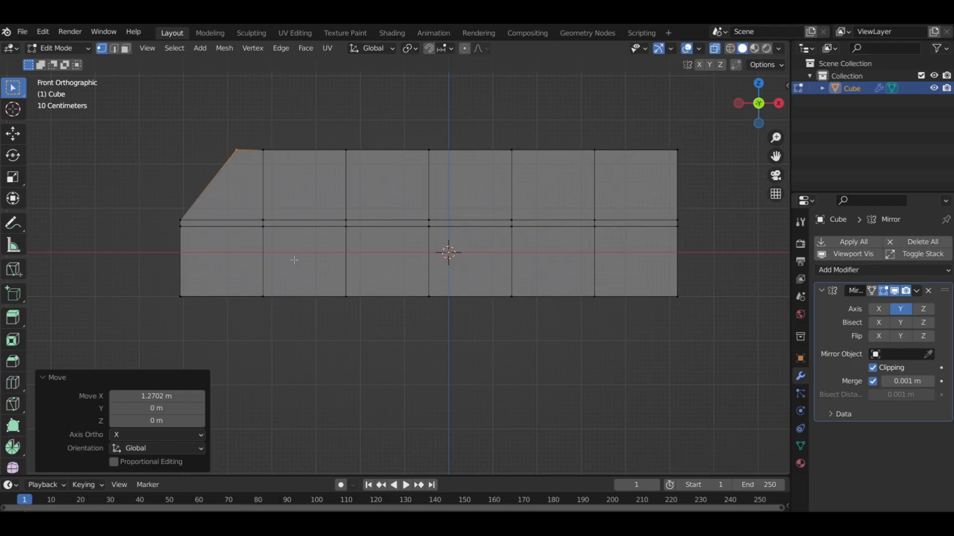
Move the narrow middle band's end vertices below the slanted front outward by about 0.05 m along negative X.
shift+middle_drag(209, 244, 277, 240)
scroll(268, 238, up, 3)
drag(203, 165, 274, 228)
key(g)
key(x)
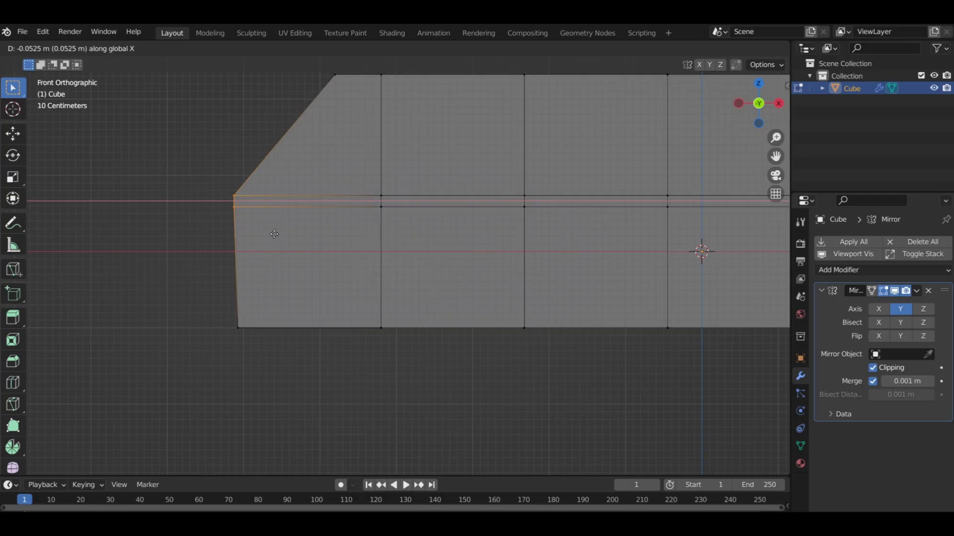
click(275, 234)
Turn off X-ray display and bring the block's flat positive X end into view.
scroll(348, 240, down, 2)
shift+middle_drag(406, 245, 628, 166)
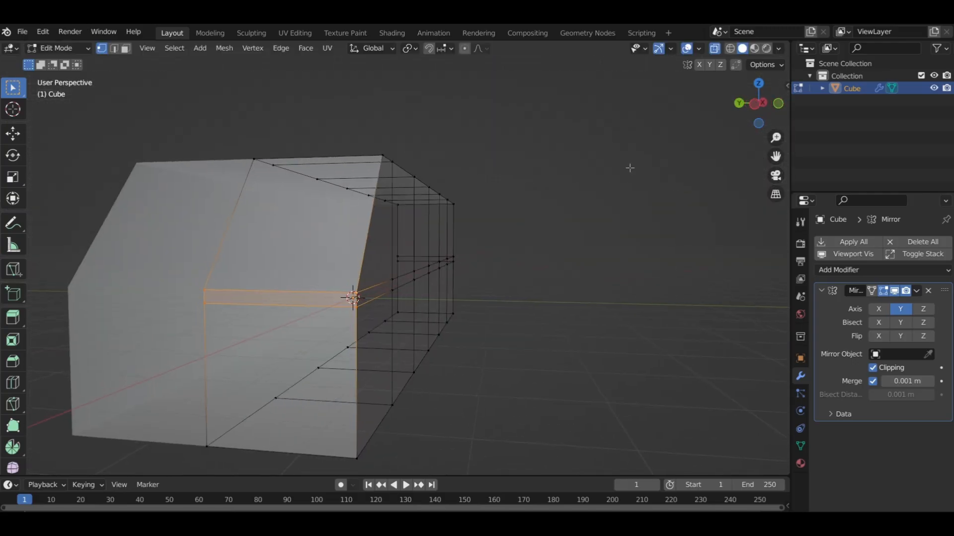
click(714, 48)
scroll(396, 255, down, 3)
middle_drag(396, 255, 487, 238)
key(KP_1)
scroll(485, 216, up, 1)
scroll(486, 216, up, 1)
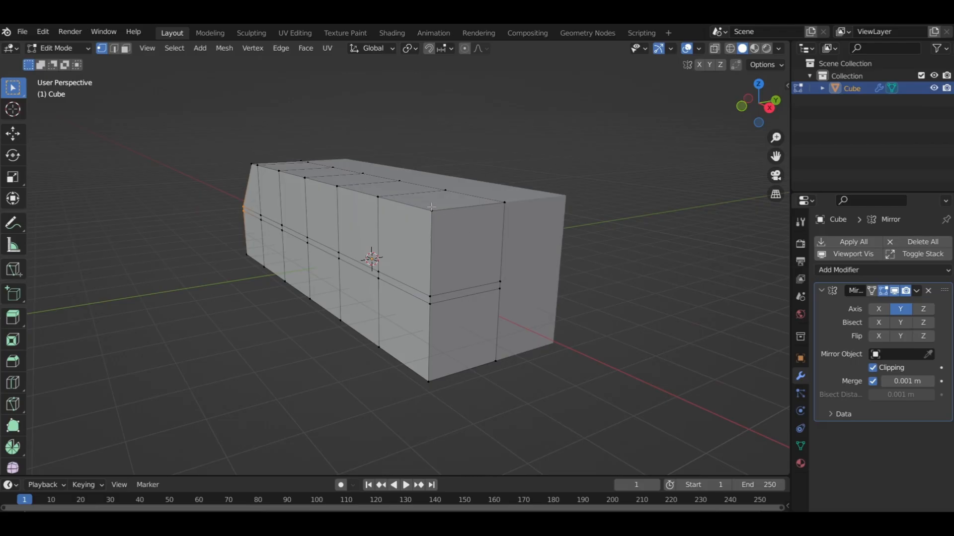
In edge select mode, bevel the top edge at the block's positive X end with a width of 0.113 m and 2 segments.
click(114, 49)
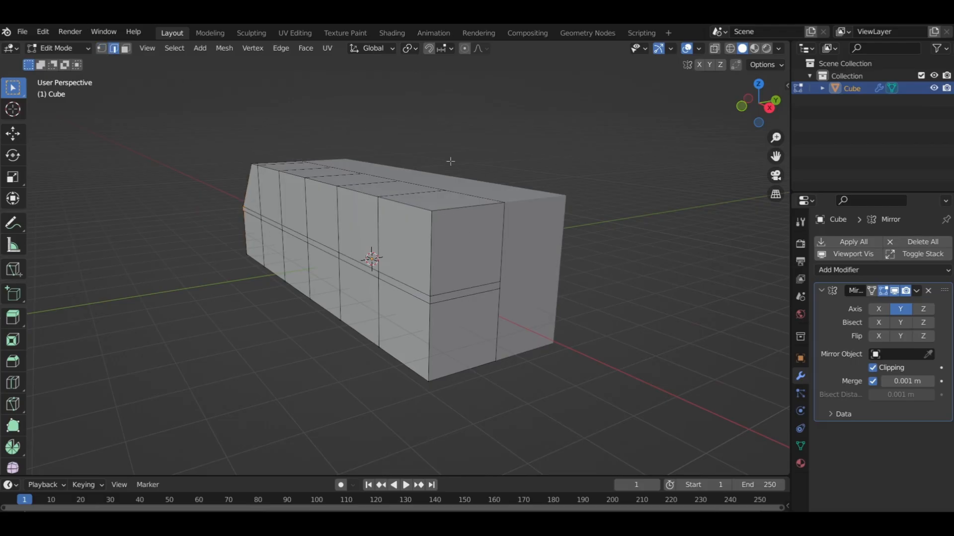
scroll(466, 212, up, 1)
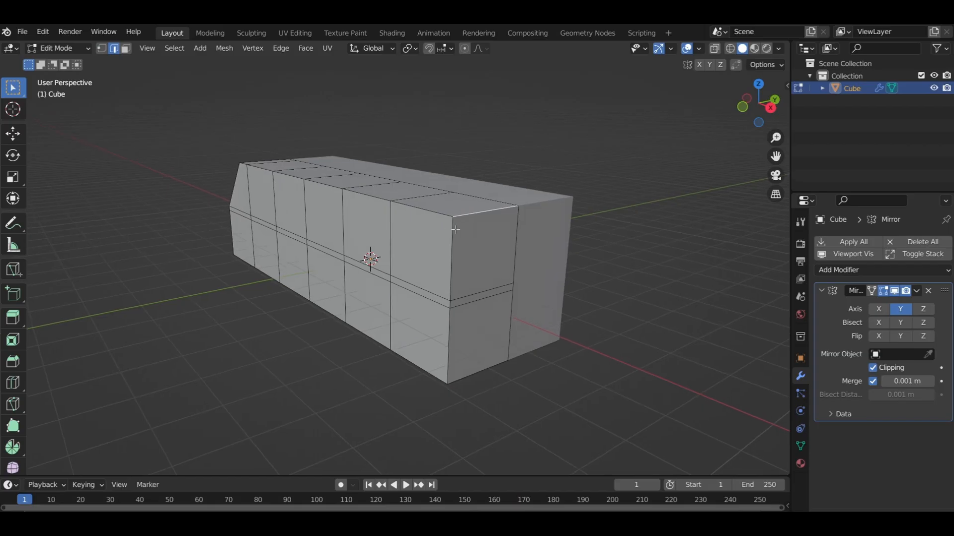
click(475, 213)
key(ctrl+b)
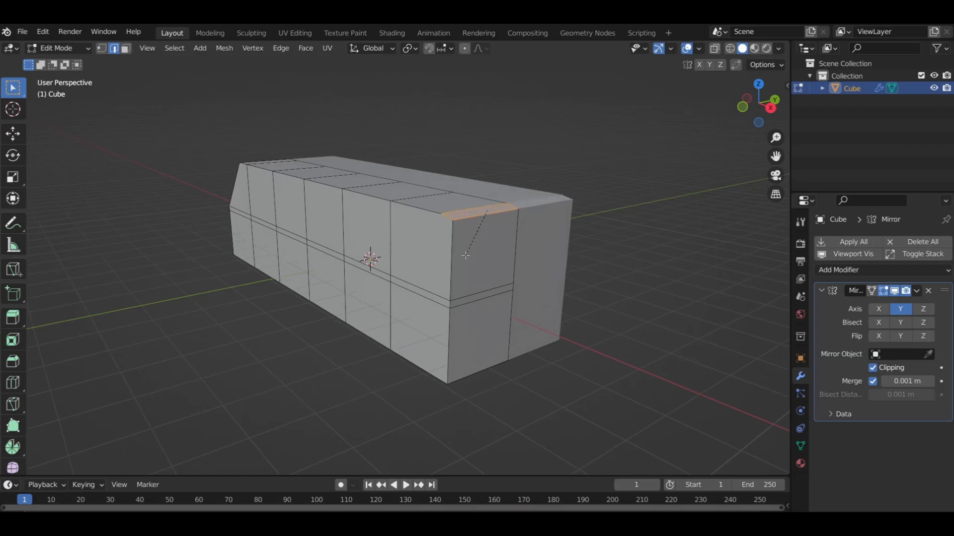
scroll(468, 265, up, 1)
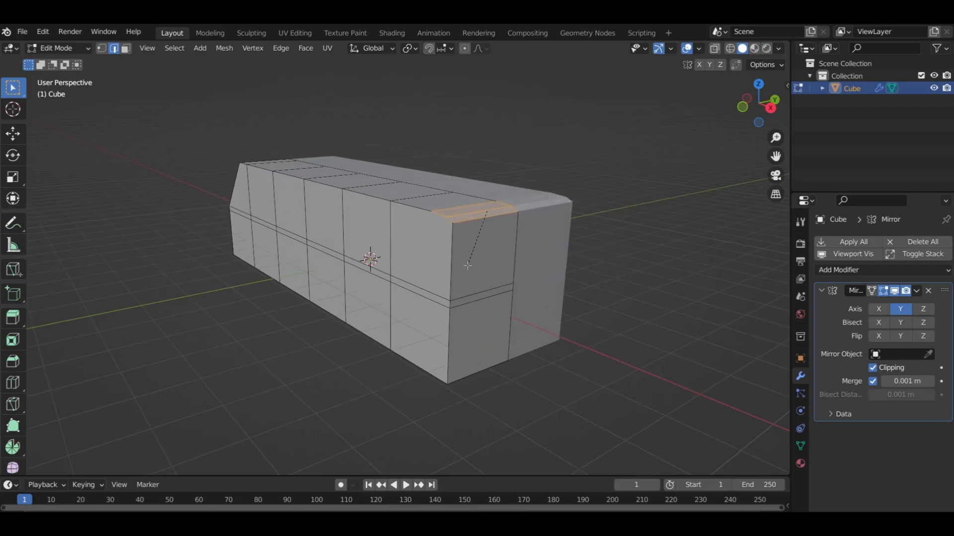
click(467, 265)
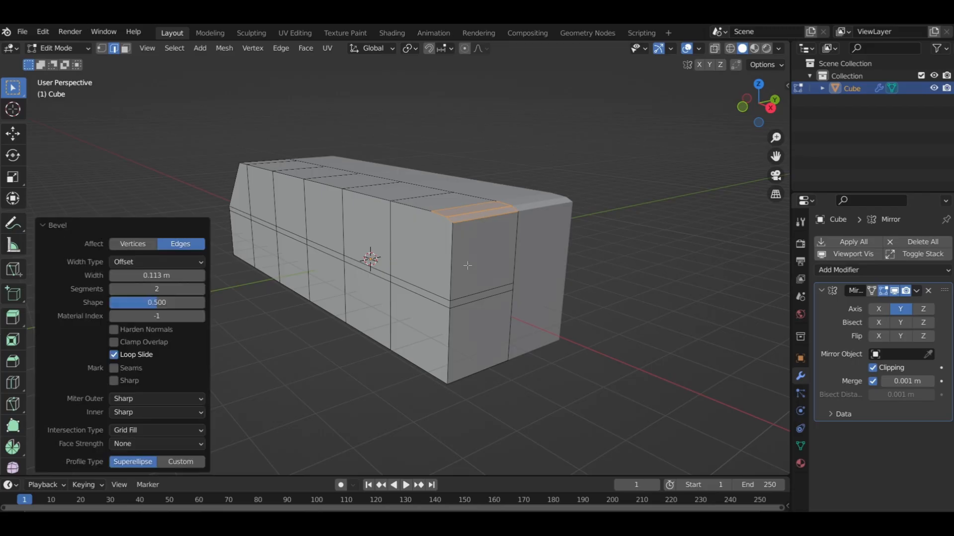
middle_drag(467, 264, 494, 250)
key(KP_1)
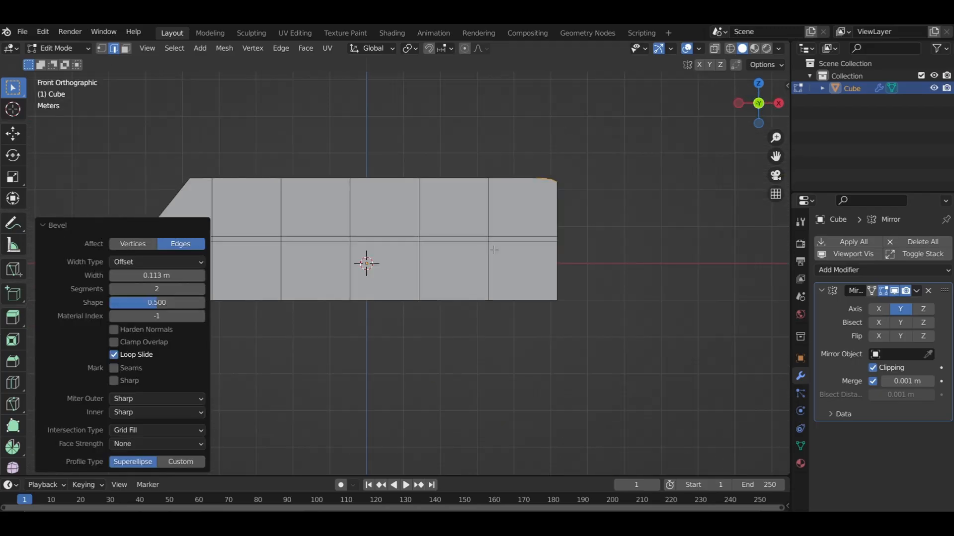
click(467, 155)
shift+middle_drag(277, 223, 410, 227)
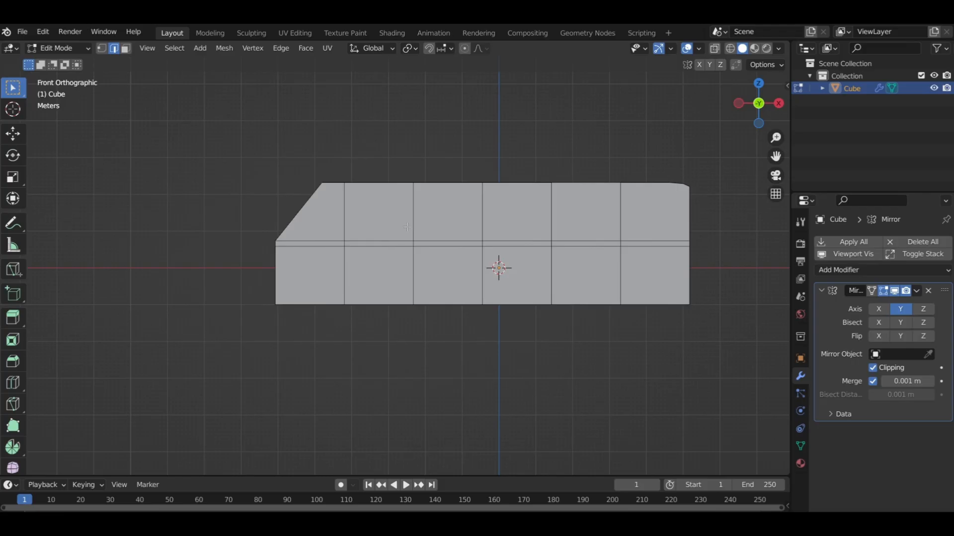
Bevel the top side edge, slanted front side edge and vertical front corner edge with a width of 0.0367 m and 2 segments.
middle_drag(406, 224, 337, 236)
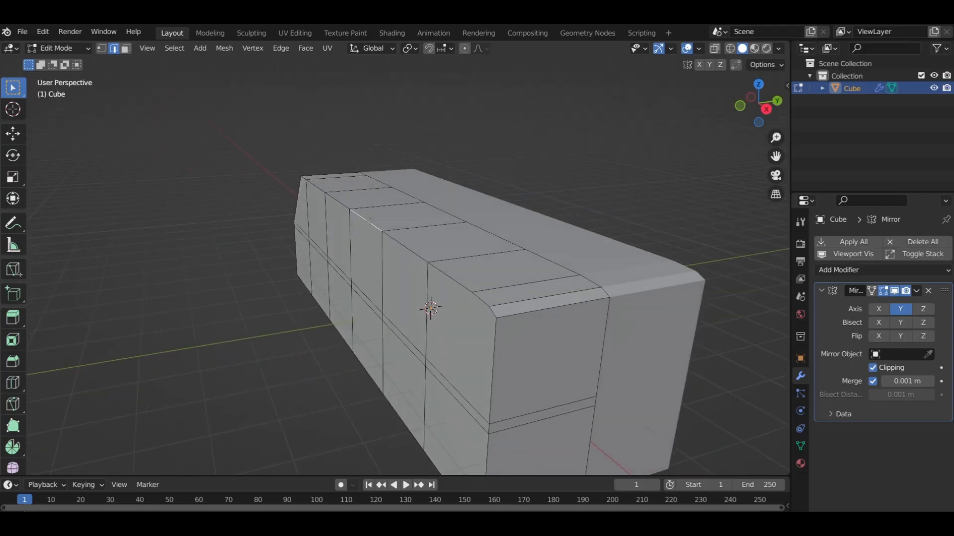
alt+click(370, 221)
alt+shift+click(484, 300)
middle_drag(438, 288, 643, 364)
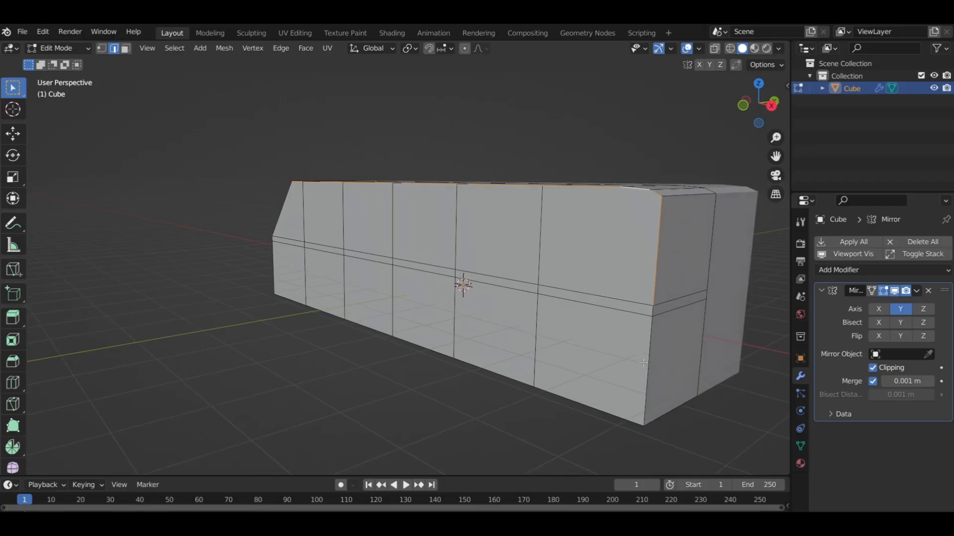
alt+shift+click(654, 271)
middle_drag(527, 239, 401, 242)
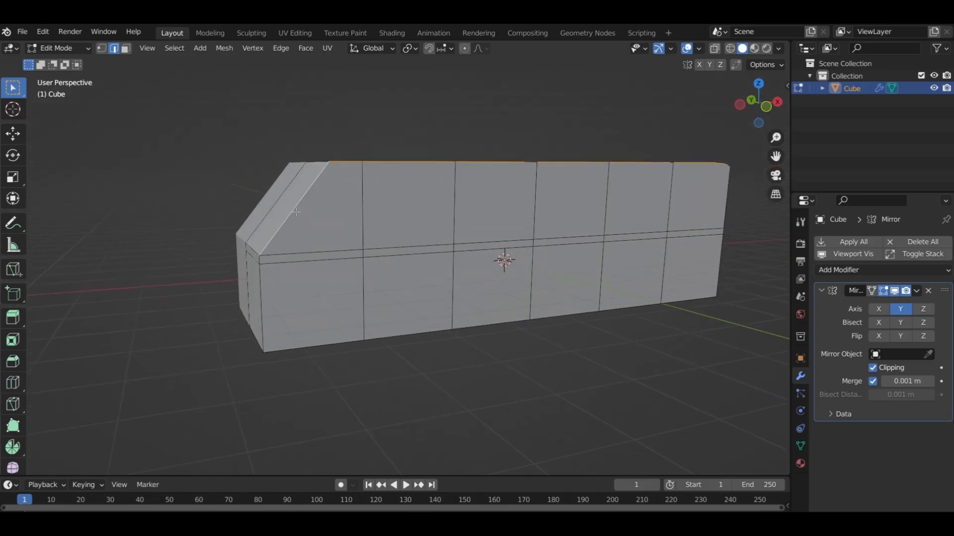
scroll(340, 183, up, 4)
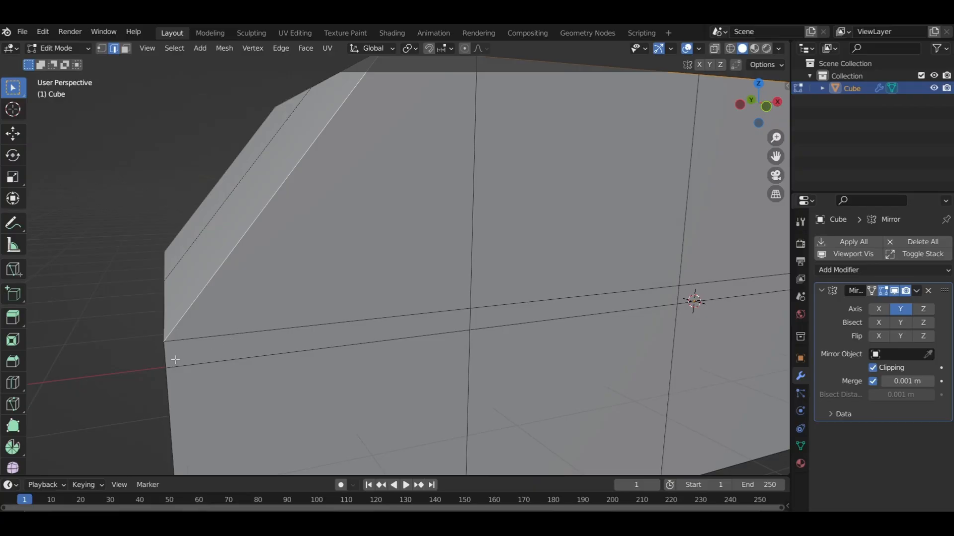
shift+click(165, 366)
scroll(437, 327, down, 5)
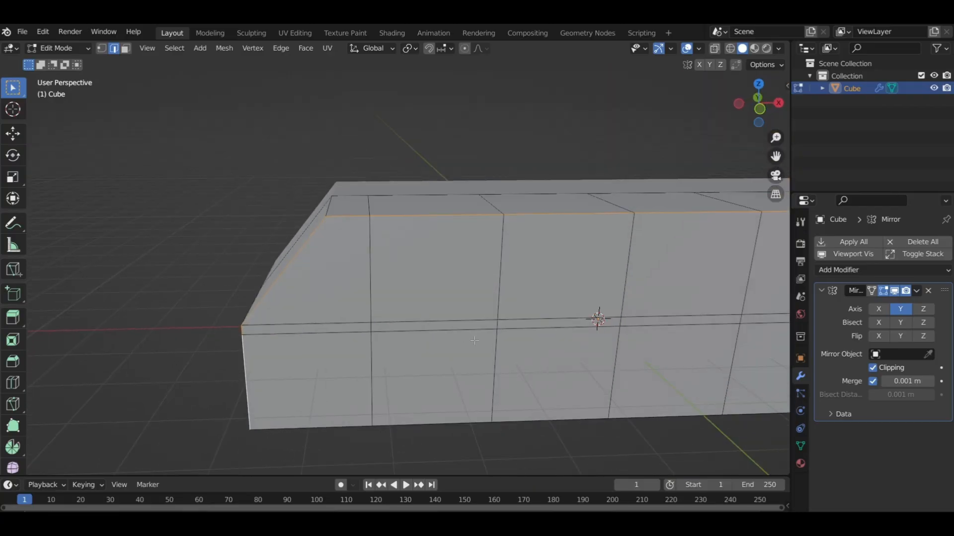
key(ctrl+b)
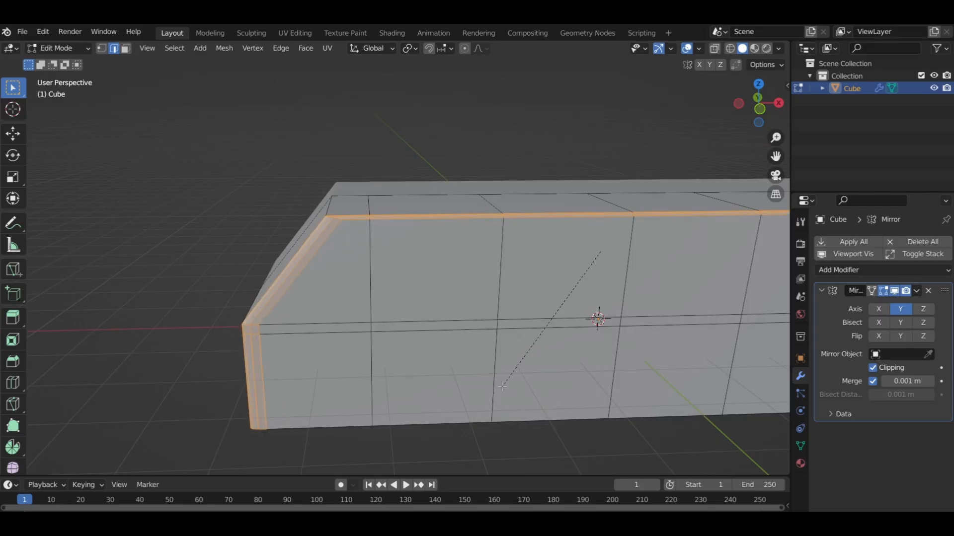
scroll(502, 386, down, 1)
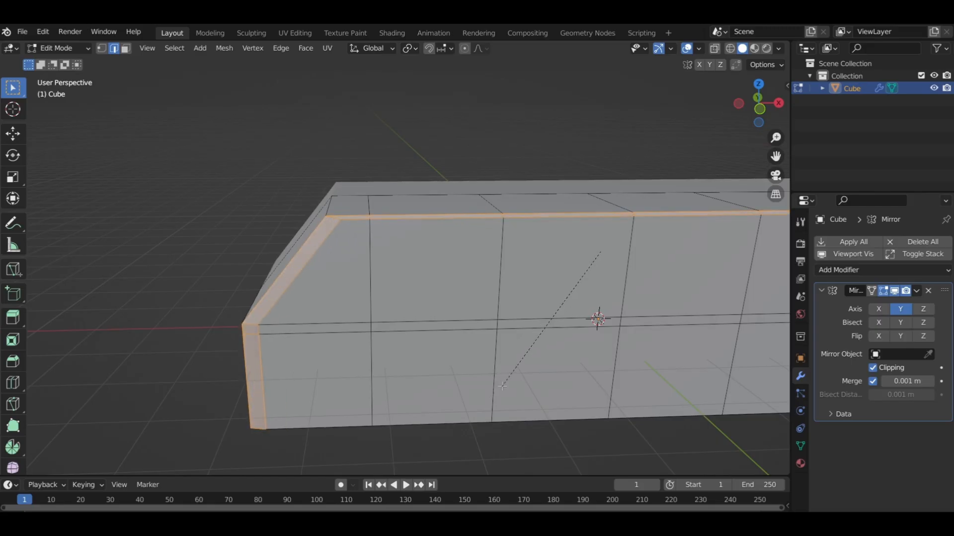
click(566, 294)
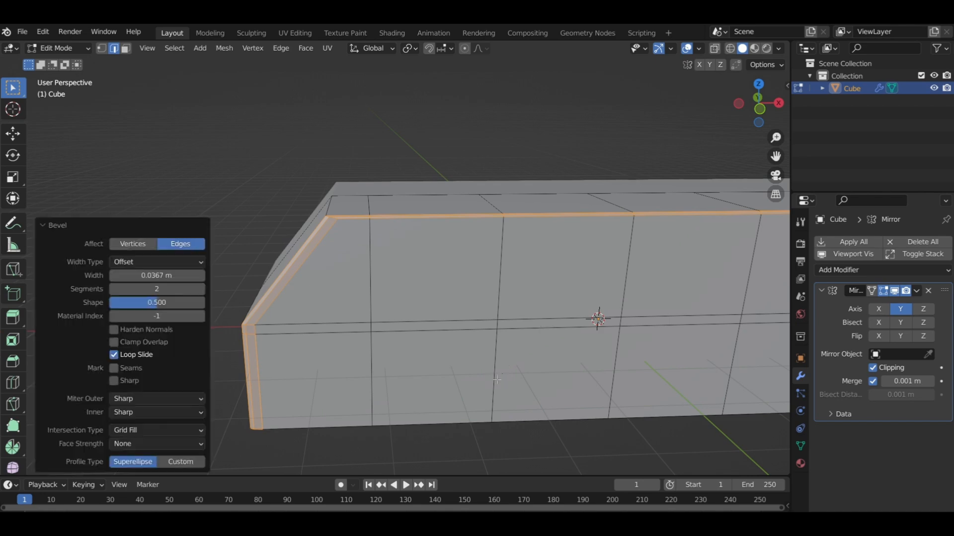
middle_drag(566, 294, 602, 341)
key(KP_1)
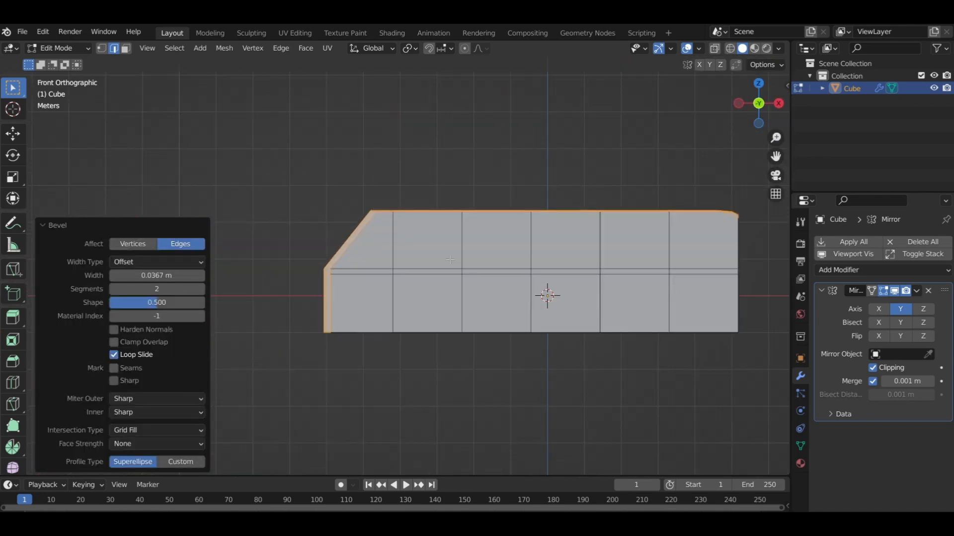
shift+middle_drag(408, 222, 333, 221)
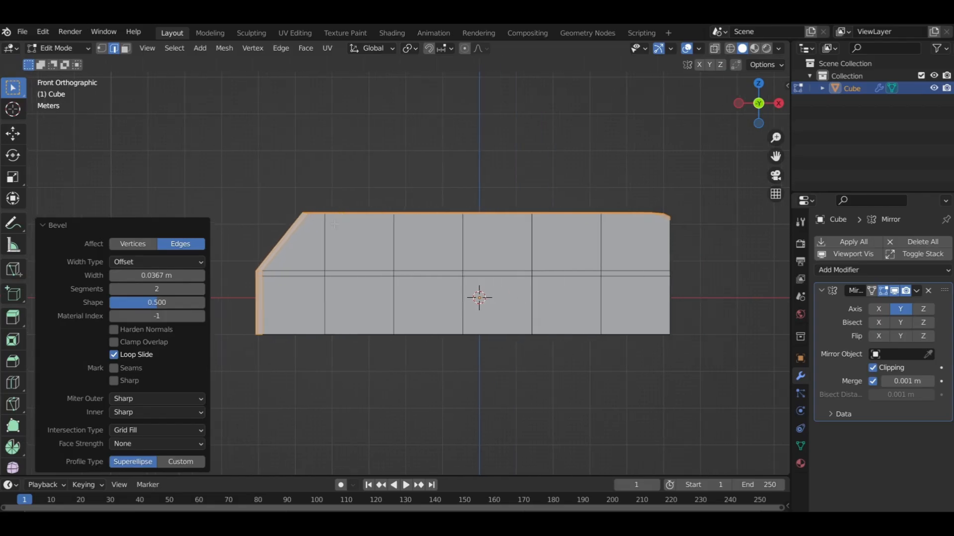
click(296, 170)
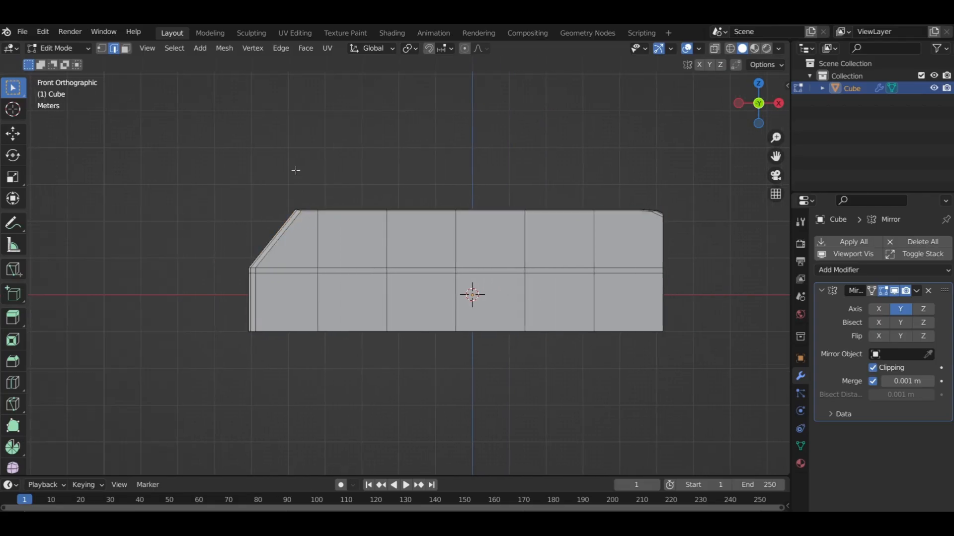
In vertex select mode with X-ray on, raise all the body's bottom vertices slightly along Z, and turn X-ray off.
middle_drag(276, 202, 370, 213)
key(KP_1)
shift+middle_drag(450, 296, 368, 300)
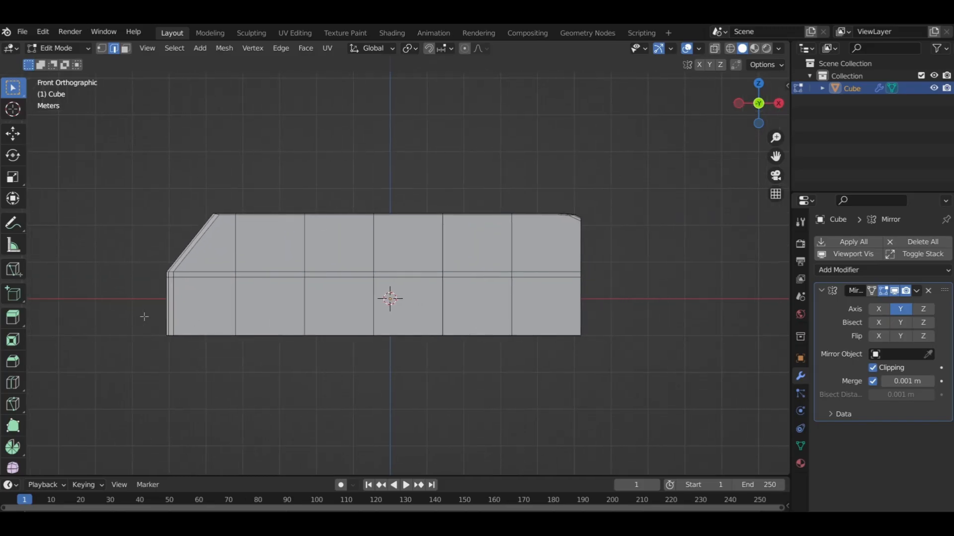
click(102, 48)
drag(134, 310, 685, 377)
click(714, 48)
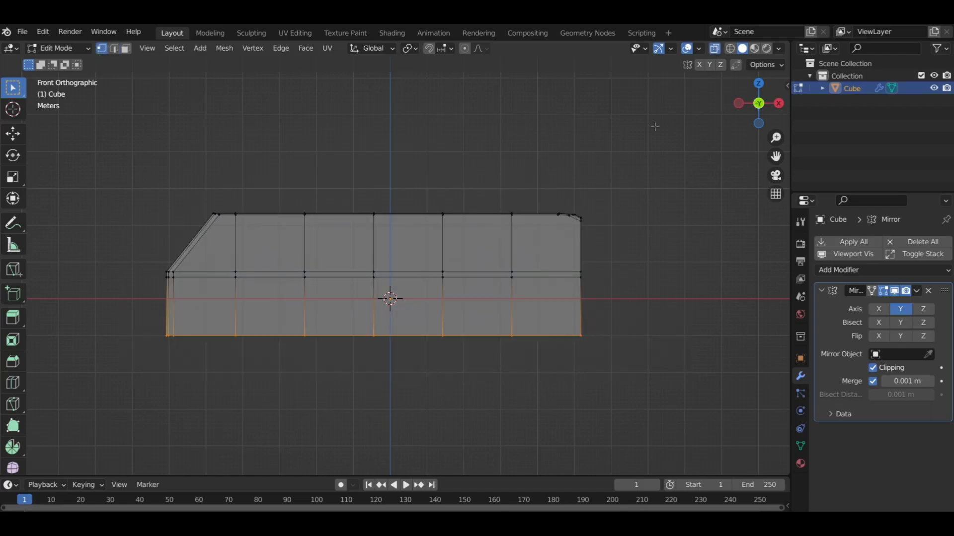
drag(124, 313, 665, 383)
key(g)
key(z)
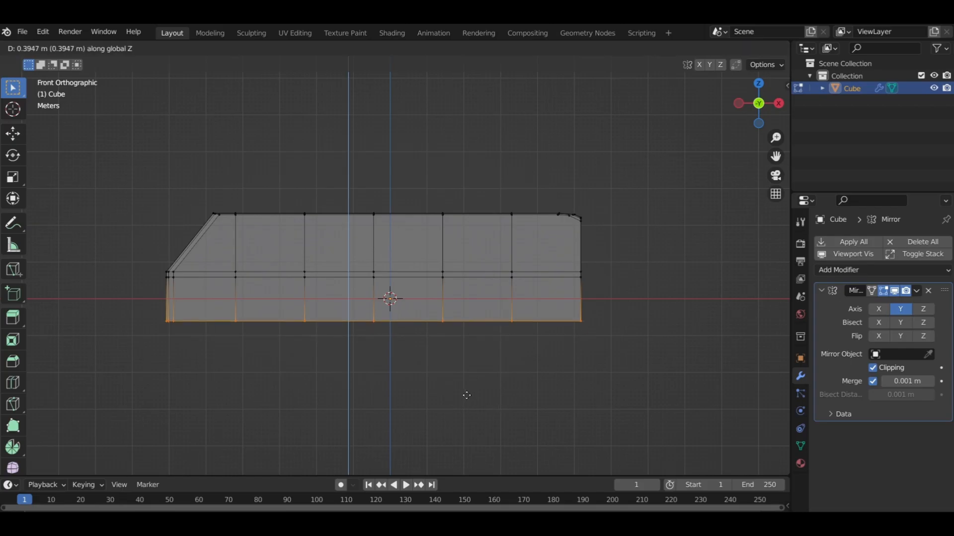
click(497, 391)
click(633, 272)
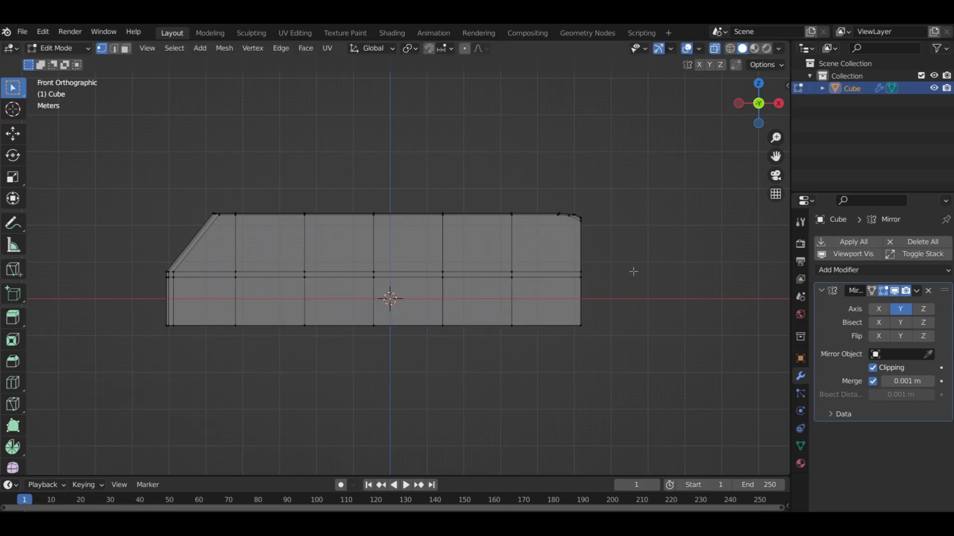
click(716, 49)
middle_drag(630, 257, 489, 271)
scroll(405, 290, up, 2)
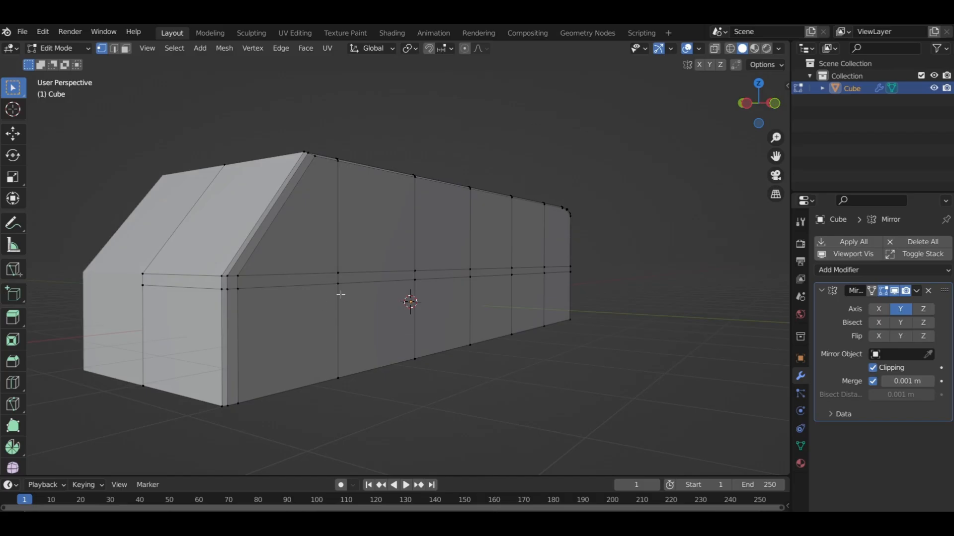
In edge select mode, bevel the five vertical edge loops along the body with a width of 0.0142 m and 2 segments.
key(KP_1)
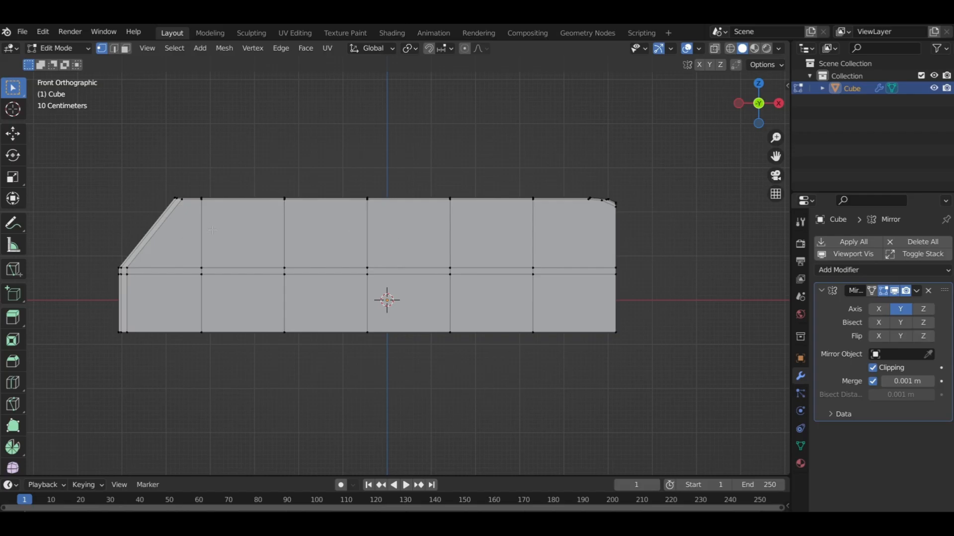
scroll(213, 230, up, 2)
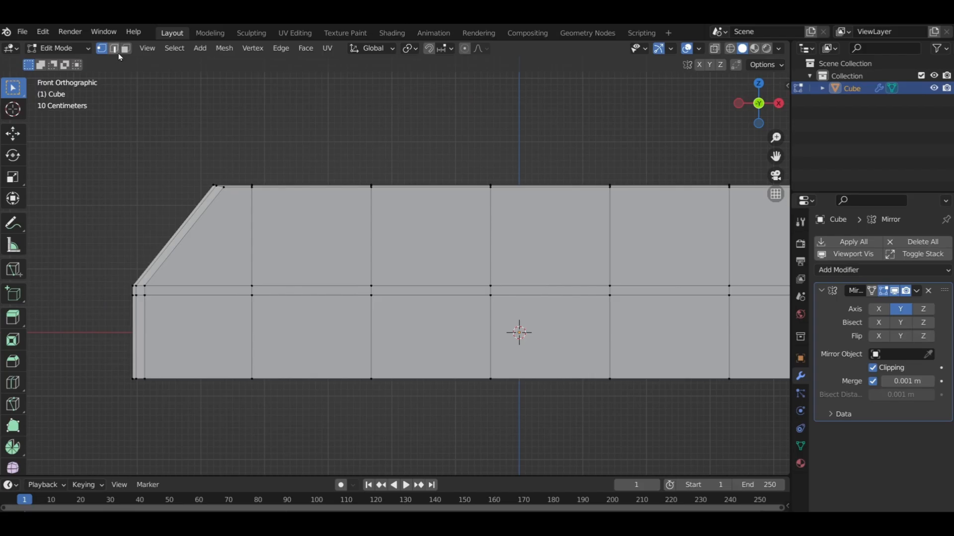
click(117, 51)
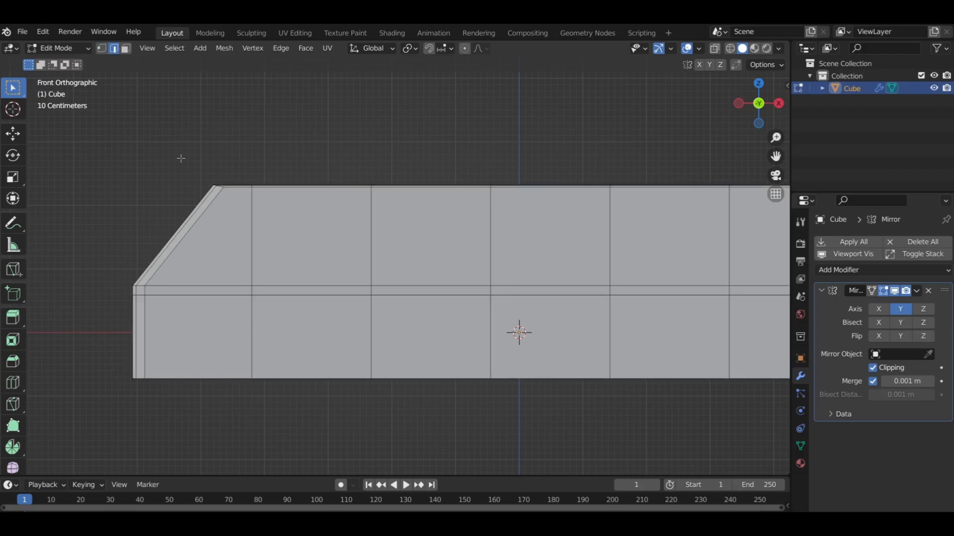
alt+click(250, 231)
alt+shift+click(381, 252)
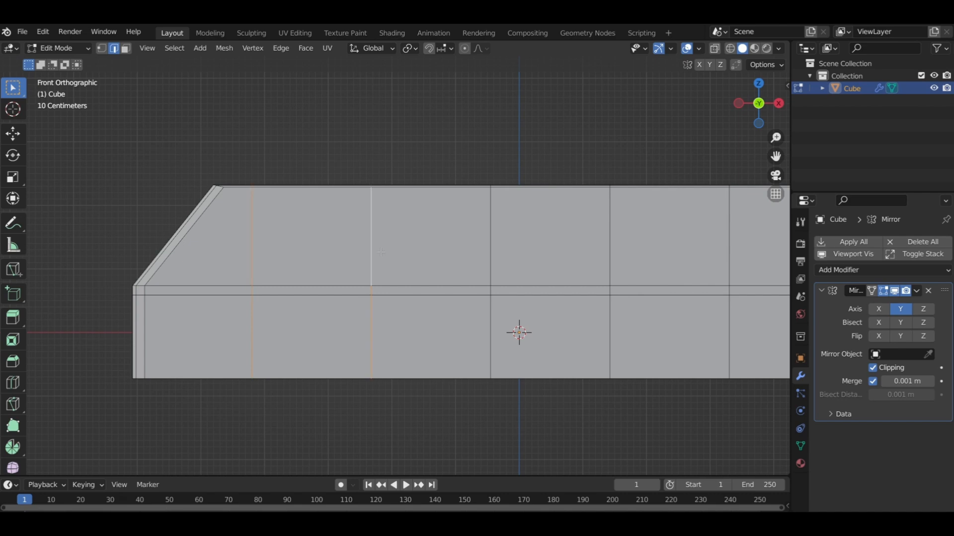
alt+shift+click(490, 242)
alt+shift+click(608, 245)
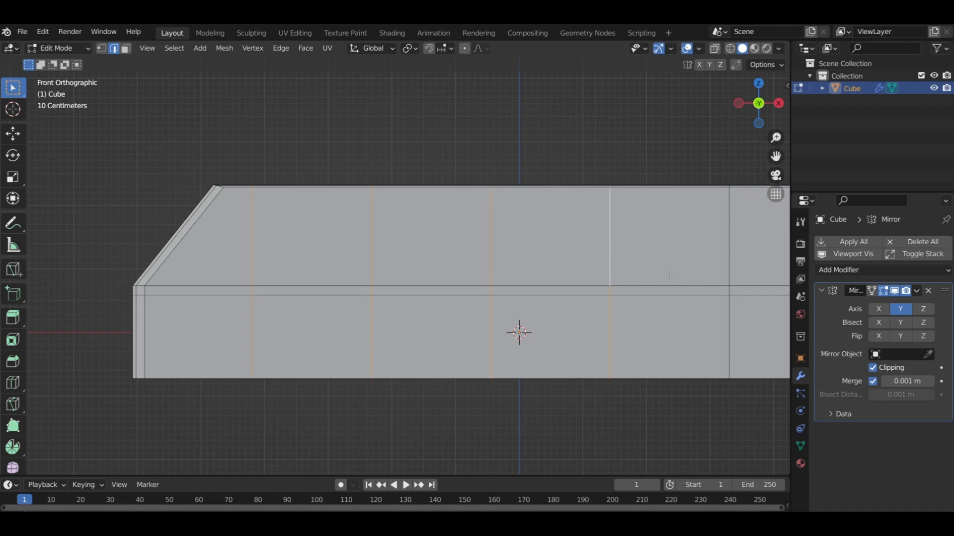
alt+shift+click(729, 246)
shift+middle_drag(682, 292, 524, 293)
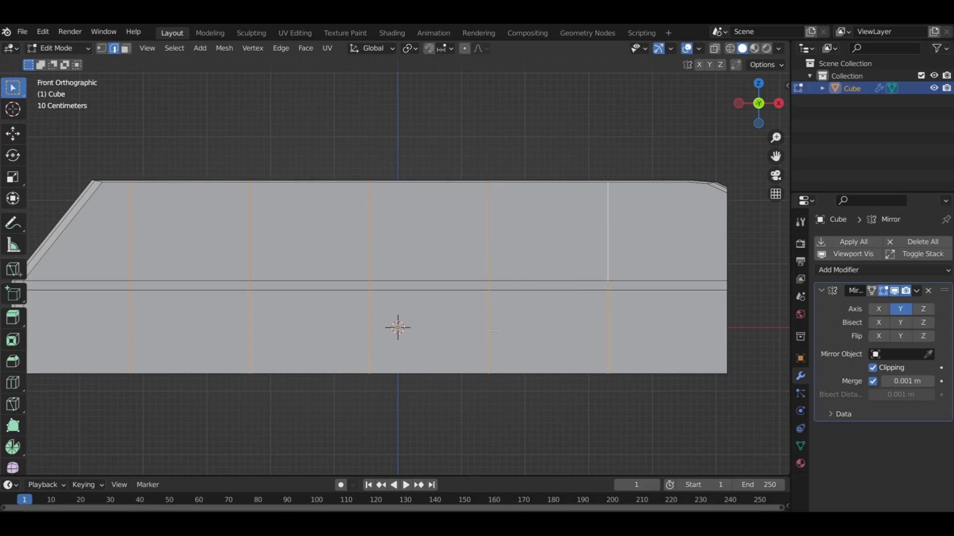
key(ctrl+b)
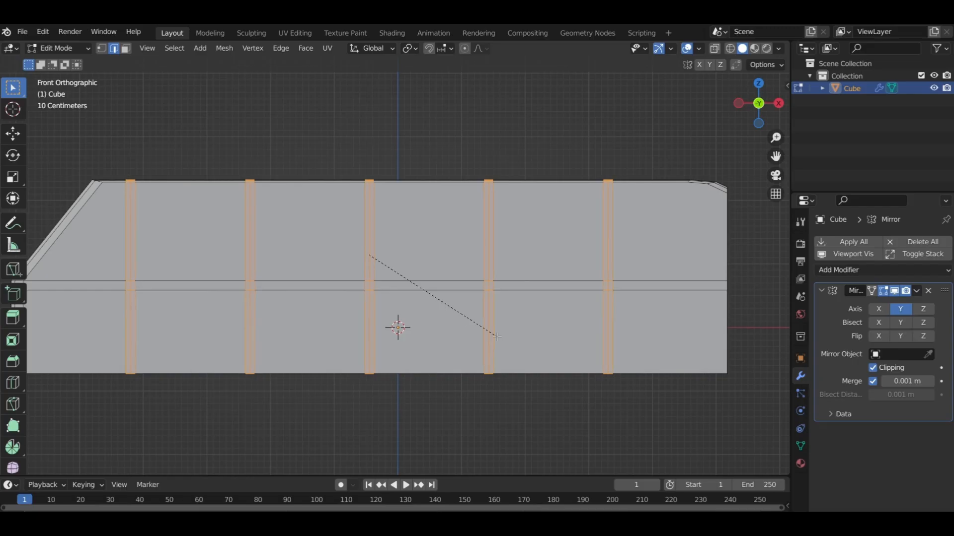
click(497, 336)
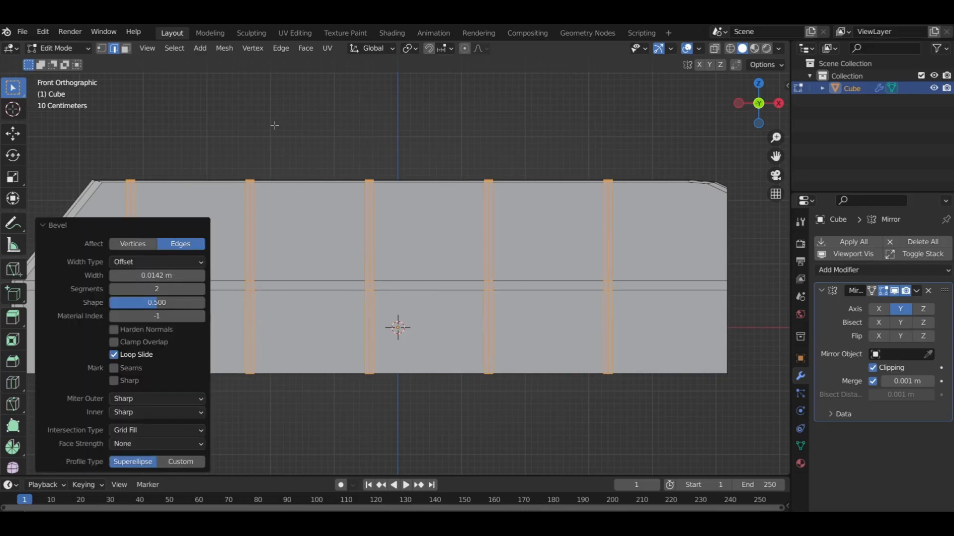
In face select mode, inset the four large upper side faces nearest the positive X end with a thickness of 0.02736 m.
click(128, 50)
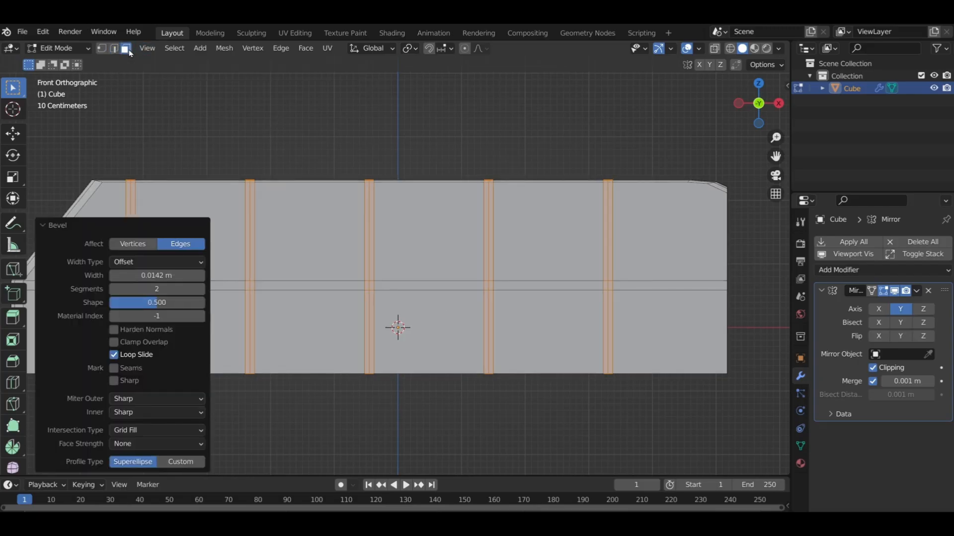
click(298, 243)
shift+middle_drag(299, 242, 311, 242)
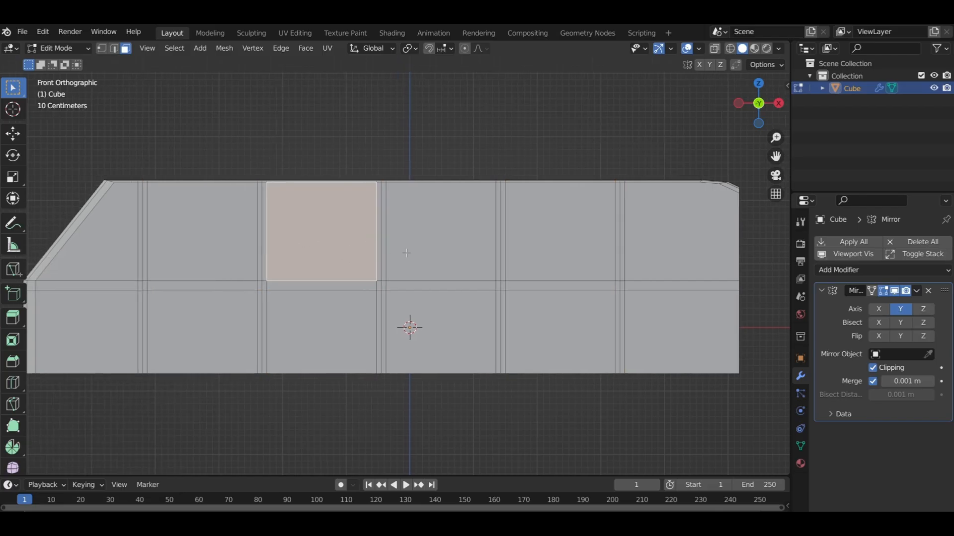
shift+click(443, 245)
shift+click(560, 246)
shift+click(654, 265)
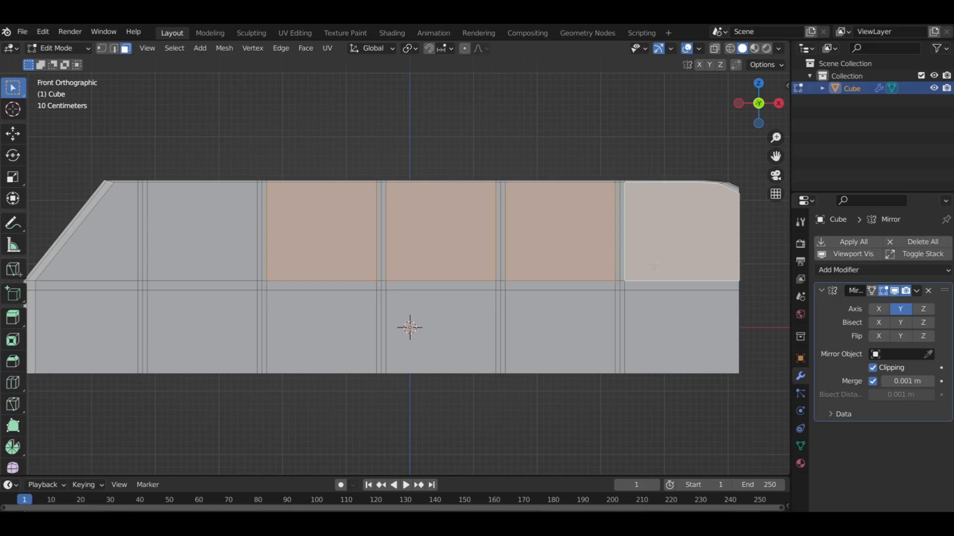
key(i)
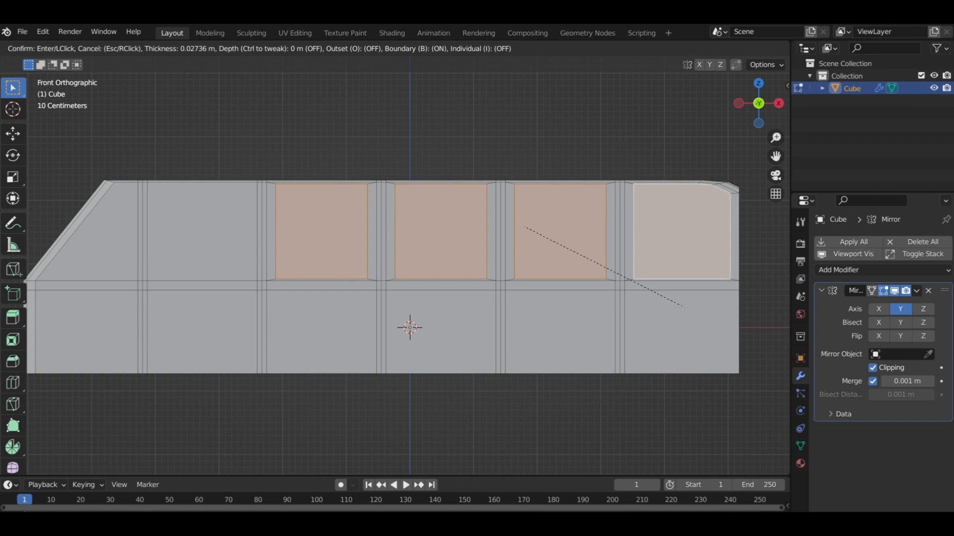
click(682, 305)
Extrude the four inset window faces along their normals with an offset of -0.0469 m to recess them.
middle_drag(682, 306, 513, 264)
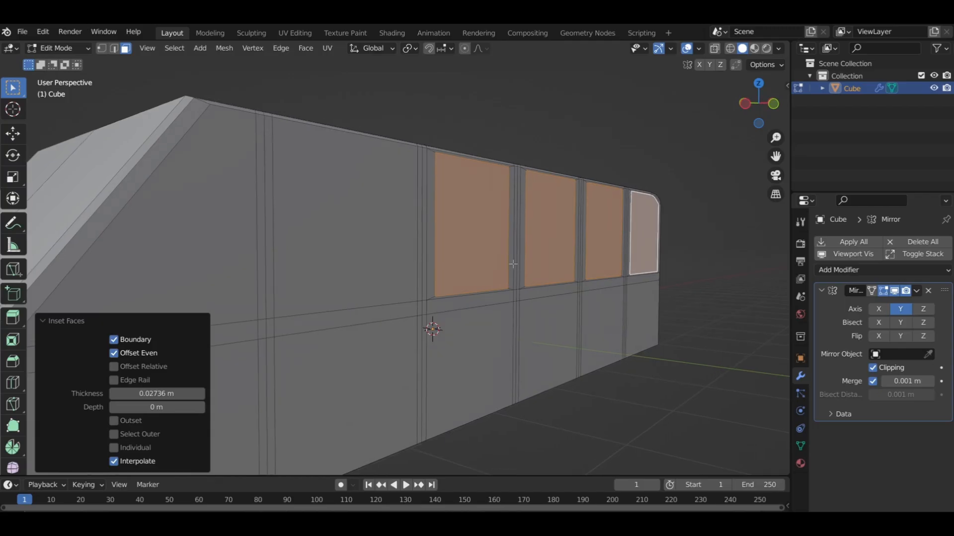
key(alt+e)
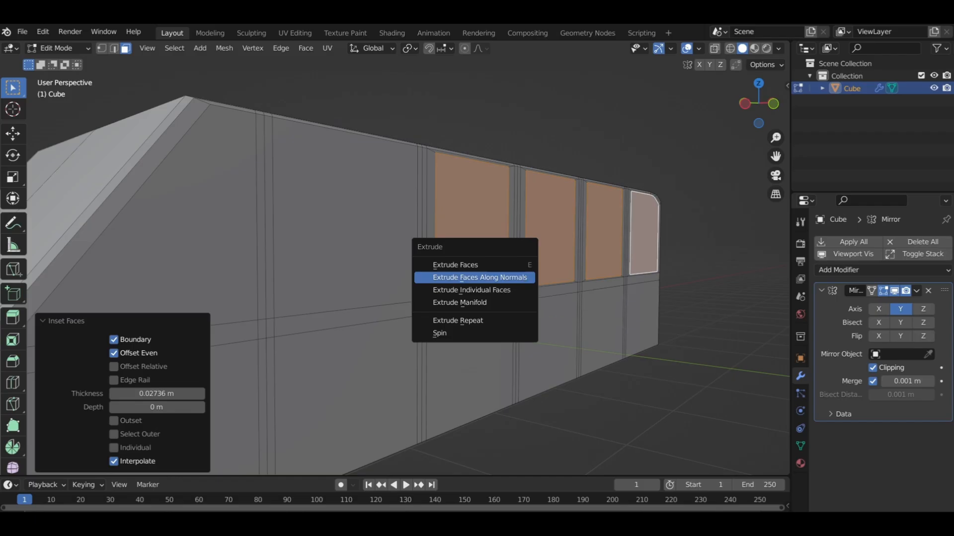
click(526, 278)
key(minus)
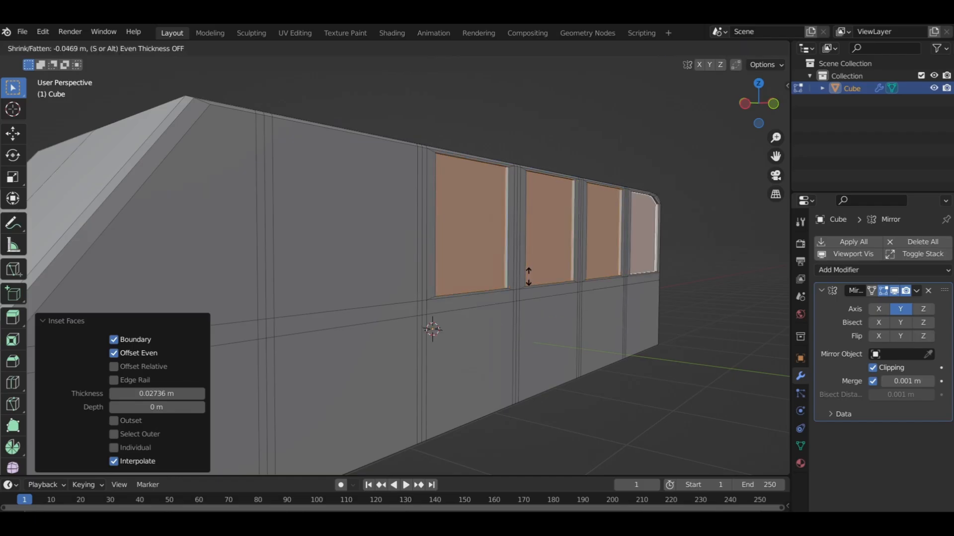
key(minus)
key(minus)
click(523, 277)
middle_drag(569, 214, 499, 215)
scroll(364, 211, down, 3)
scroll(365, 211, down, 2)
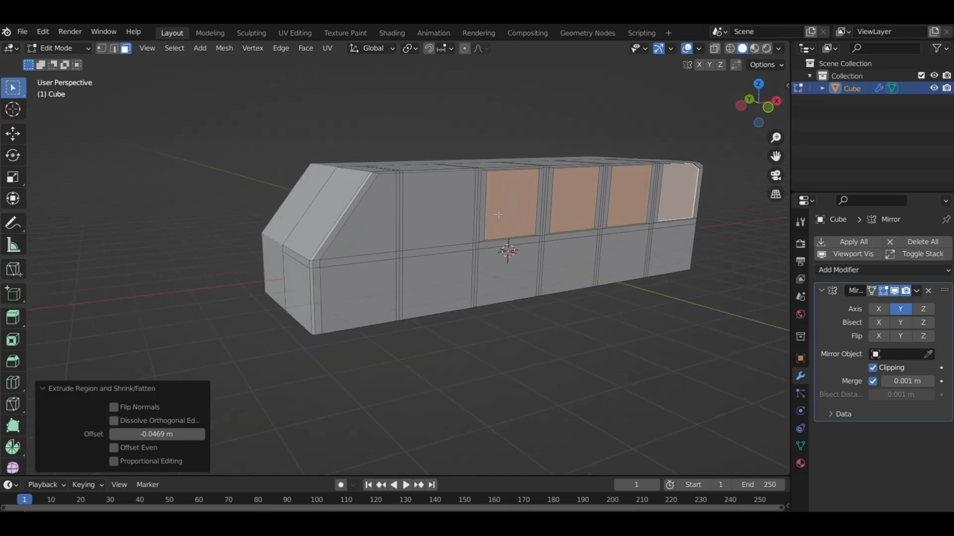
In edge select mode, move the vertical edge loop just ahead of the first recessed window by -0.63005 m along X.
key(KP_1)
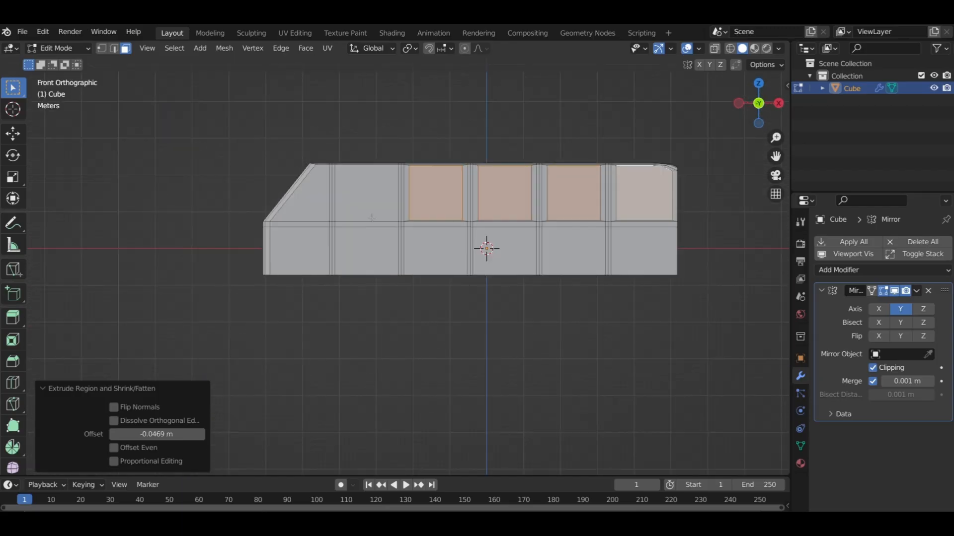
scroll(392, 221, up, 4)
shift+middle_drag(392, 221, 414, 217)
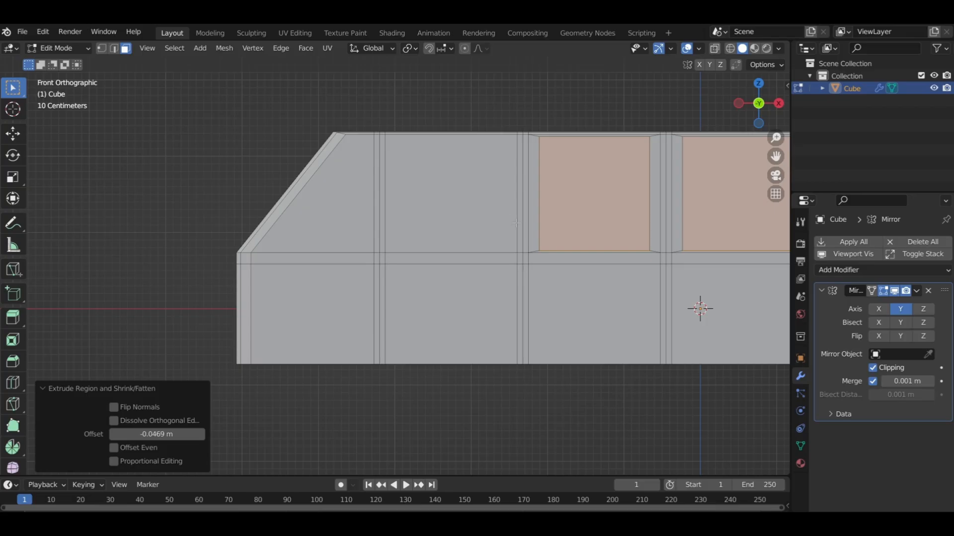
click(115, 49)
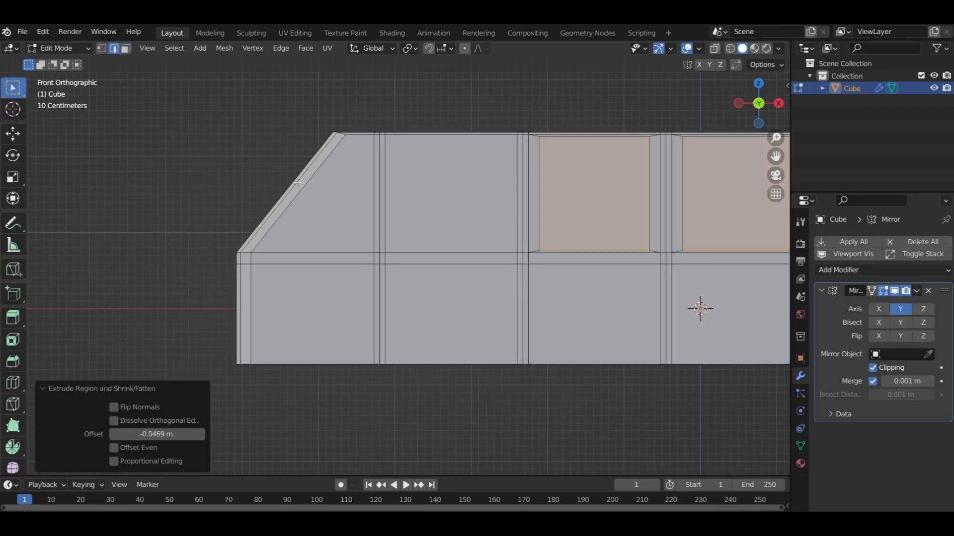
alt+click(517, 211)
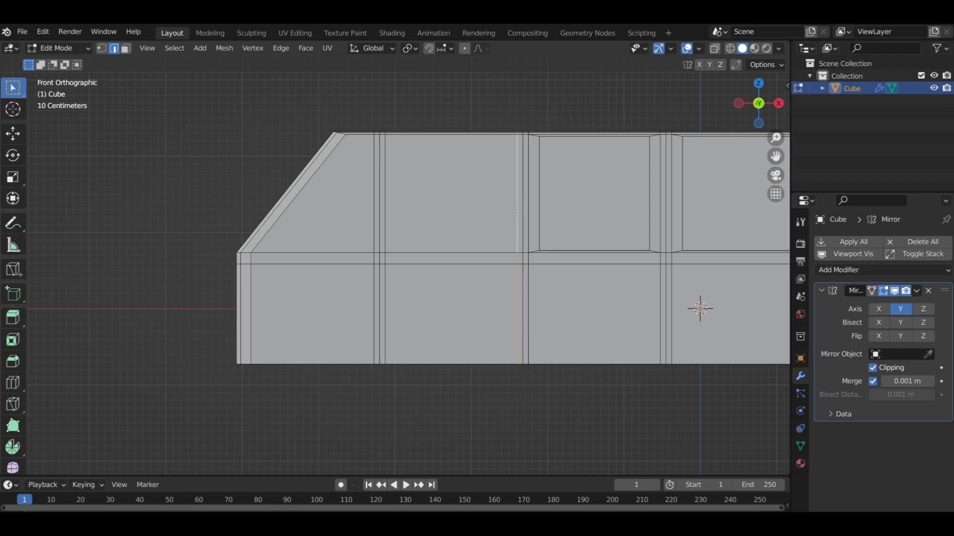
key(g)
key(x)
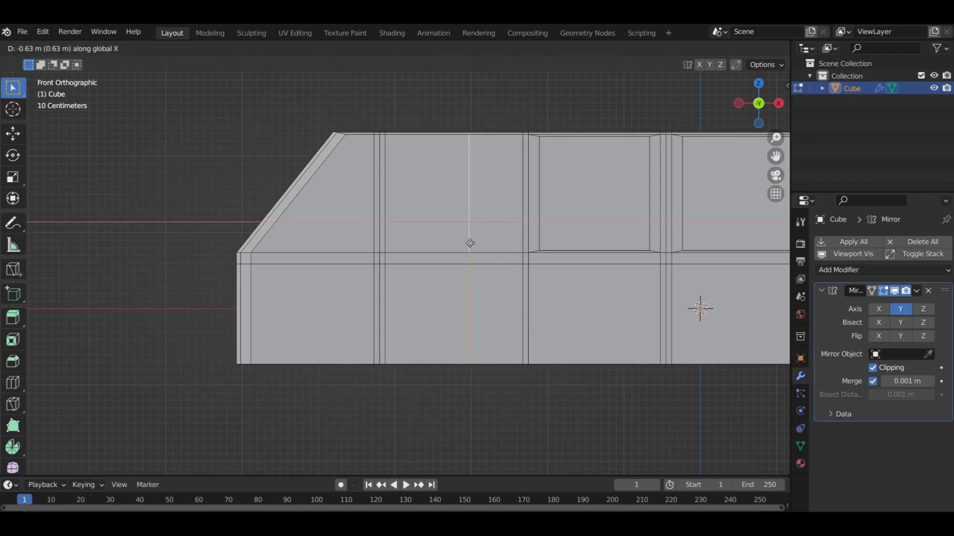
click(470, 243)
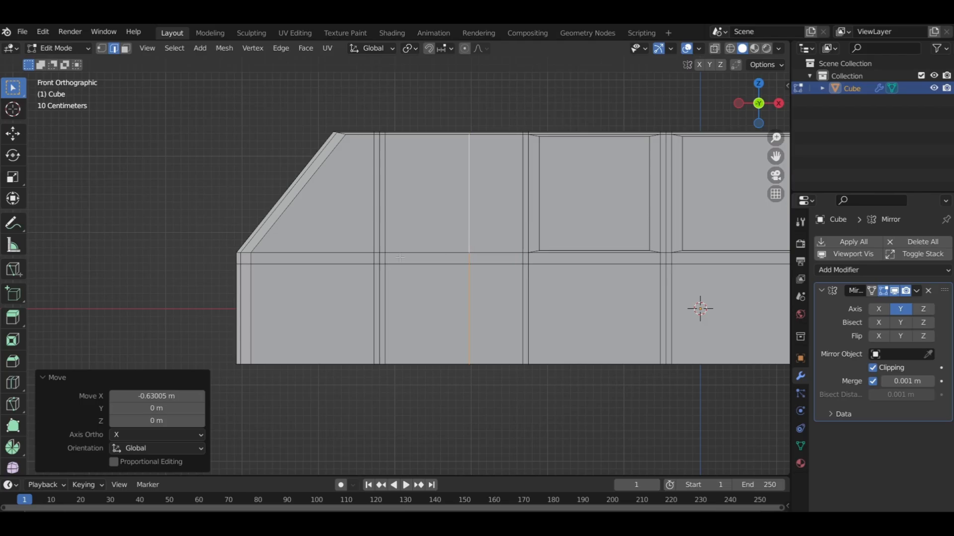
Add one horizontal loop cut around the lower body and slide it close to the bottom edge with a factor of 0.710.
shift+middle_drag(400, 257, 413, 251)
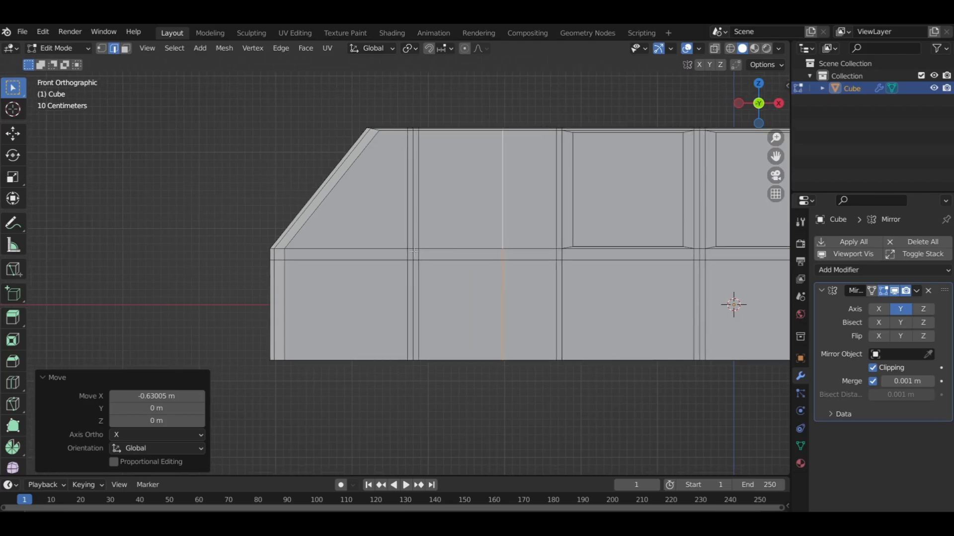
click(125, 48)
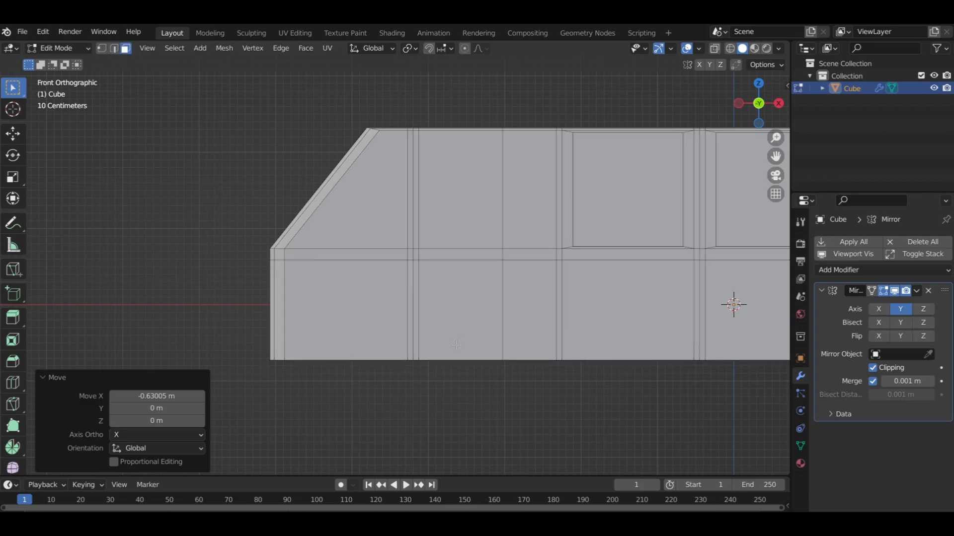
key(ctrl+r)
click(503, 323)
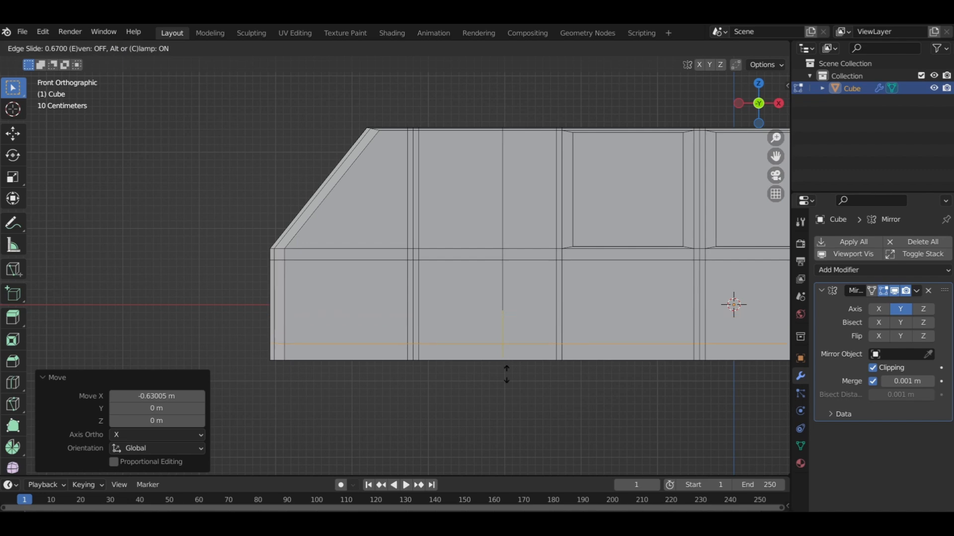
click(506, 374)
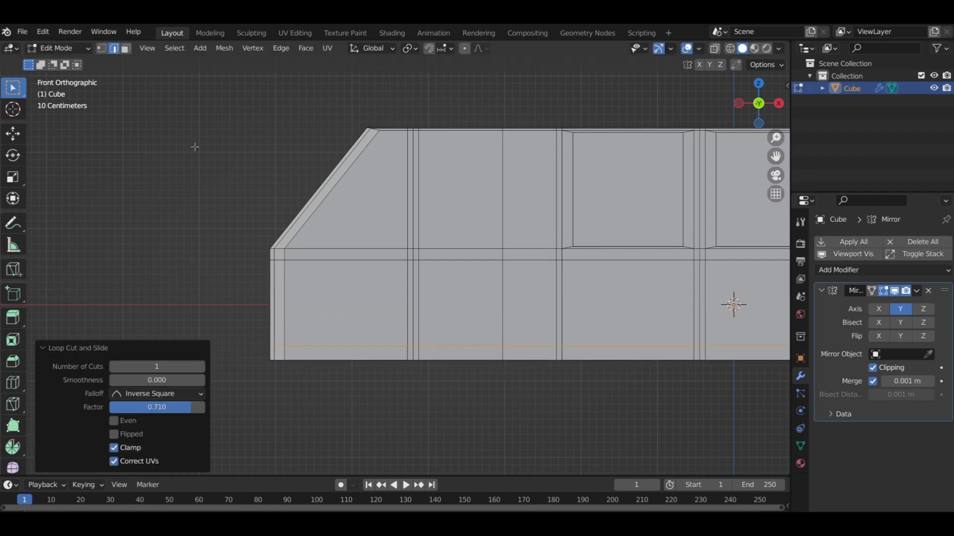
In face select mode, inset the three stacked door faces between the front panel and the moved edge loop with a thickness of 0.008813 m.
click(206, 144)
click(440, 195)
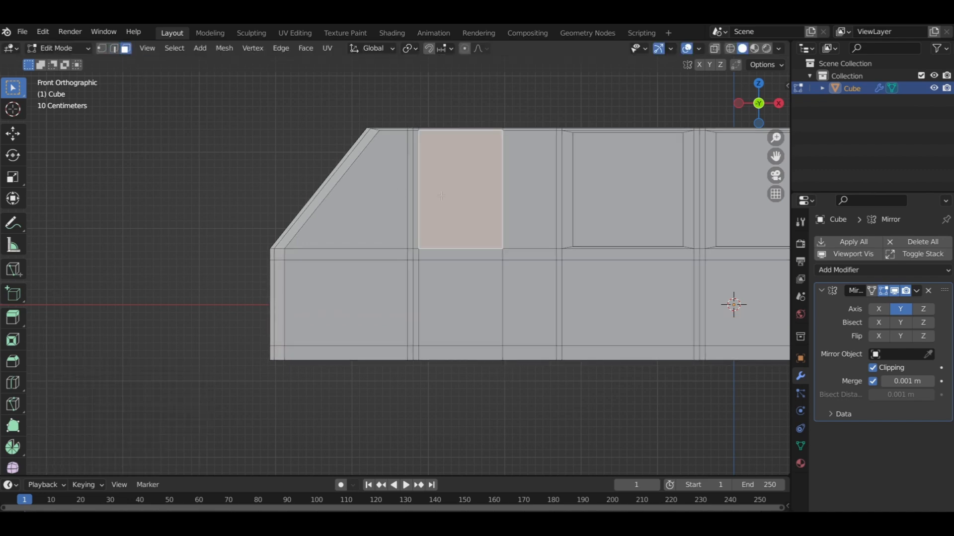
shift+click(465, 255)
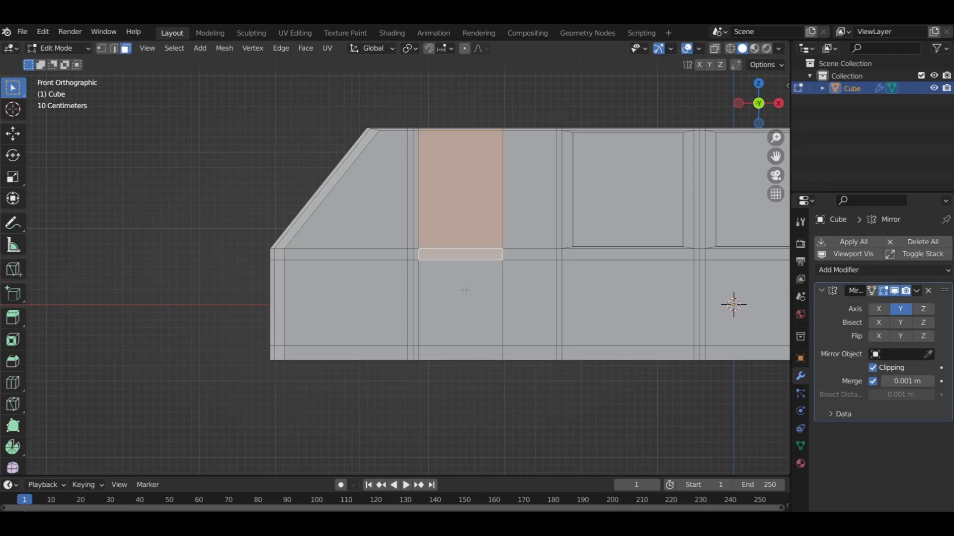
shift+click(465, 293)
middle_drag(478, 269, 463, 272)
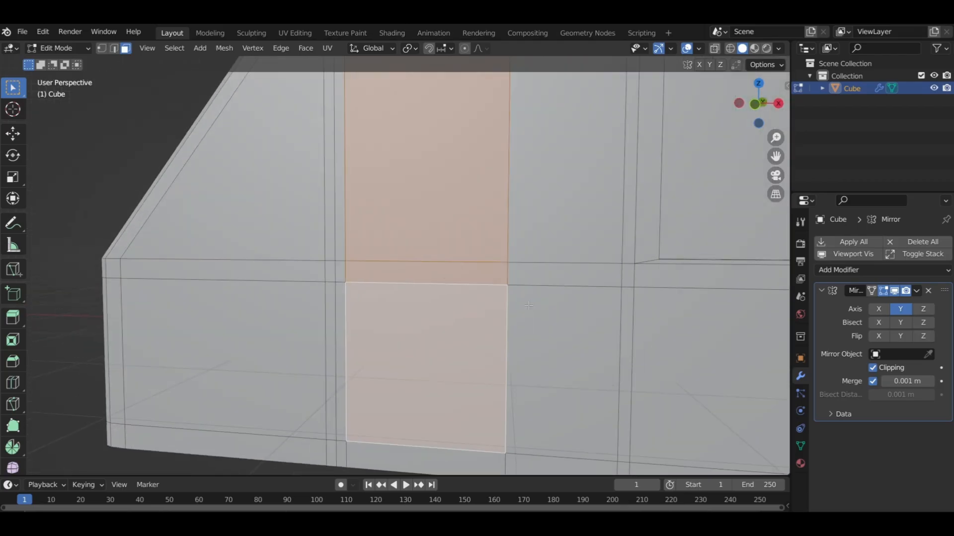
key(i)
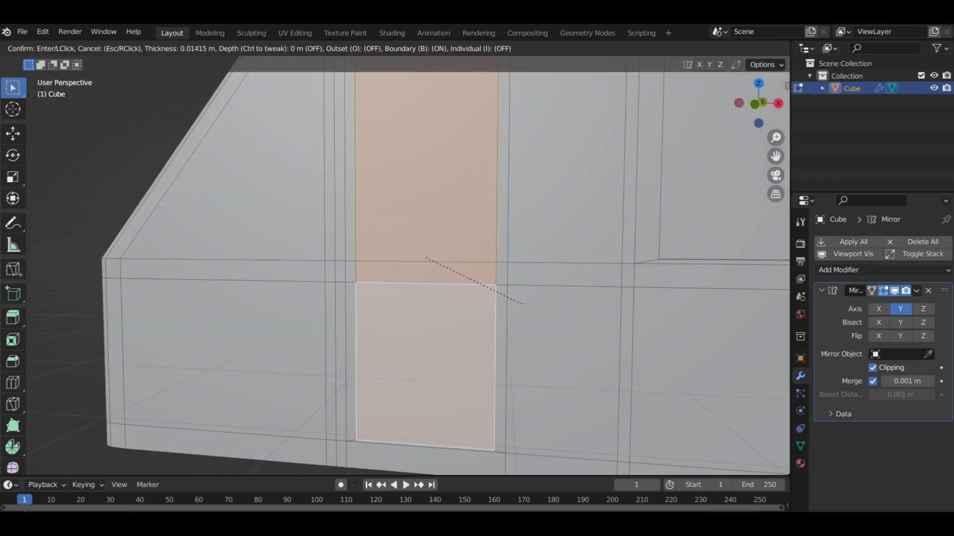
click(494, 292)
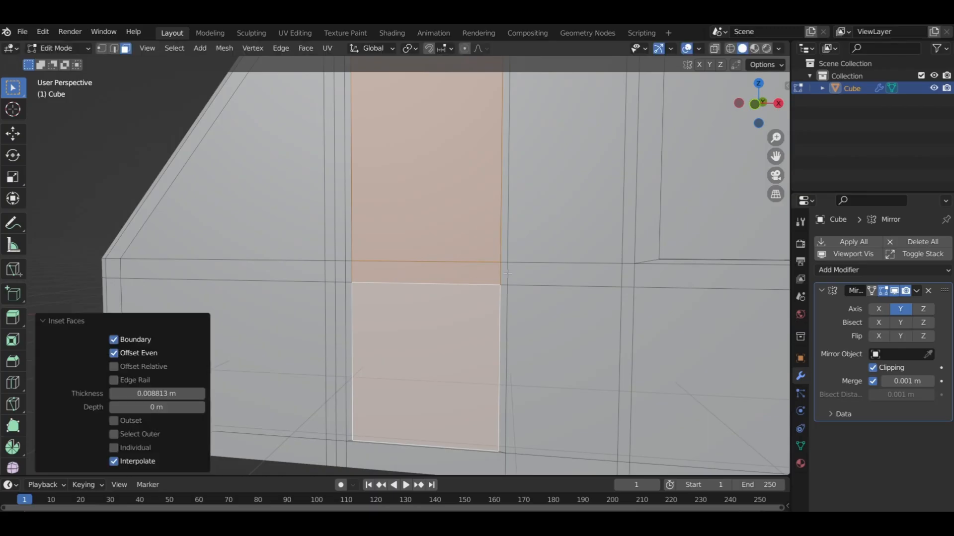
Extrude the inset door faces along their normals with an offset of -0.174 m to recess the doorway.
scroll(534, 268, down, 6)
scroll(533, 268, up, 3)
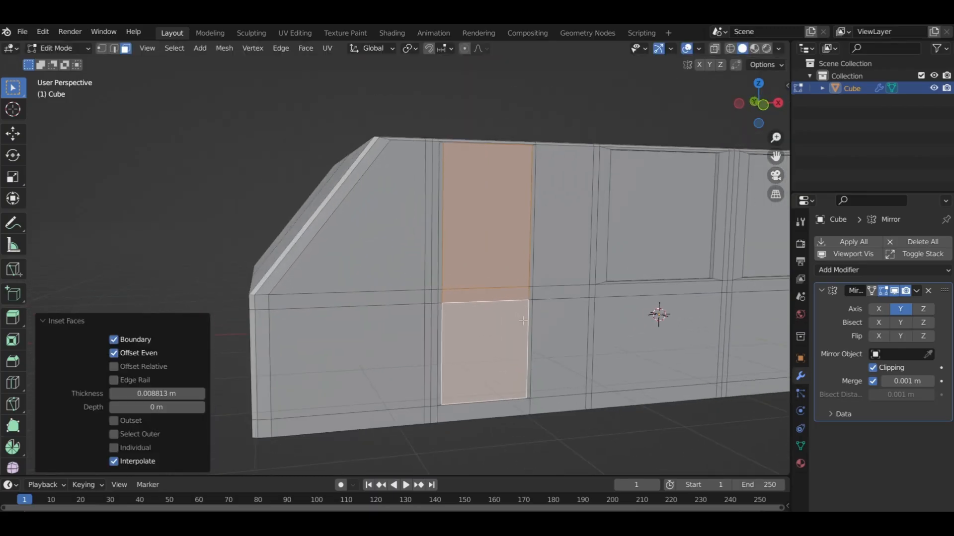
key(alt+e)
click(523, 320)
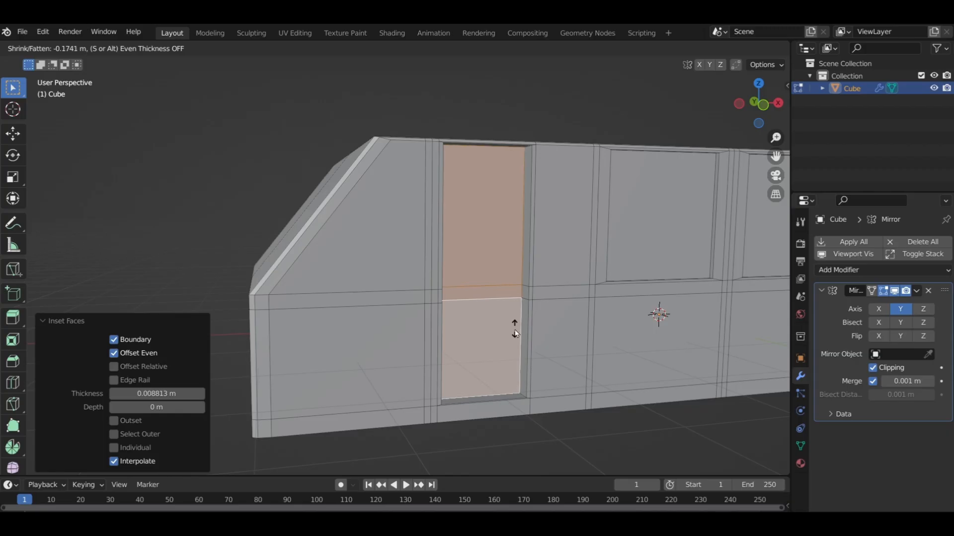
click(514, 330)
shift+middle_drag(513, 329, 523, 280)
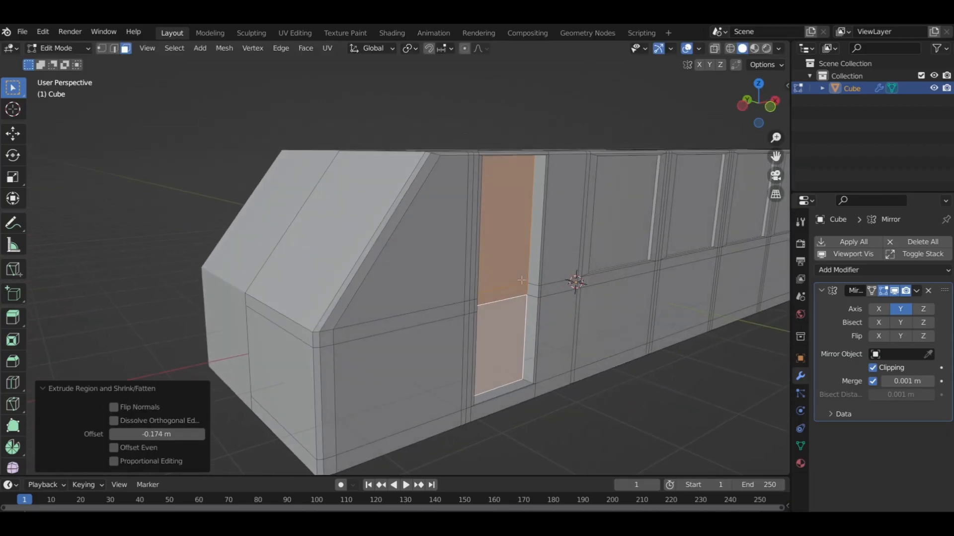
In vertex select mode with X-ray on, move the lower front-end vertices by -0.50089 m along X in front view.
key(KP_1)
scroll(427, 281, down, 2)
shift+middle_drag(426, 282, 449, 277)
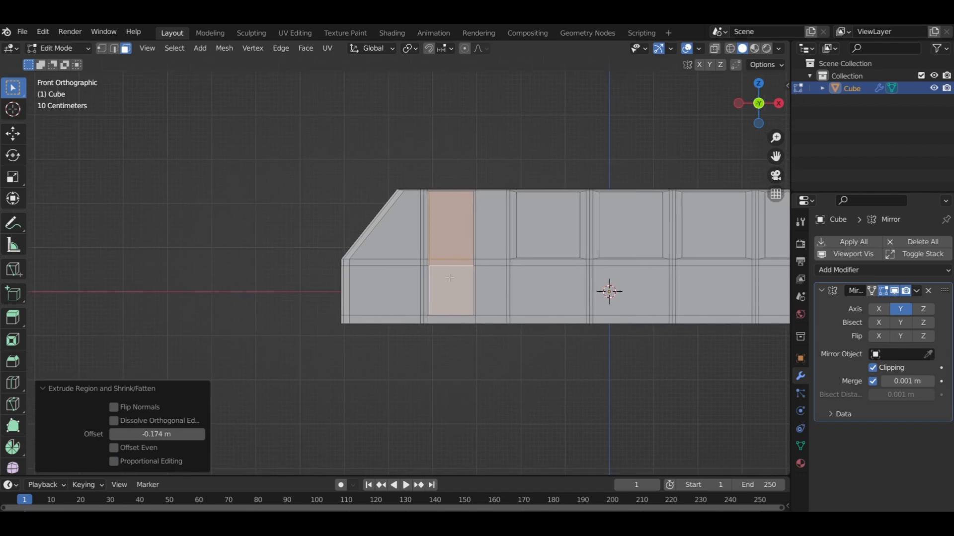
shift+middle_drag(386, 268, 393, 243)
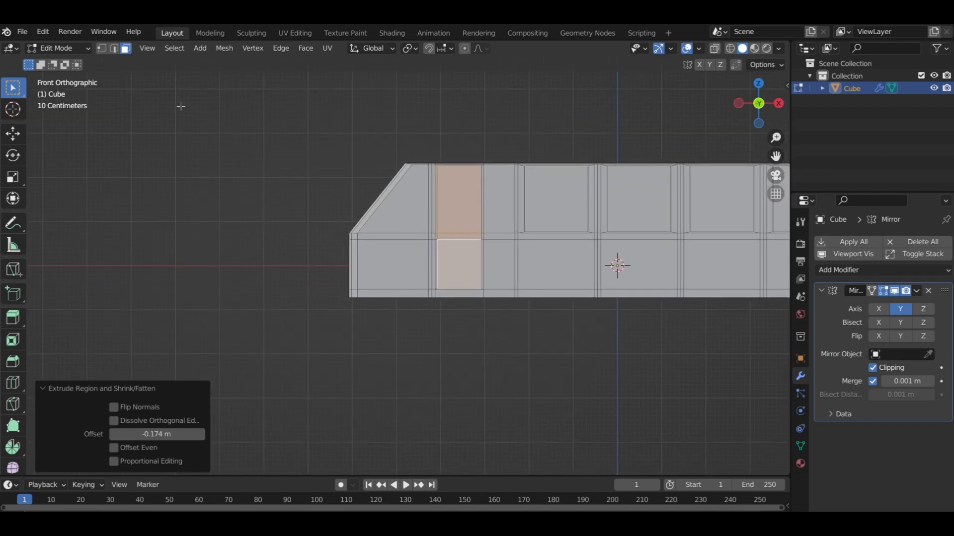
click(102, 49)
scroll(312, 227, up, 1)
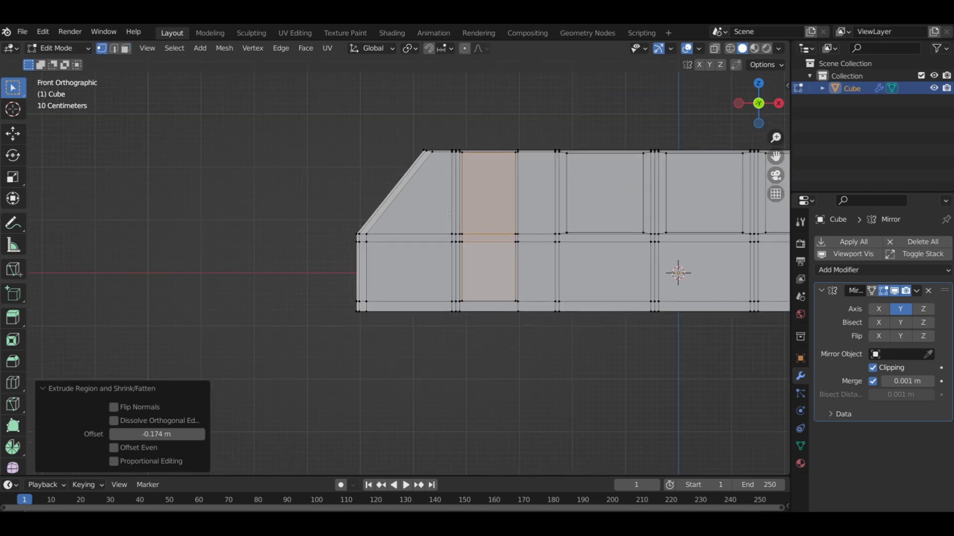
click(715, 48)
drag(299, 201, 407, 359)
key(g)
key(x)
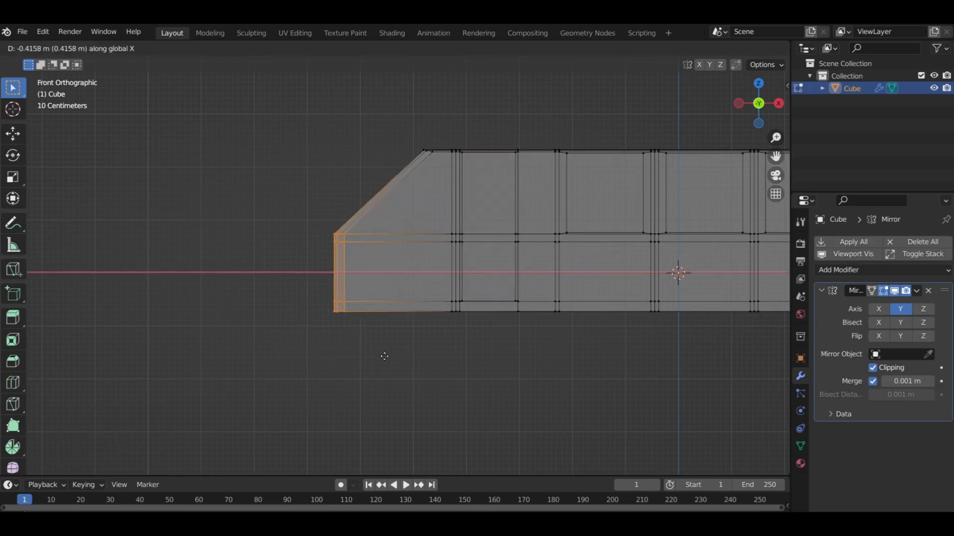
click(381, 356)
Rotate the lower front-end vertices by 5.3° in front view and turn X-ray off.
key(r)
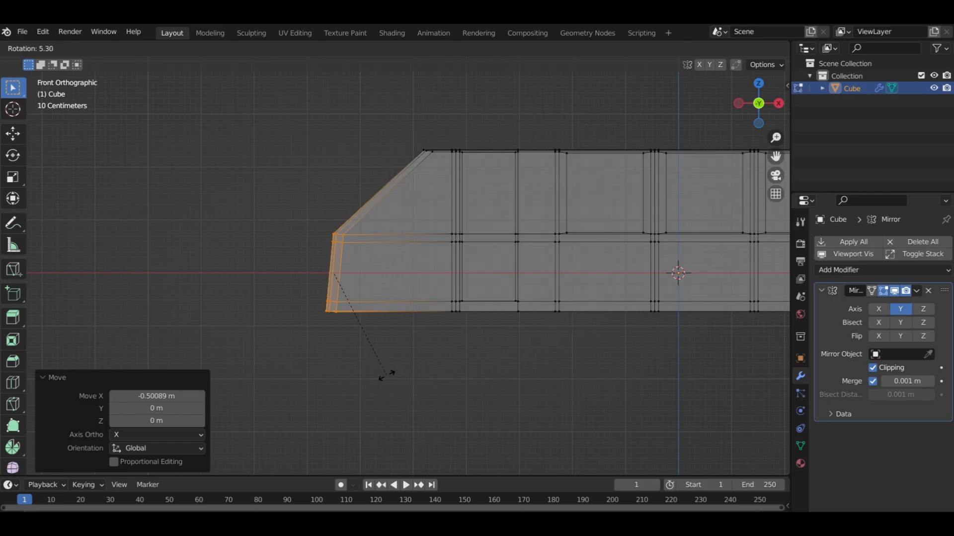
click(385, 376)
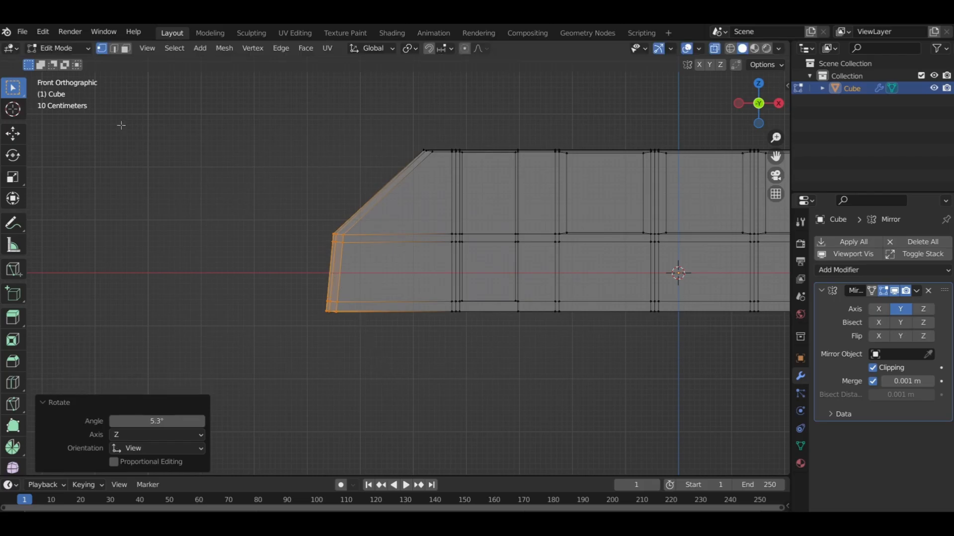
click(70, 48)
click(73, 75)
click(714, 48)
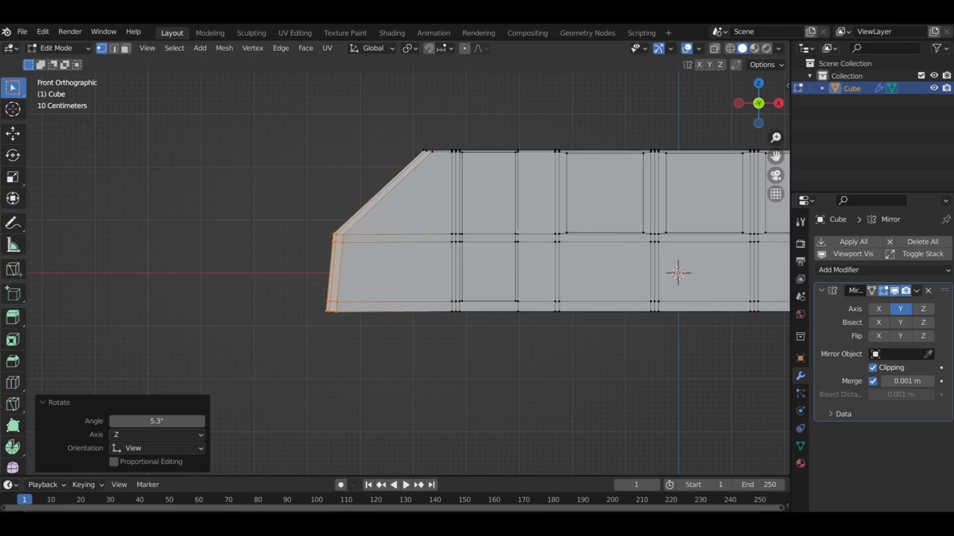
In edge select mode, bevel the bottom edge of the body's rear end with a width of 0.0816 m and 2 segments.
ctrl+scroll(725, 169, down, 5)
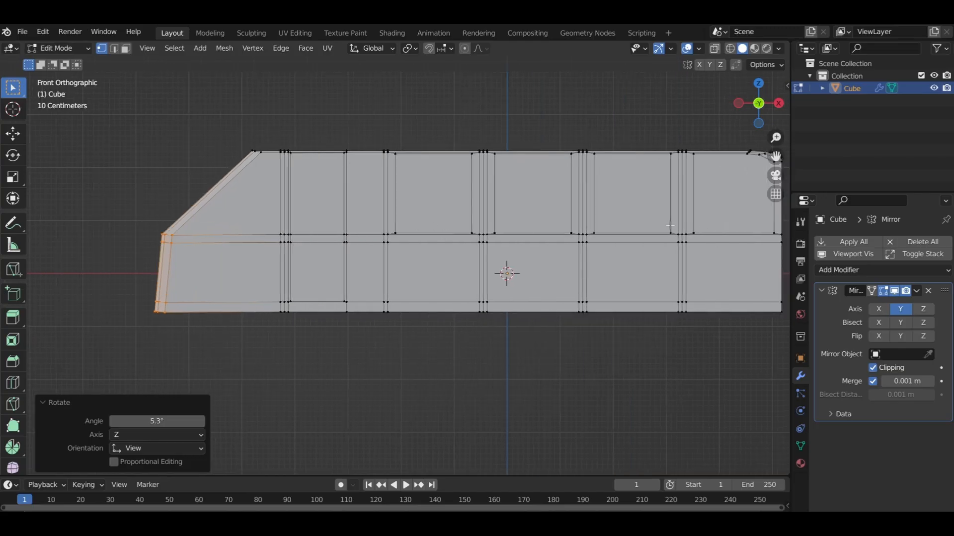
ctrl+scroll(670, 226, down, 3)
scroll(670, 226, down, 3)
middle_drag(669, 226, 463, 224)
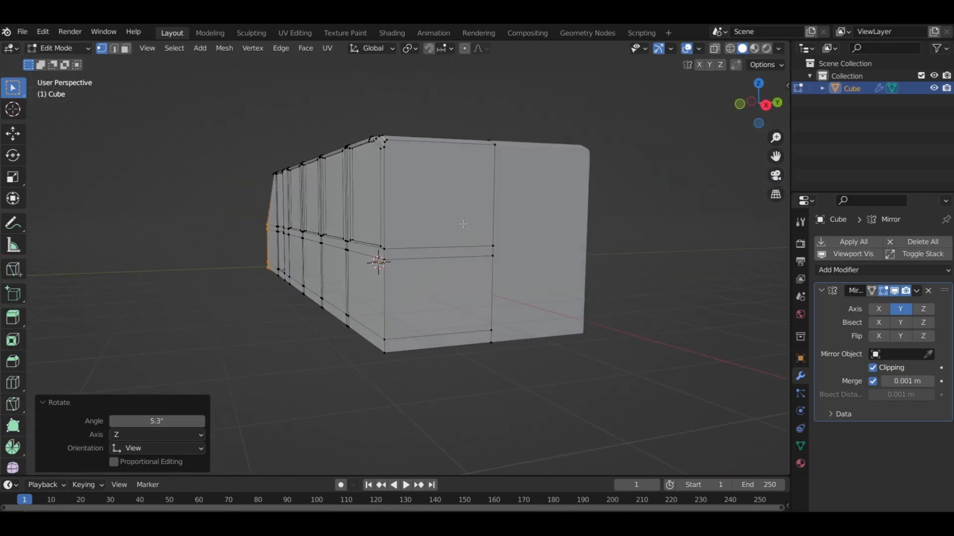
key(3)
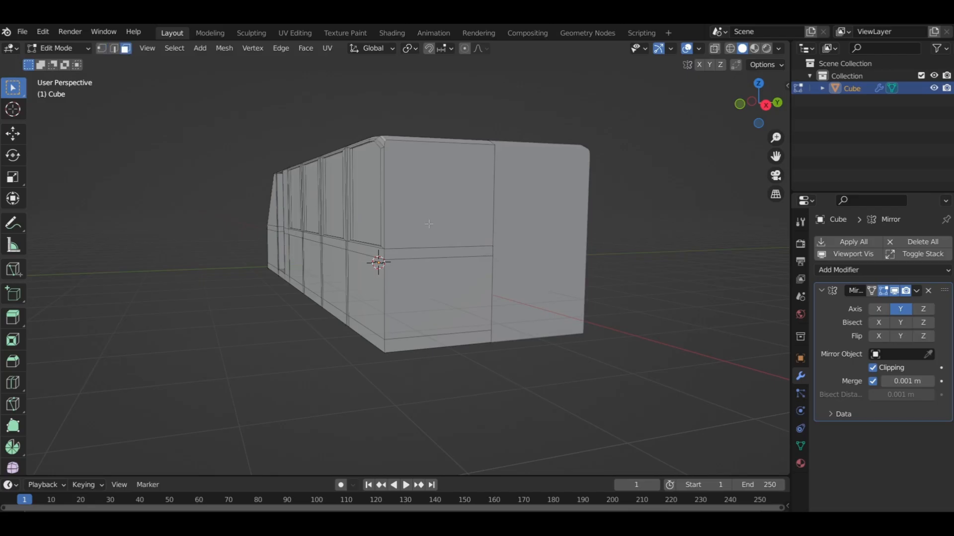
click(429, 224)
middle_drag(429, 224, 507, 277)
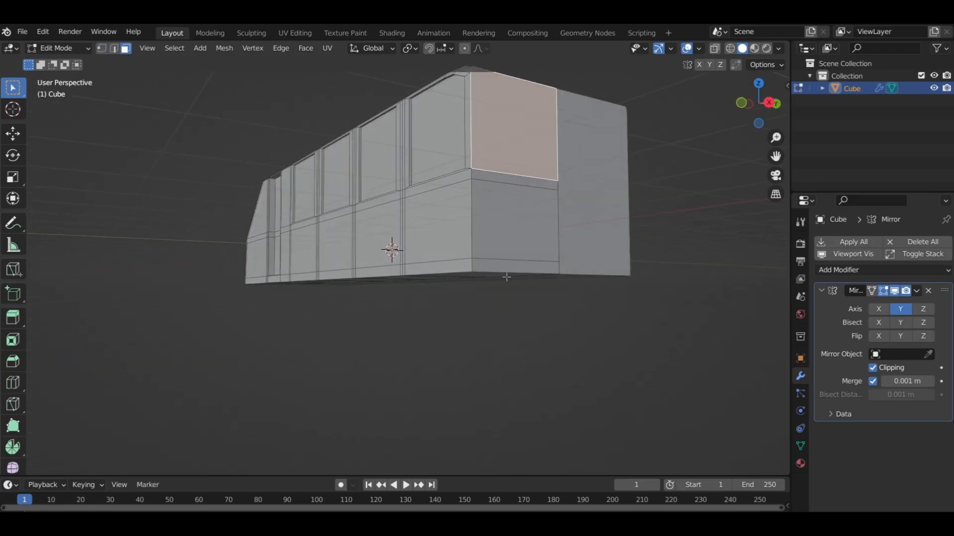
click(115, 50)
middle_drag(492, 218, 511, 199)
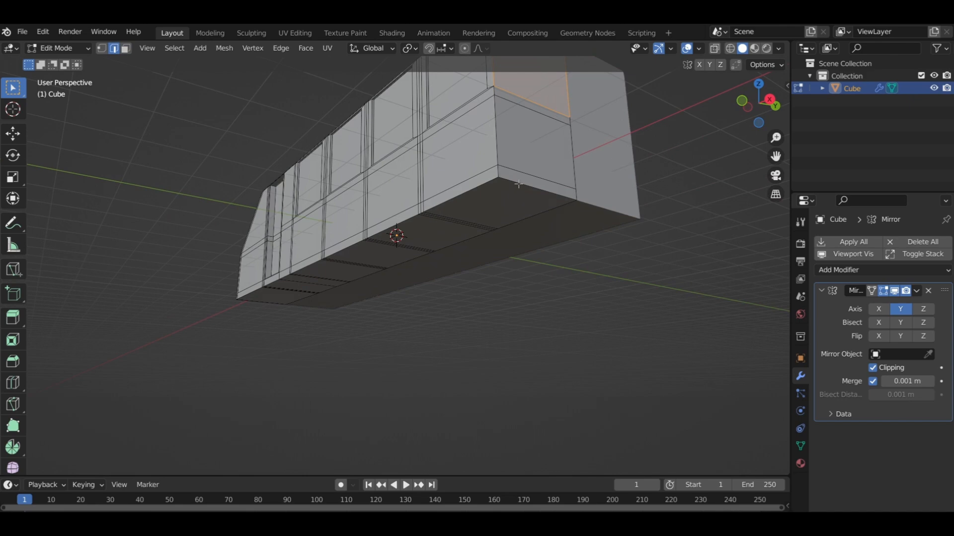
click(520, 182)
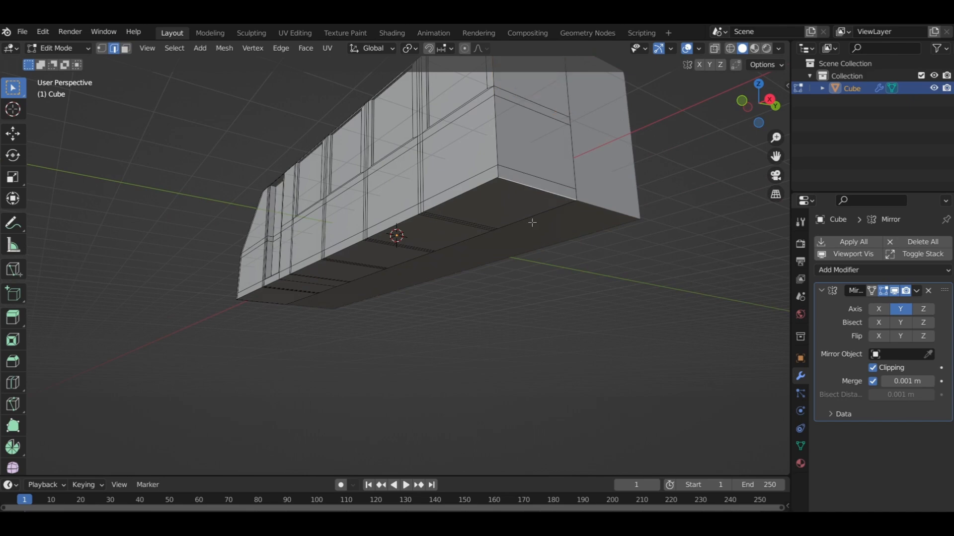
key(ctrl+b)
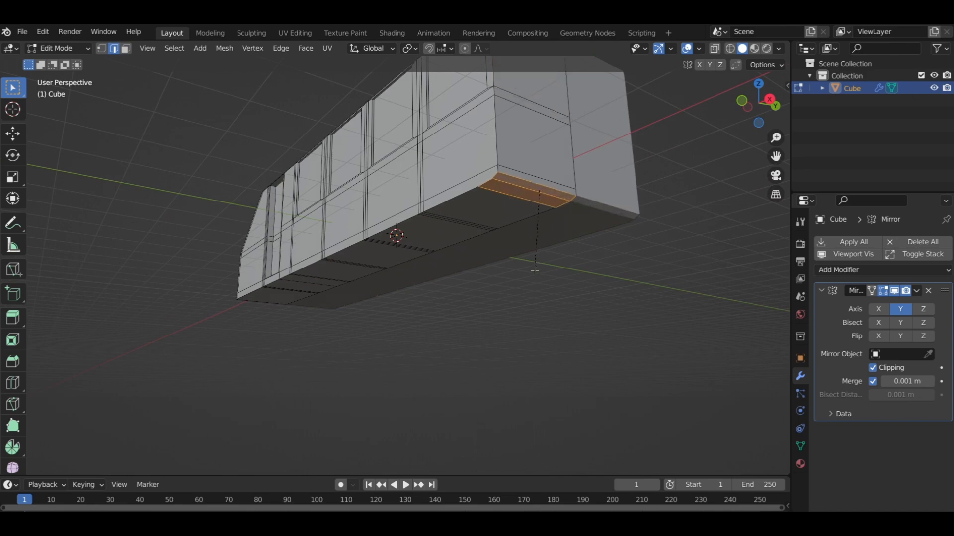
click(534, 270)
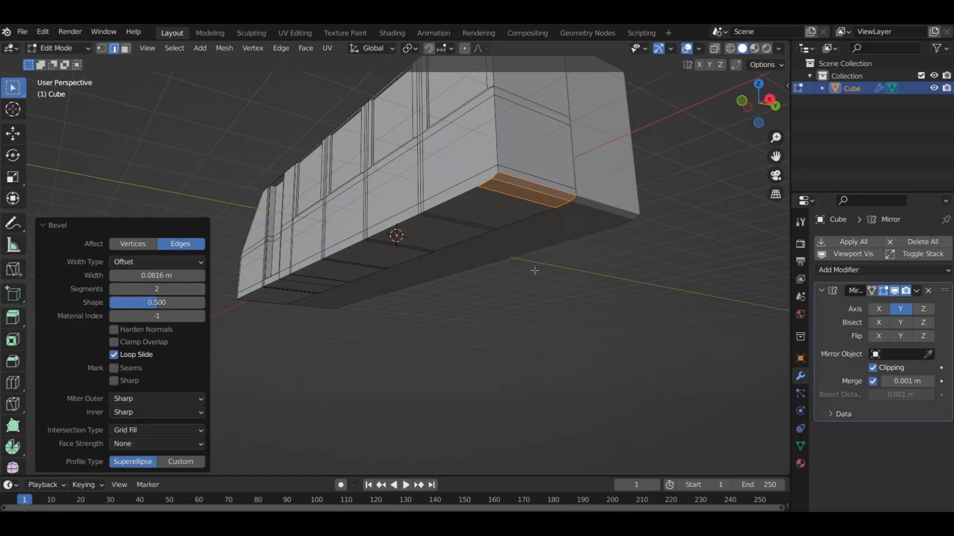
In vertex select mode with X-ray on, move the rear end's bottom vertices up 0.16066 m along Z in front view.
key(KP_1)
shift+middle_drag(593, 278, 560, 247)
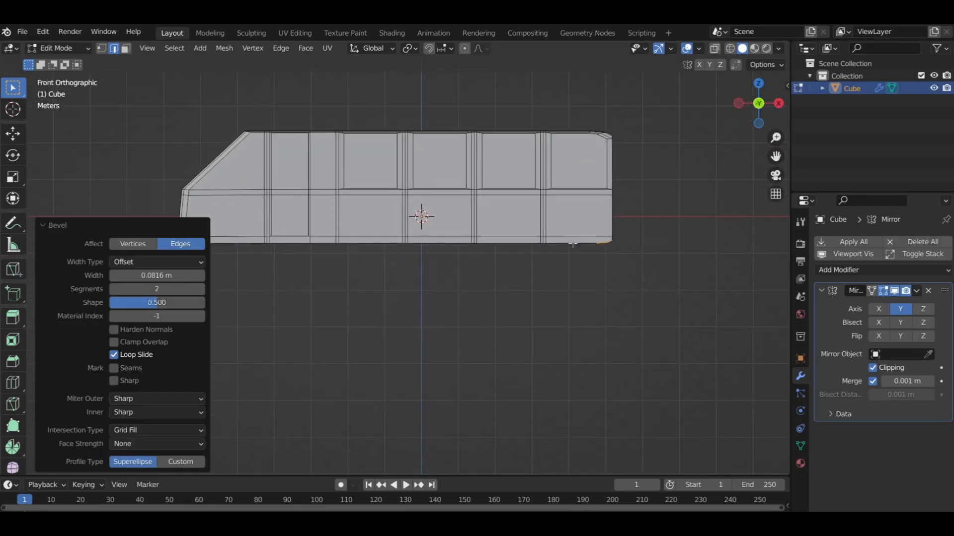
scroll(560, 247, up, 2)
click(714, 49)
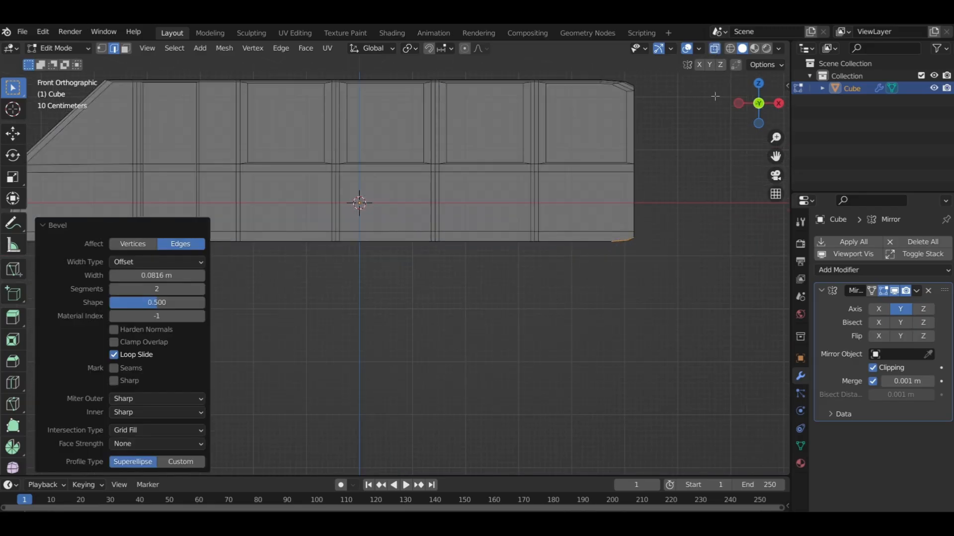
click(102, 48)
drag(614, 213, 670, 288)
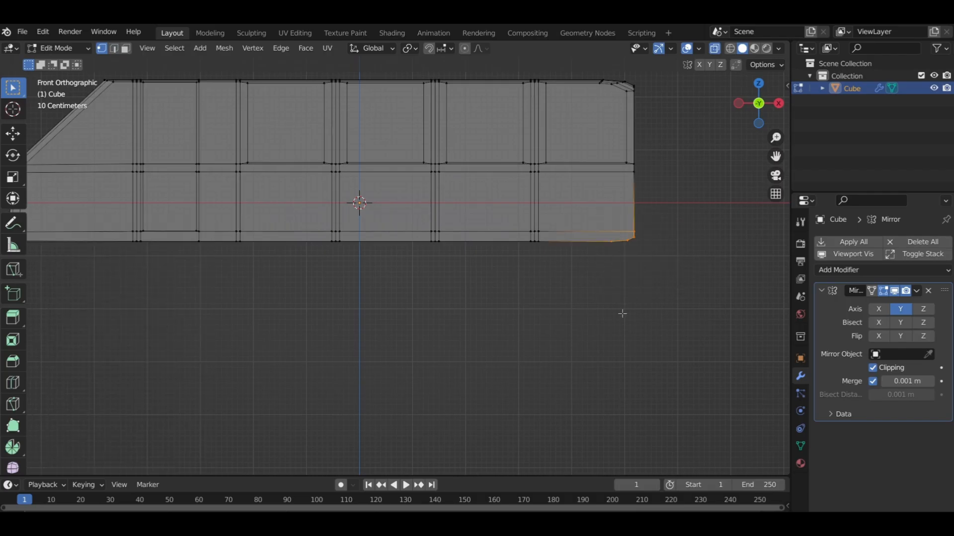
key(g)
key(z)
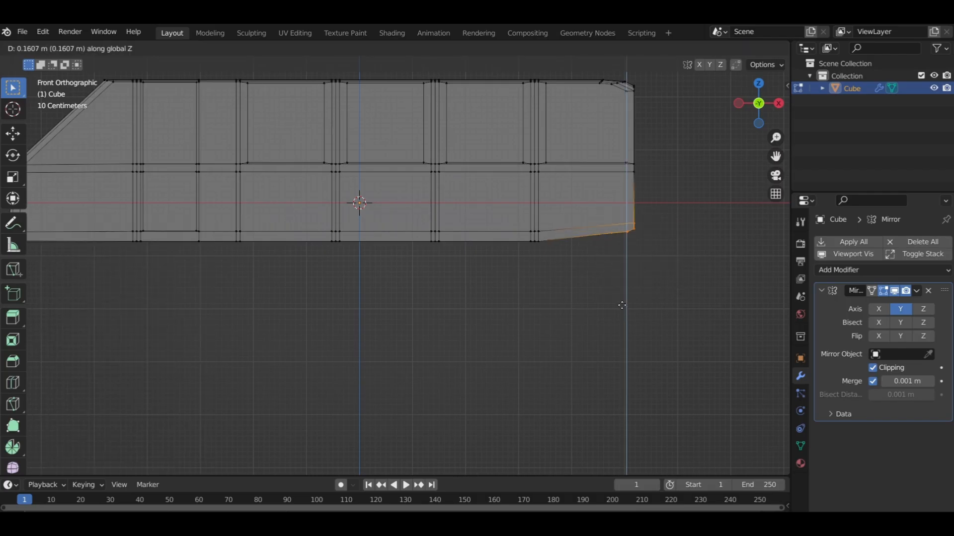
click(622, 305)
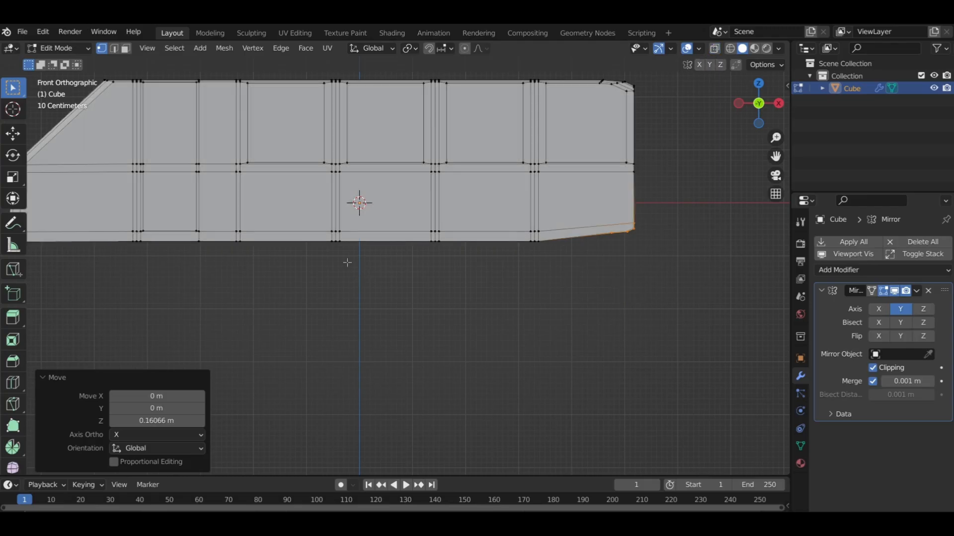
Duplicate the face of the first side window behind the door, offsetting the copy by -3.3786 m in X and -0.007876 m in Z.
mouse_move(359, 247)
shift+middle_down()
mouse_move(513, 287)
mouse_move(453, 276)
shift+middle_up()
scroll(453, 276, up, 5)
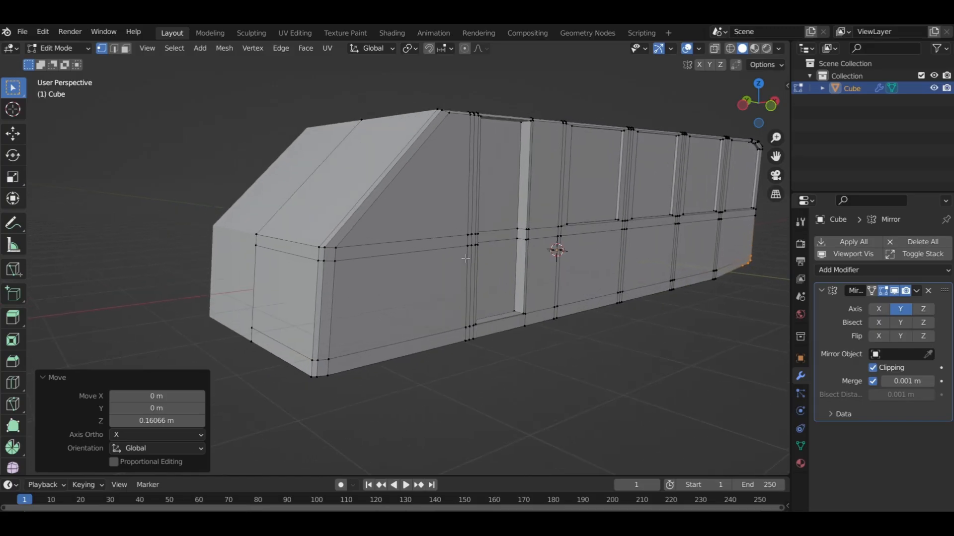
middle_drag(465, 258, 566, 249)
scroll(585, 263, up, 4)
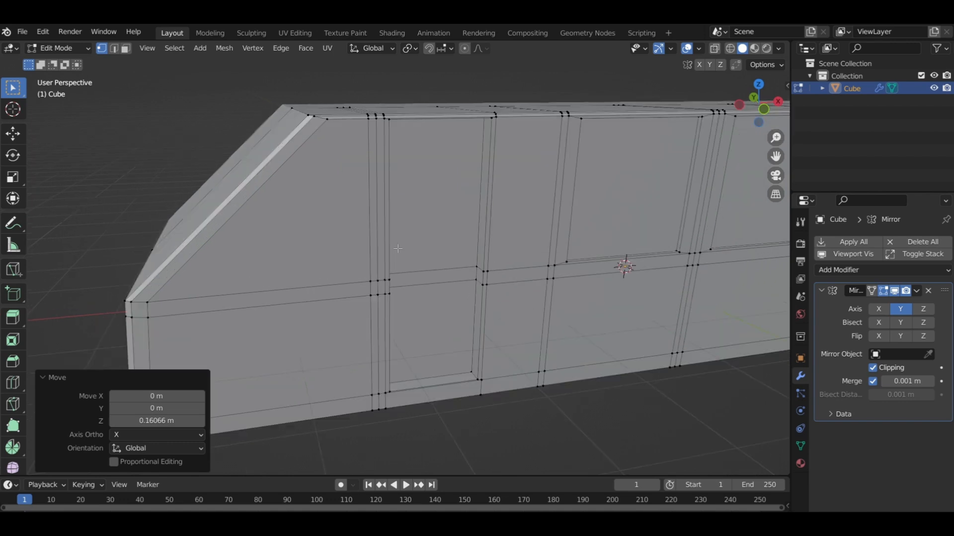
click(126, 49)
click(442, 178)
click(259, 213)
click(525, 190)
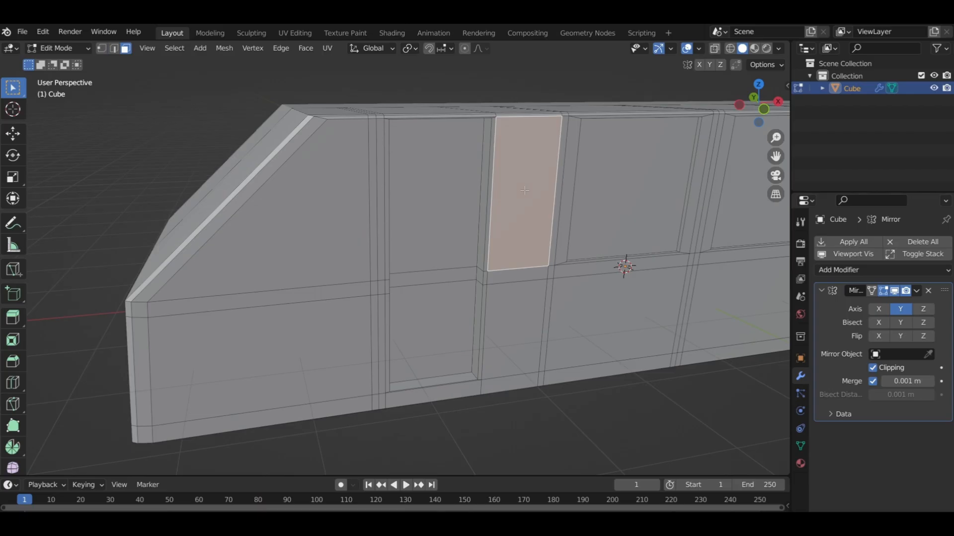
key(KP_1)
shift+middle_drag(409, 256, 484, 298)
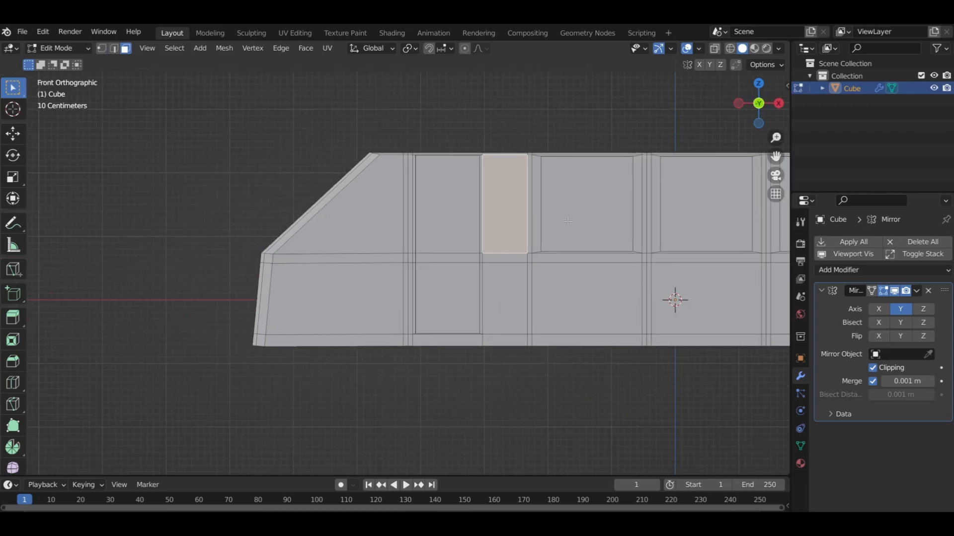
click(569, 220)
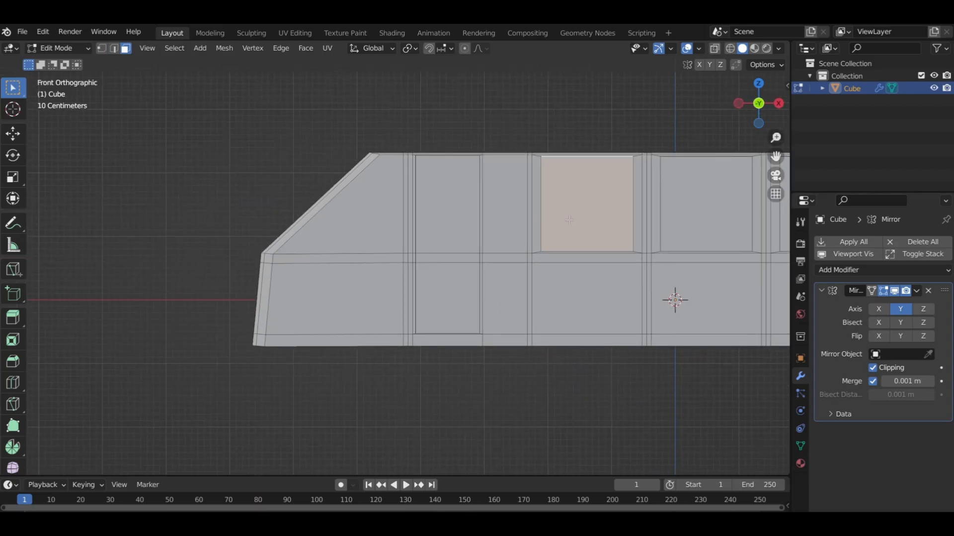
key(g)
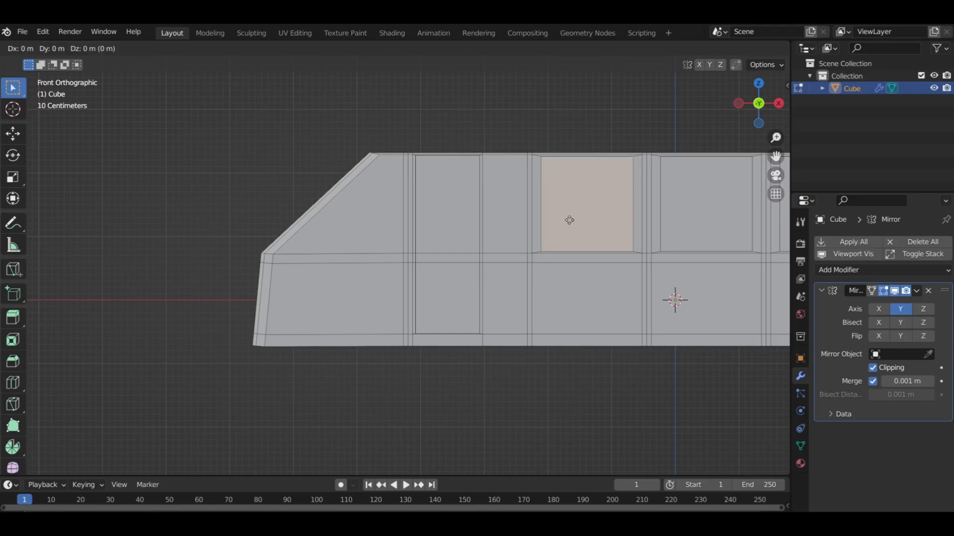
click(361, 227)
Move the duplicated face by -0.47264 m along Y, out from the body side, and scale it uniformly by 0.167.
middle_drag(360, 228, 481, 248)
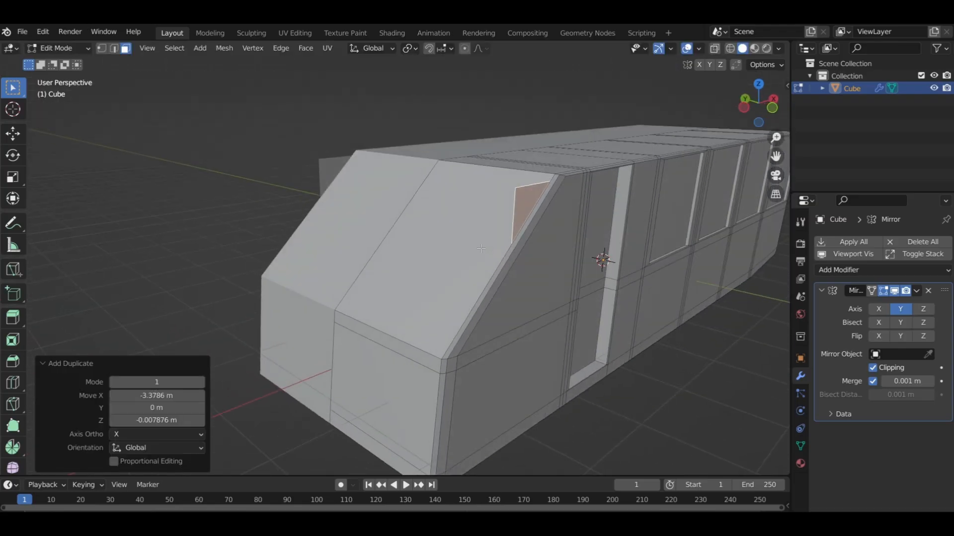
key(g)
key(y)
click(542, 280)
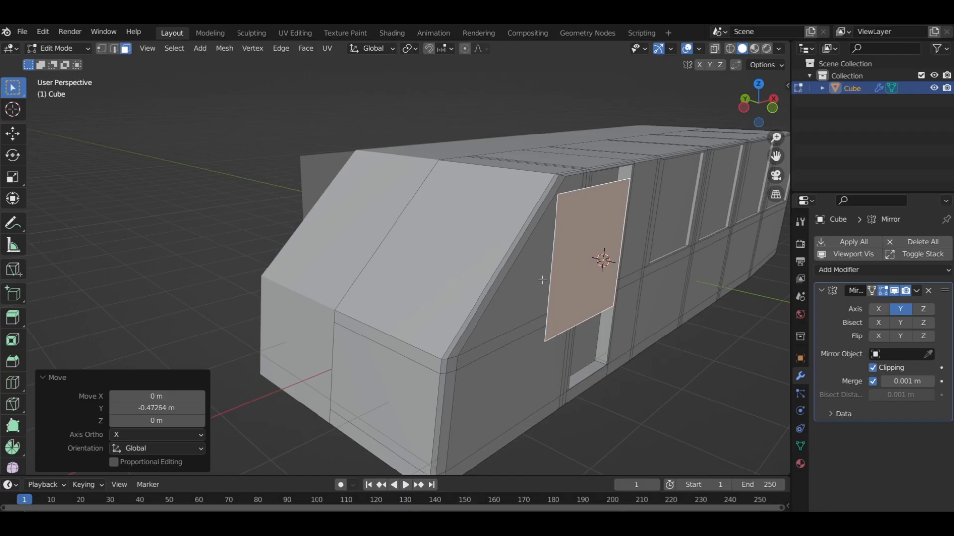
key(KP_1)
key(s)
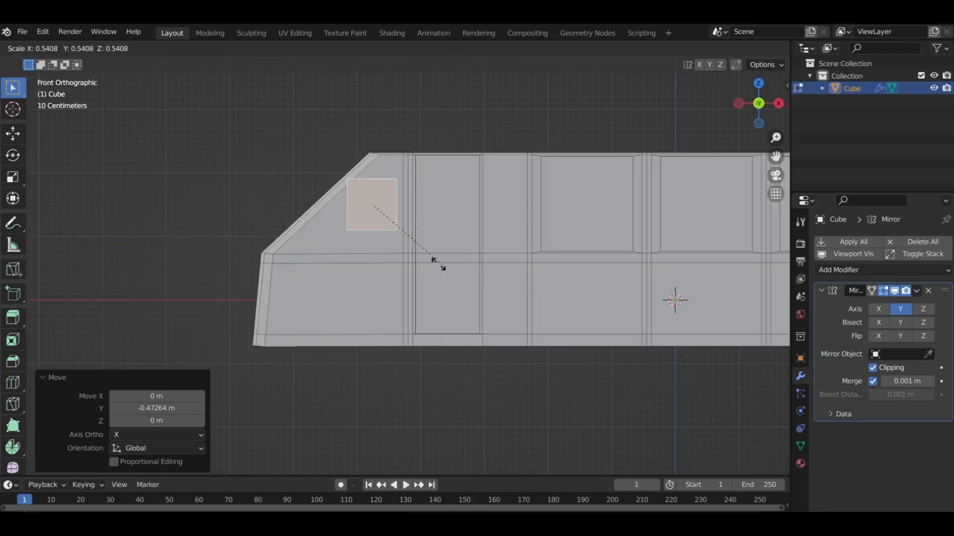
click(384, 241)
scroll(387, 240, up, 4)
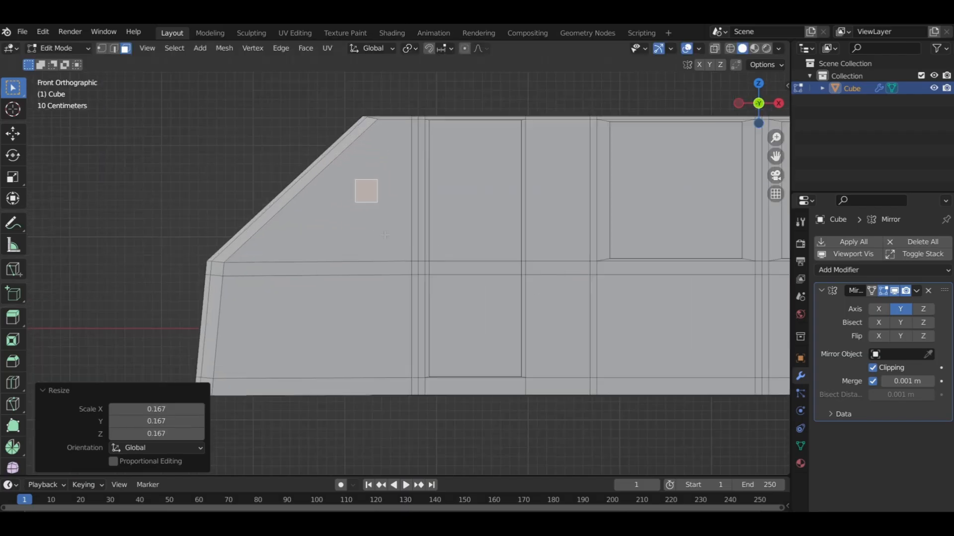
Rotate the small duplicated face 90° around Z.
key(s)
text(z)
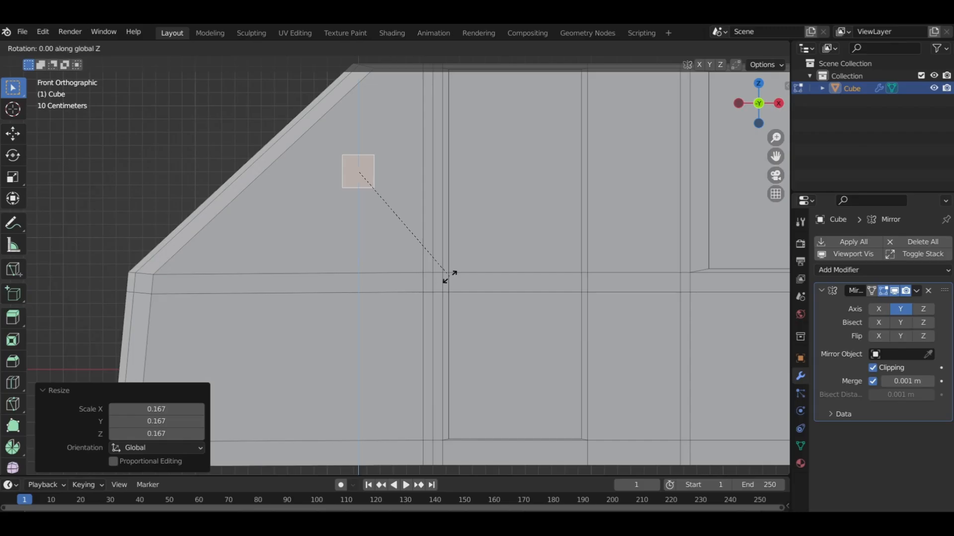
text(r90)
key(Return)
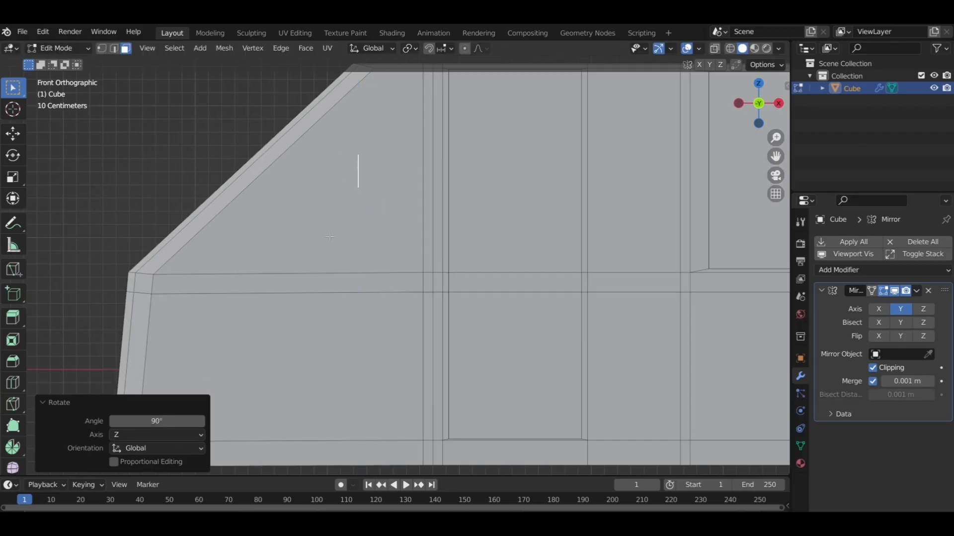
In left view, stretch the small face by a scale of 3.464 along Z.
middle_drag(316, 237, 556, 237)
key(KP_1)
key(KP_3)
middle_drag(559, 235, 516, 257)
key(ctrl+KP_3)
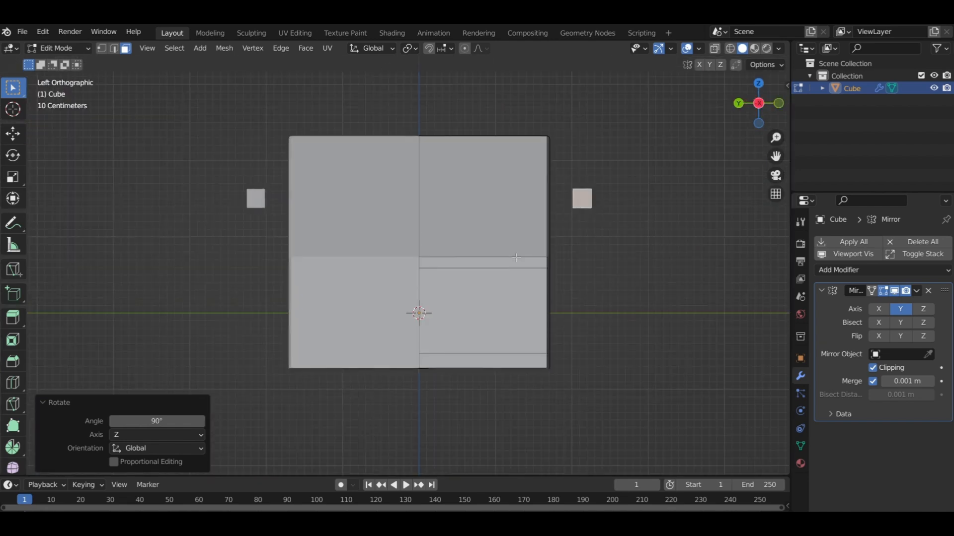
scroll(546, 244, up, 2)
shift+middle_drag(578, 241, 447, 292)
scroll(452, 264, up, 1)
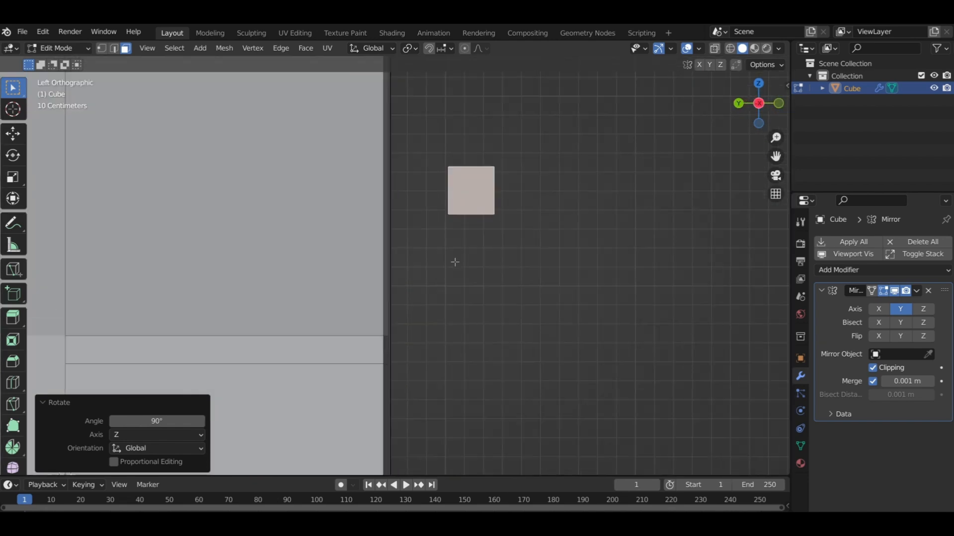
scroll(485, 265, up, 2)
key(s)
key(z)
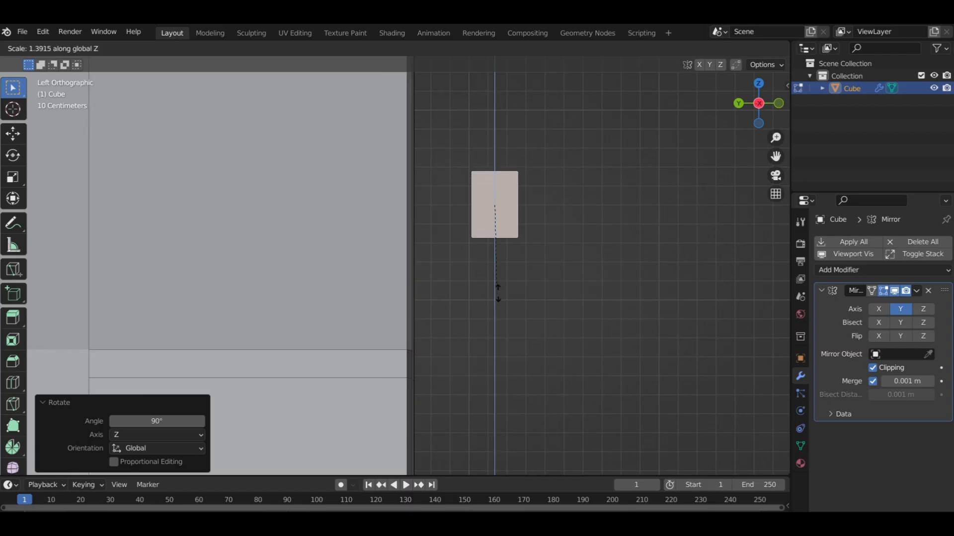
click(517, 404)
Move the stretched face by 0.16353 m in Y and -0.38508 m in Z to sit beside the body.
shift+middle_drag(526, 311, 544, 363)
key(g)
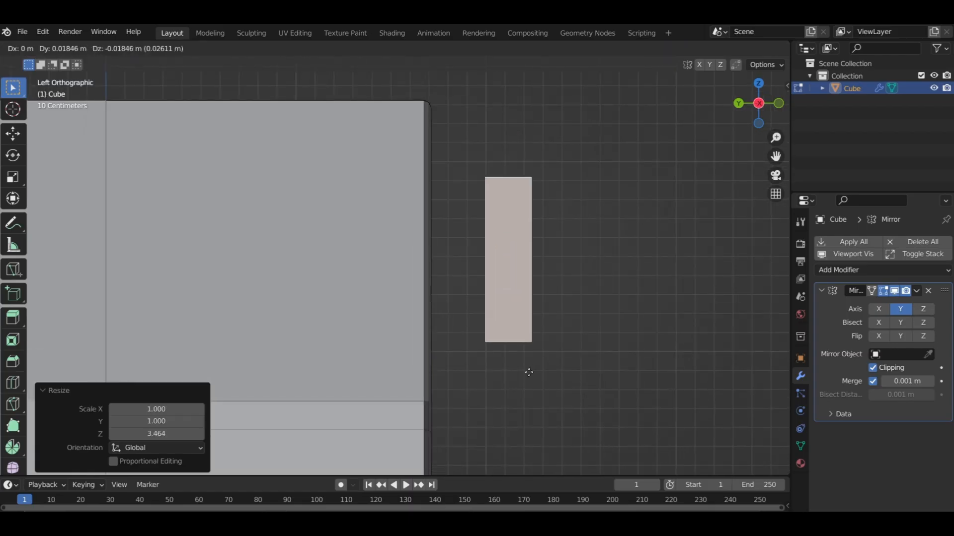
click(444, 383)
Add a centered horizontal loop cut to the stretched face and move the new edge by -0.10944 m along X.
shift+middle_drag(445, 383, 394, 320)
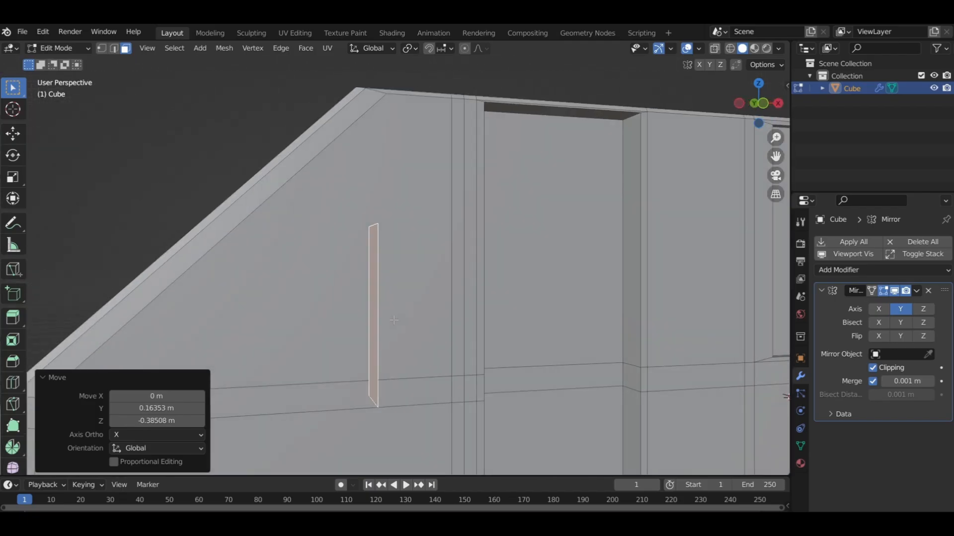
key(ctrl+r)
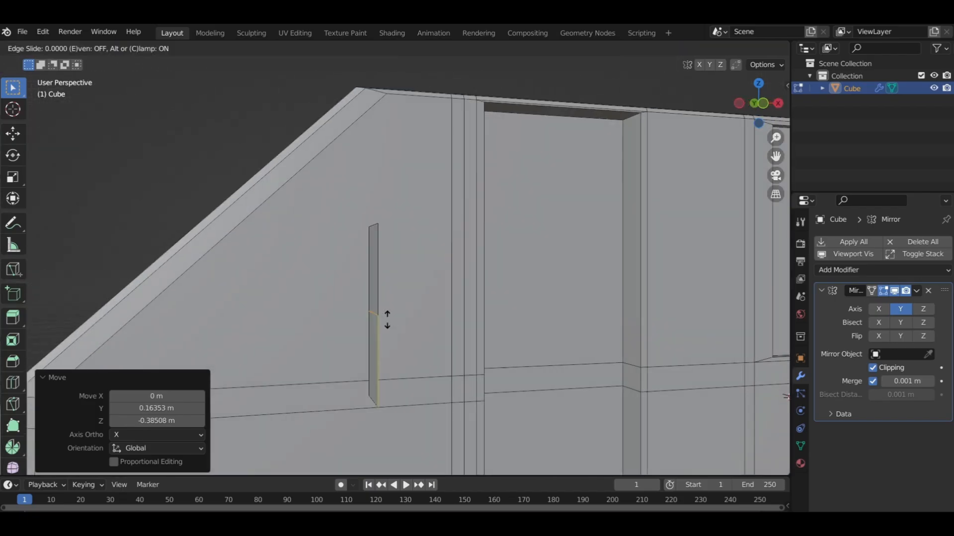
click(386, 320)
right_click(386, 320)
key(g)
key(y)
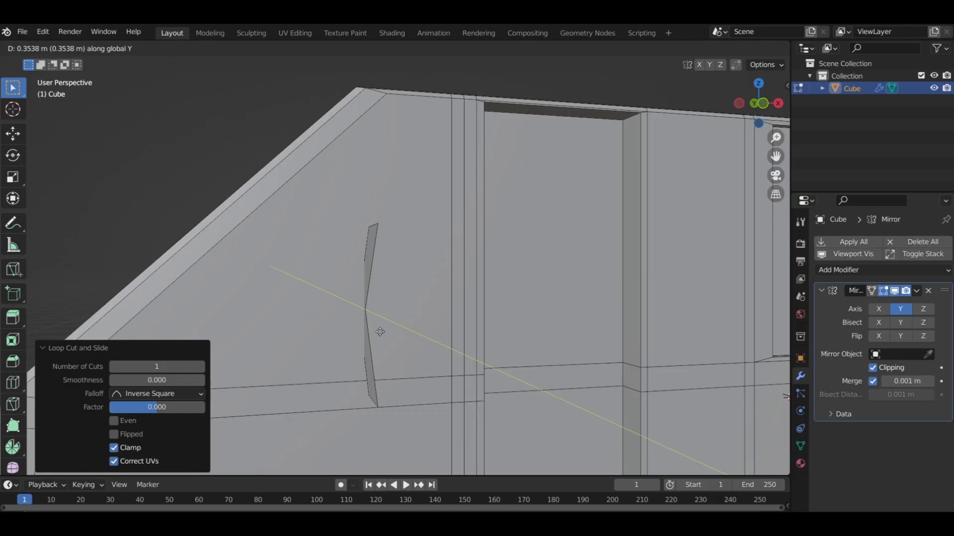
key(x)
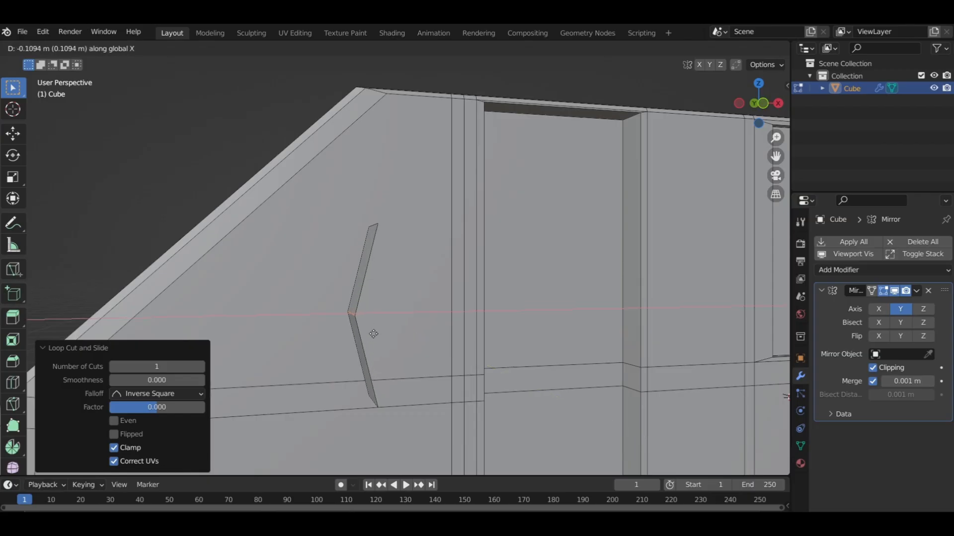
click(373, 333)
Move the new middle edge up 0.31496 m along Z and scale it by 0.524 along Y.
key(g)
key(z)
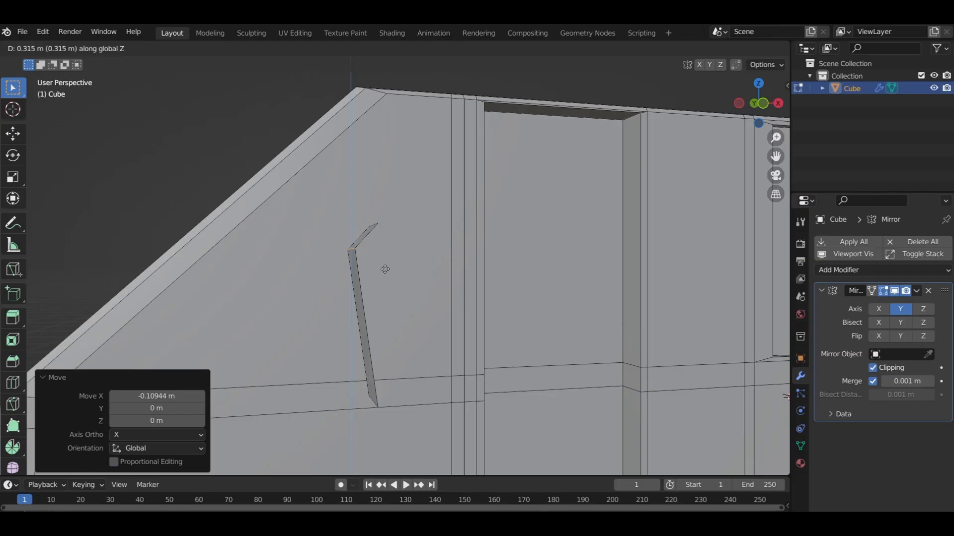
click(385, 269)
middle_drag(385, 269, 520, 301)
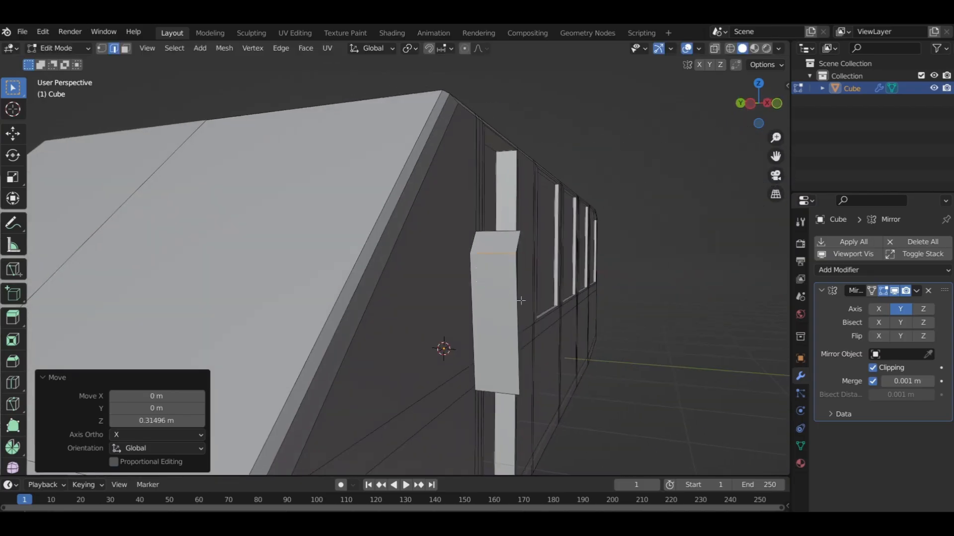
key(s)
key(x)
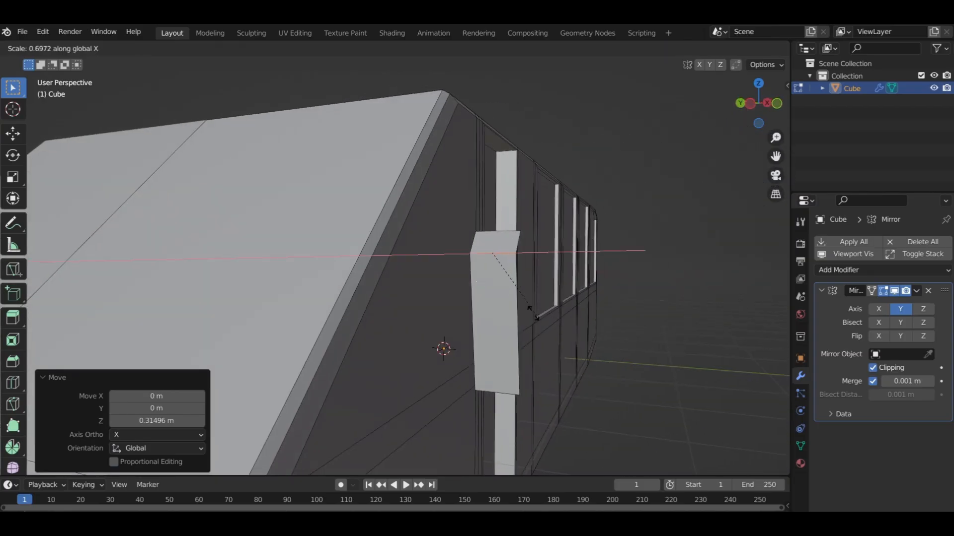
key(y)
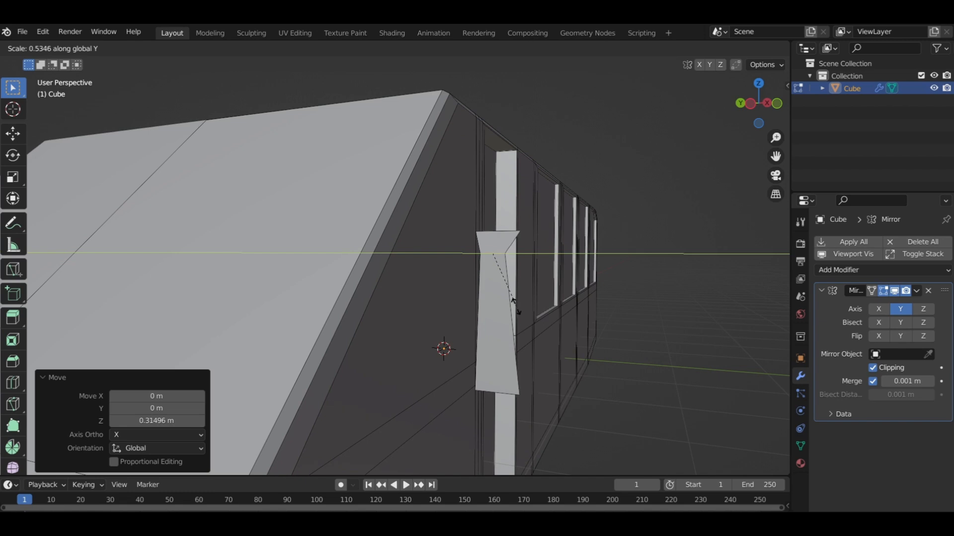
click(511, 303)
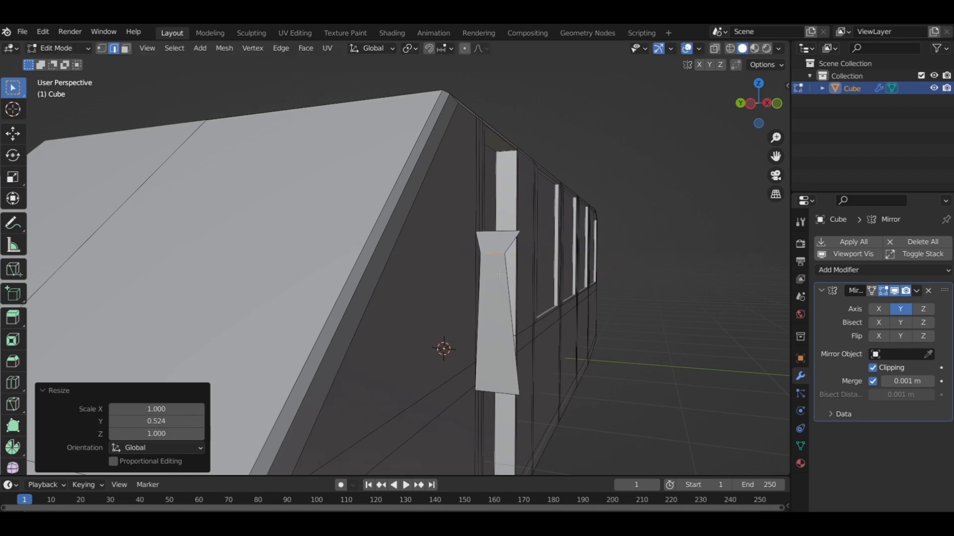
Add a second horizontal loop cut just below the narrowed edge with a slide factor of -0.727 and widen it along Y.
key(ctrl+r)
click(498, 275)
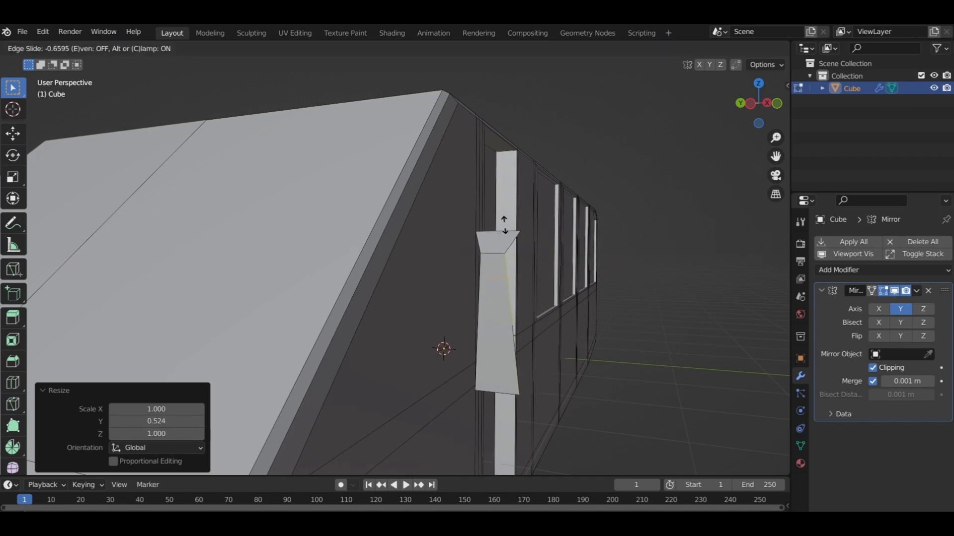
click(504, 226)
key(s)
key(y)
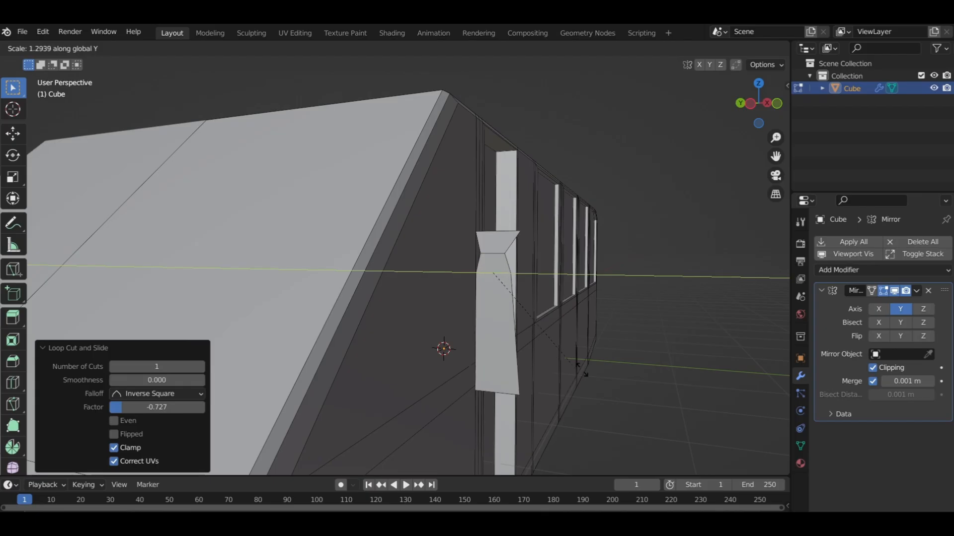
click(653, 389)
Scale the side panel's bottom edge along Y by 0.528, and rescale it along Y by 1.524.
mouse_move(528, 364)
middle_down()
mouse_move(545, 336)
mouse_move(525, 368)
middle_up()
key(s)
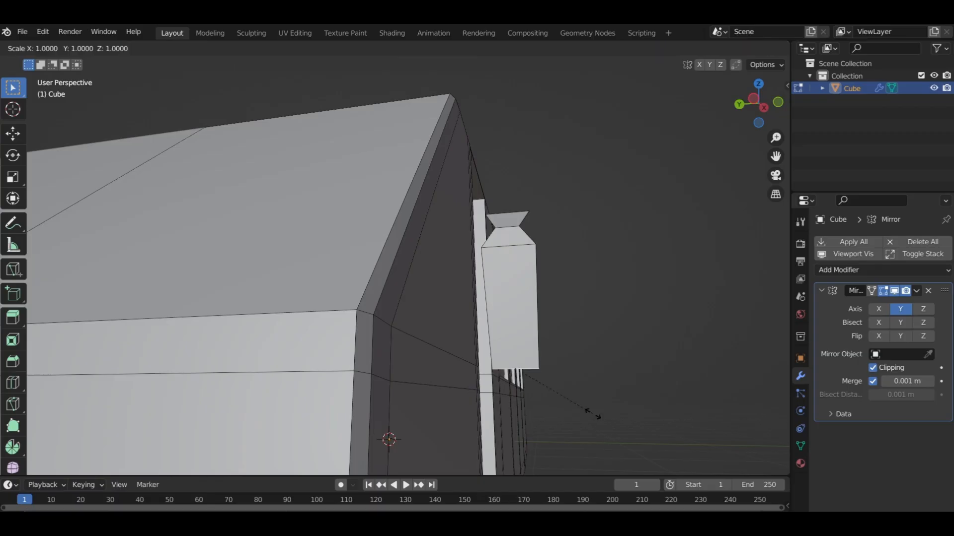
key(y)
click(548, 392)
middle_drag(547, 392, 556, 389)
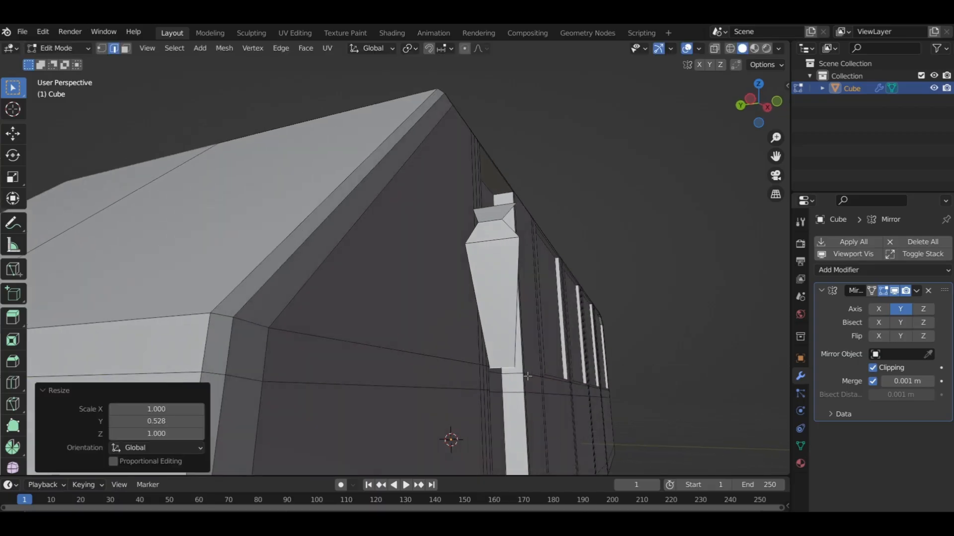
key(s)
key(y)
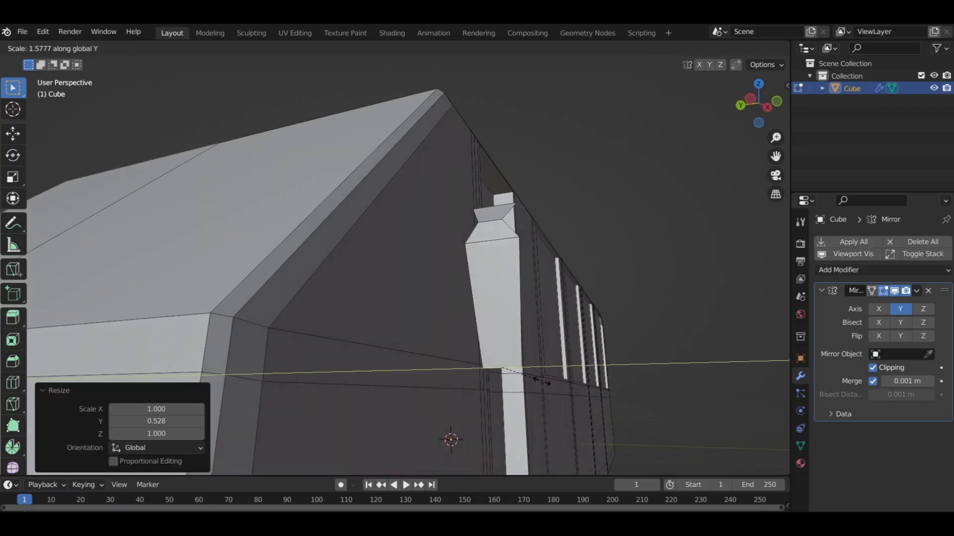
click(534, 378)
Select the two vertices of the side panel's top edge and scale them by 0.327 along Y.
middle_drag(535, 377, 541, 242)
scroll(392, 339, up, 2)
key(KP_1)
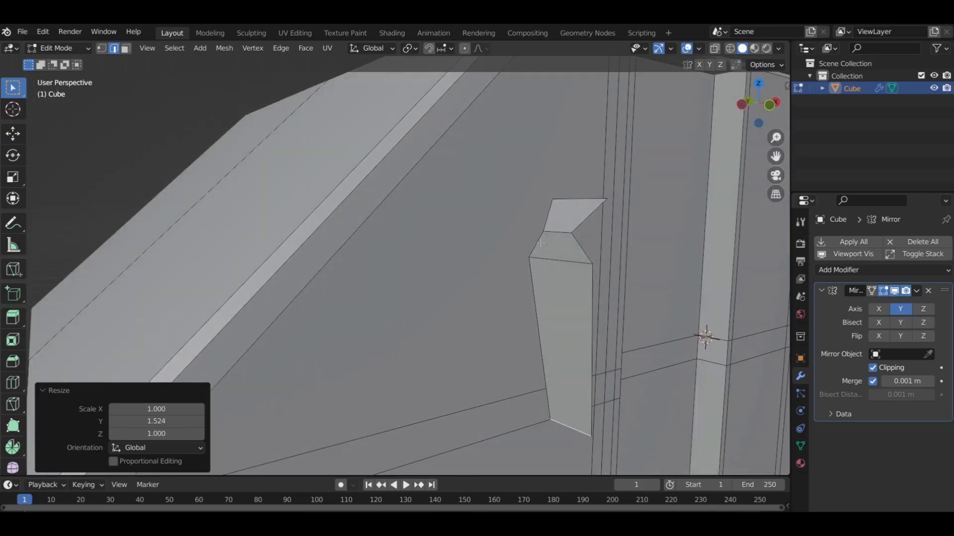
click(101, 47)
drag(528, 175, 620, 202)
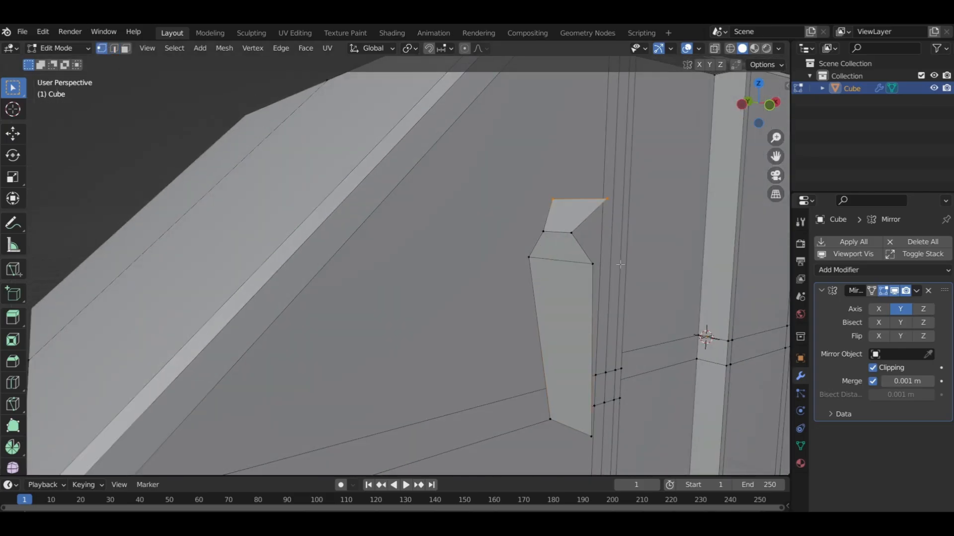
key(s)
key(y)
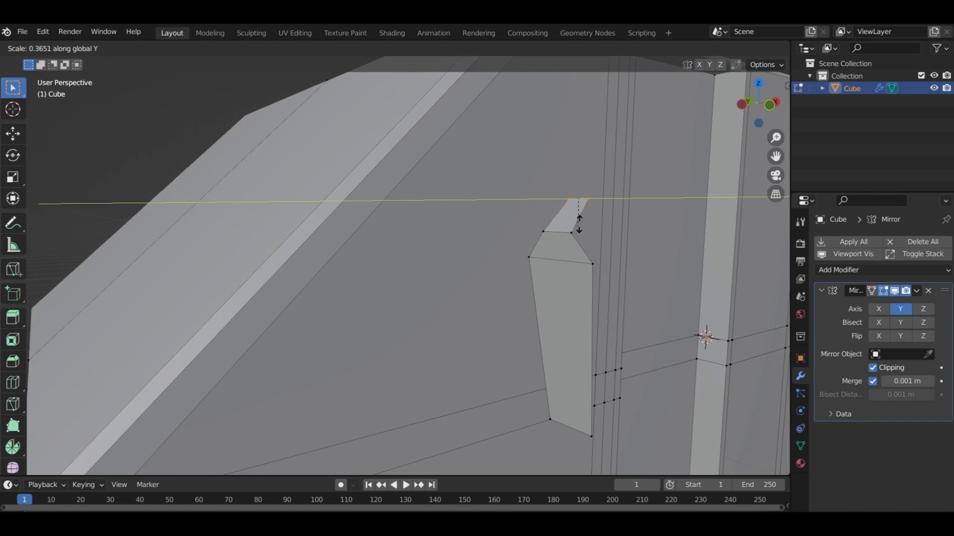
click(579, 226)
Select all geometry linked to the side panel and extrude it 0.078732 m along its normal to give it thickness.
middle_drag(579, 226, 579, 272)
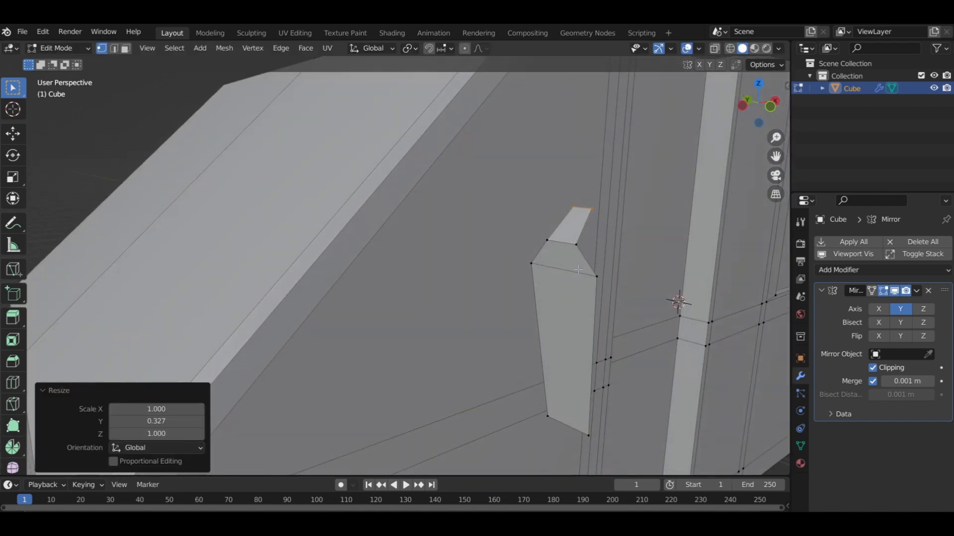
key(ctrl+l)
key(KP_1)
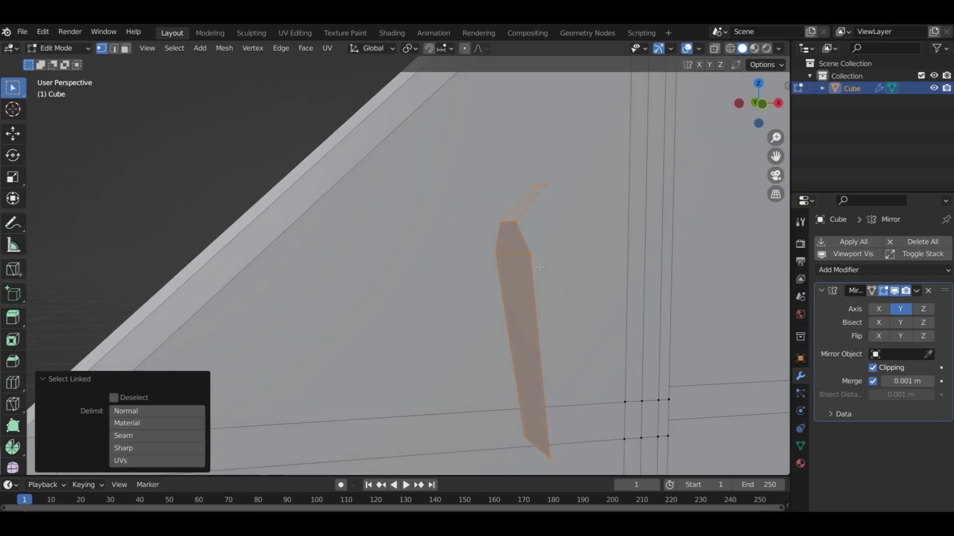
key(KP_5)
key(e)
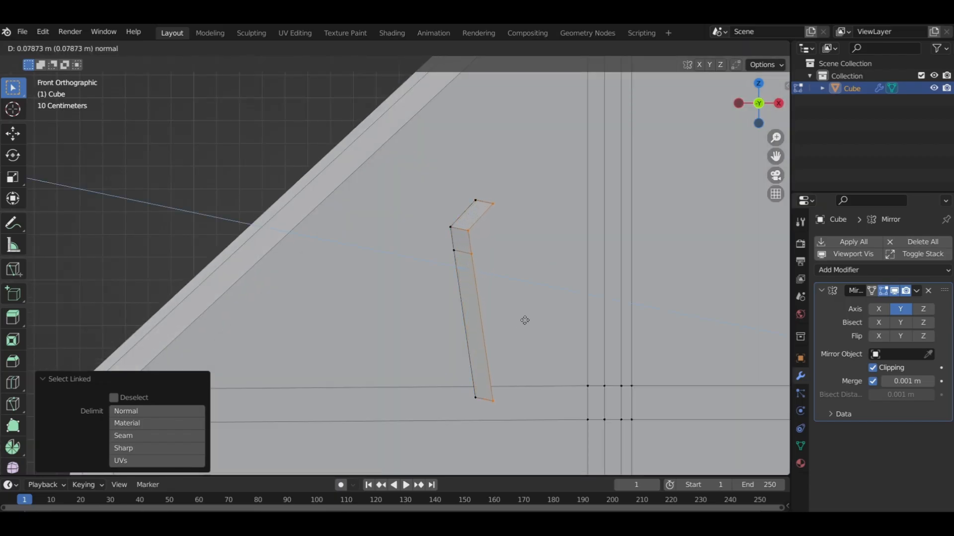
click(524, 320)
Extrude the small top face of the thickened side panel upward by about 0.09 m along its normal.
middle_drag(524, 320, 464, 330)
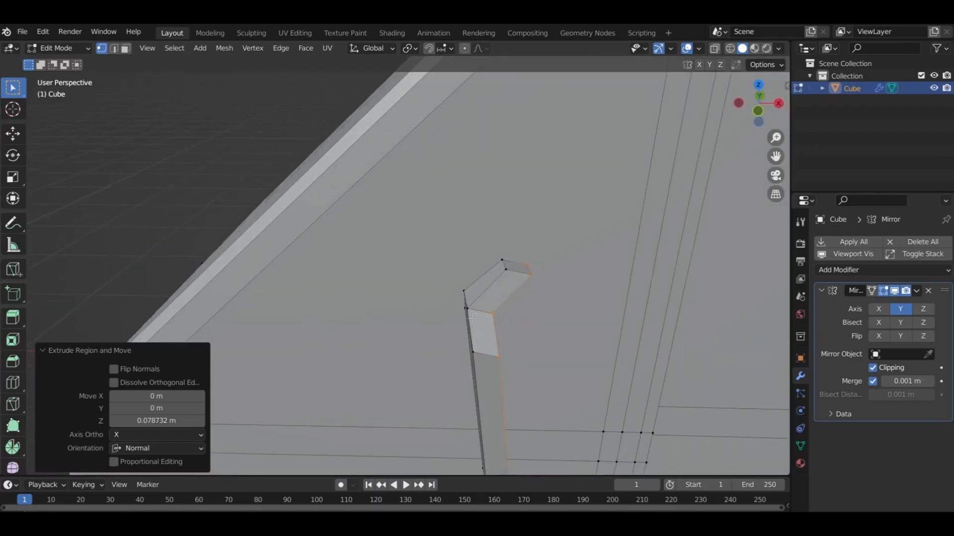
click(126, 48)
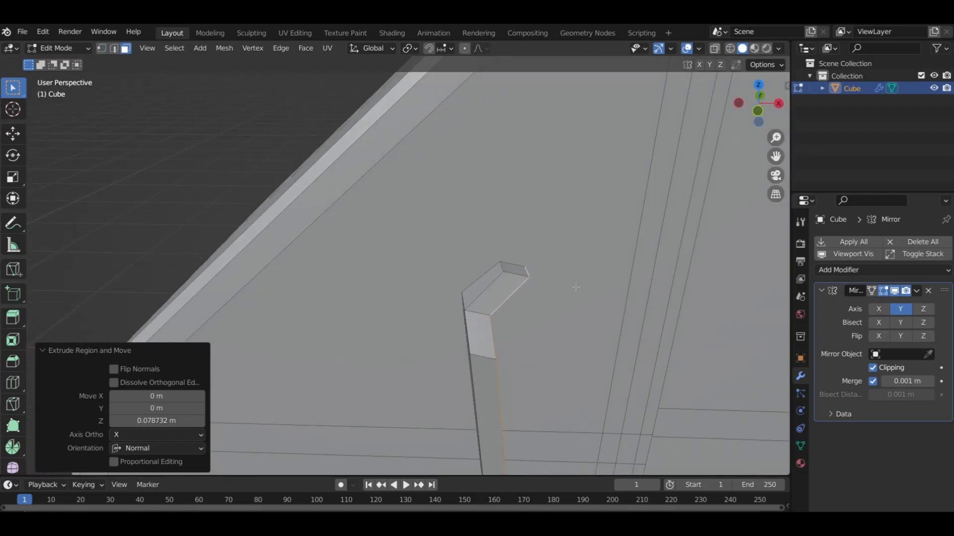
click(510, 273)
click(516, 269)
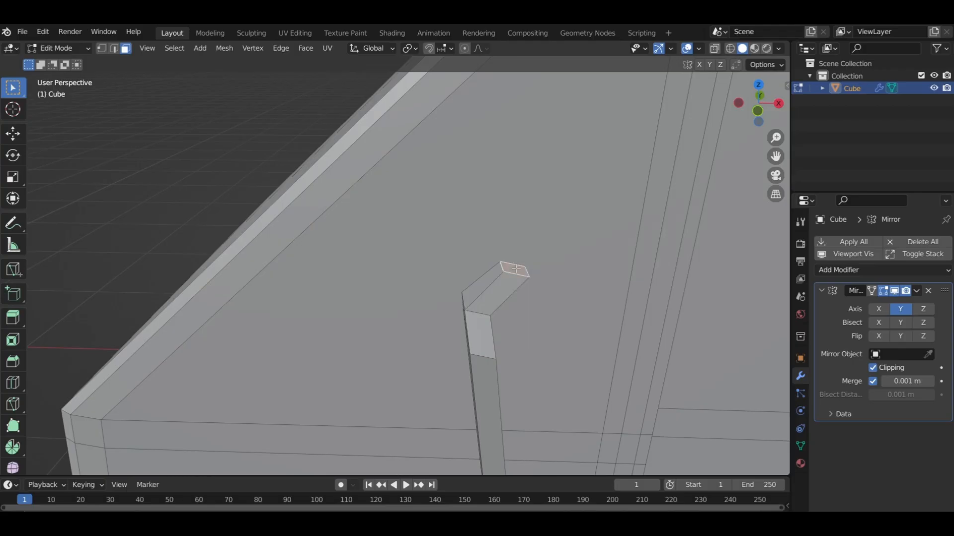
key(KP_1)
key(e)
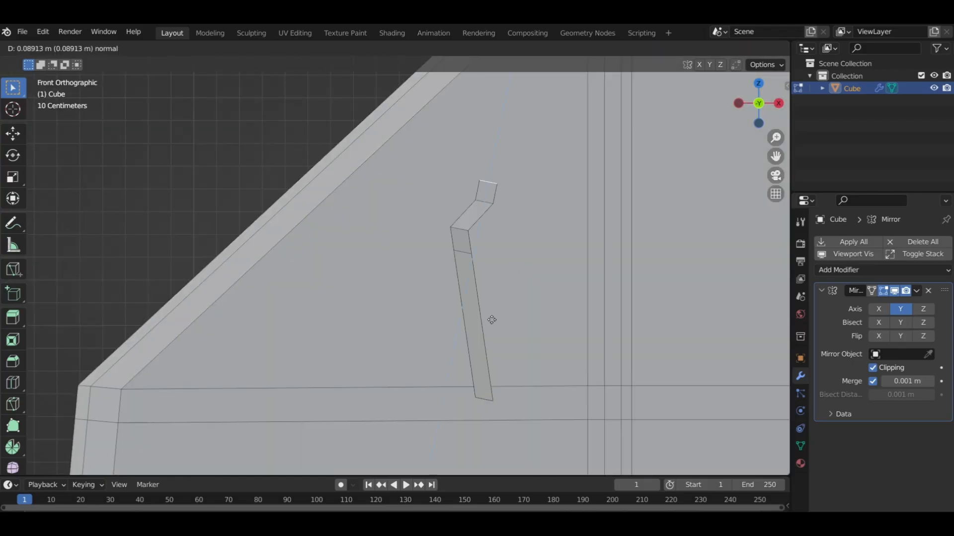
click(493, 318)
Extrude the body-facing side of the panel's new top block 0.24742 m toward the vehicle body.
middle_drag(493, 318, 409, 250)
click(410, 250)
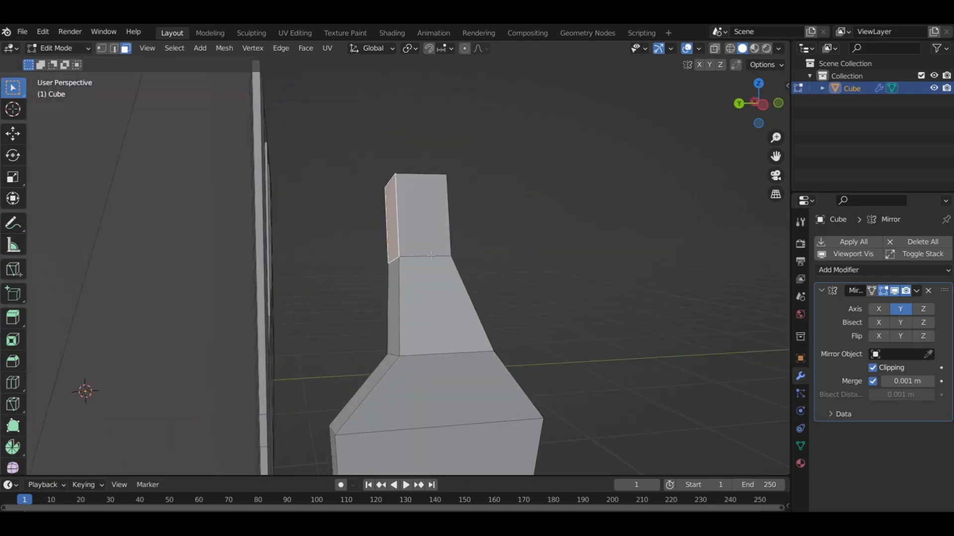
middle_drag(468, 301, 512, 286)
key(e)
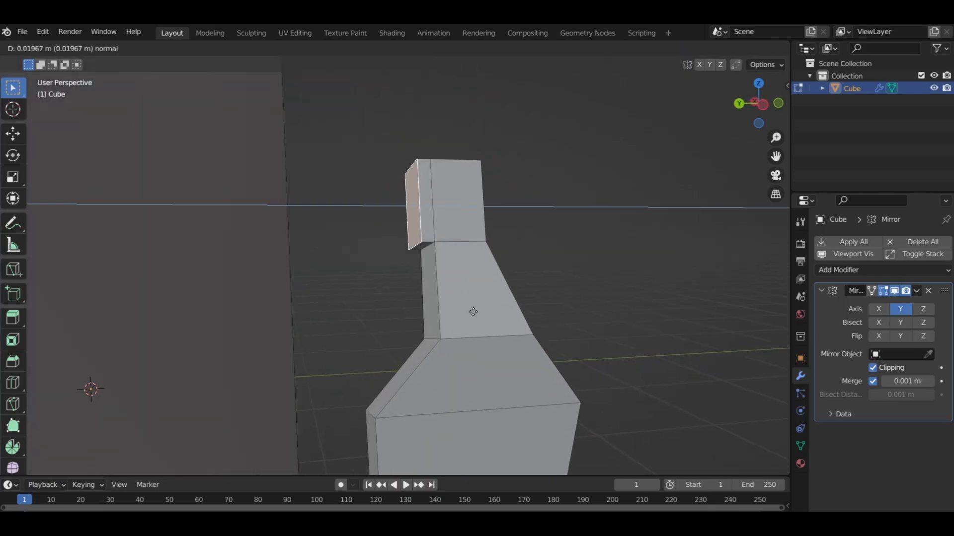
click(397, 311)
middle_drag(397, 311, 264, 268)
scroll(522, 295, down, 3)
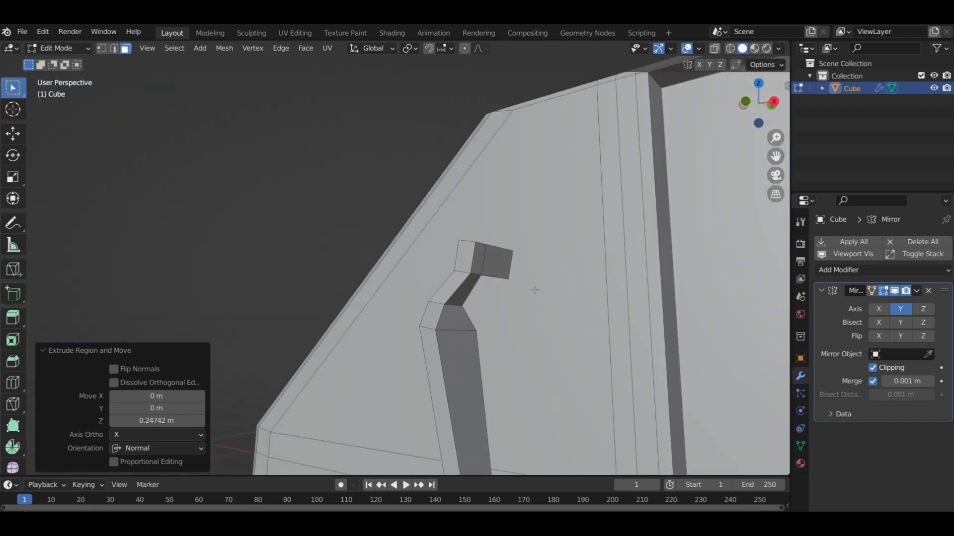
Inset the side panel's two lower rear-facing faces together by 0.01954 m and extrude them along normals by -0.00341 m.
key(KP_1)
scroll(534, 290, down, 2)
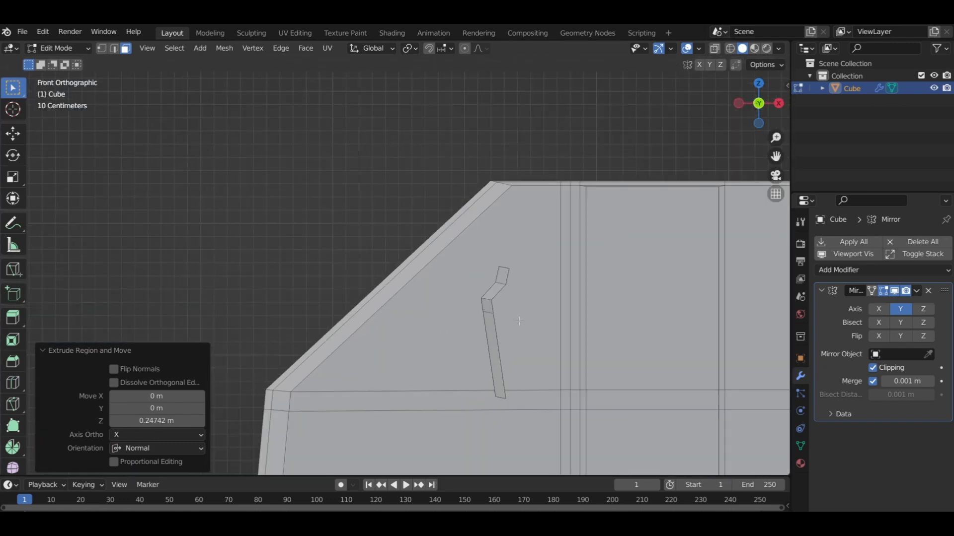
middle_drag(519, 321, 474, 279)
click(474, 279)
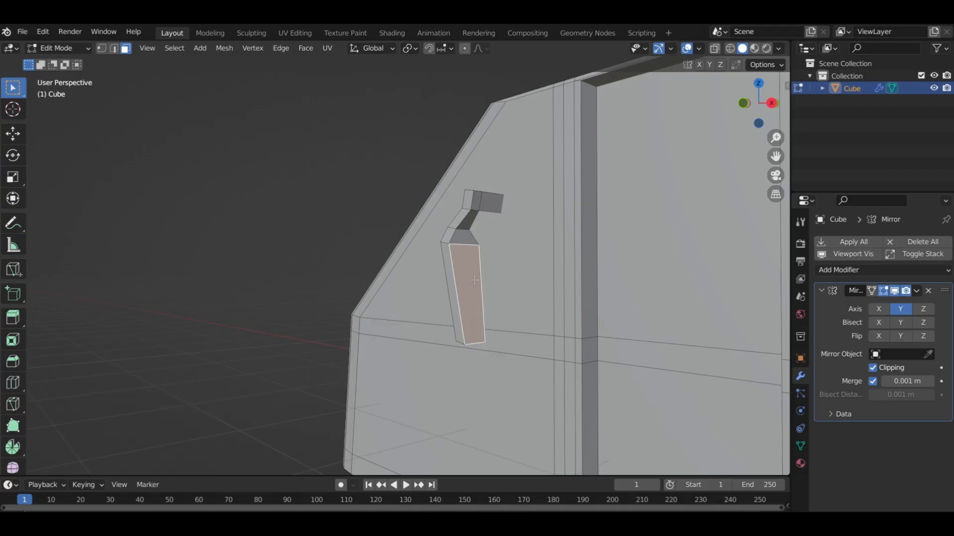
shift+click(469, 231)
scroll(518, 318, up, 3)
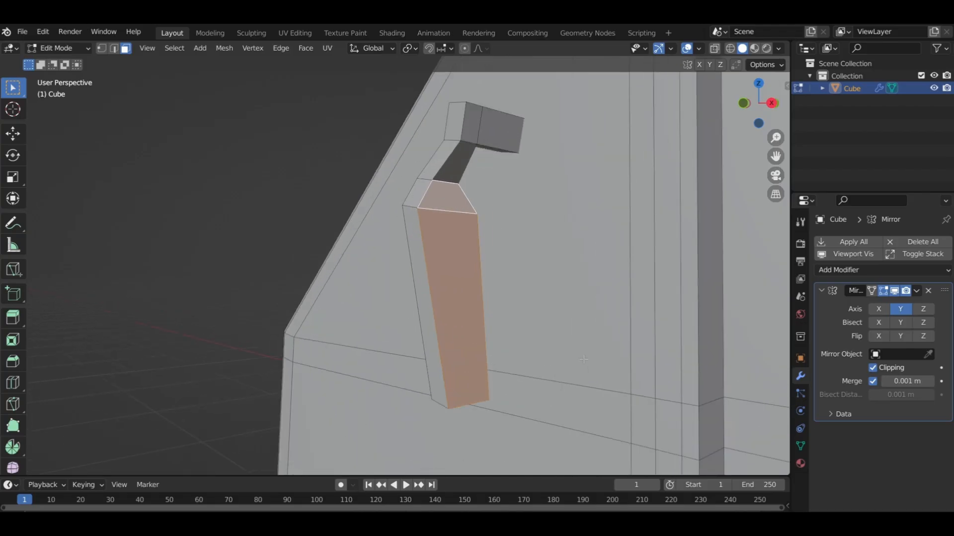
key(i)
click(556, 369)
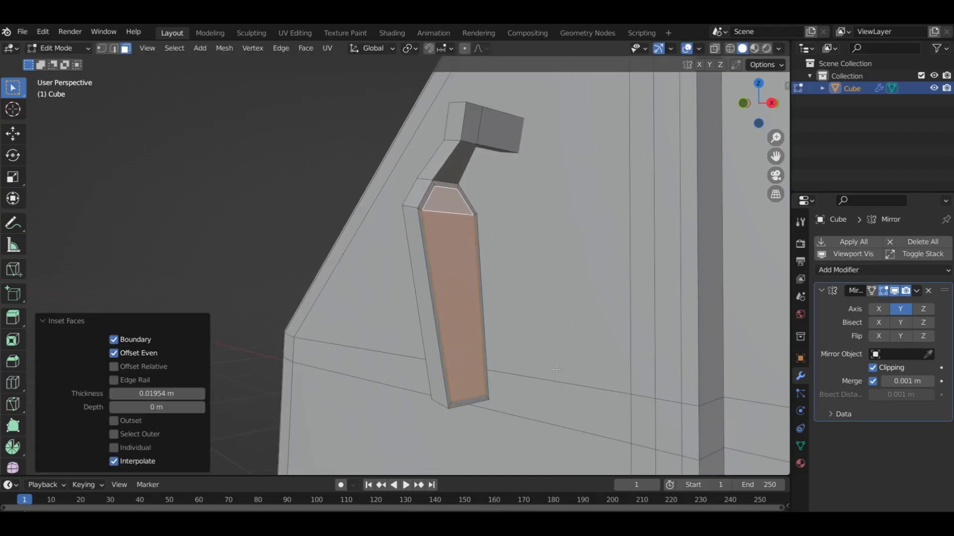
key(alt+e)
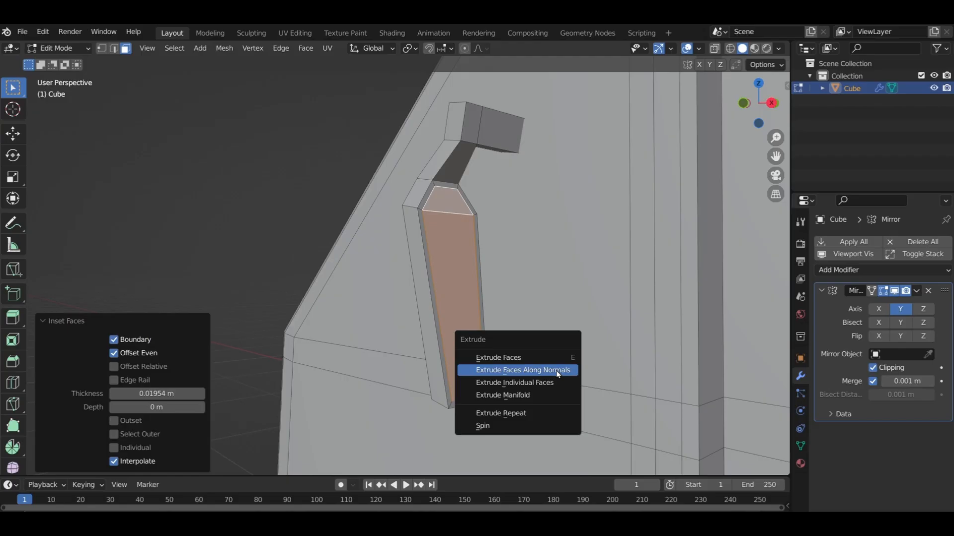
click(558, 370)
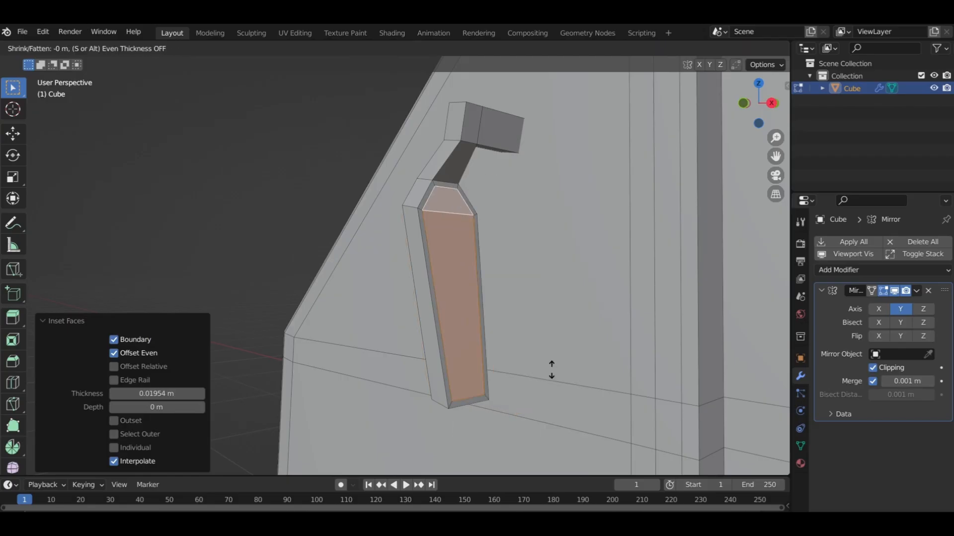
click(552, 371)
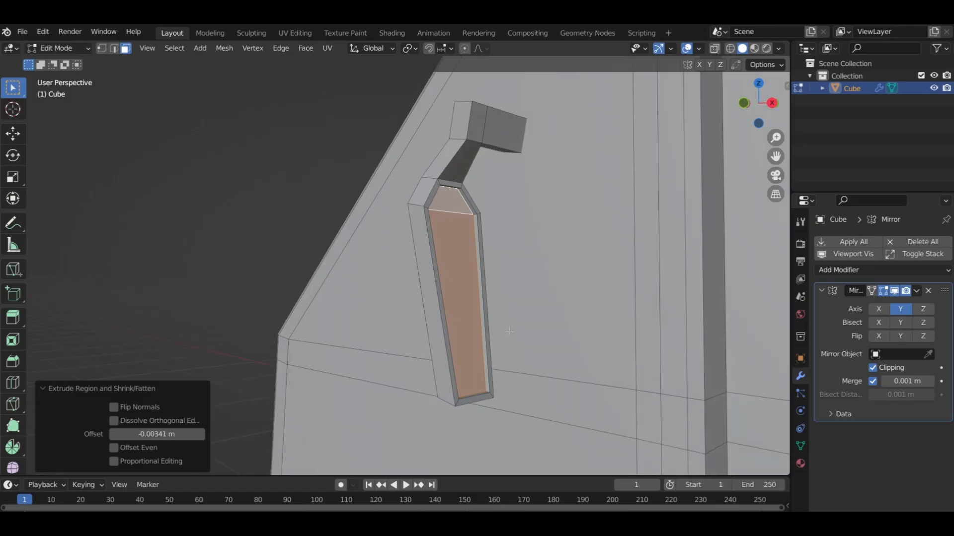
Inset the side panel's large front-facing face by 0.01542 m and extrude it along normals by 0.00698 m.
key(alt+a)
middle_drag(552, 370, 575, 322)
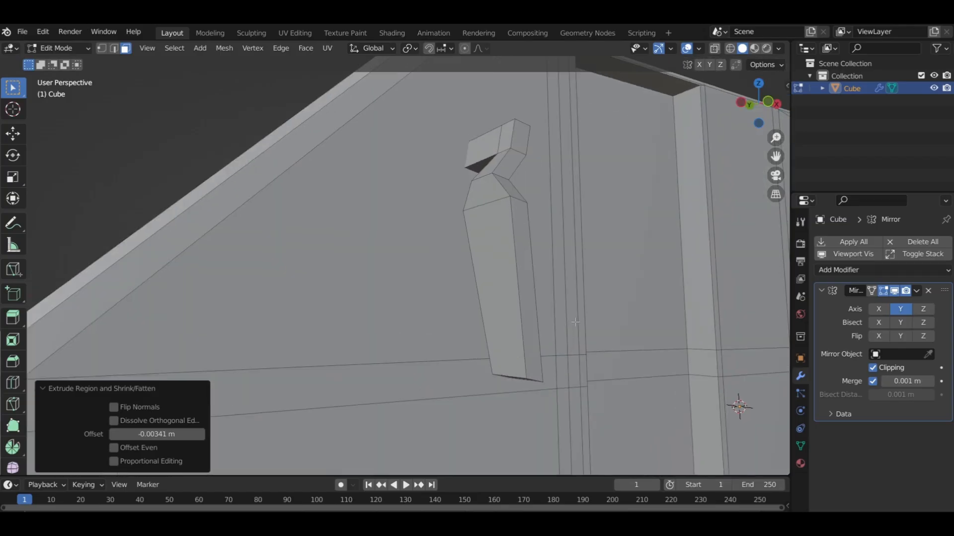
click(502, 278)
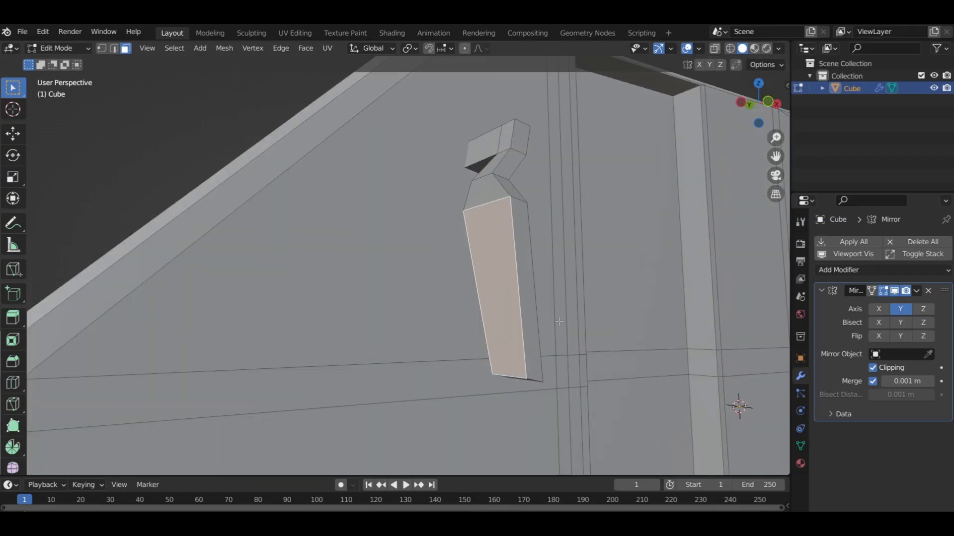
middle_drag(568, 322, 530, 331)
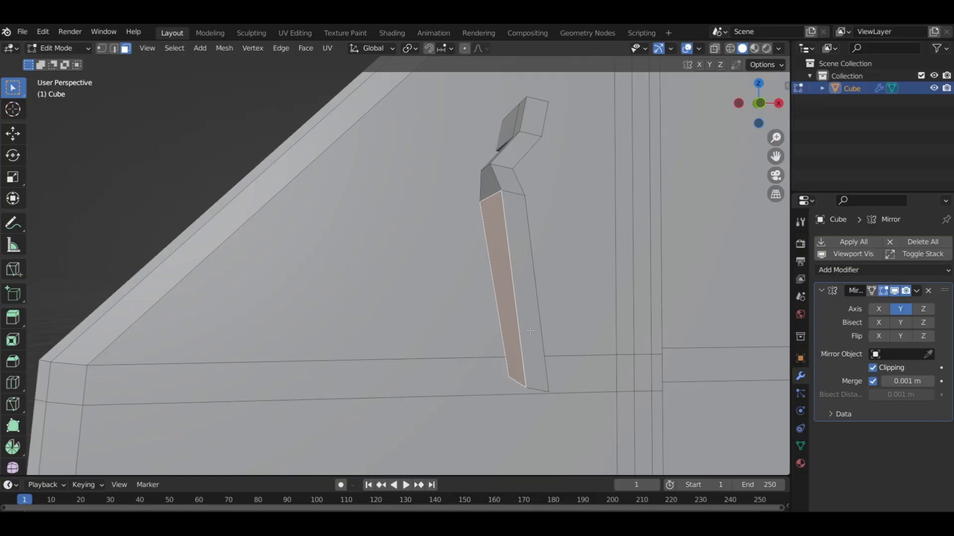
key(i)
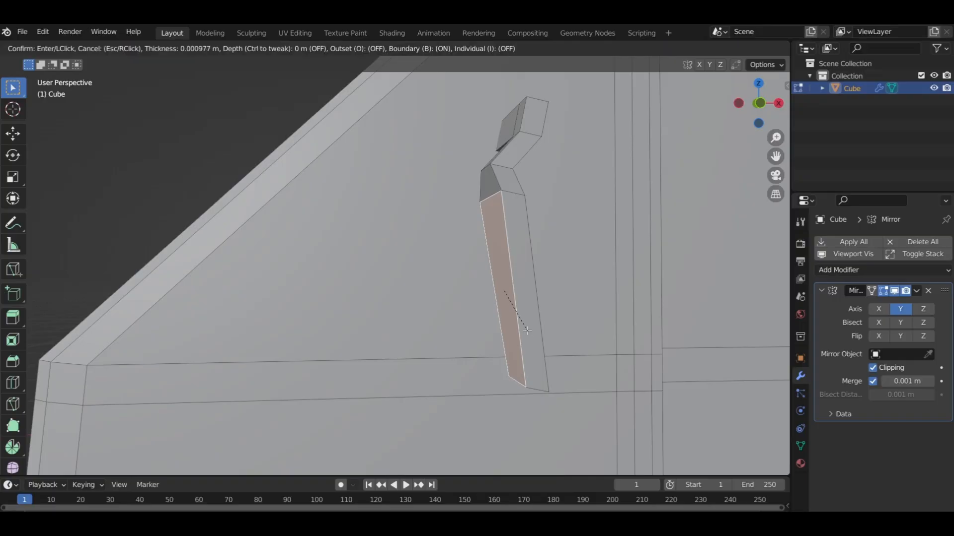
click(526, 331)
key(alt+e)
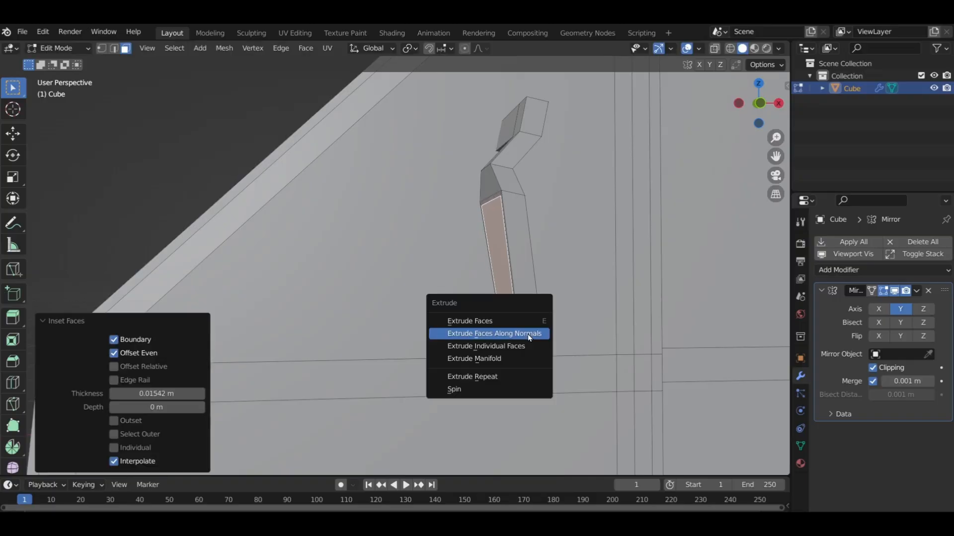
click(528, 334)
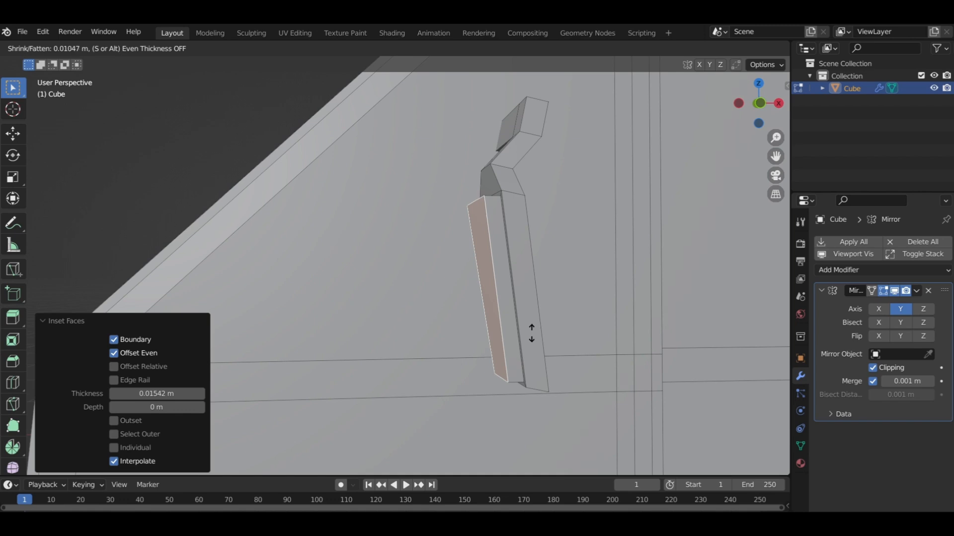
click(530, 331)
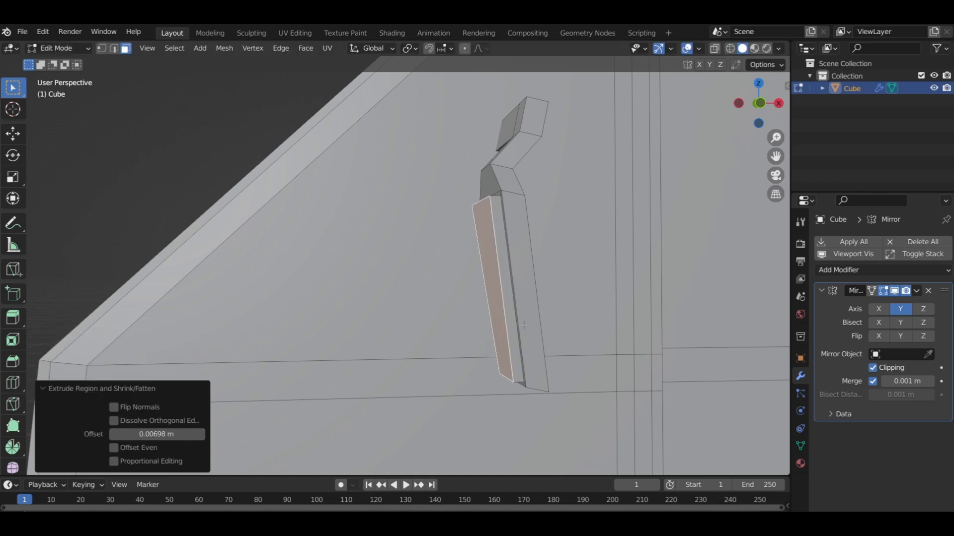
Scale the extruded front face of the side panel uniformly to 0.769 to taper it.
key(s)
click(513, 339)
scroll(513, 339, down, 2)
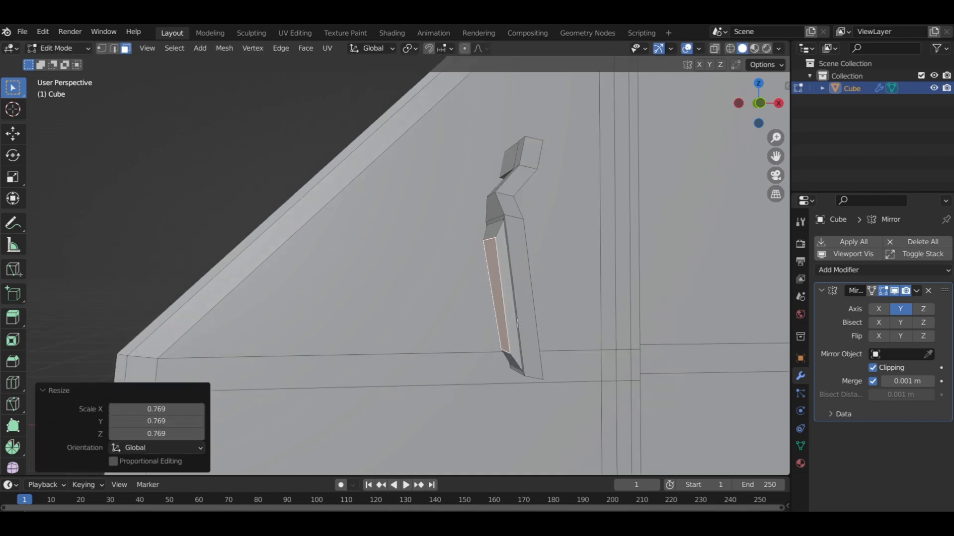
middle_drag(514, 339, 612, 323)
key(KP_1)
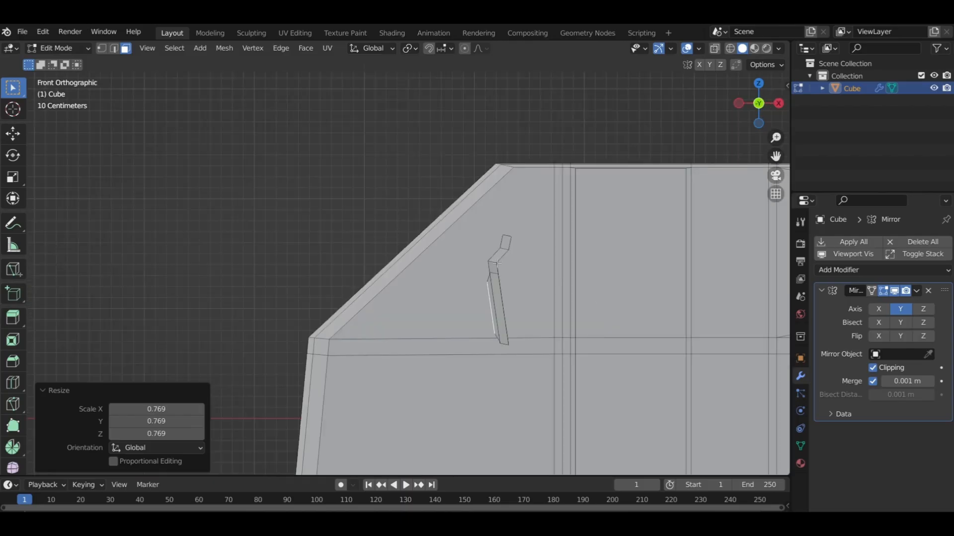
key(l)
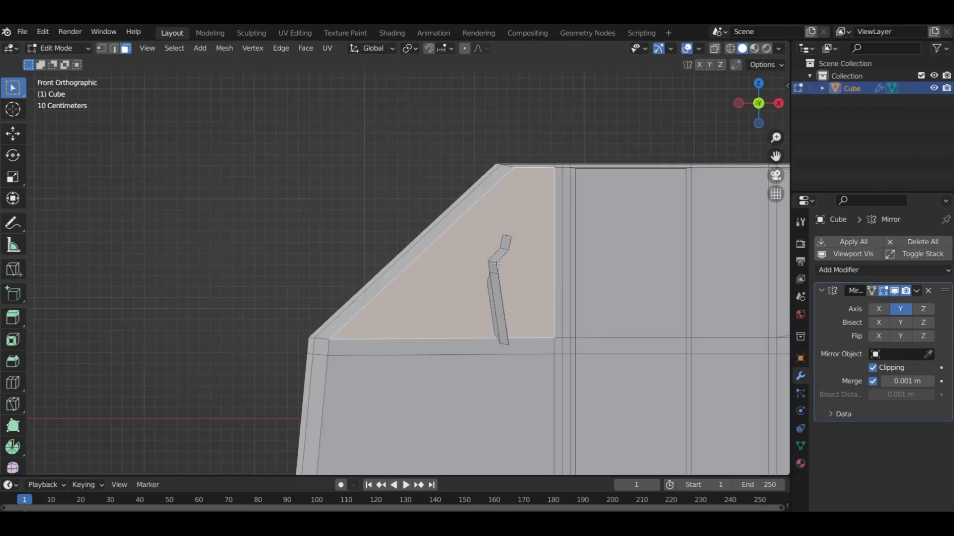
key(l)
key(ctrl+z)
key(l)
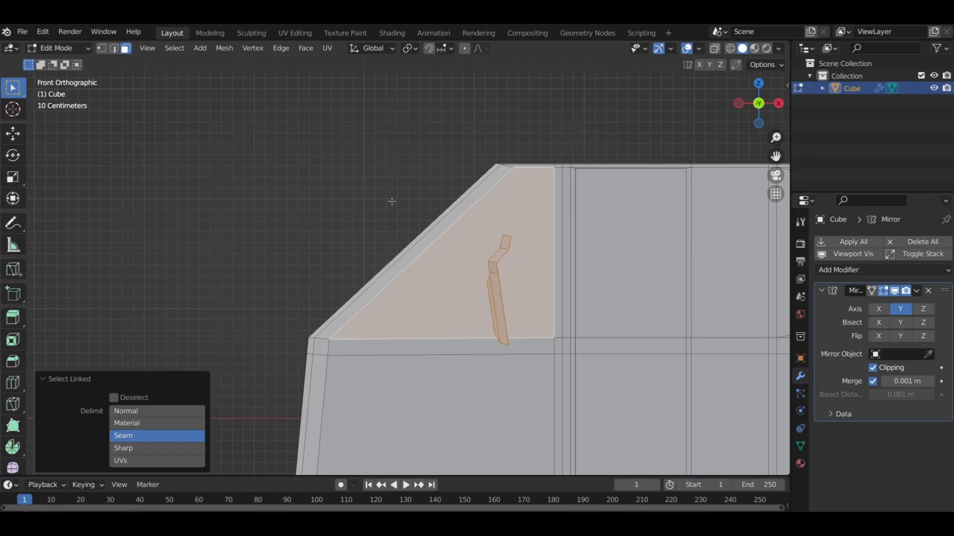
click(367, 178)
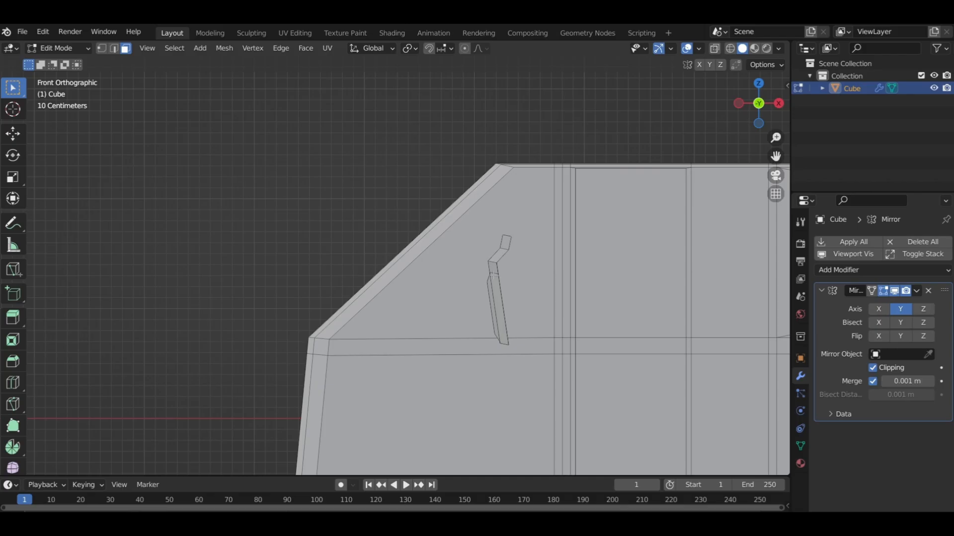
Select the whole linked side mirror and move it up about 0.5 m, close to the roof's front corner.
key(l)
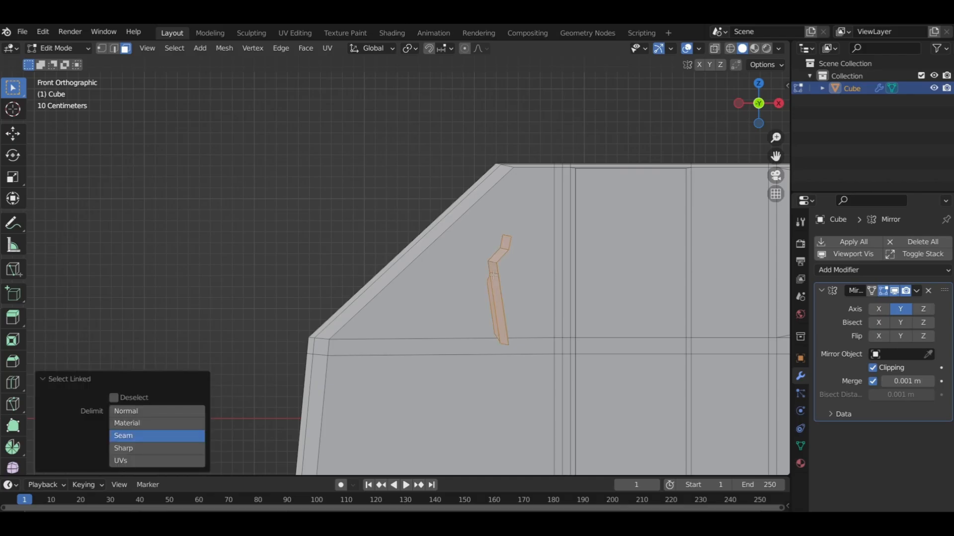
key(g)
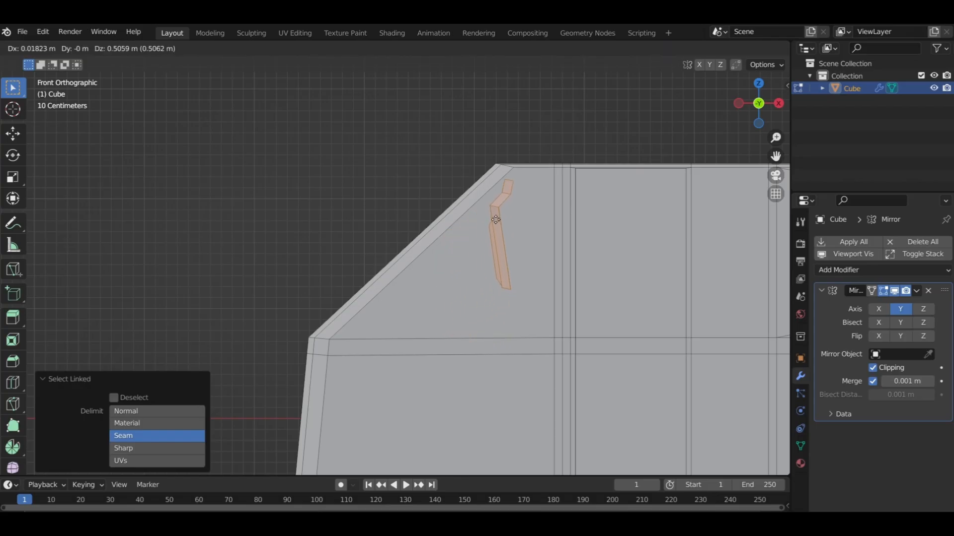
click(497, 216)
middle_drag(497, 216, 438, 293)
key(KP_1)
scroll(438, 293, up, 3)
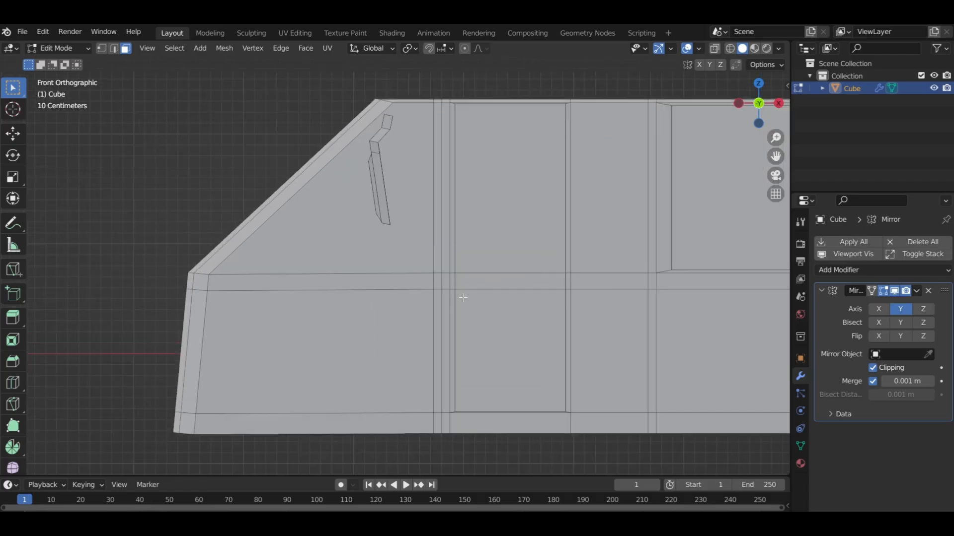
Inset the narrow upper side face between the door and the first window by 0.01094 m.
click(526, 213)
middle_drag(526, 213, 501, 235)
key(KP_1)
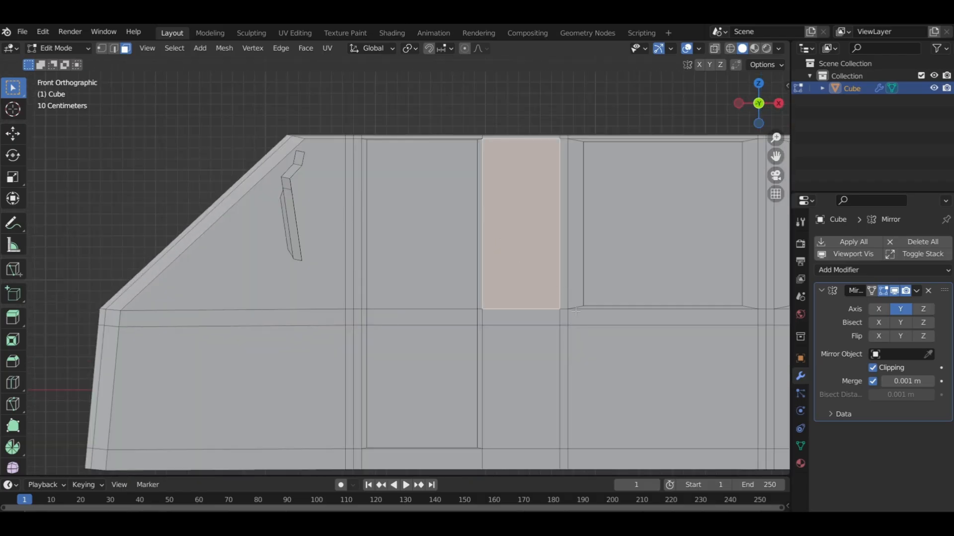
key(i)
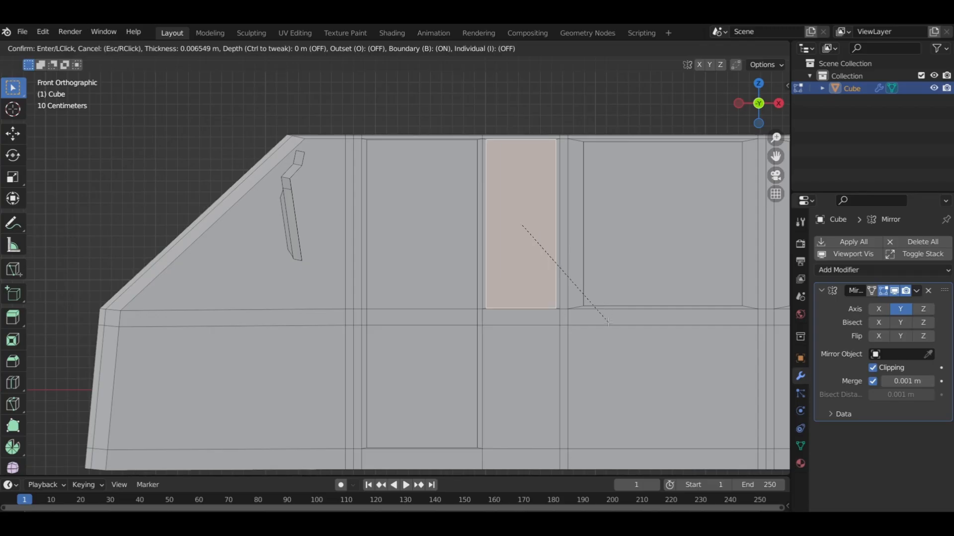
click(597, 318)
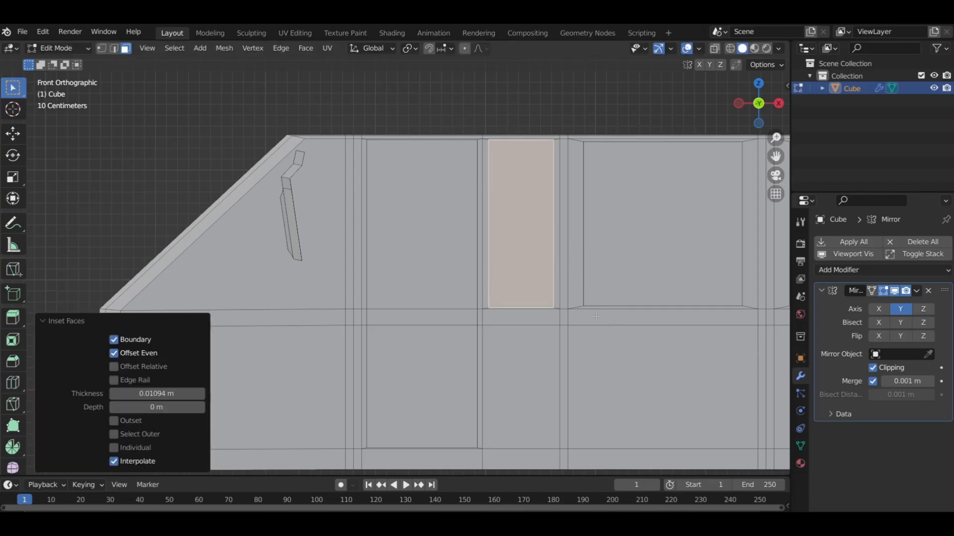
Extrude the inset narrow face along its normals by -0.0467 m to recess it as a window.
middle_drag(598, 318, 620, 345)
key(alt+e)
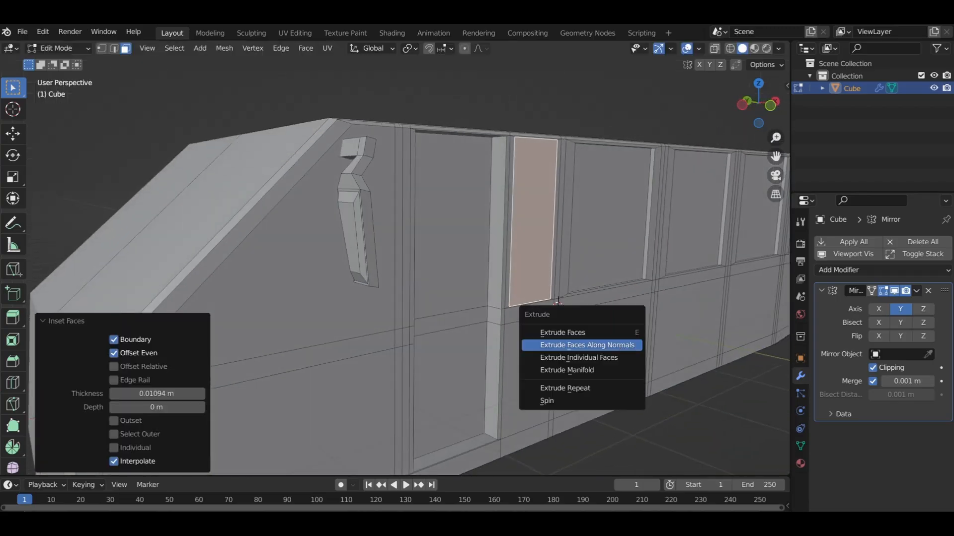
click(620, 345)
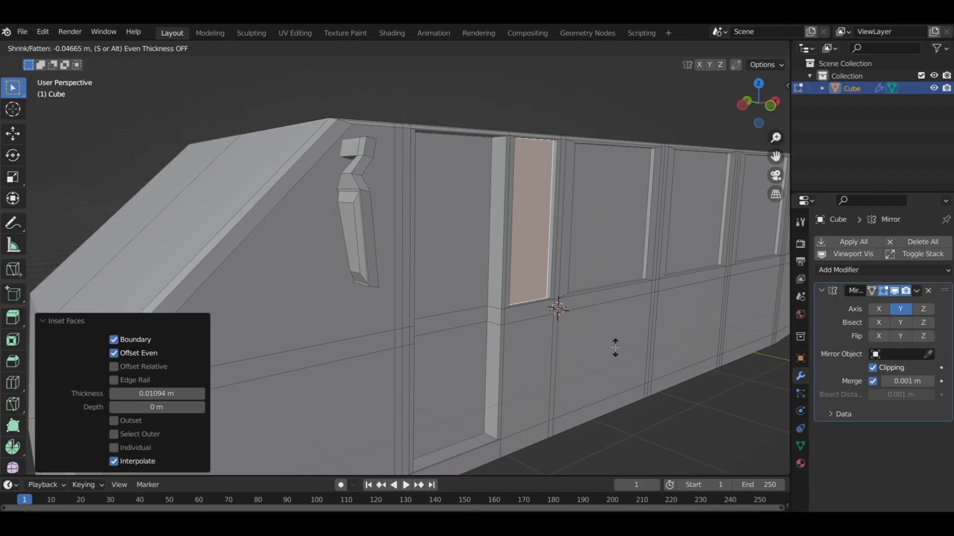
click(614, 347)
scroll(615, 348, down, 3)
middle_drag(615, 348, 639, 315)
scroll(466, 306, up, 3)
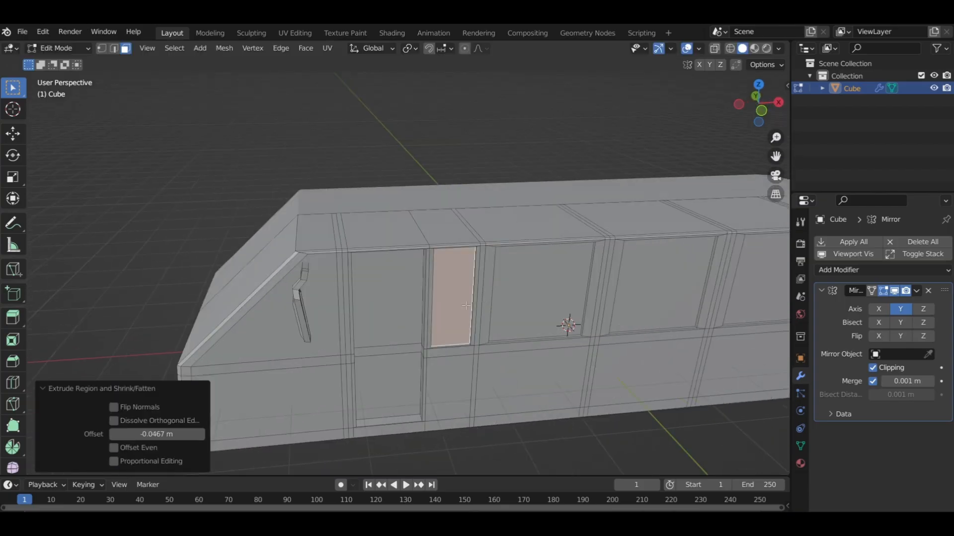
In edge selection mode, select the roof cross edge behind the front pillar and the roof's side border edges running rearward from it.
scroll(466, 305, down, 2)
middle_drag(466, 306, 466, 295)
scroll(465, 295, up, 3)
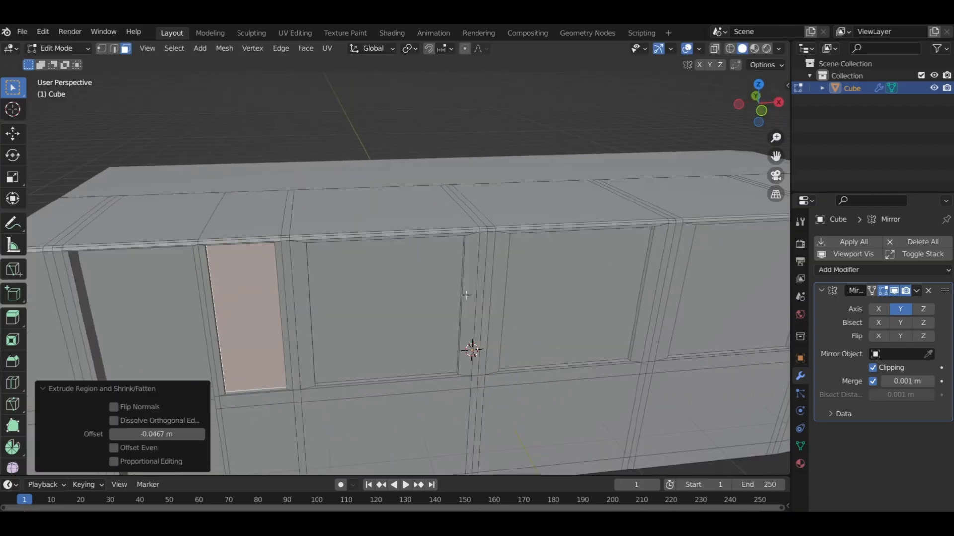
click(295, 217)
middle_drag(294, 217, 596, 246)
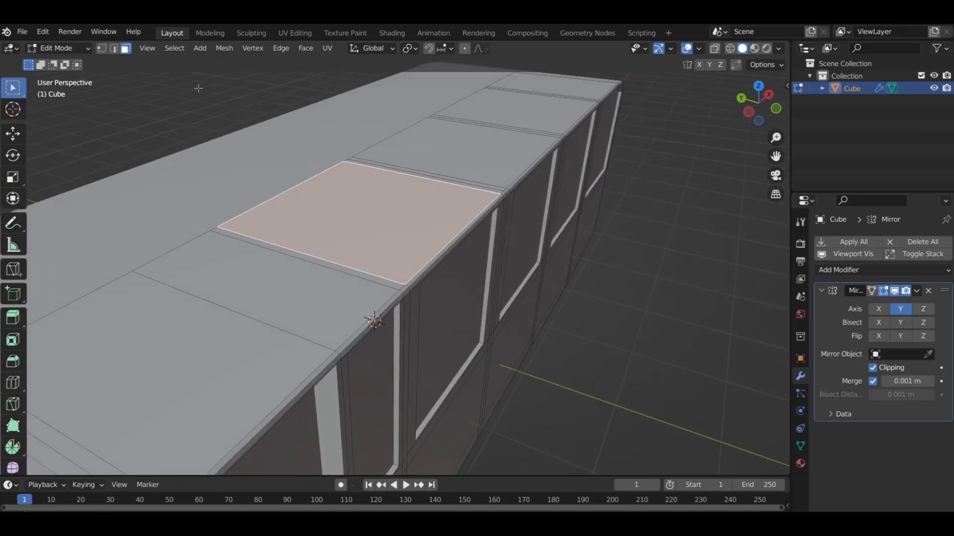
click(116, 50)
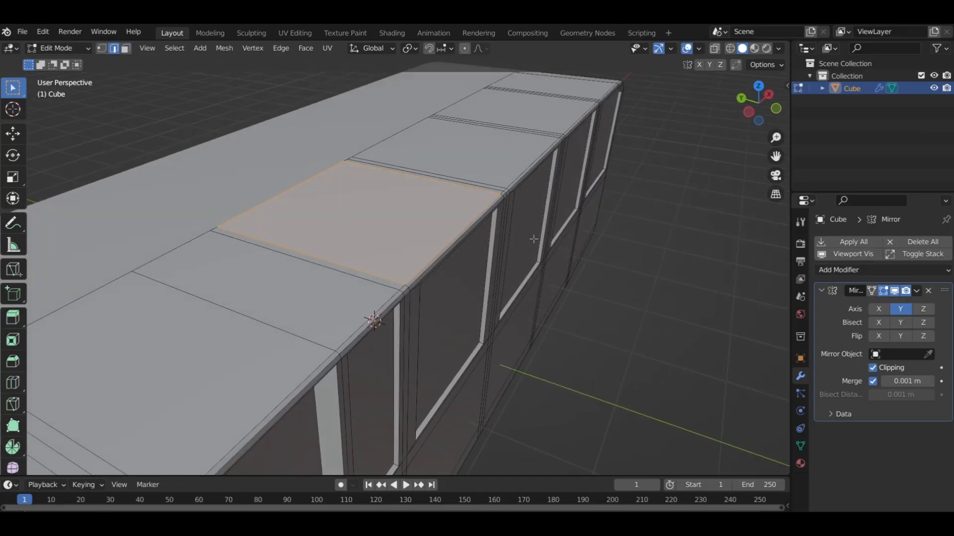
middle_drag(534, 239, 449, 268)
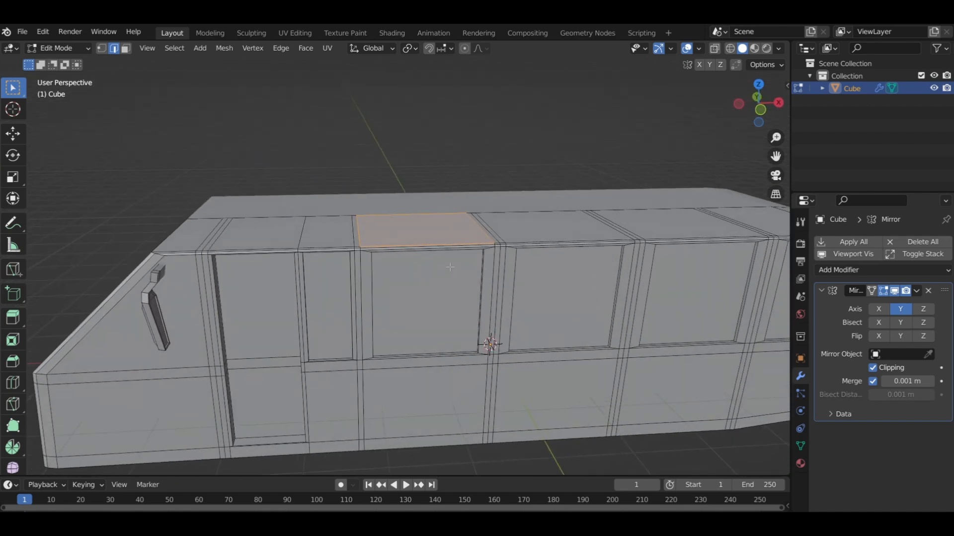
middle_drag(302, 270, 359, 281)
click(375, 293)
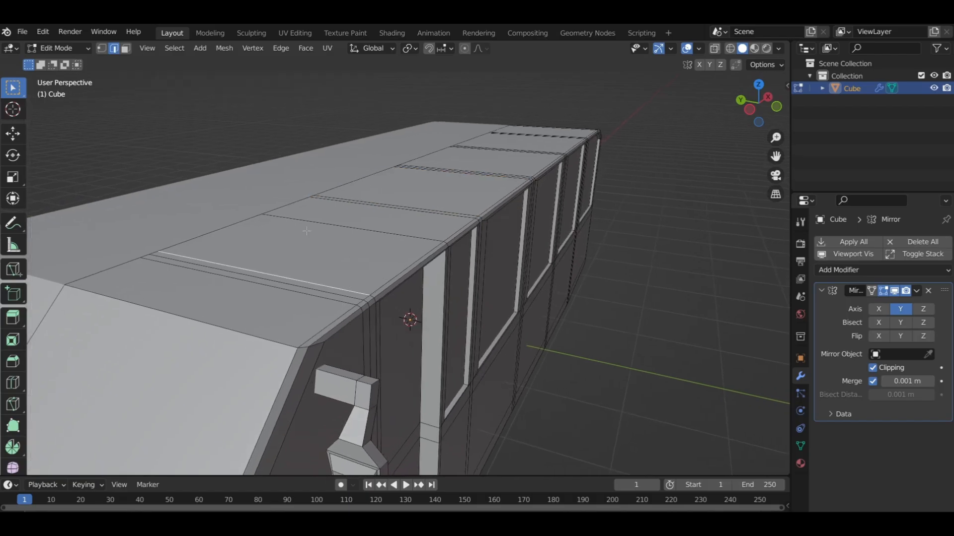
shift+click(393, 276)
shift+click(472, 219)
middle_drag(495, 203, 472, 267)
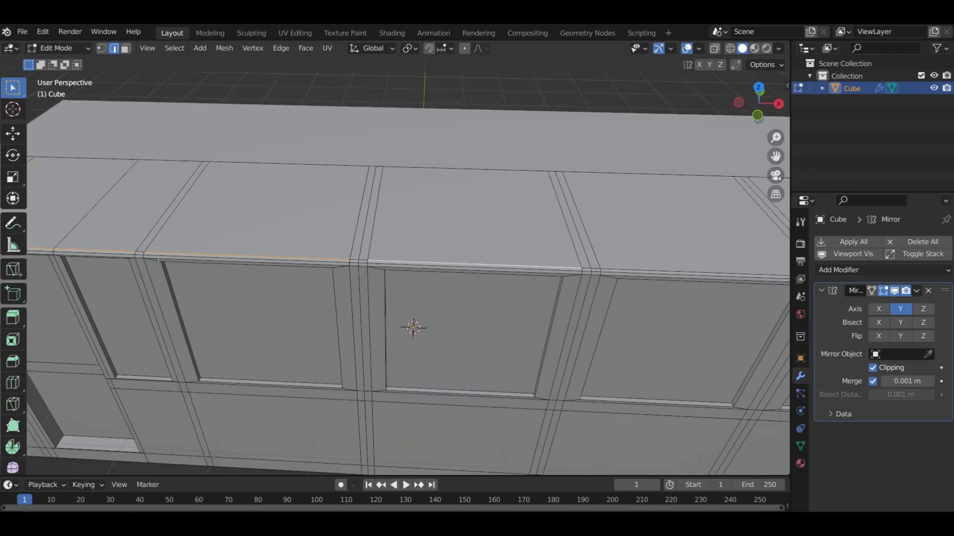
Extend the edge selection along the roof's side border, including the short pillar segments, toward the rear end.
shift+click(329, 255)
scroll(589, 266, up, 4)
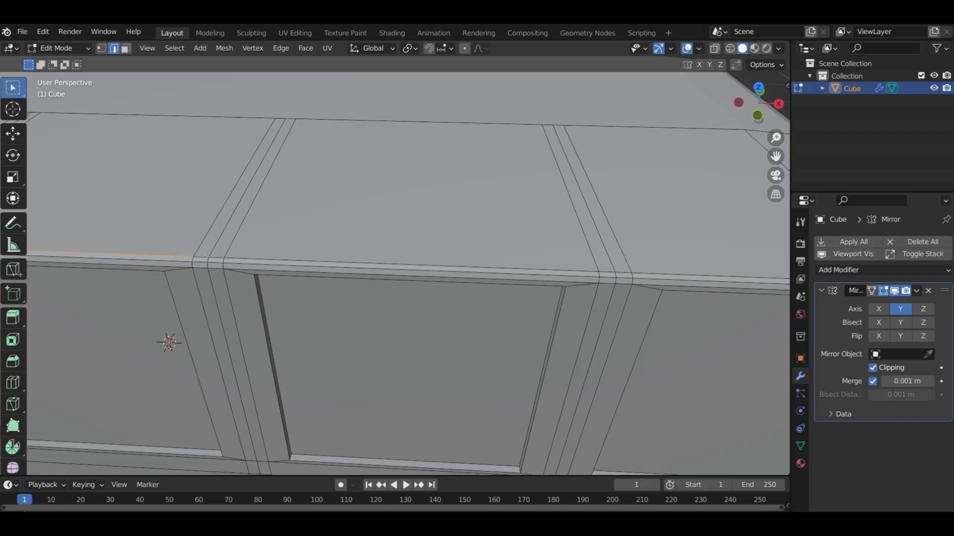
shift+click(565, 276)
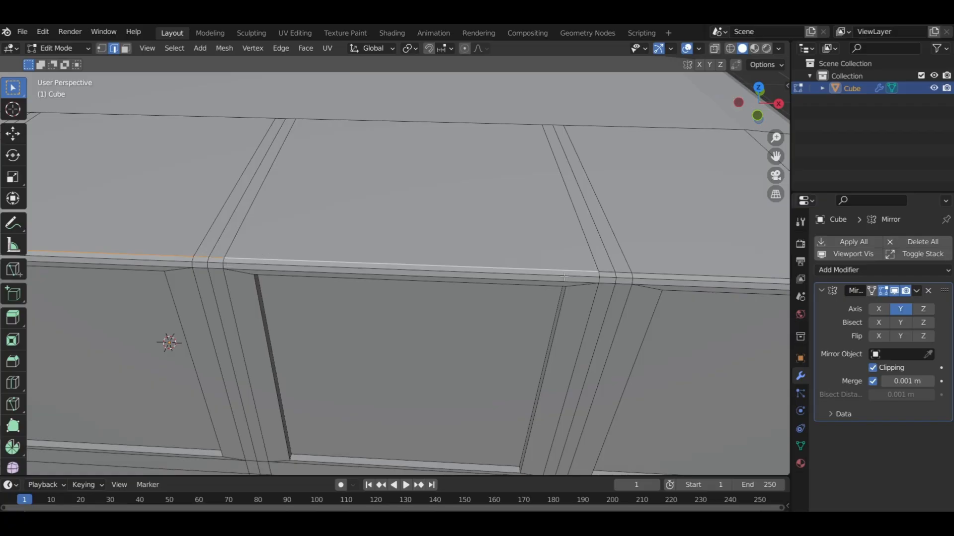
shift+click(607, 272)
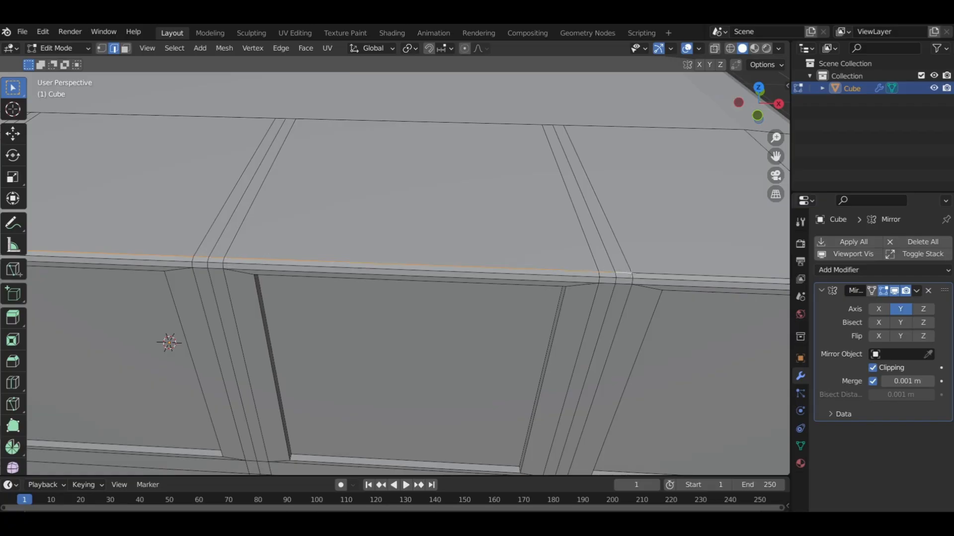
shift+middle_drag(594, 275, 298, 272)
shift+click(373, 277)
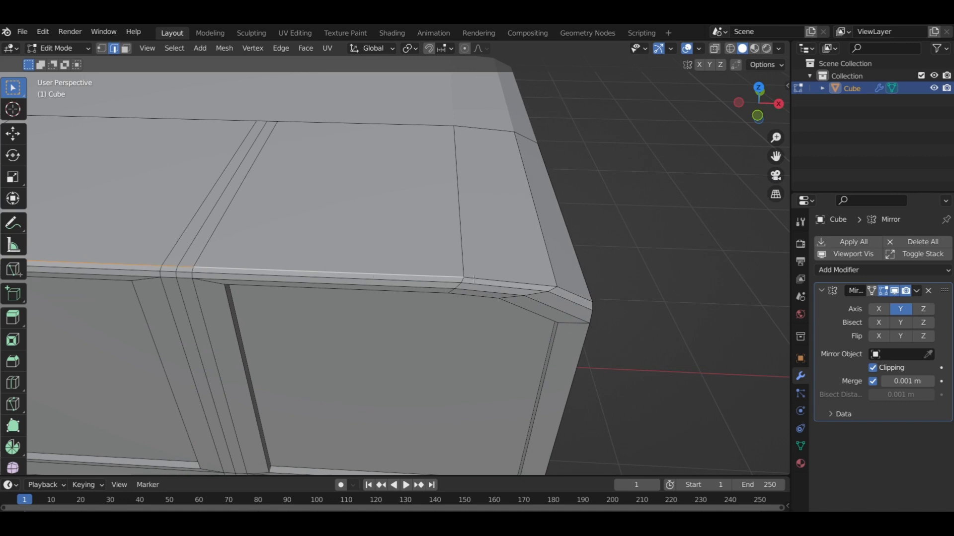
shift+click(493, 277)
middle_drag(493, 277, 388, 275)
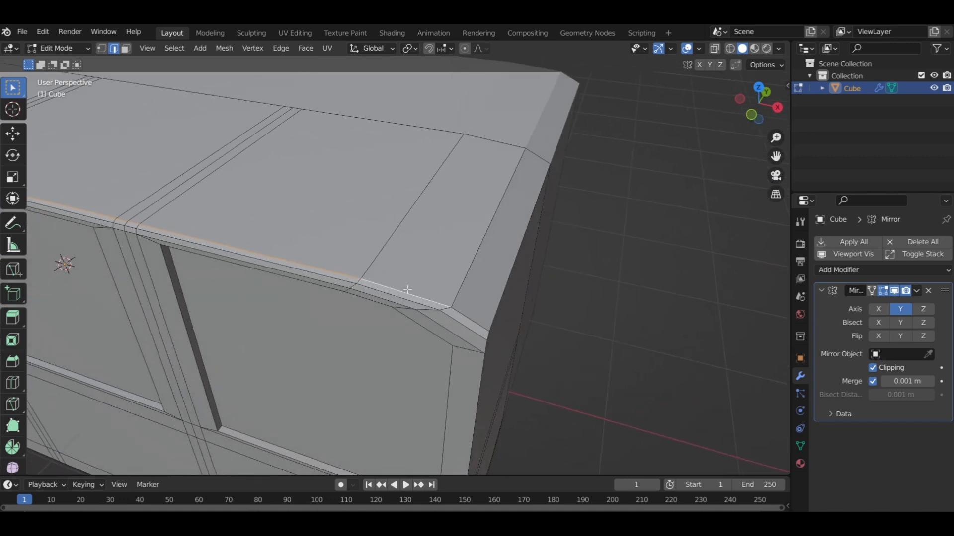
scroll(447, 248, down, 4)
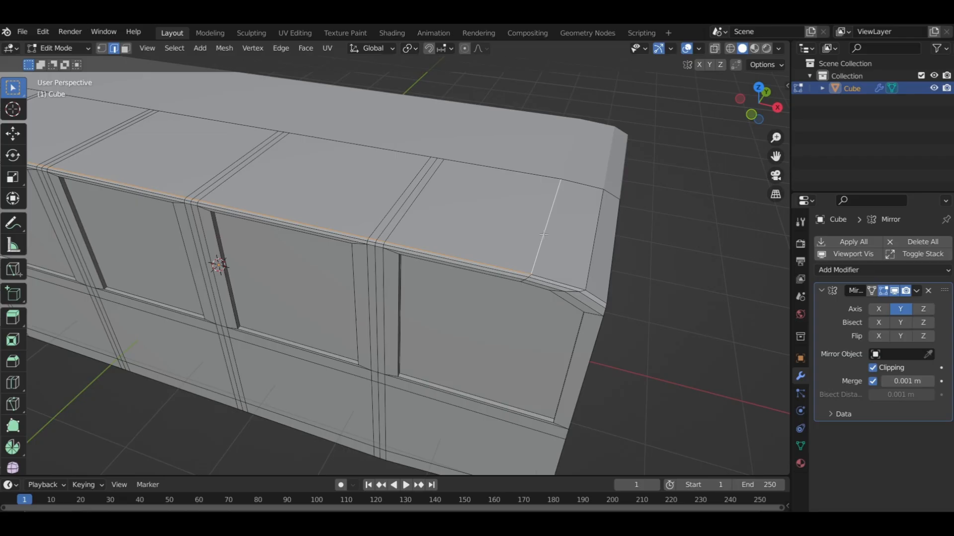
End the roof edge selection at the last window pillar by adding its cross edge and deselecting the edges behind it.
shift+click(544, 234)
shift+click(407, 215)
shift+click(416, 248)
middle_drag(417, 248, 459, 250)
scroll(449, 247, down, 3)
scroll(459, 250, up, 5)
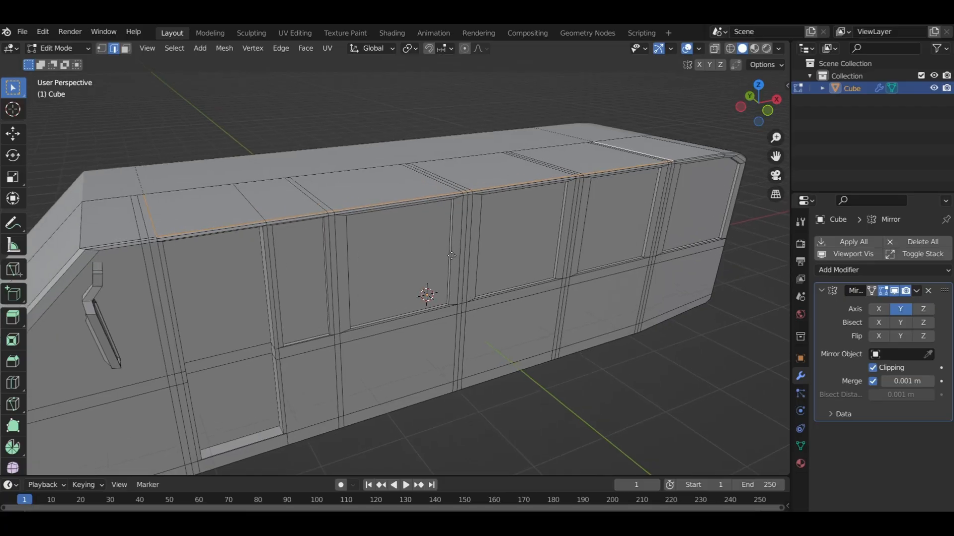
Duplicate the selected roof edges in place and extrude them 0.48459 m up along Z to form an upright rim.
key(shift+d)
key(Escape)
key(g)
key(z)
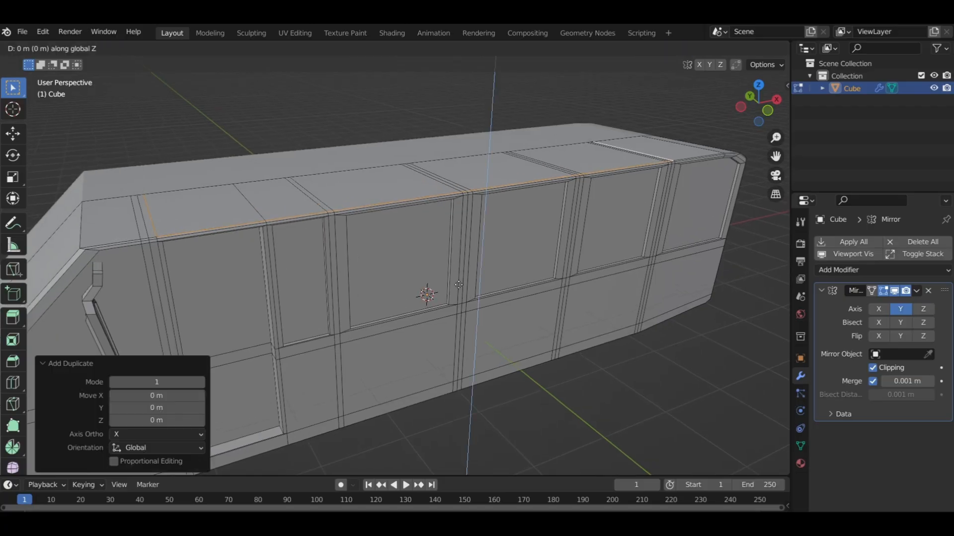
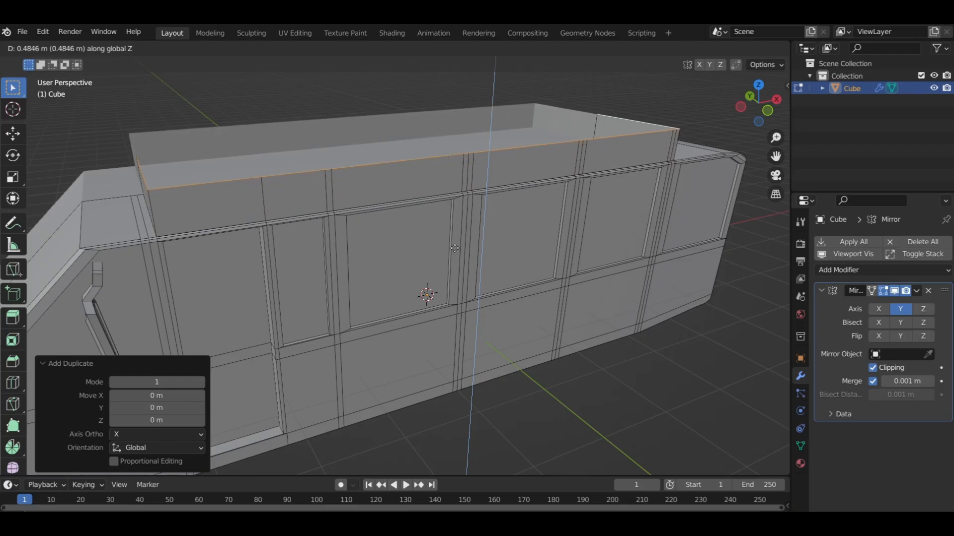
click(454, 248)
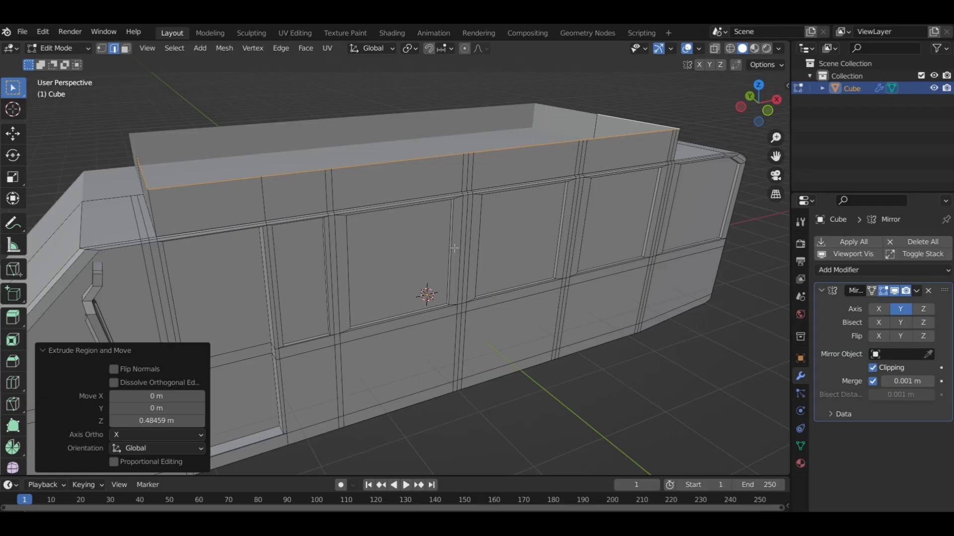
Select the whole linked roof rim and scale it uniformly to 0.782.
scroll(454, 248, up, 4)
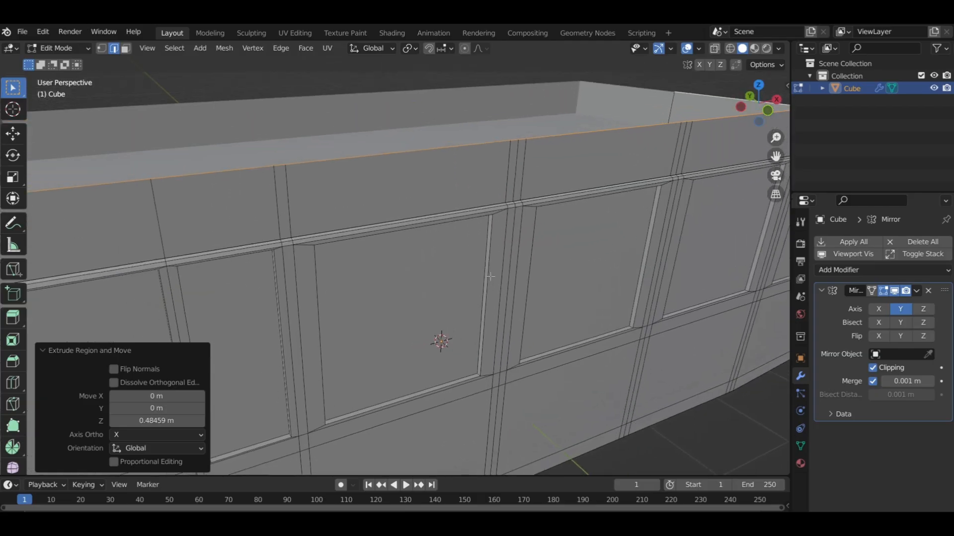
scroll(366, 201, down, 4)
middle_drag(366, 202, 423, 201)
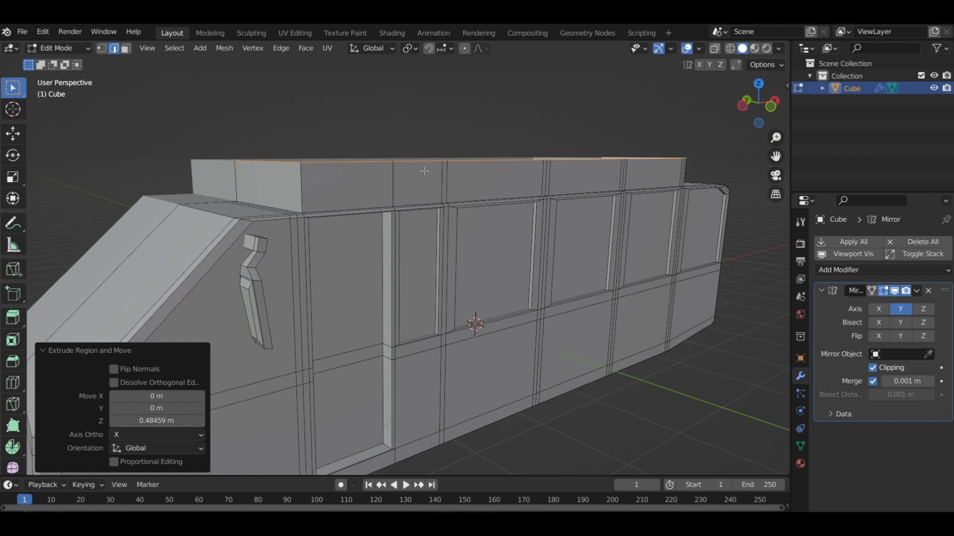
key(l)
middle_drag(455, 256, 435, 270)
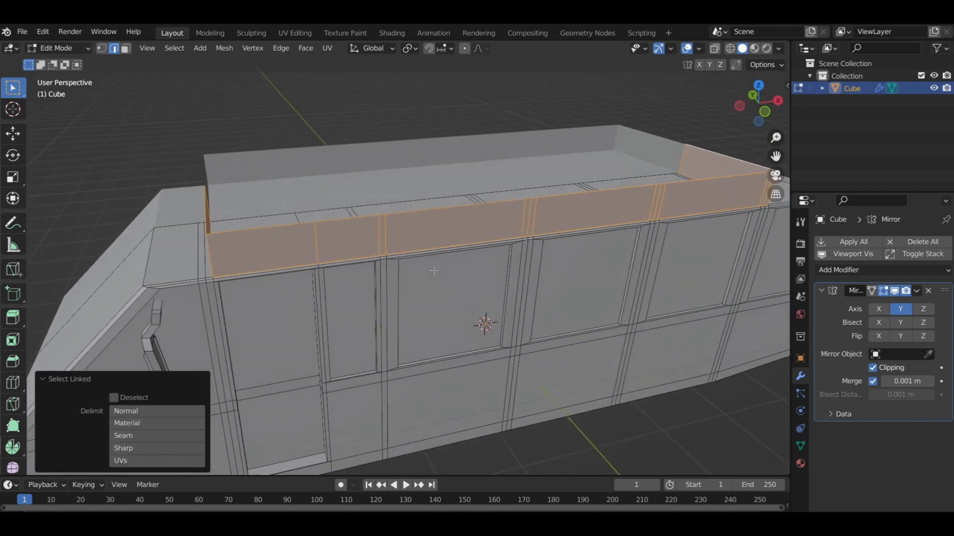
key(s)
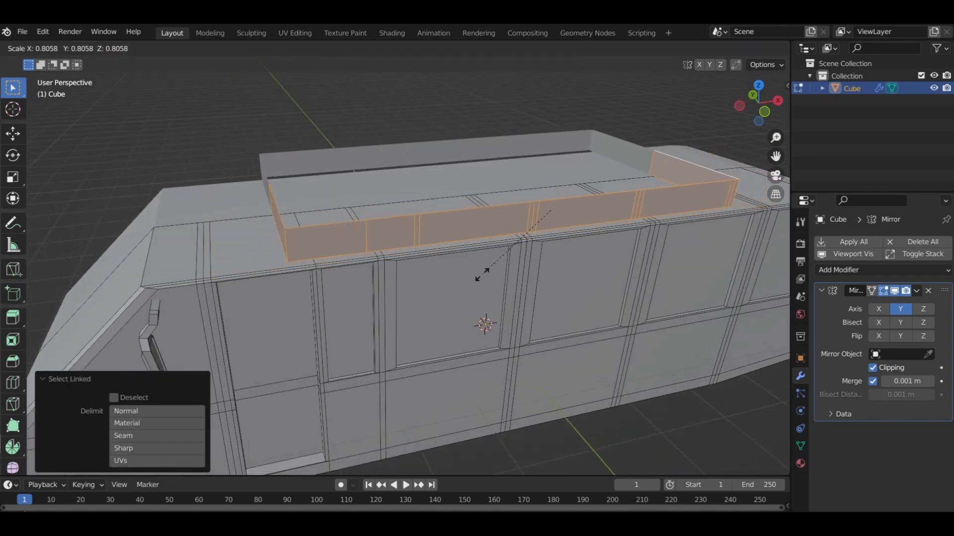
click(483, 272)
Scale the roof rim to 0.483 along the Y axis to bring its long side inward.
middle_drag(483, 271, 578, 282)
key(s)
key(y)
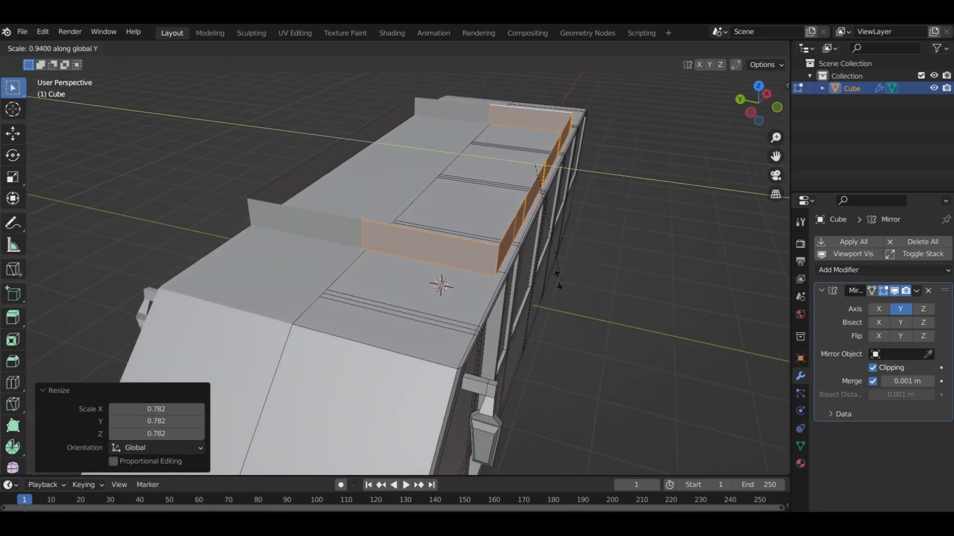
click(522, 221)
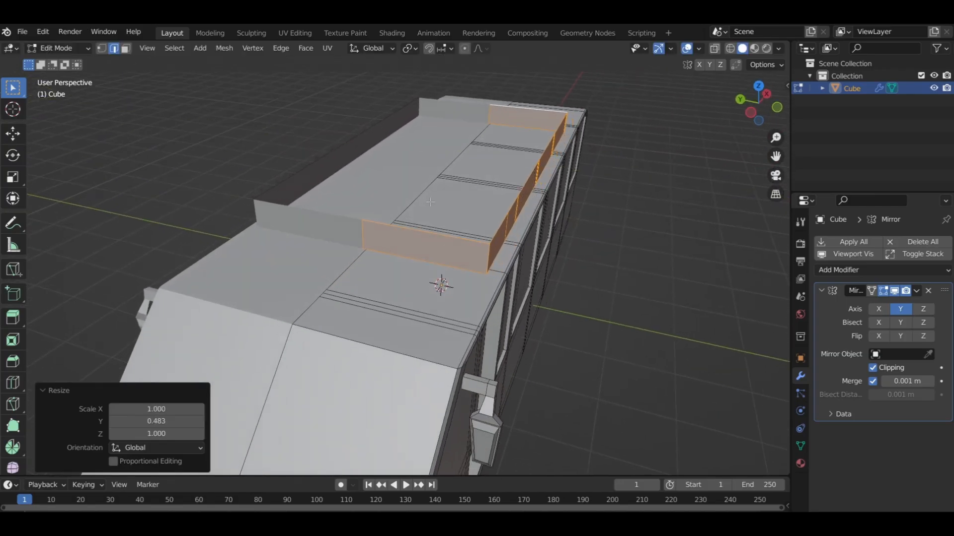
In front view, lower the roof rim along Z until its lower edge meets the roof surface.
middle_drag(522, 221, 373, 190)
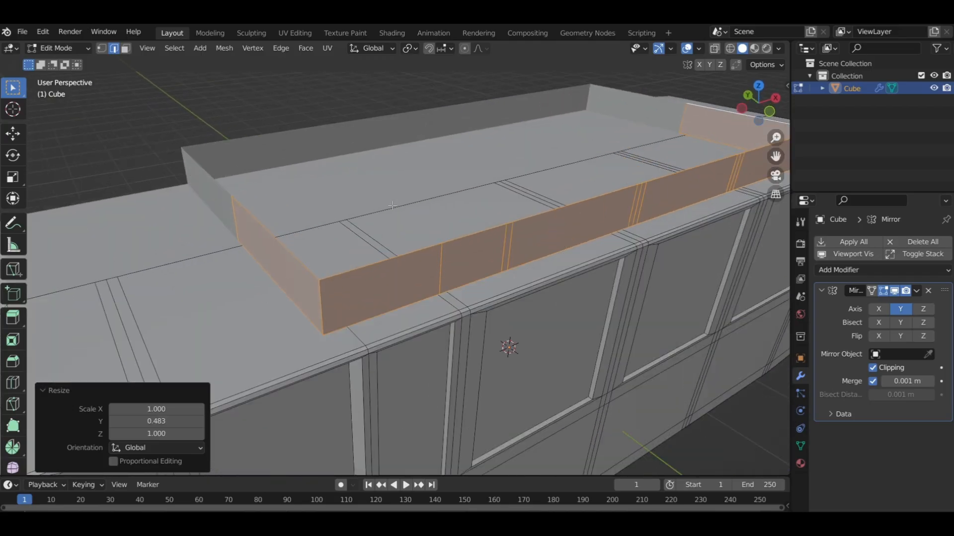
scroll(373, 189, up, 4)
key(KP_1)
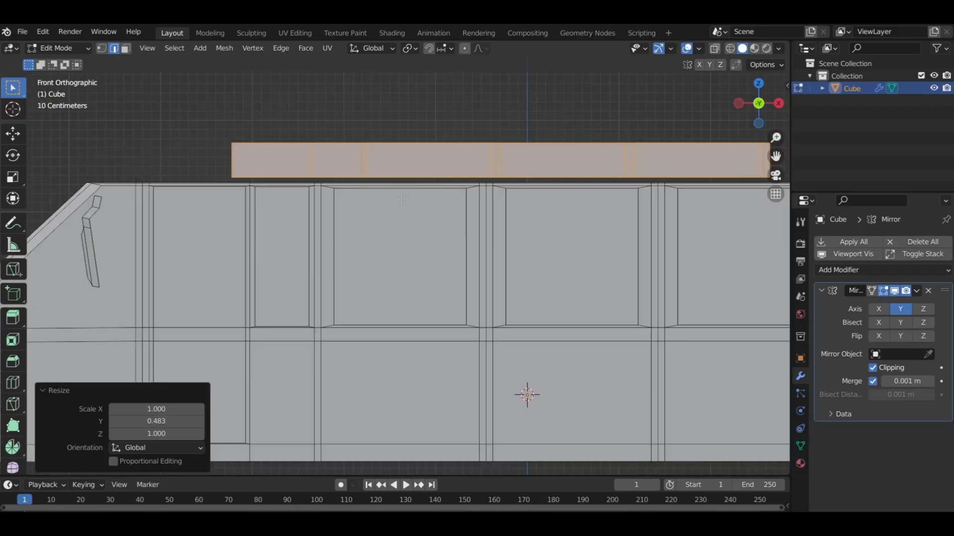
key(g)
key(z)
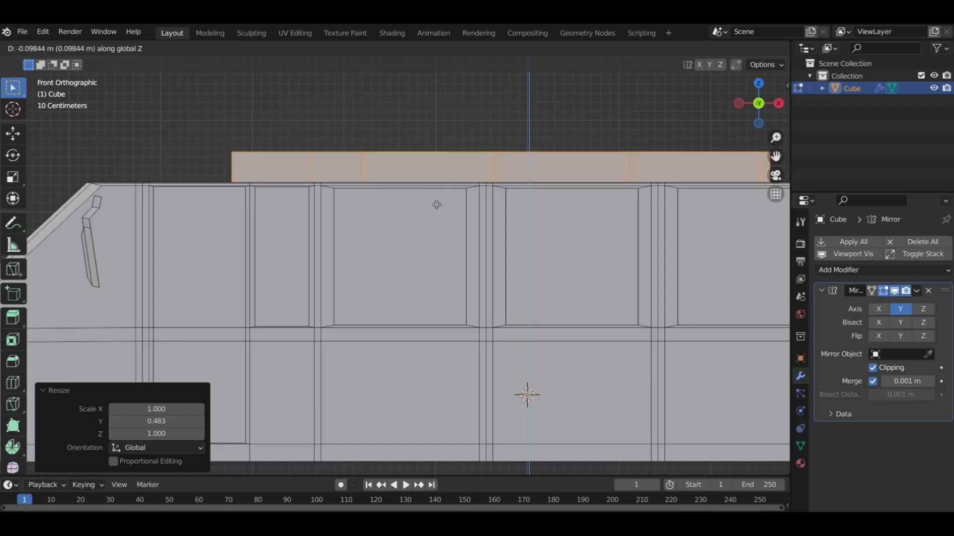
click(436, 207)
click(404, 131)
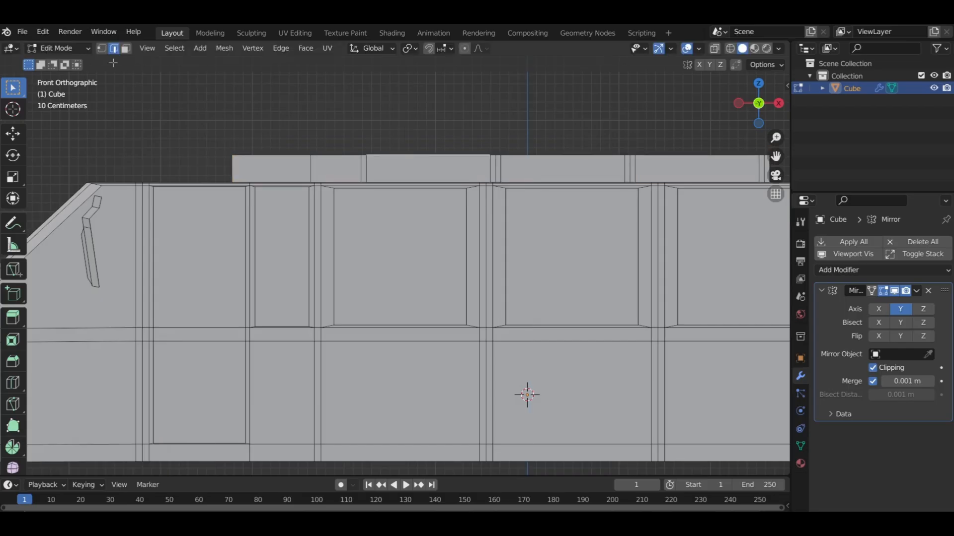
Leave mesh editing of the bus body and add a separate cylinder object at the world origin for a wheel.
click(59, 48)
click(65, 62)
click(115, 100)
middle_drag(262, 200, 421, 200)
key(KP_1)
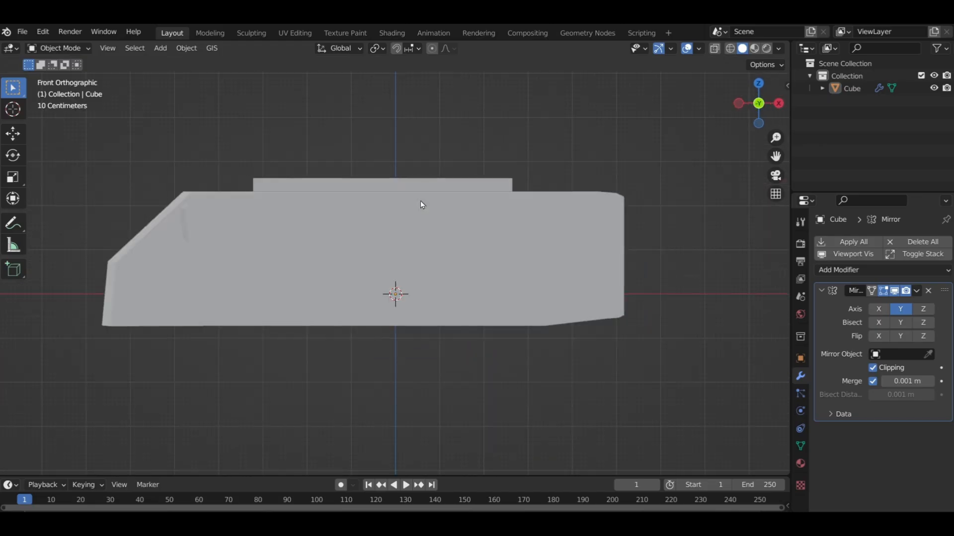
shift+middle_drag(389, 238, 446, 247)
click(419, 225)
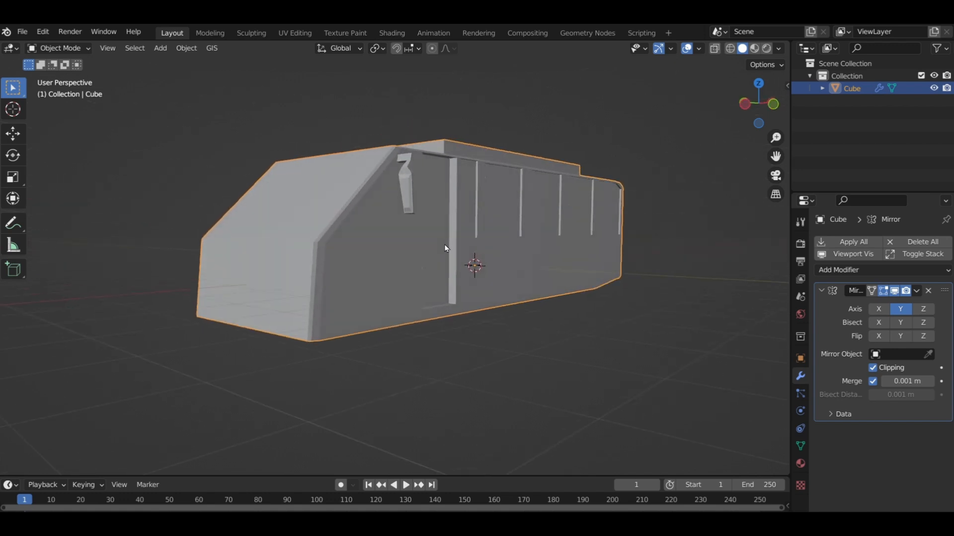
click(160, 48)
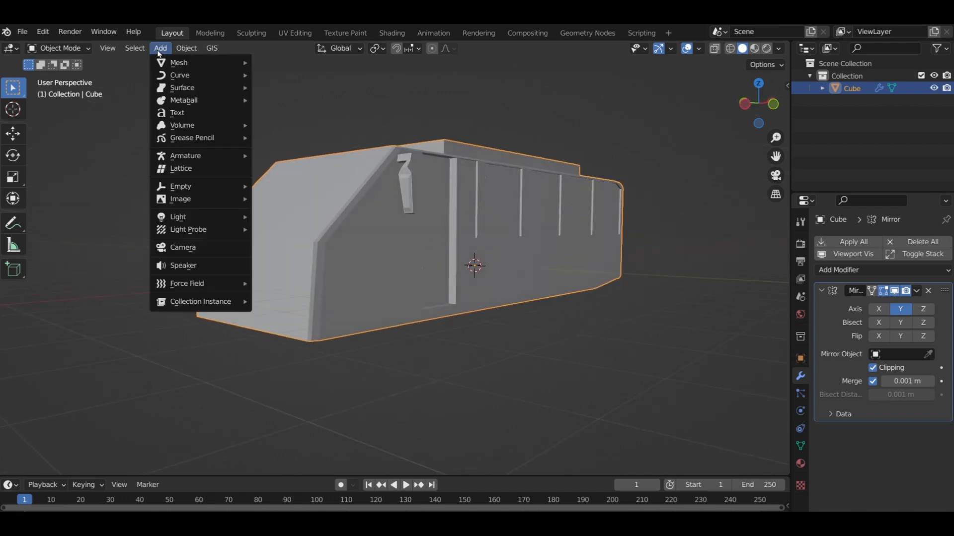
mouse_move(182, 63)
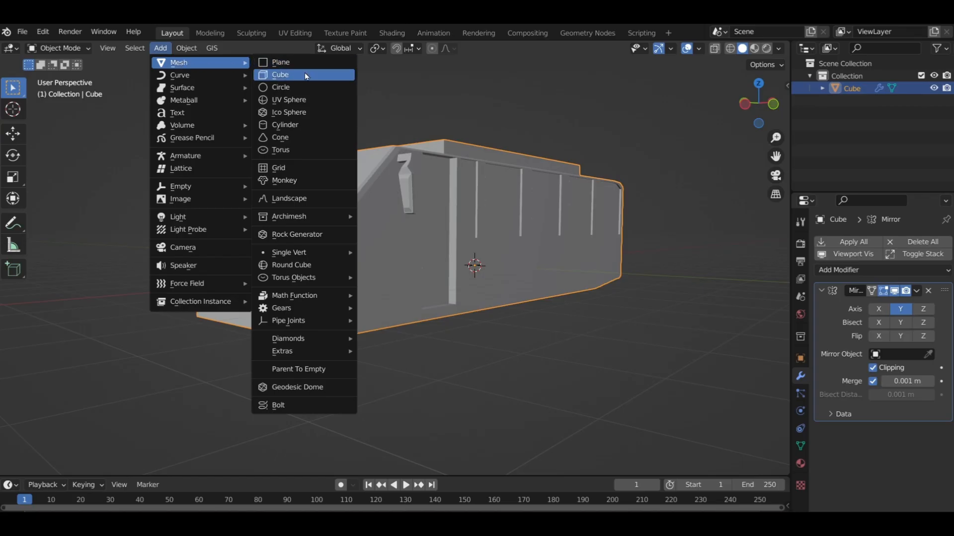
click(320, 125)
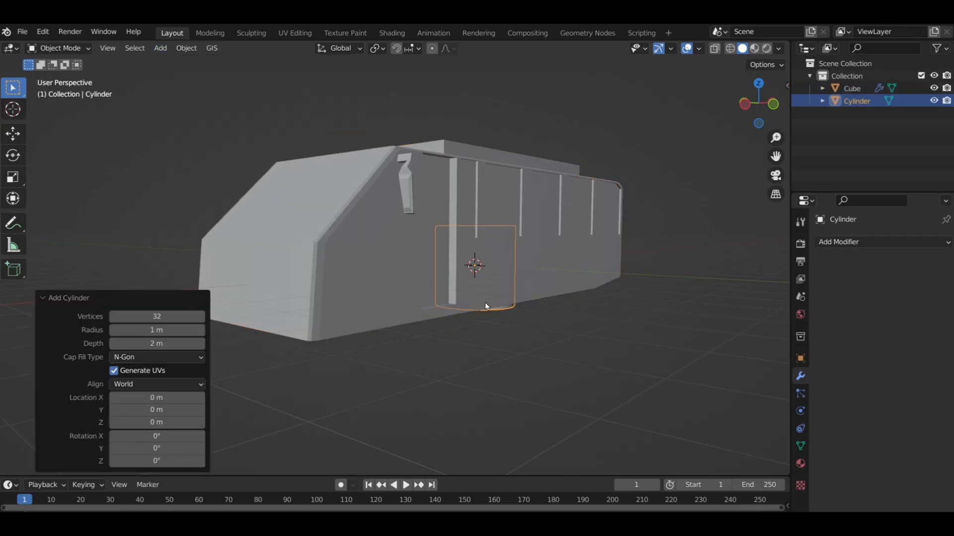
Move the cylinder -3.4567 m along Y so it sits outside the bus body's side.
middle_drag(534, 354, 555, 313)
key(g)
key(y)
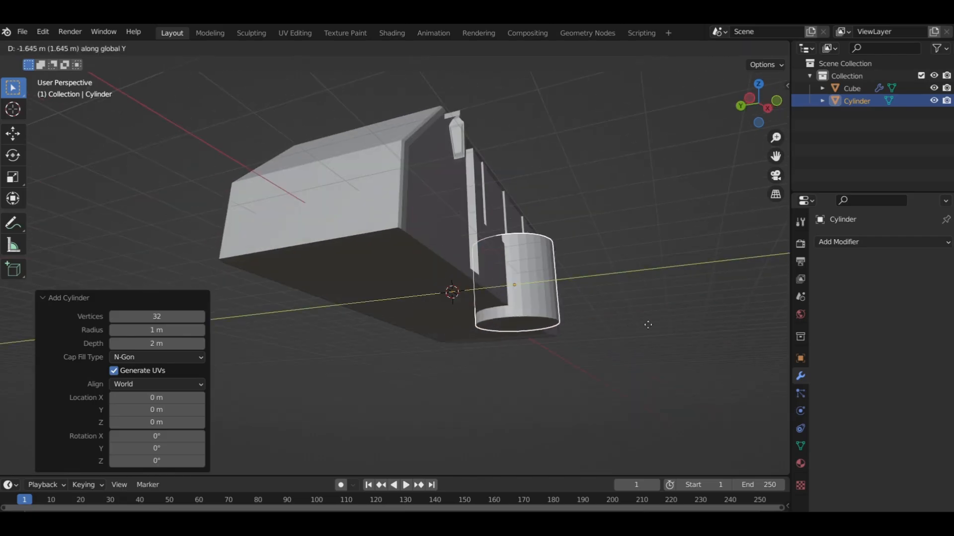
click(696, 318)
In front view, rotate the cylinder 90° about the X axis so its flat cap faces sideways.
key(KP_1)
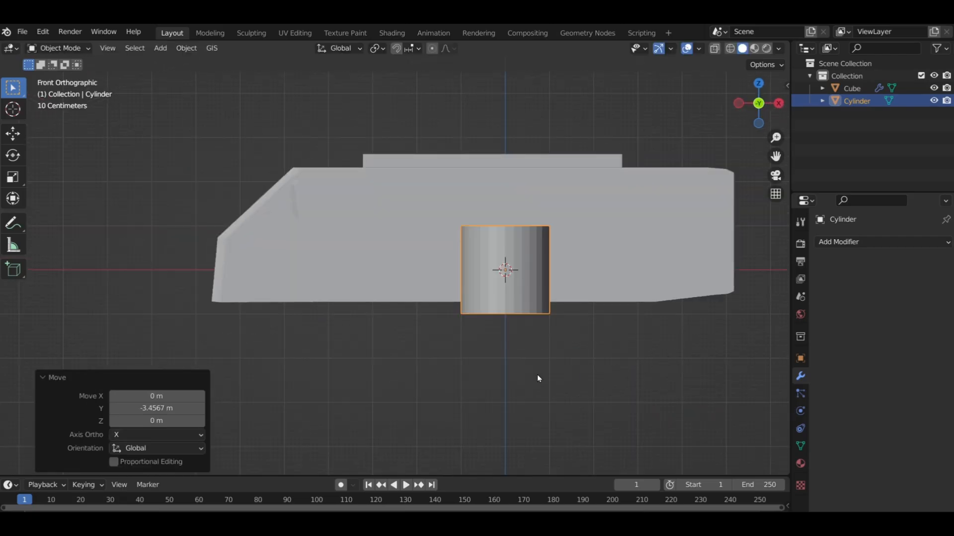
text(rx)
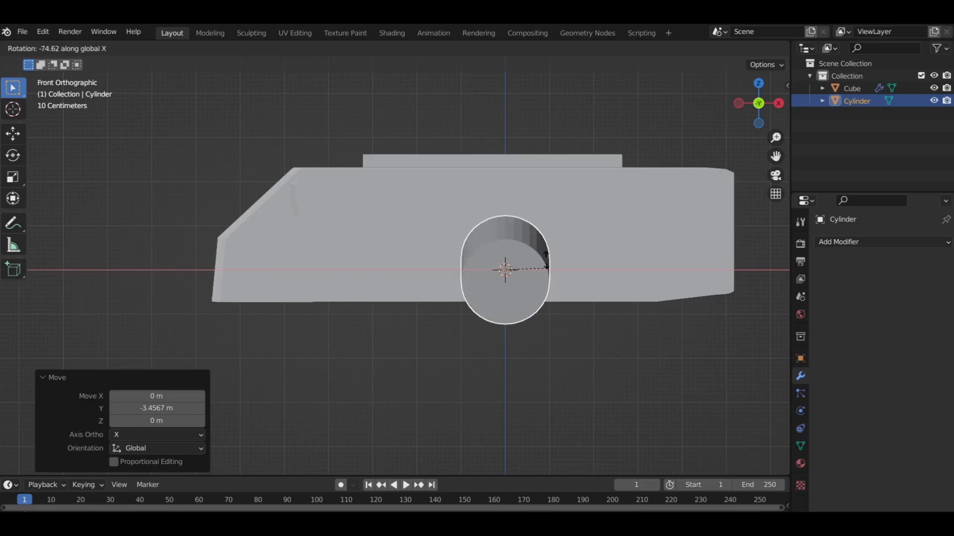
text(90)
key(Return)
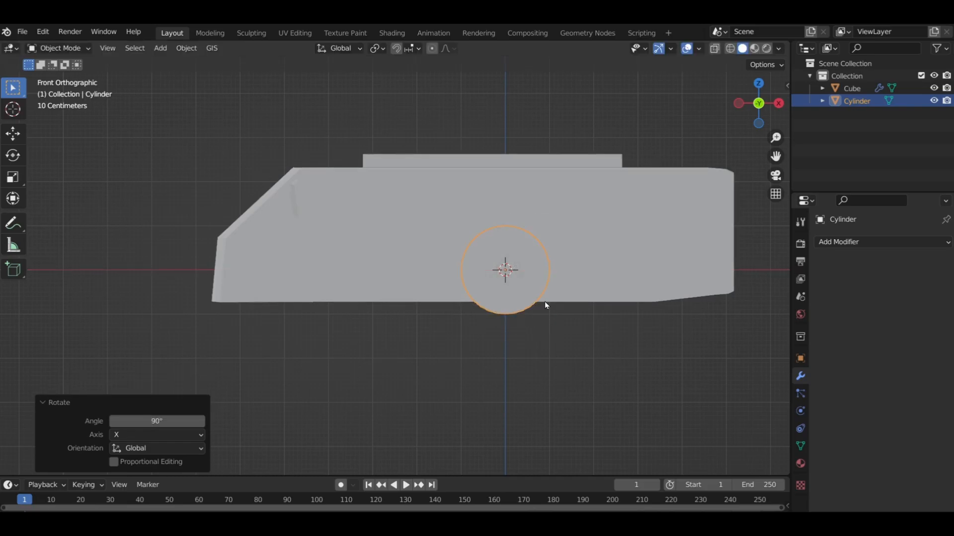
Move the cylinder -5.1828 m along X toward the bus's front and scale it uniformly to 0.840.
key(g)
key(x)
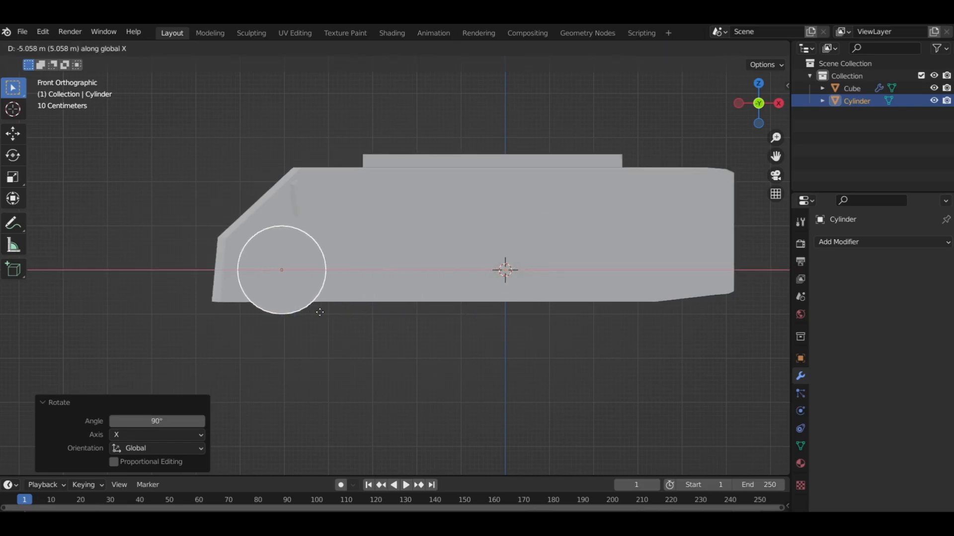
click(318, 323)
key(s)
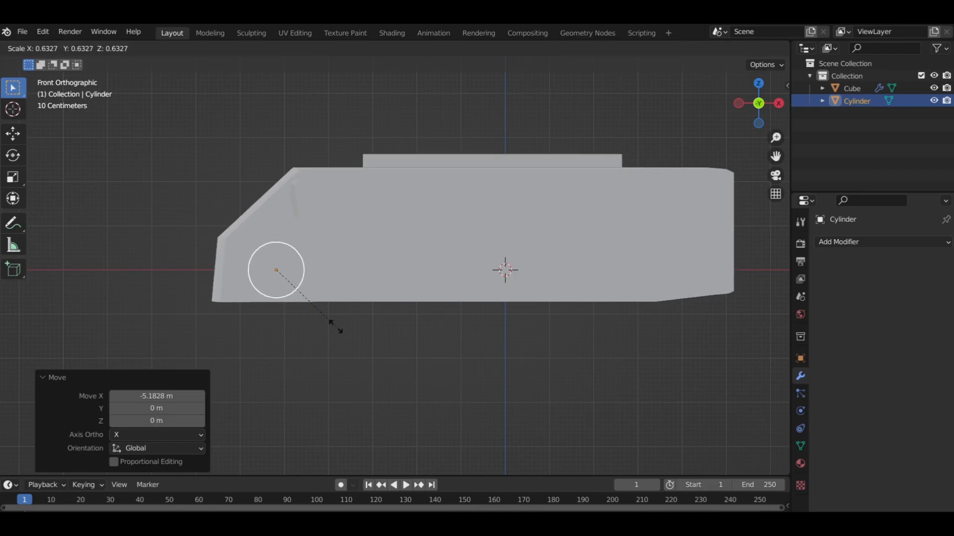
click(349, 339)
Scale the cylinder to 0.471 along Y to thin the wheel, and move it 1.818 m along Y into the body side.
middle_drag(349, 339, 459, 294)
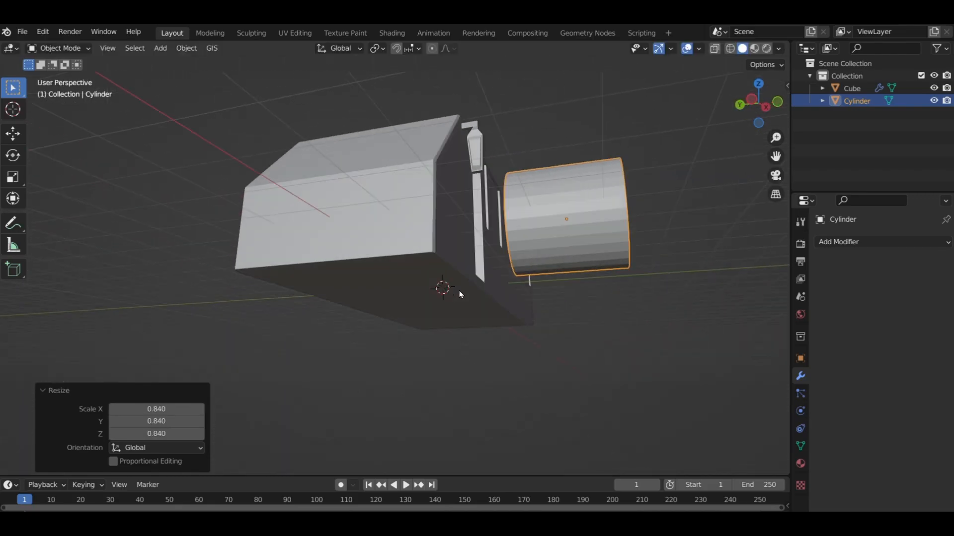
key(s)
key(y)
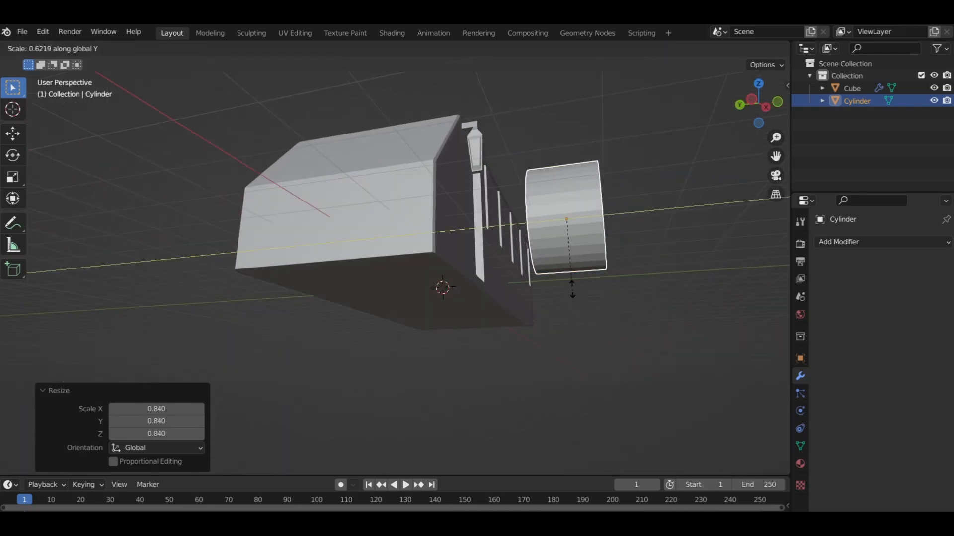
click(575, 272)
key(g)
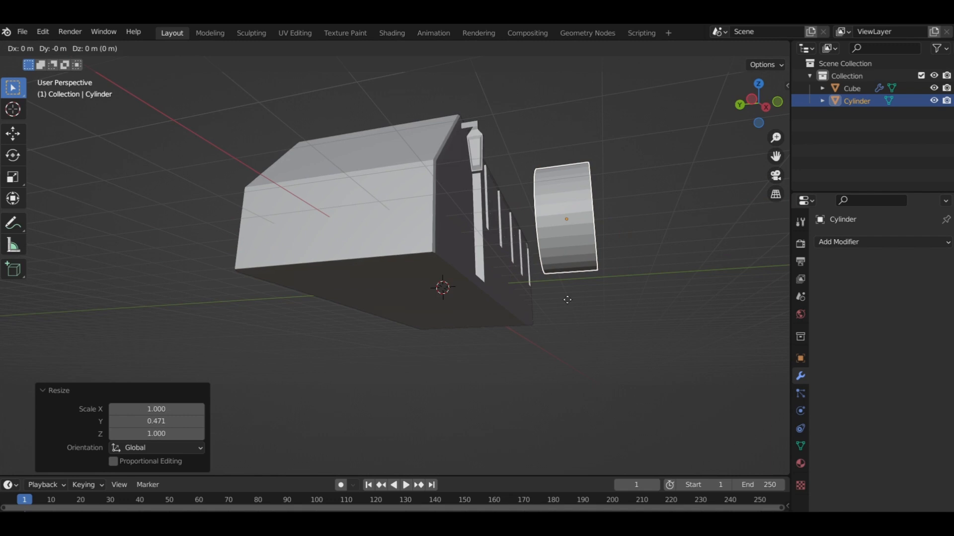
key(y)
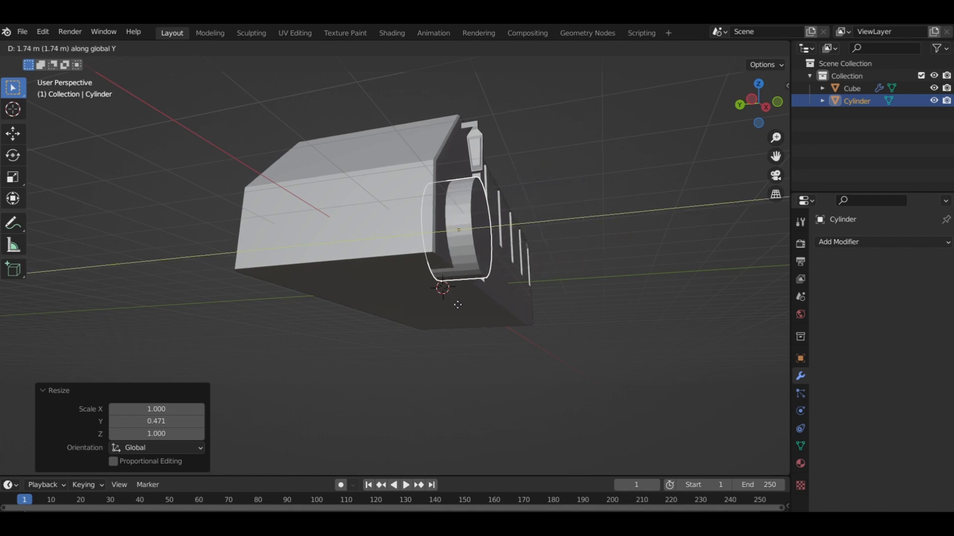
click(455, 309)
In front view, move the wheel -0.11813 m in X and -0.44103 m in Z so it extends below the body.
middle_drag(455, 306, 394, 337)
key(KP_1)
scroll(351, 334, up, 2)
key(g)
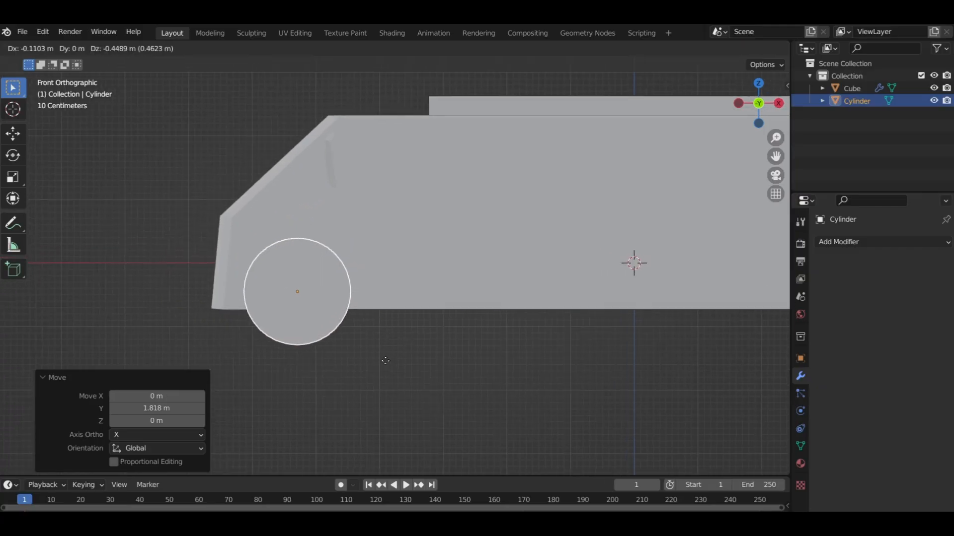
click(387, 360)
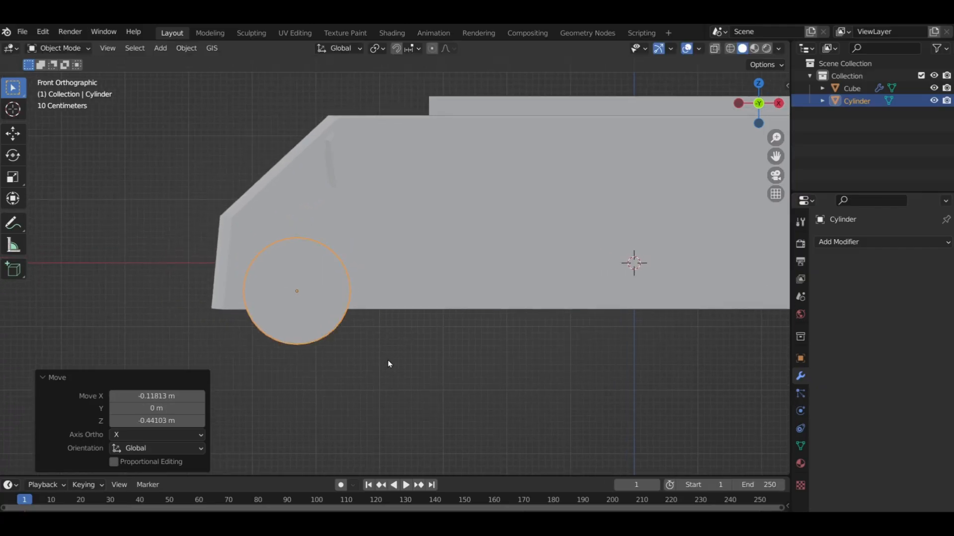
Duplicate the front wheel and place the copy about 8.85 m along X near the rear of the bus.
scroll(395, 361, down, 3)
scroll(400, 361, down, 1)
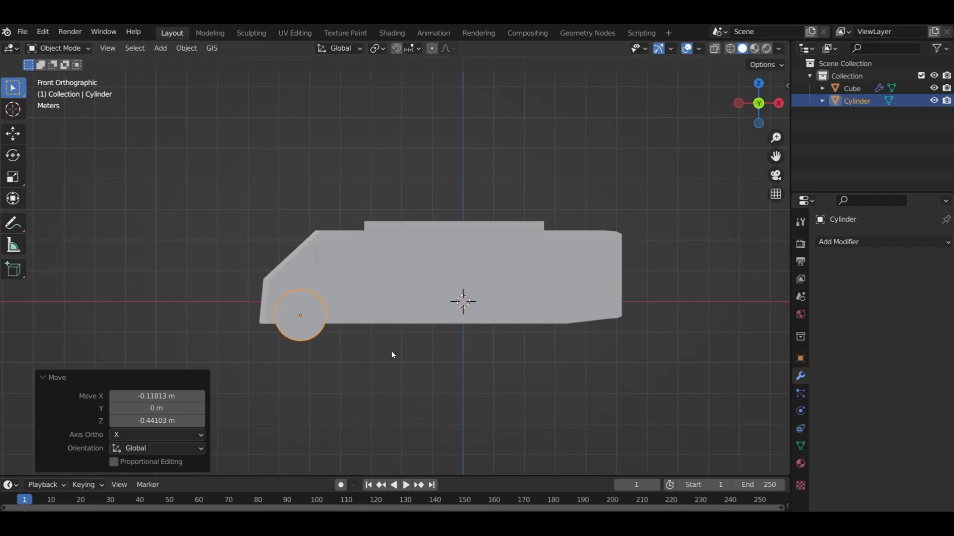
key(shift+d)
key(x)
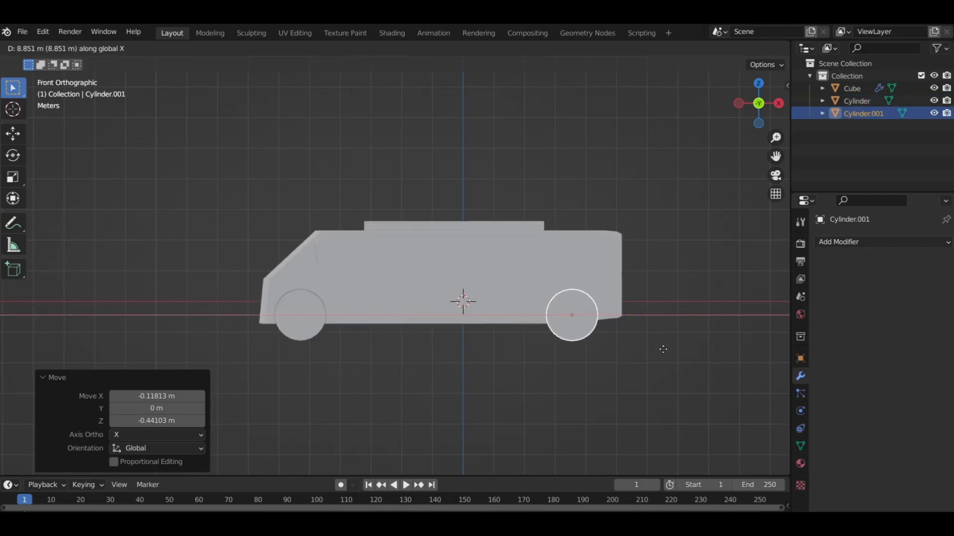
click(663, 349)
Select the front wheel and move it 0.17278 m along X toward the rear.
middle_drag(425, 315, 319, 322)
key(KP_1)
scroll(306, 314, up, 3)
click(311, 331)
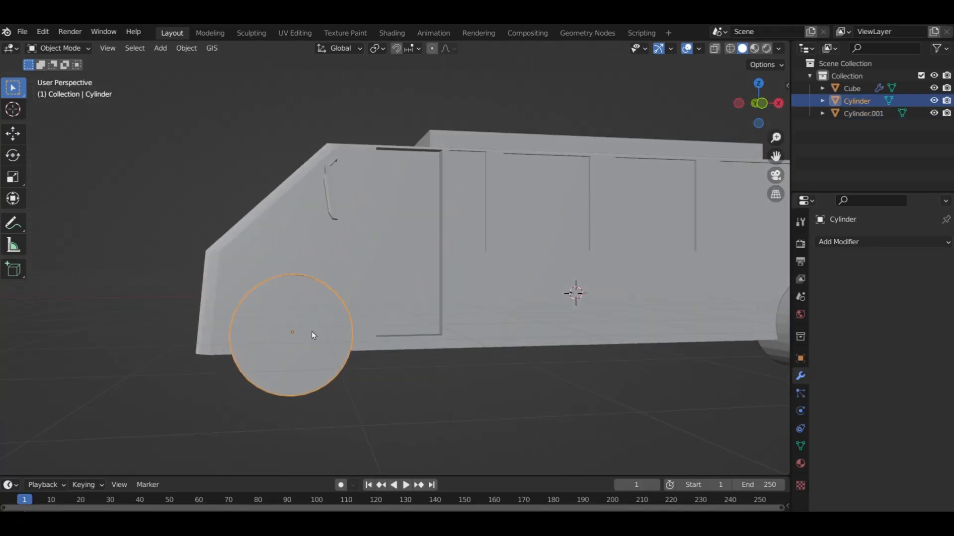
key(g)
key(x)
click(327, 338)
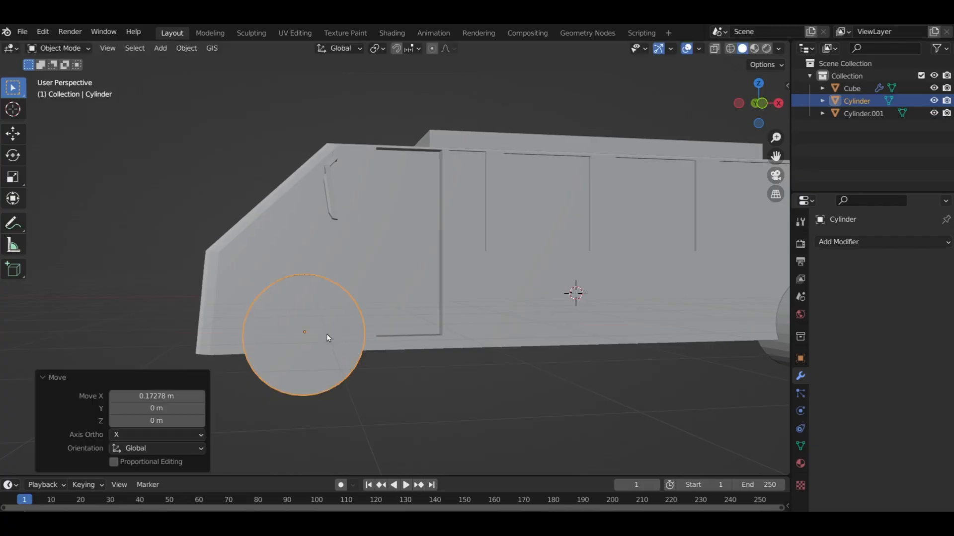
Select both the front and rear wheels and scale them to 0.894 along the Y axis.
key(KP_1)
click(169, 210)
middle_drag(307, 270, 401, 198)
click(456, 186)
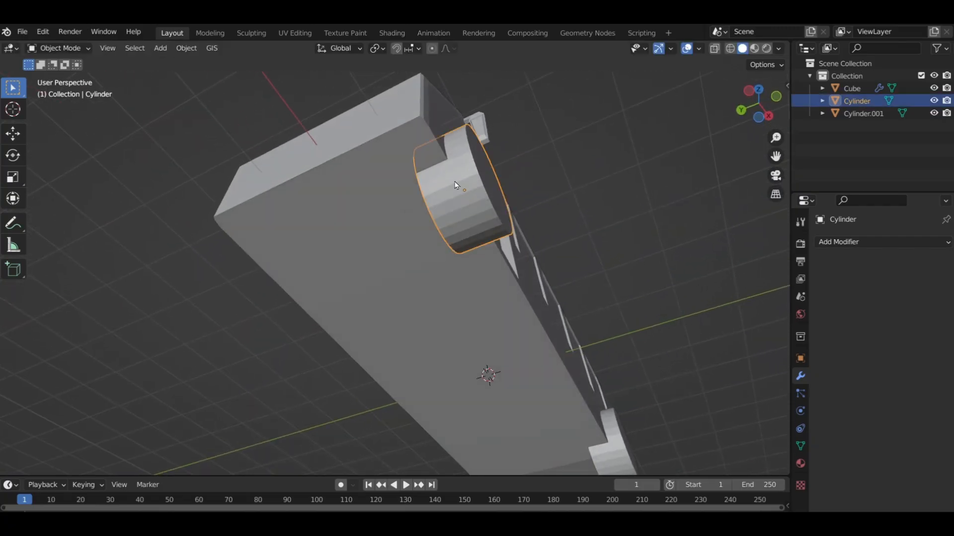
shift+click(606, 455)
key(s)
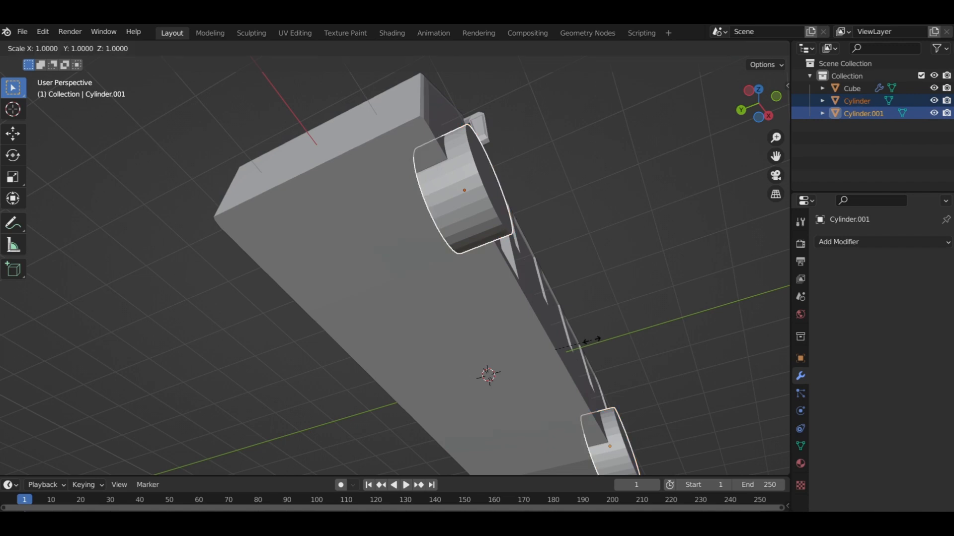
key(y)
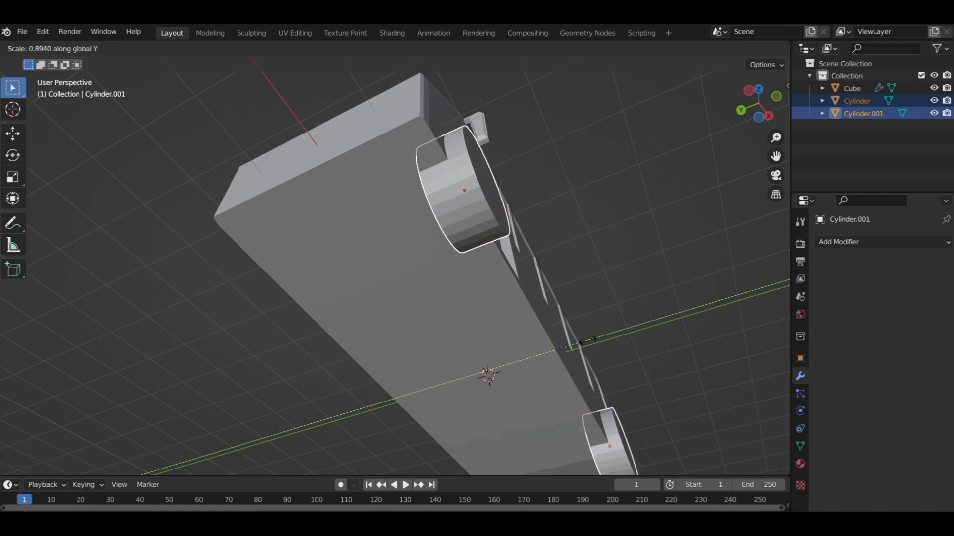
click(587, 340)
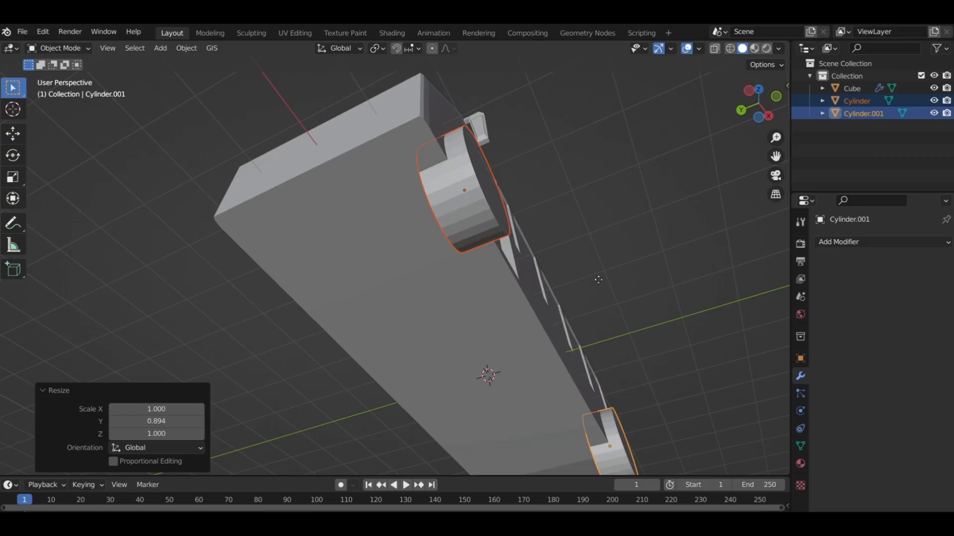
Move both wheels 0.1393 m along Y into the body and deselect them.
key(g)
key(y)
click(606, 259)
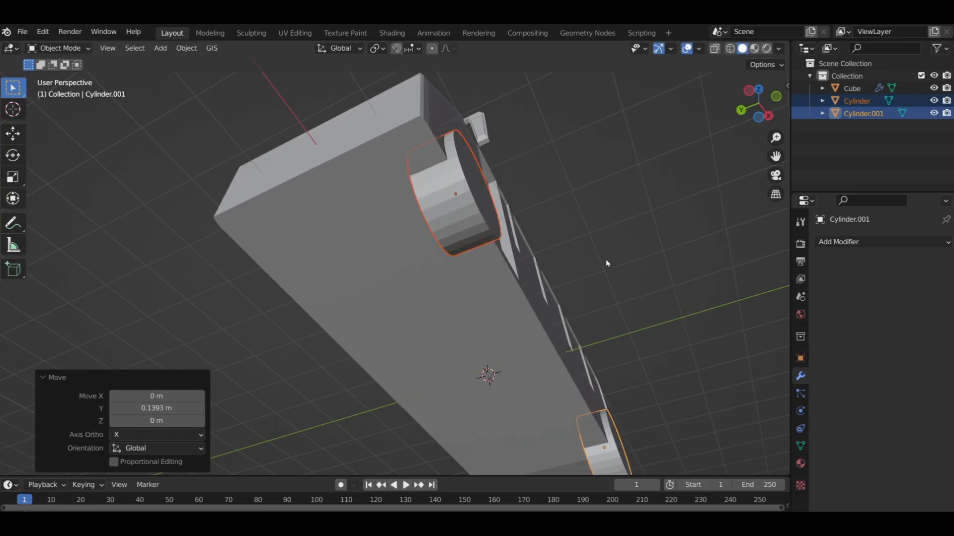
click(606, 255)
key(KP_1)
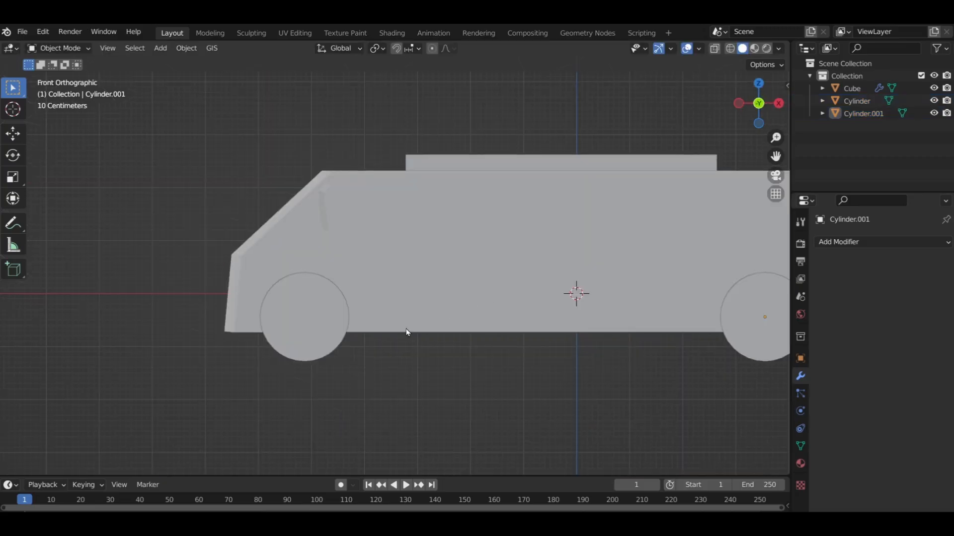
Start saving the project, create a folder named bus inside the Vehicales folder, and open it.
click(22, 32)
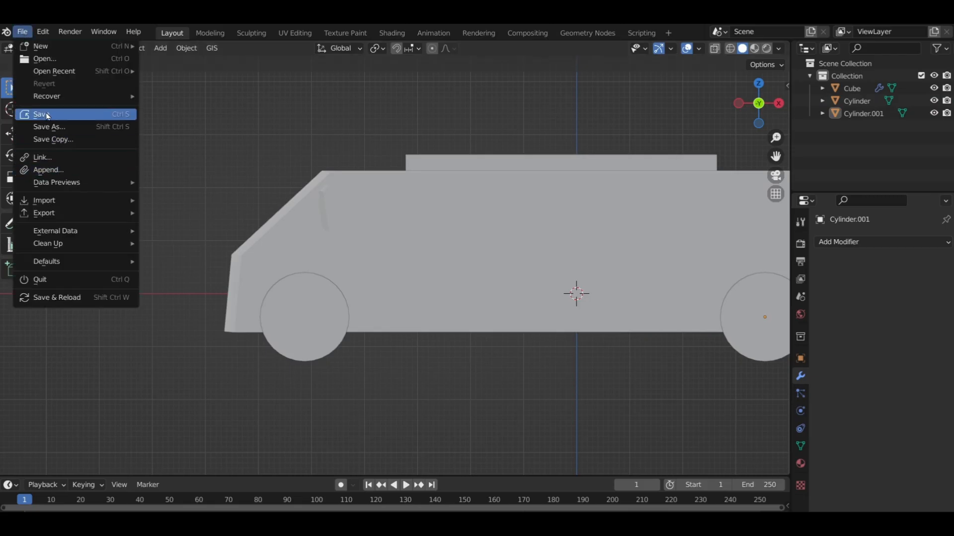
click(47, 115)
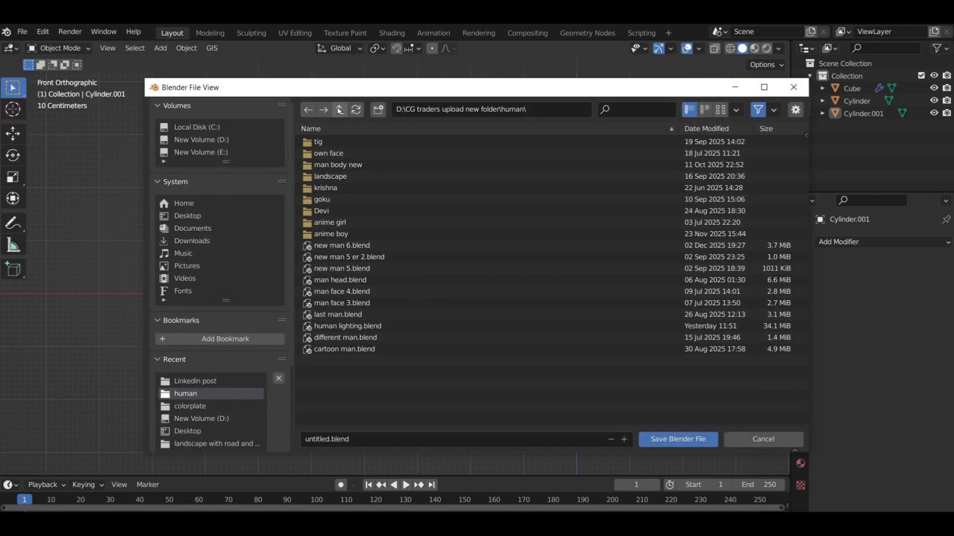
click(339, 110)
double_click(338, 142)
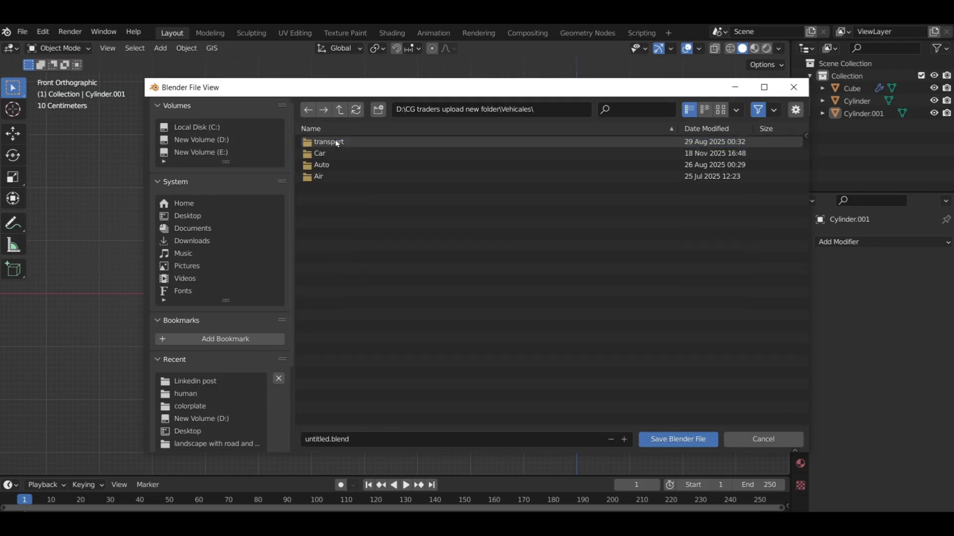
click(376, 112)
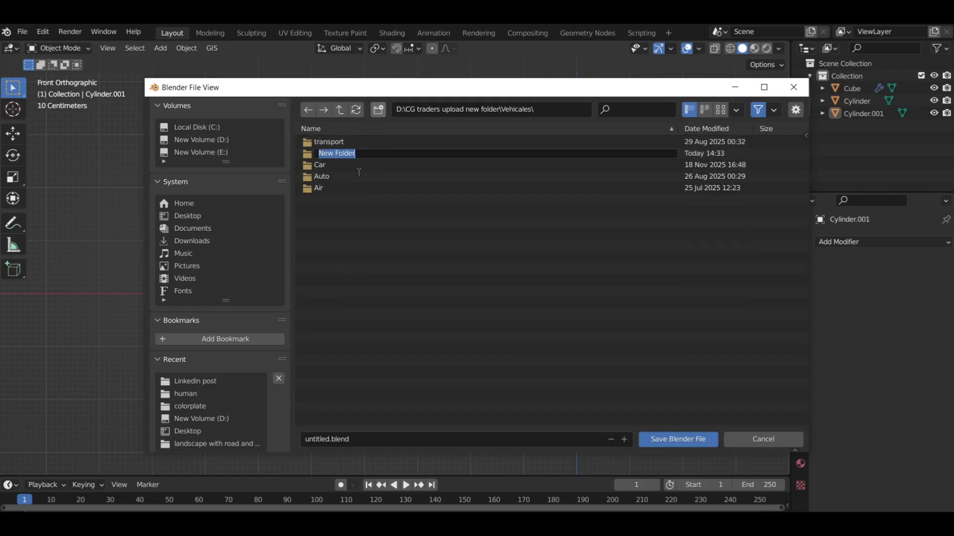
text(bus)
key(Return)
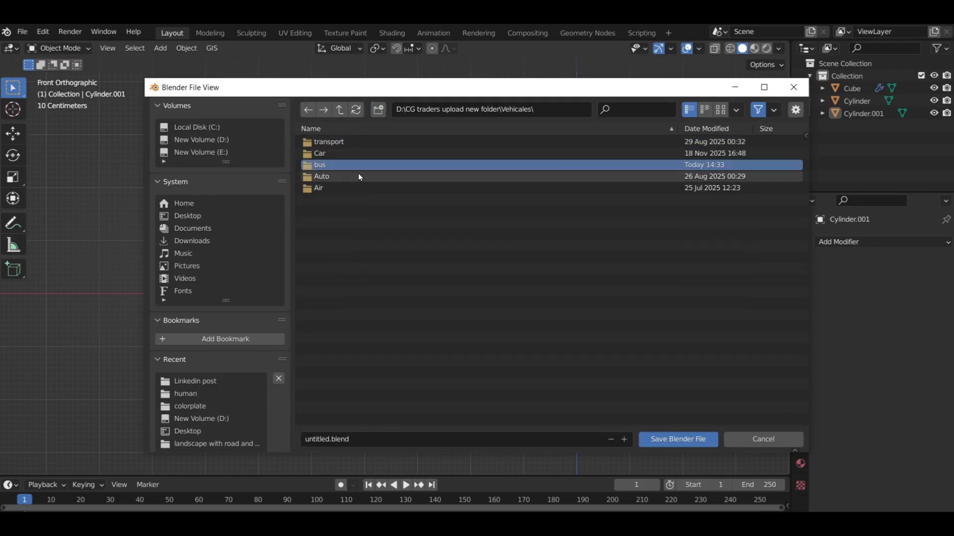
double_click(353, 164)
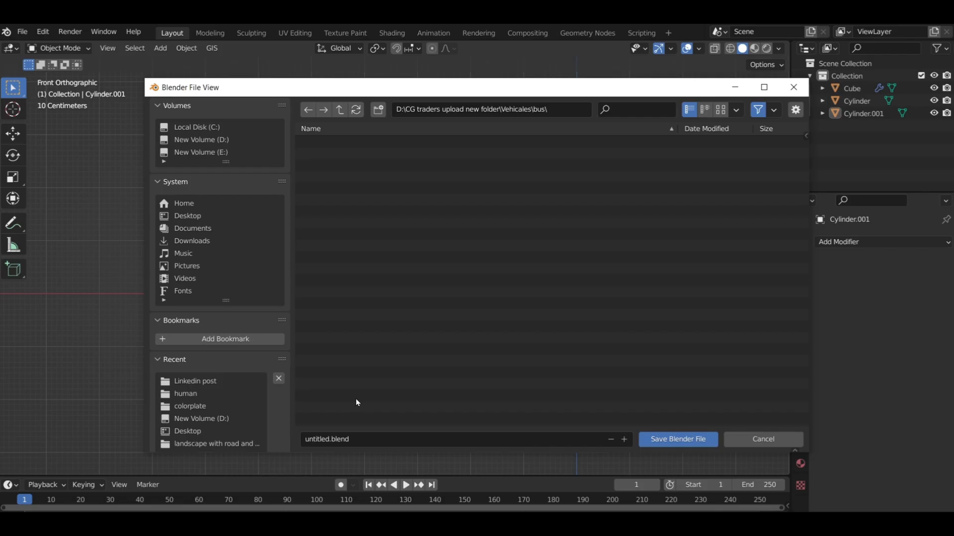
Name the project file bus and save it in the new bus folder.
click(354, 444)
text(bus)
key(Return)
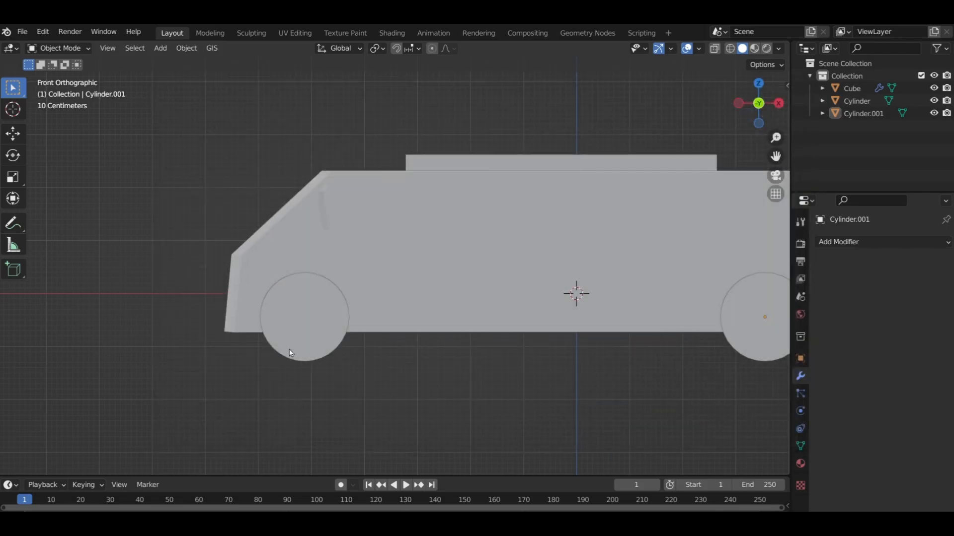
middle_drag(470, 303, 444, 256)
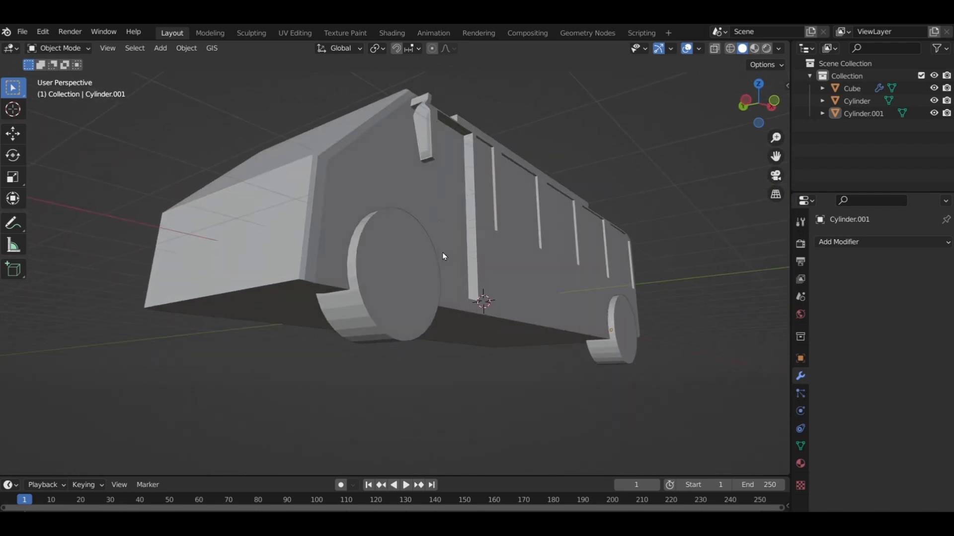
Add a Boolean modifier set to Difference to the bus body, with the front wheel cylinder as its object.
click(348, 201)
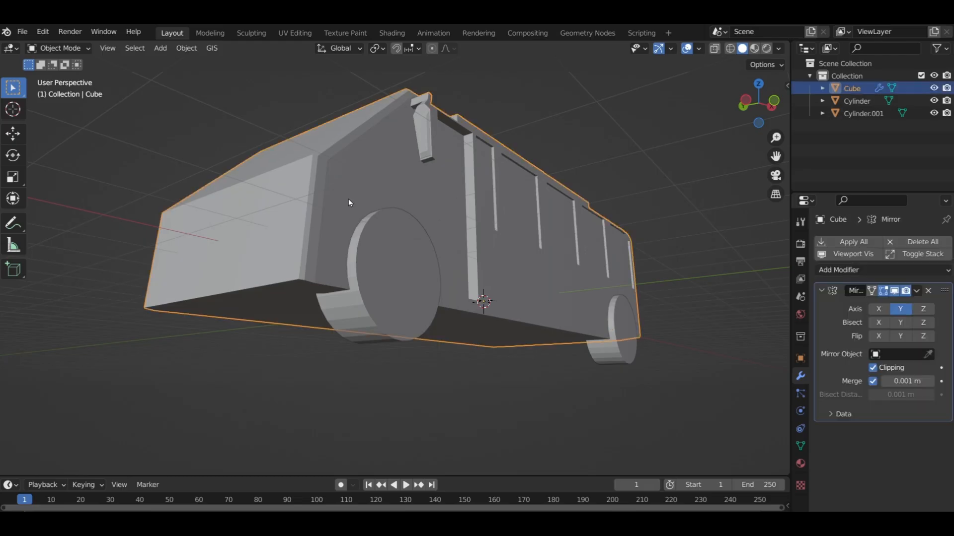
middle_drag(349, 201, 437, 209)
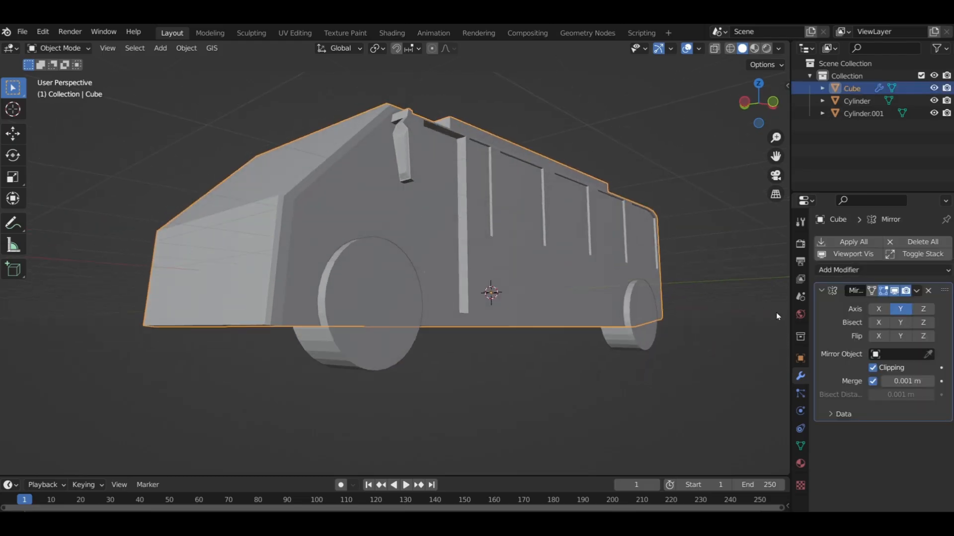
click(864, 273)
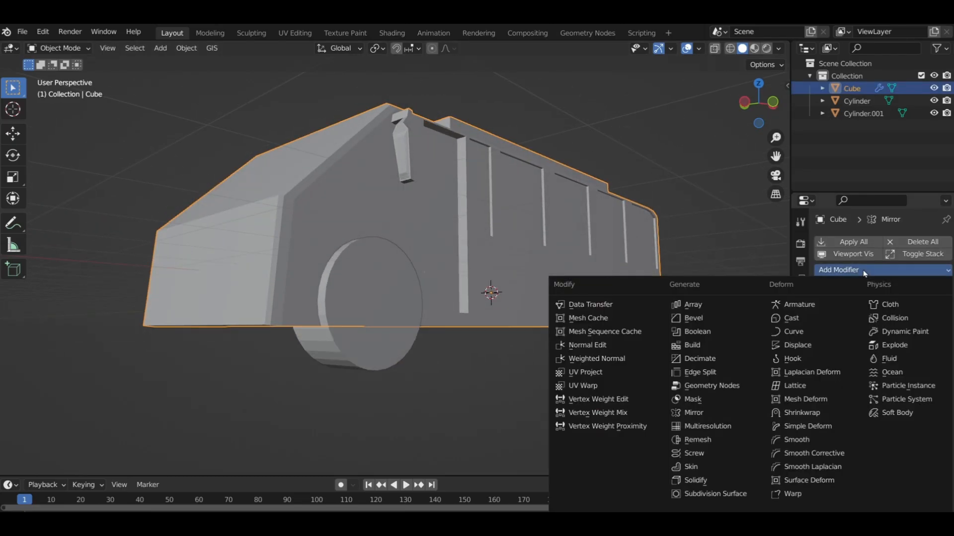
click(689, 335)
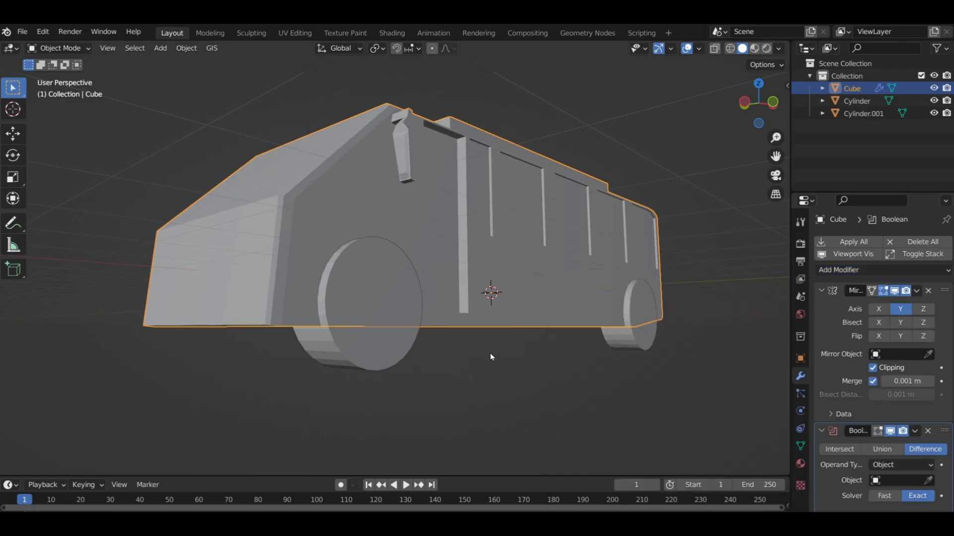
scroll(374, 292, down, 2)
scroll(375, 292, up, 2)
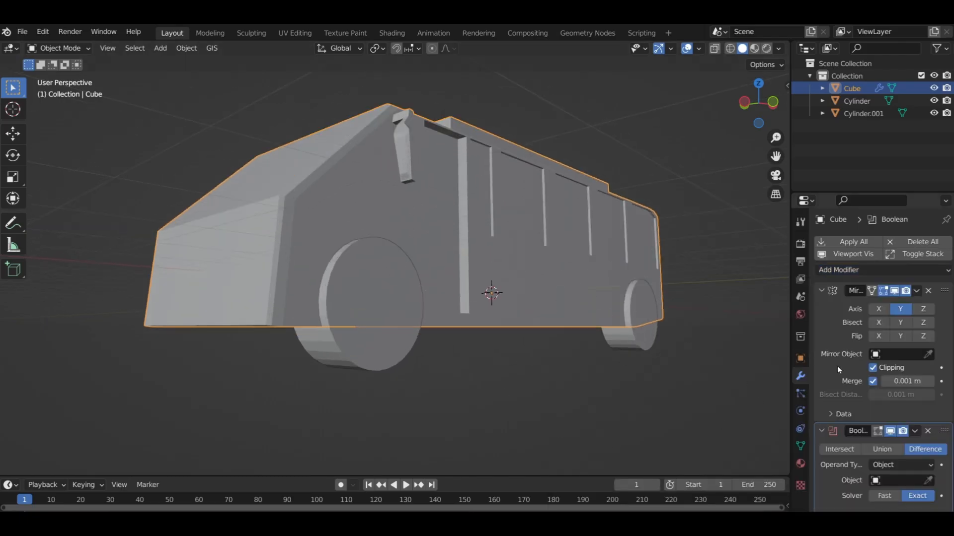
scroll(885, 371, down, 1)
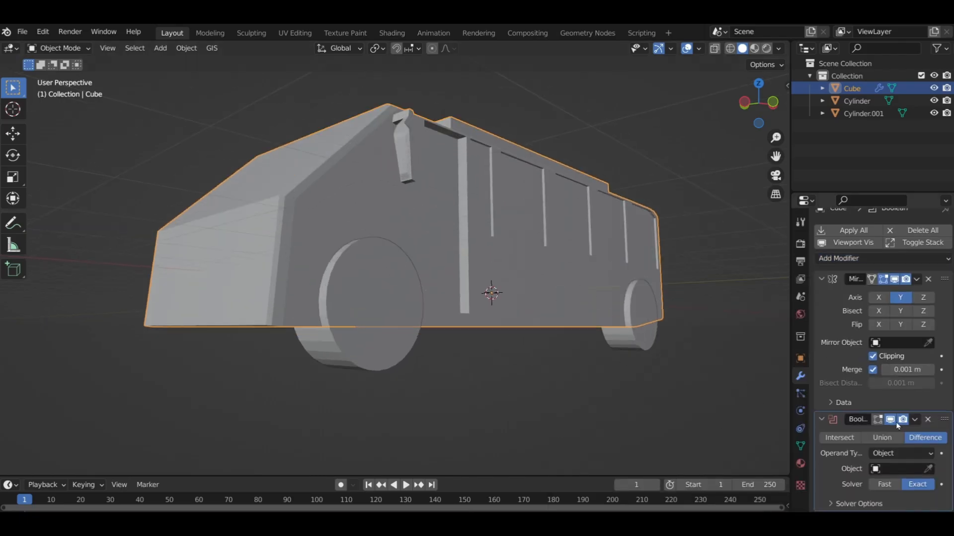
click(929, 469)
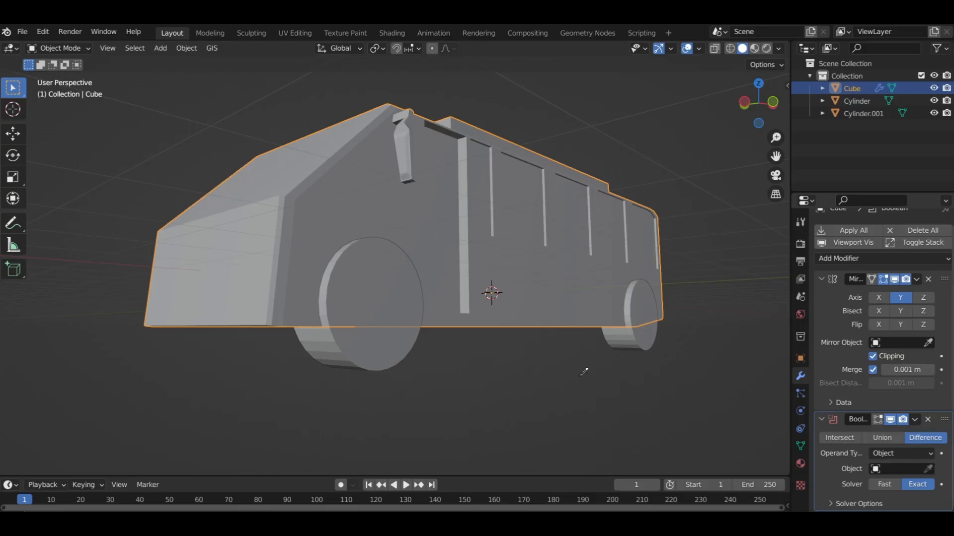
click(379, 345)
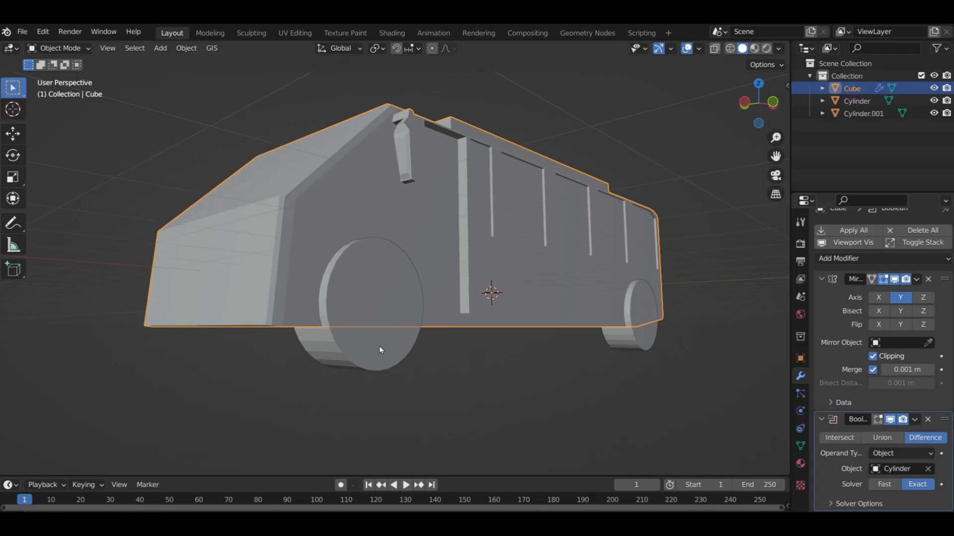
Add a second Difference Boolean modifier to the bus body, using the rear wheel Cylinder.001 as its object.
middle_drag(398, 314, 481, 341)
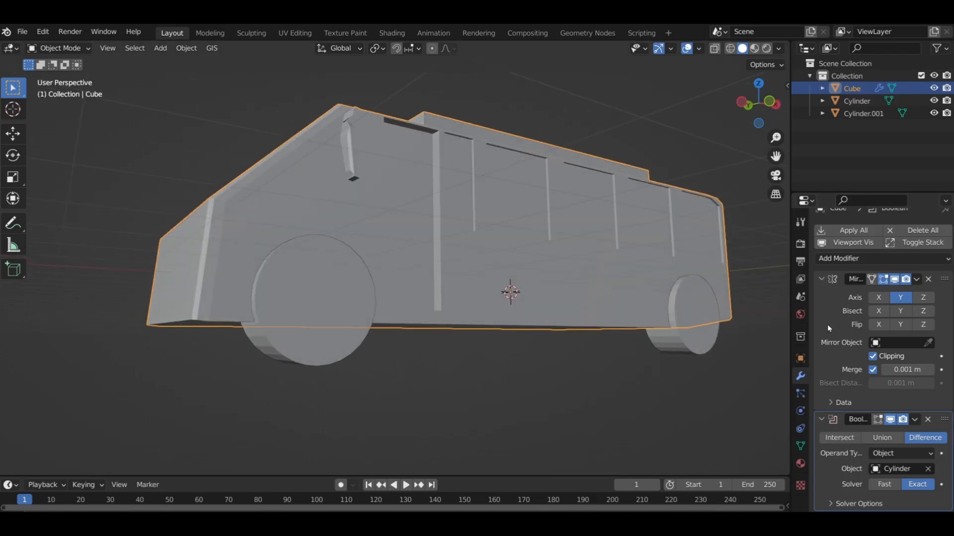
click(855, 260)
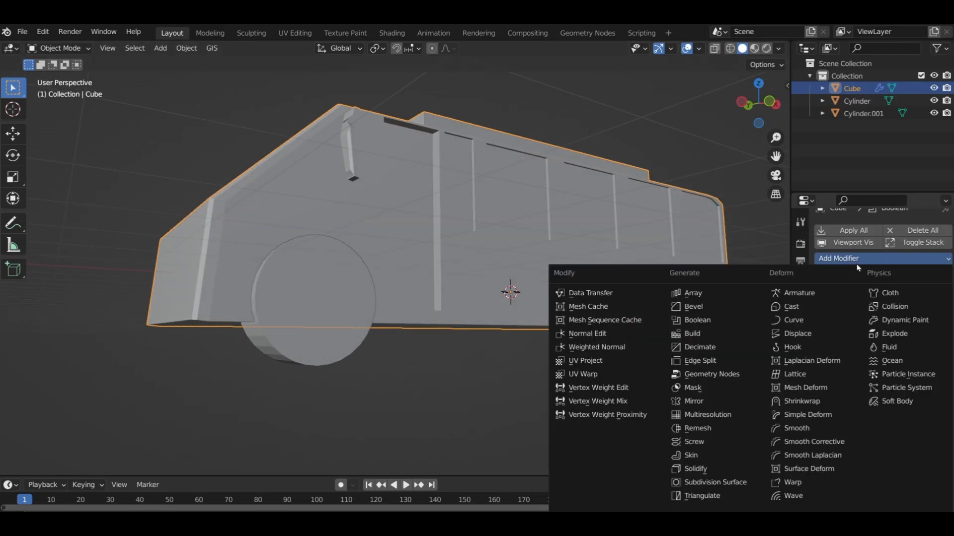
click(716, 321)
scroll(884, 377, down, 5)
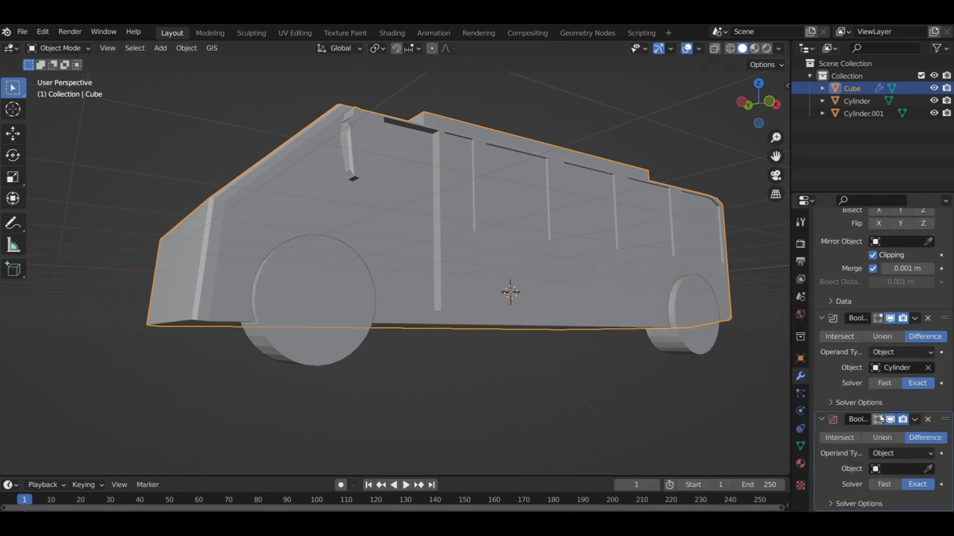
click(928, 470)
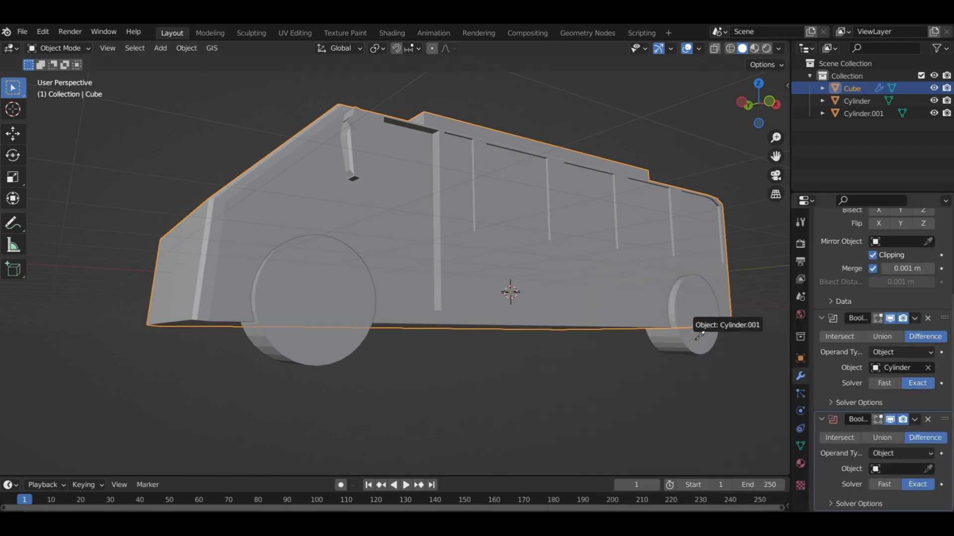
click(699, 336)
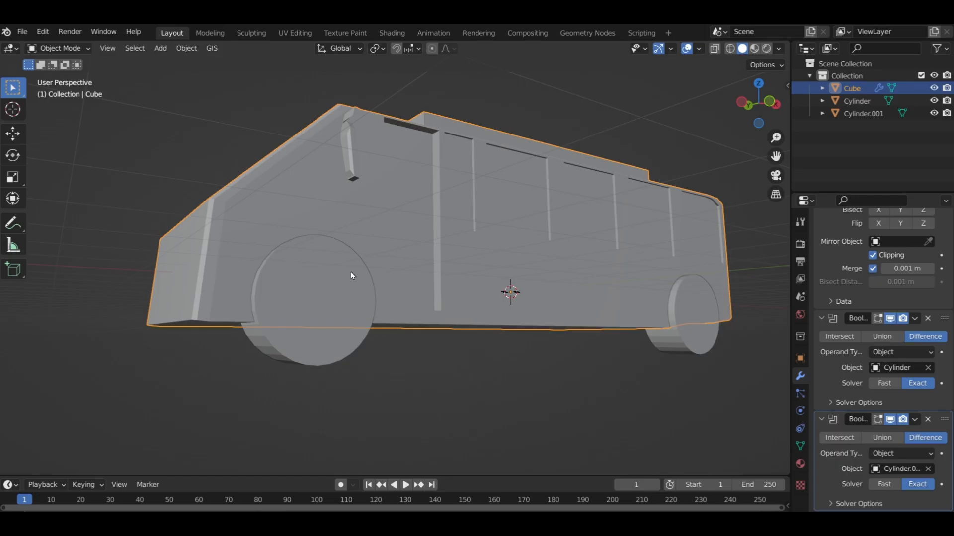
Apply both Boolean modifiers on the bus body to cut the front and rear wheel arches, keeping the Mirror modifier.
middle_drag(351, 272, 536, 393)
click(915, 318)
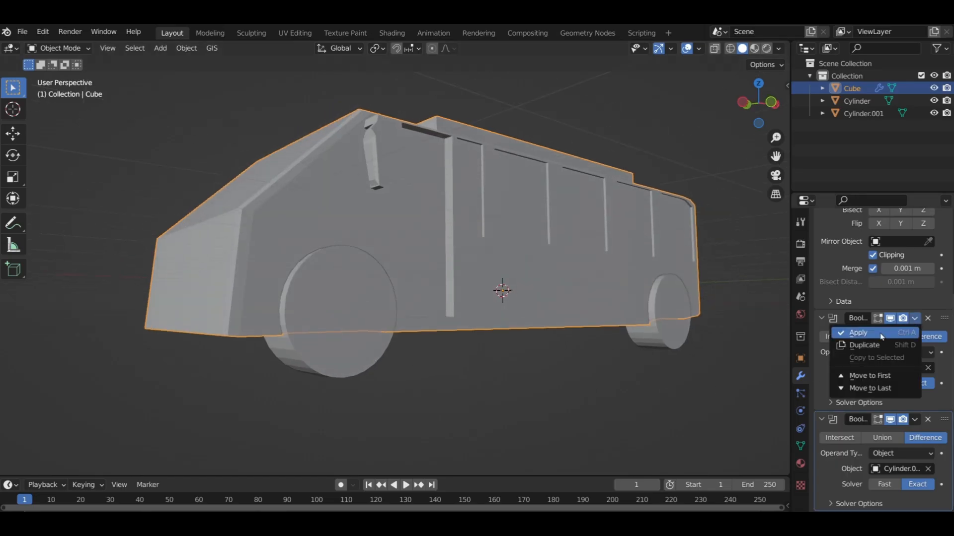
click(854, 330)
middle_drag(126, 223, 704, 354)
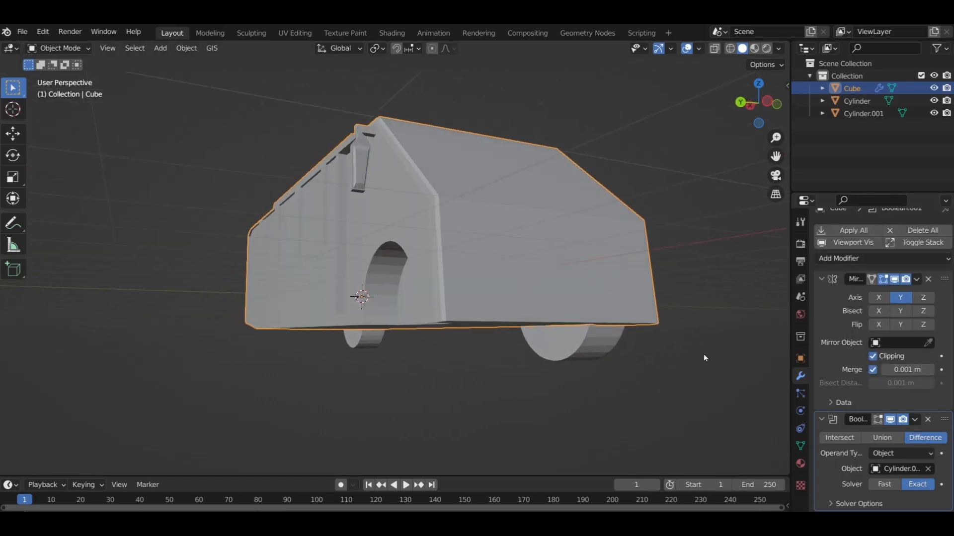
middle_drag(380, 297, 455, 334)
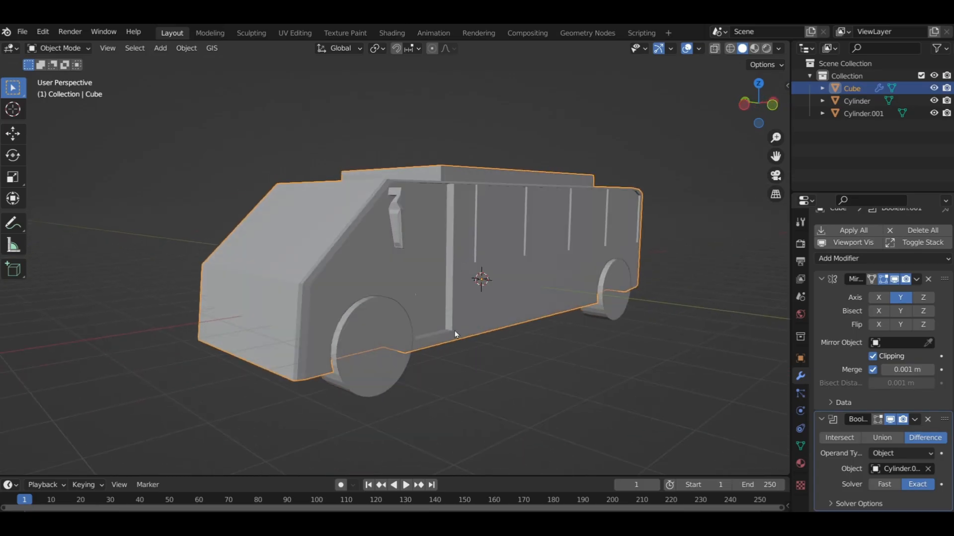
click(915, 422)
click(876, 431)
middle_drag(489, 291, 513, 291)
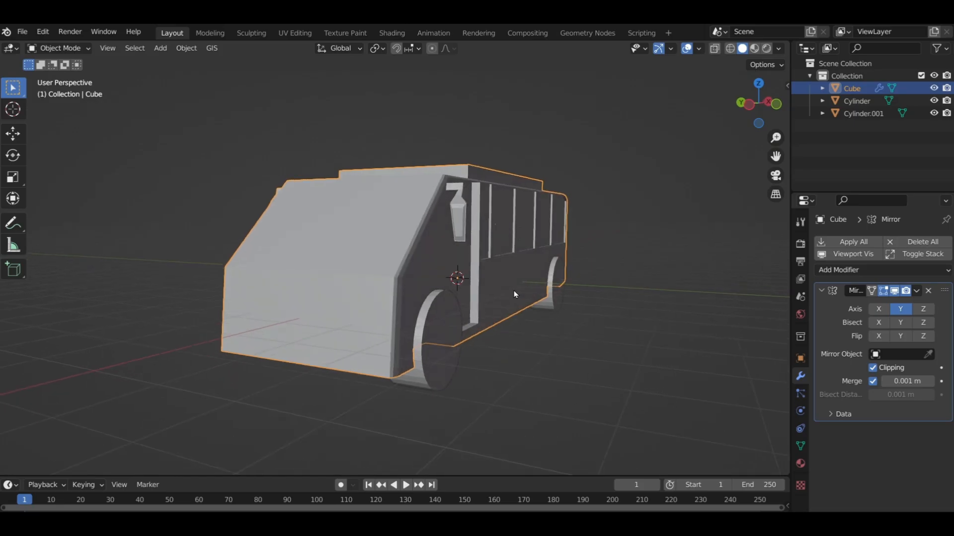
Delete the rear wheel cylinder in the front orthographic view.
key(KP_1)
click(669, 321)
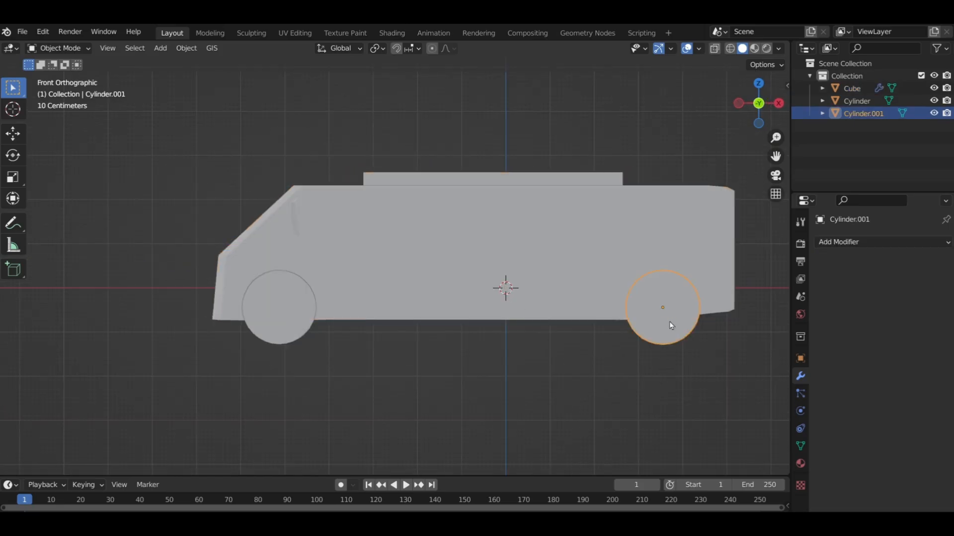
key(x)
click(669, 321)
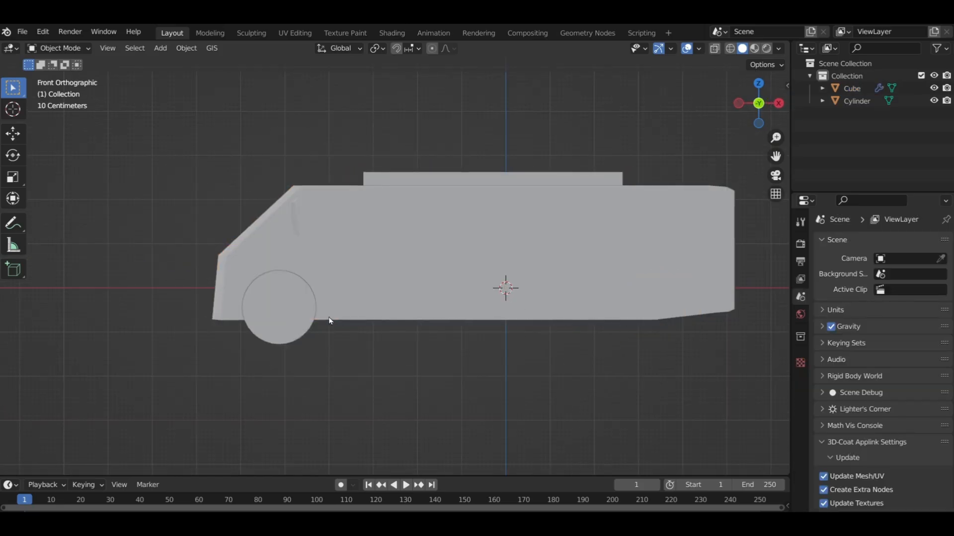
In Edit Mode, move the front wheel's whole mesh -1.23 m along Y, out of its wheel arch.
click(287, 313)
middle_drag(287, 313, 385, 294)
scroll(390, 293, up, 2)
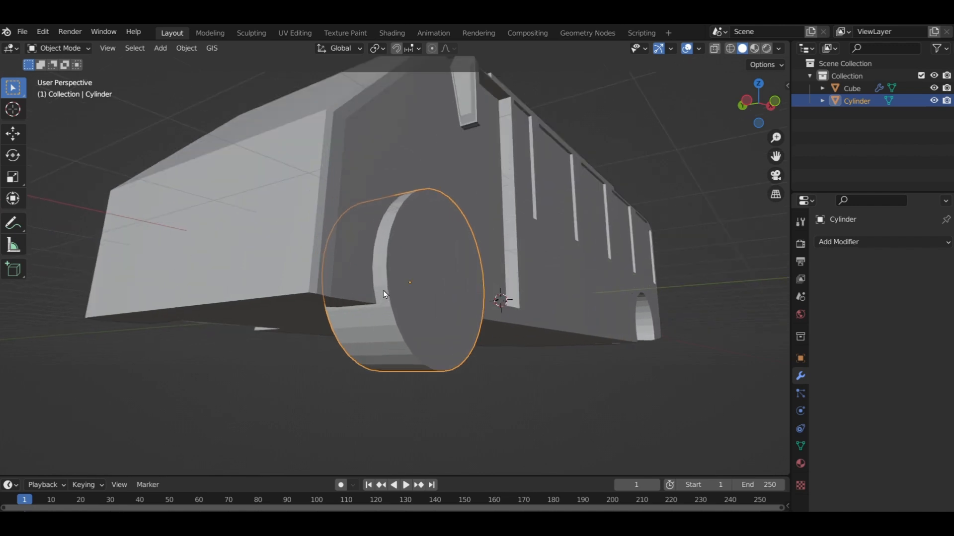
scroll(397, 292, up, 2)
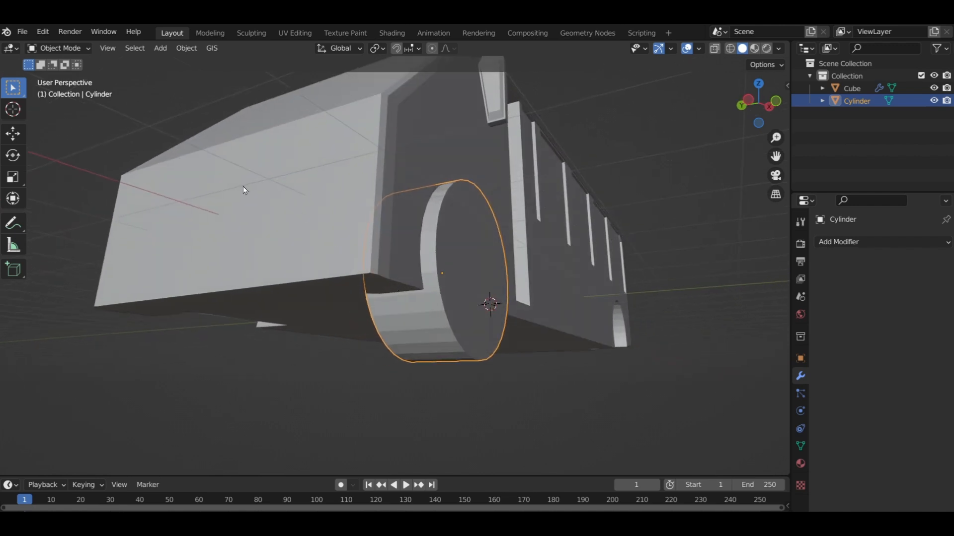
click(75, 48)
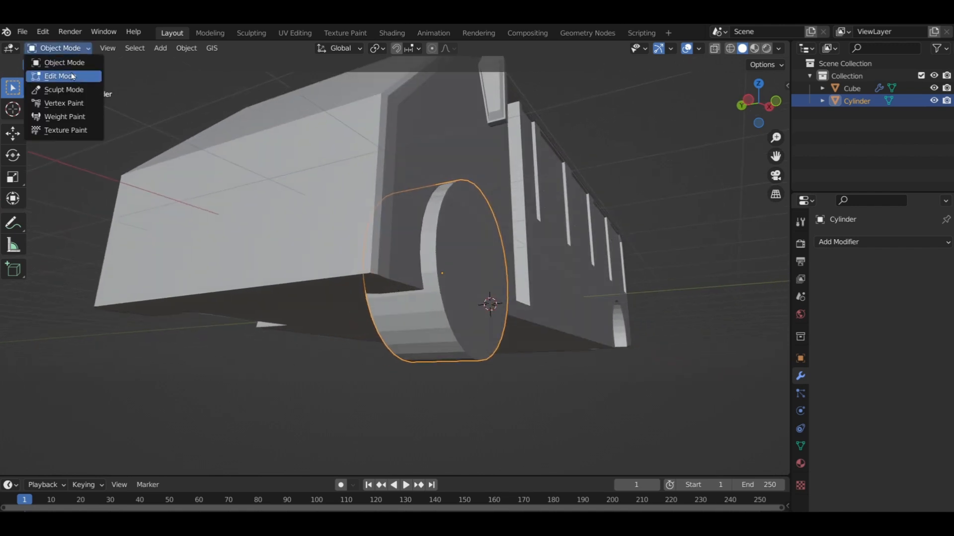
click(73, 76)
middle_drag(407, 298, 442, 276)
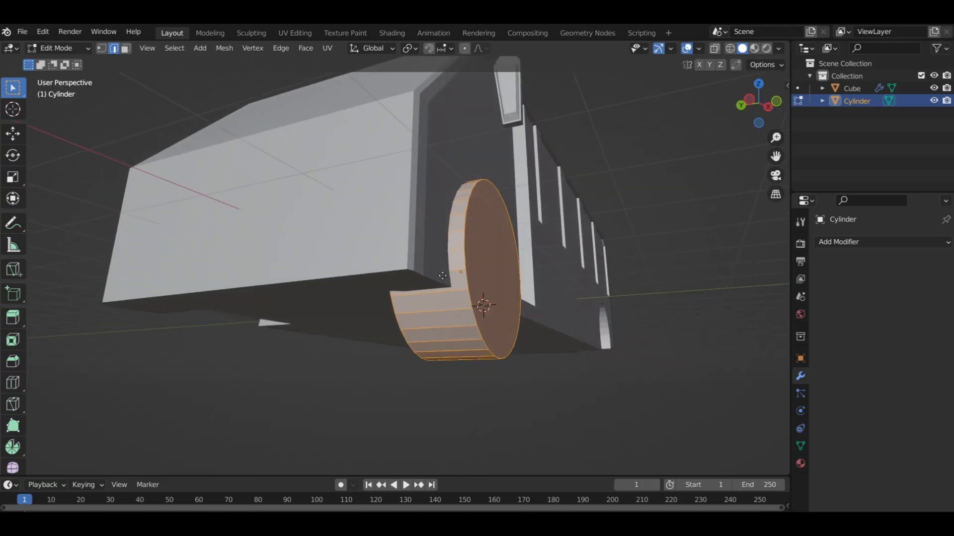
key(g)
key(y)
click(579, 283)
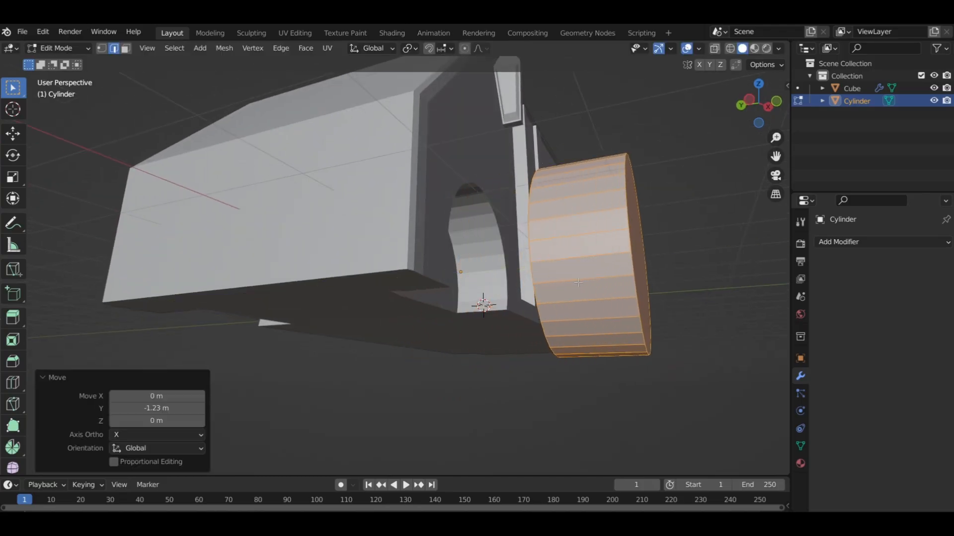
Bevel the wheel's outer and inner rim edge loops 0.266 m with 4 segments, and switch to face selection.
middle_drag(578, 282, 262, 183)
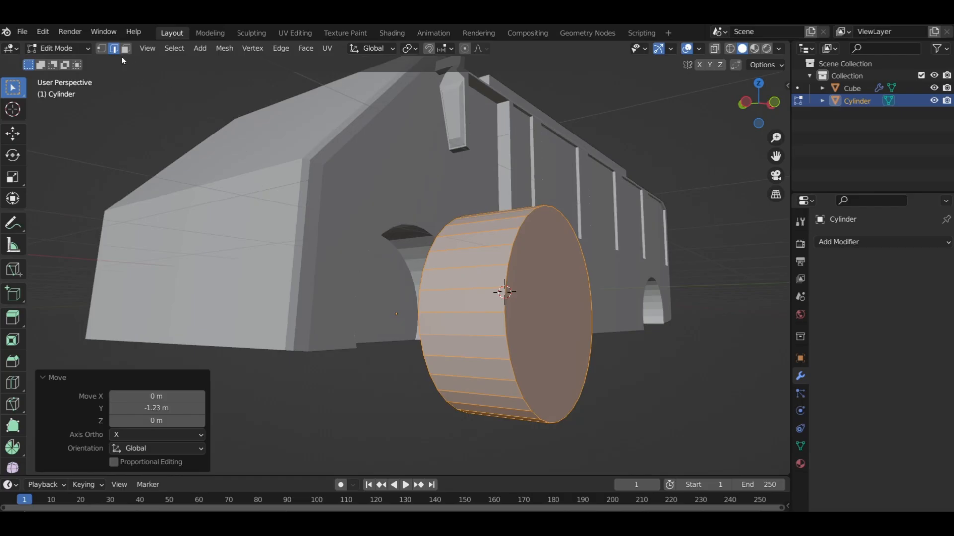
key(alt+a)
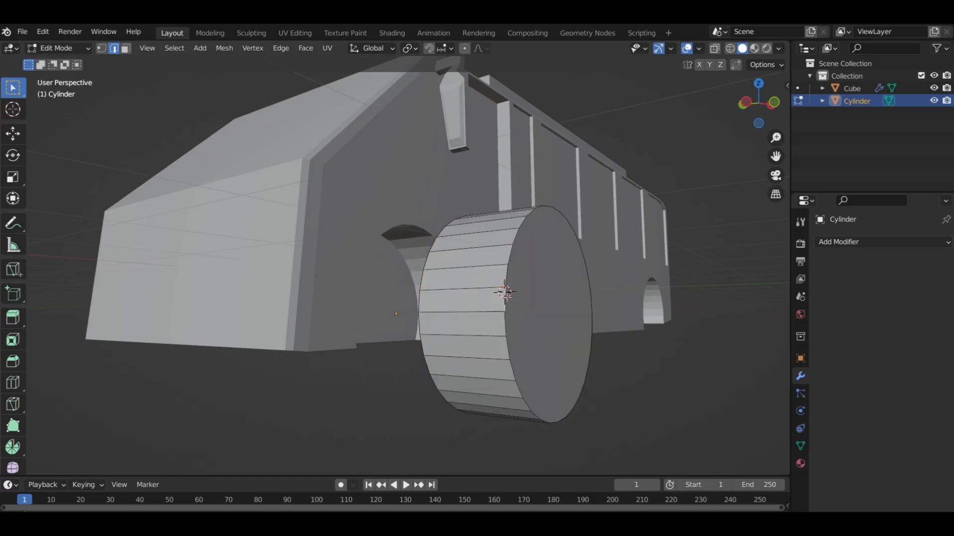
alt+click(591, 323)
alt+shift+click(420, 304)
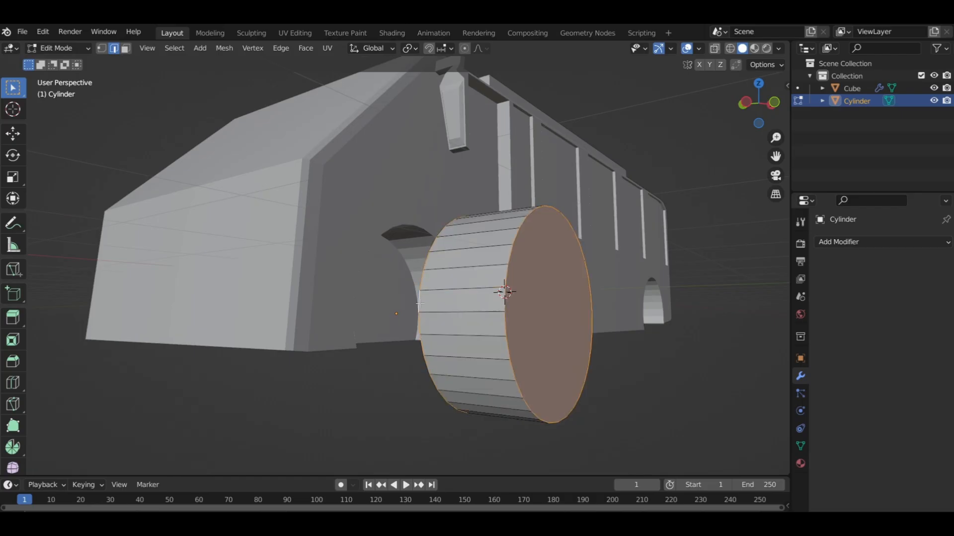
middle_drag(483, 308, 480, 324)
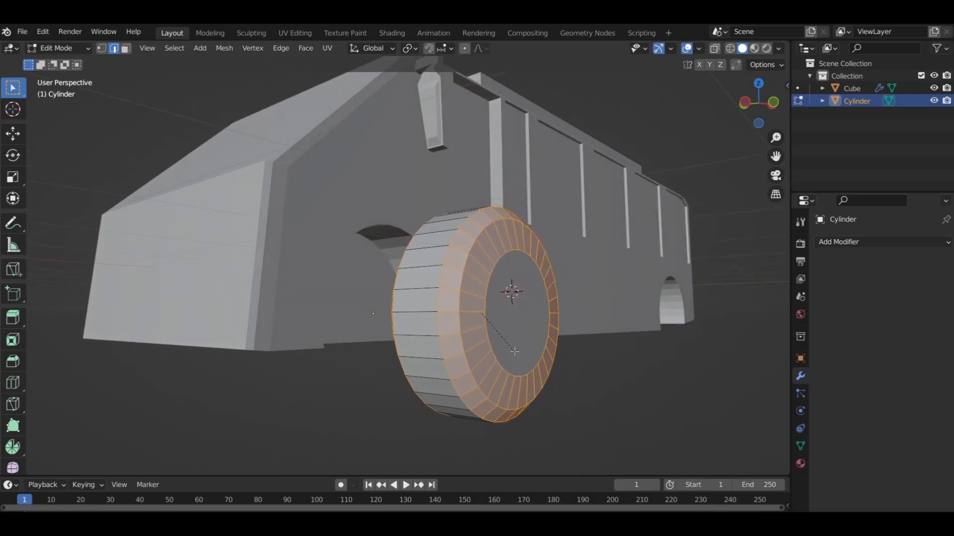
scroll(527, 350, up, 2)
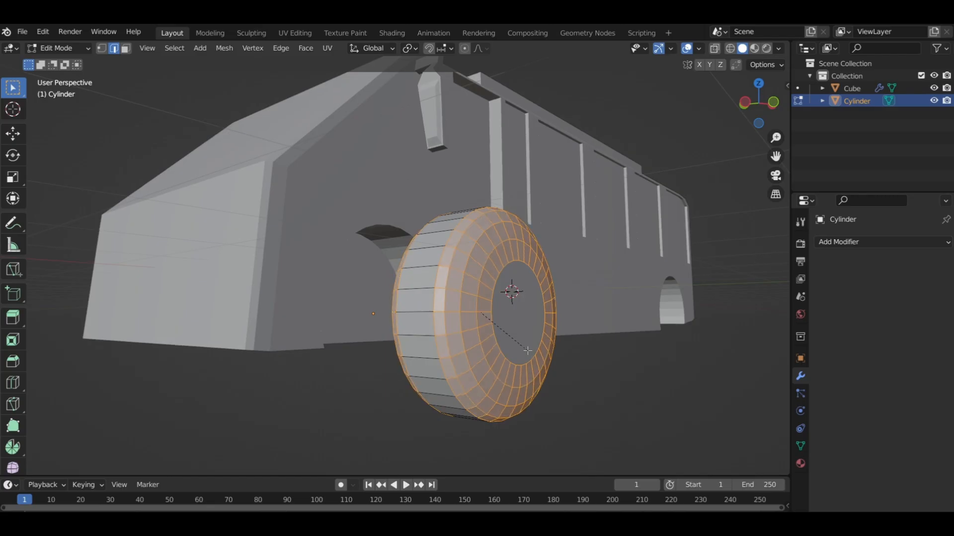
scroll(527, 350, up, 3)
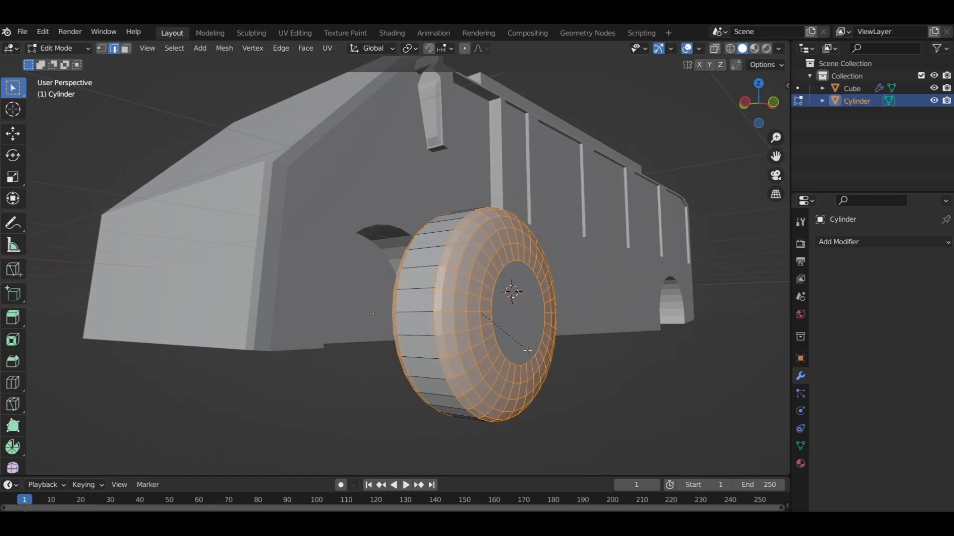
scroll(527, 350, up, 2)
scroll(528, 351, up, 2)
scroll(527, 351, up, 1)
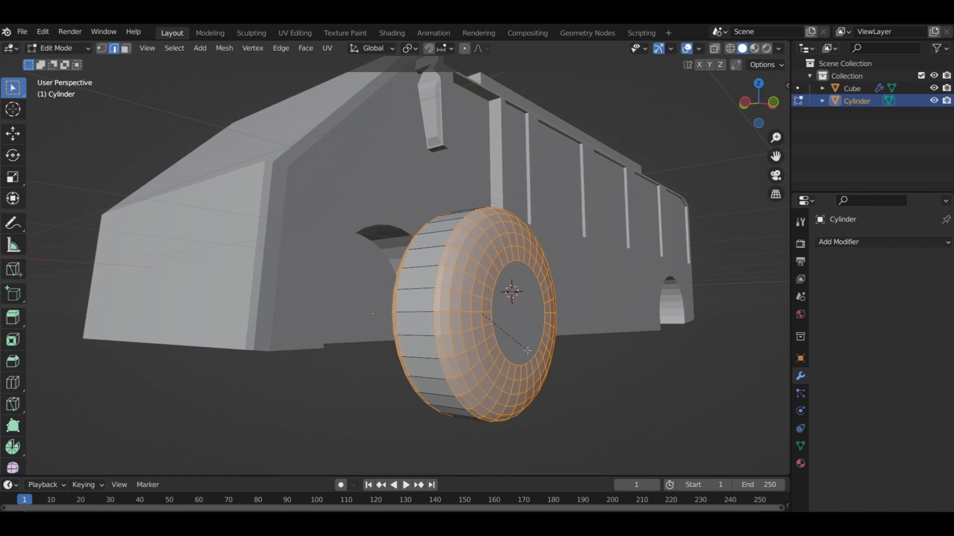
scroll(527, 350, down, 3)
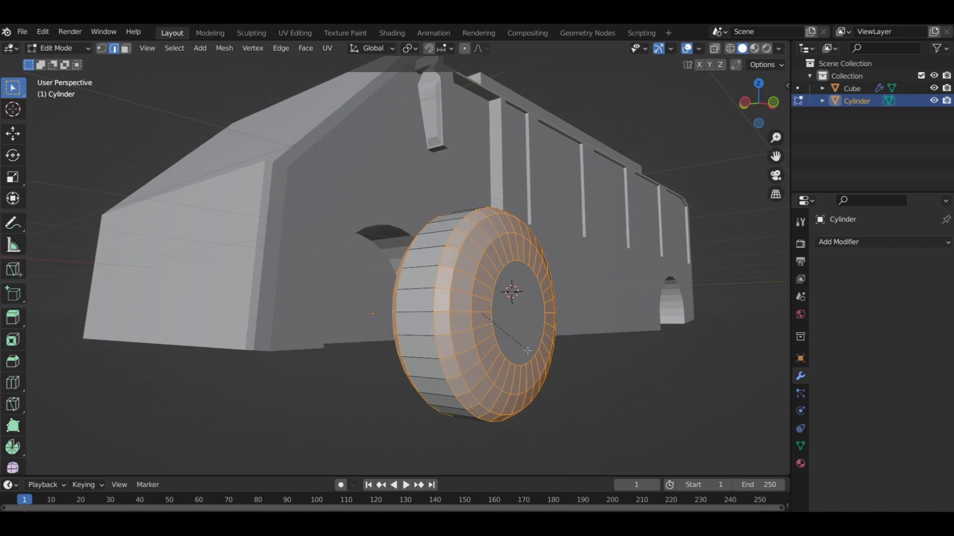
scroll(528, 351, up, 4)
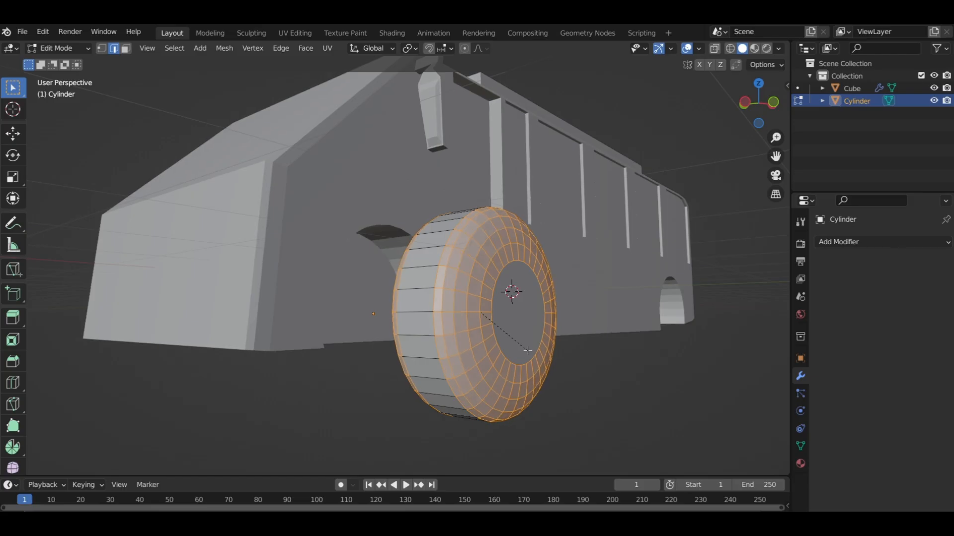
scroll(528, 351, up, 2)
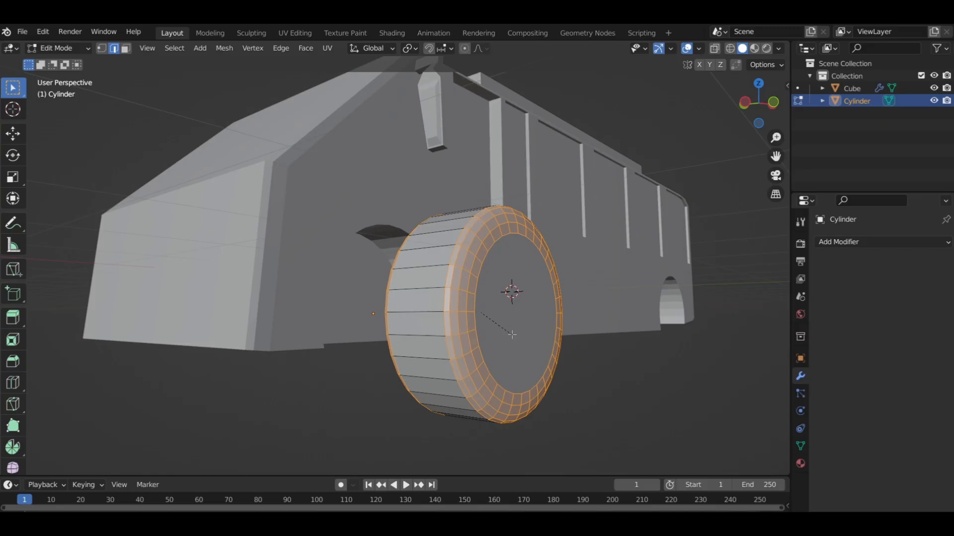
click(512, 335)
click(126, 48)
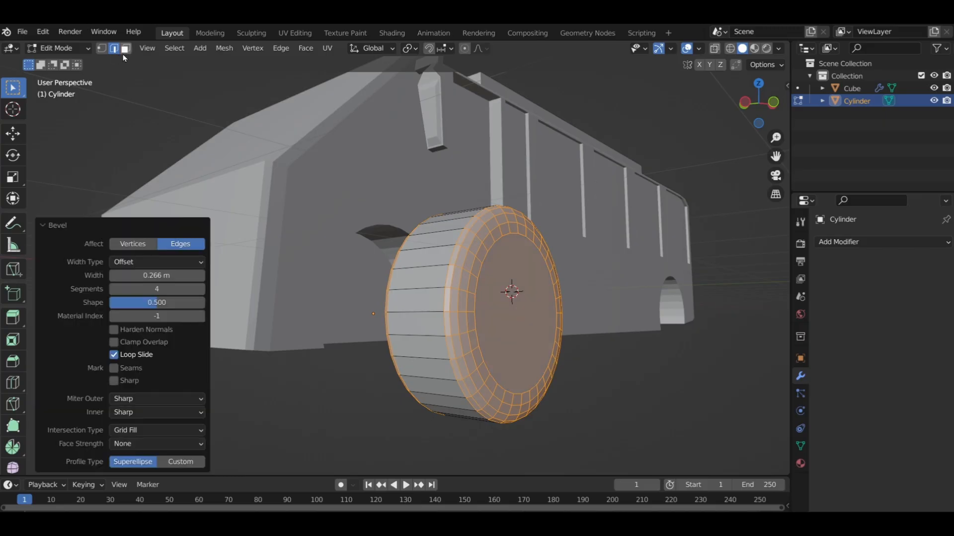
Move the wheel's outer cap face 0.049 m along Y into the wheel and scale it to 0.88.
click(526, 323)
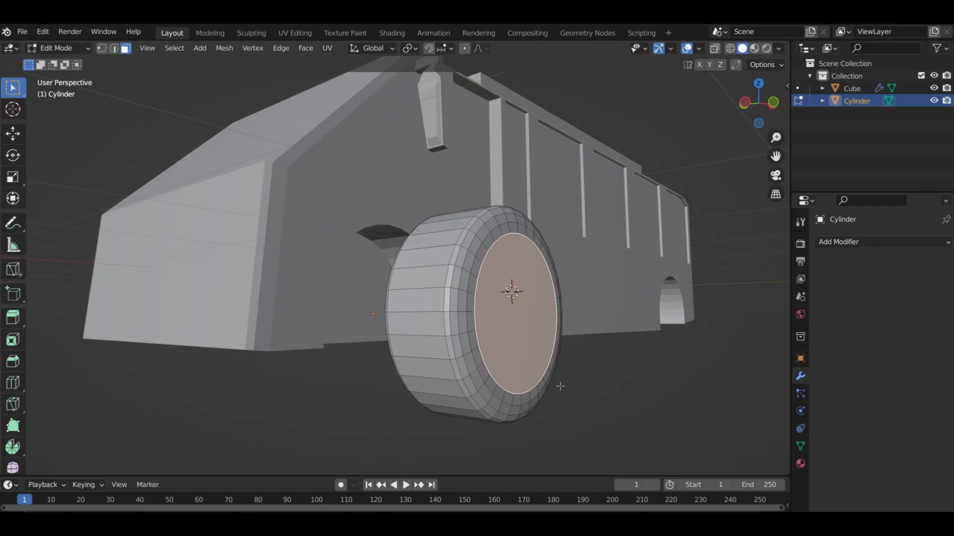
key(g)
key(y)
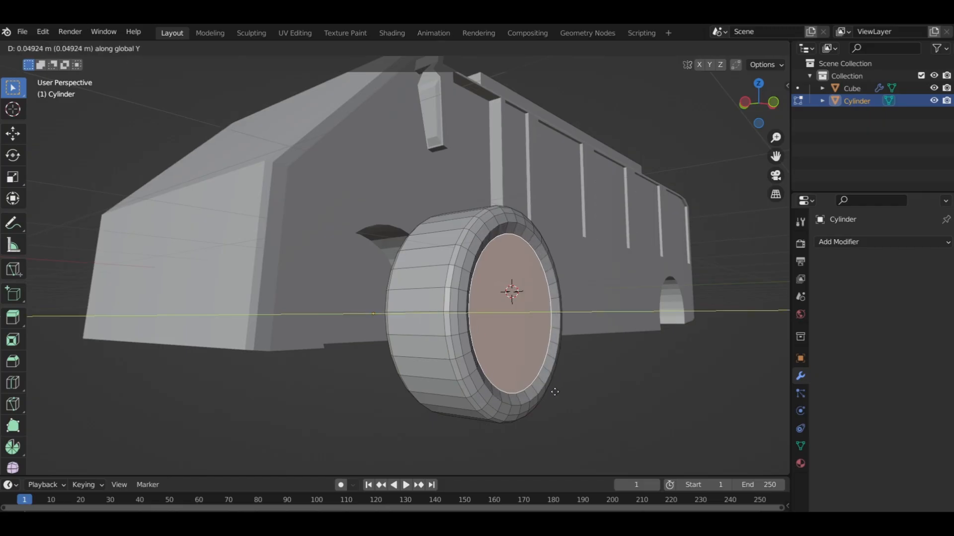
click(554, 392)
key(s)
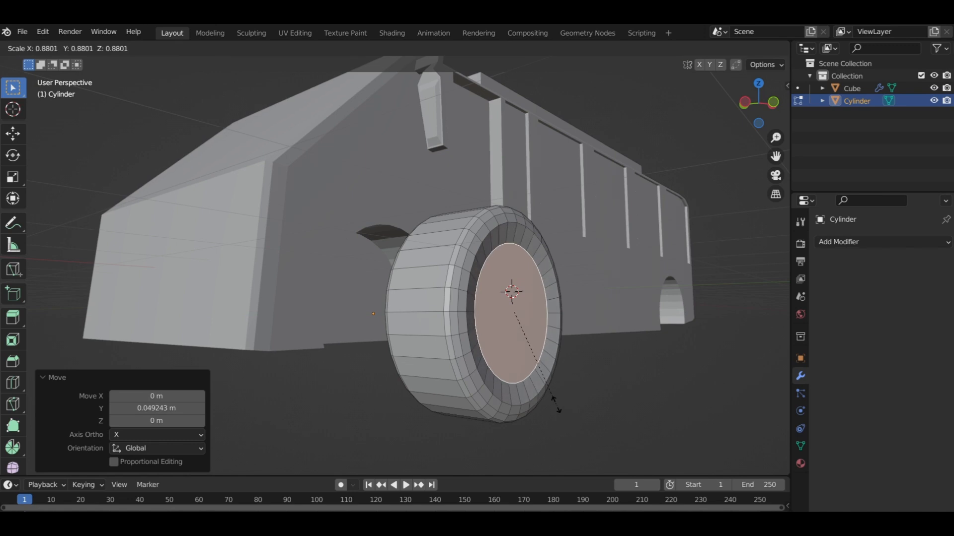
click(556, 405)
Move the cap face -0.012 m along Y and extrude it along its normal by -0.38 m to recess the rim.
key(g)
key(y)
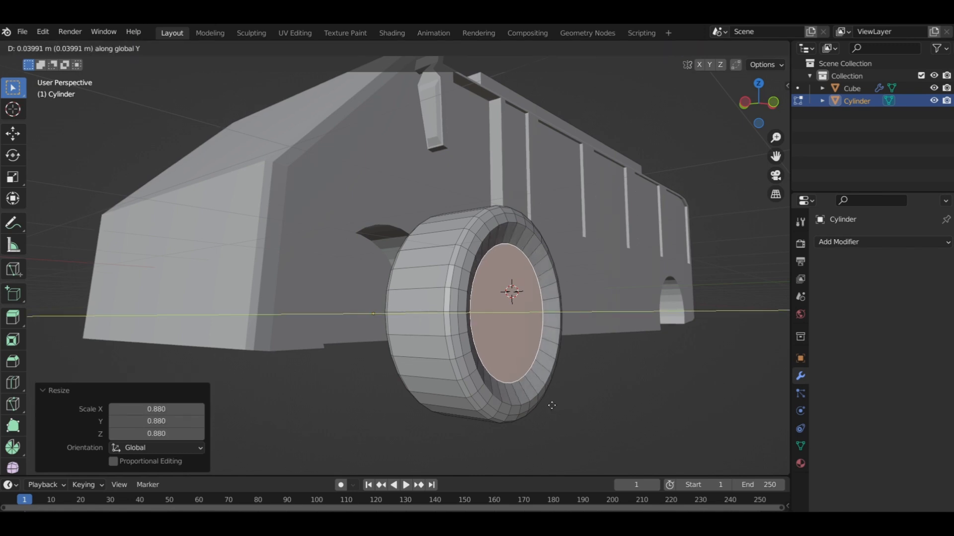
click(557, 409)
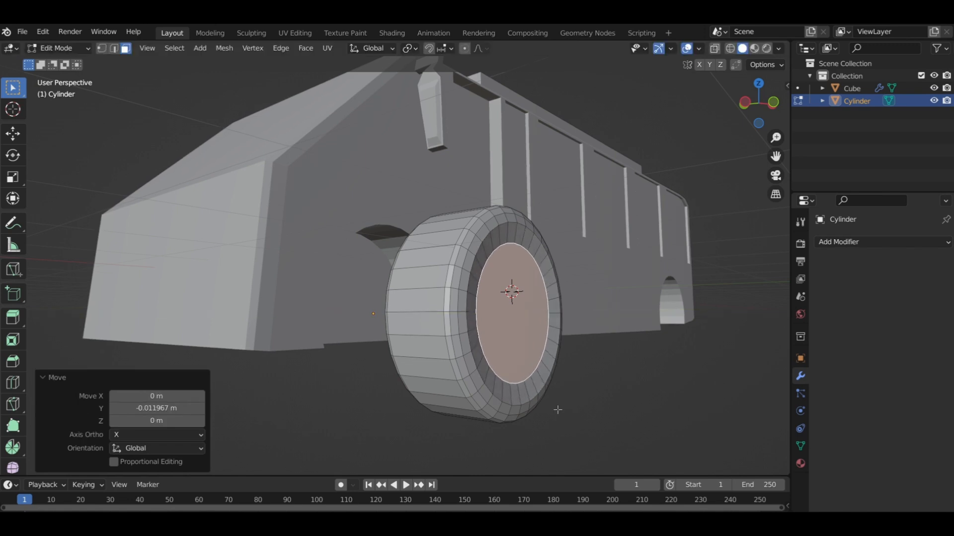
key(alt+e)
click(557, 410)
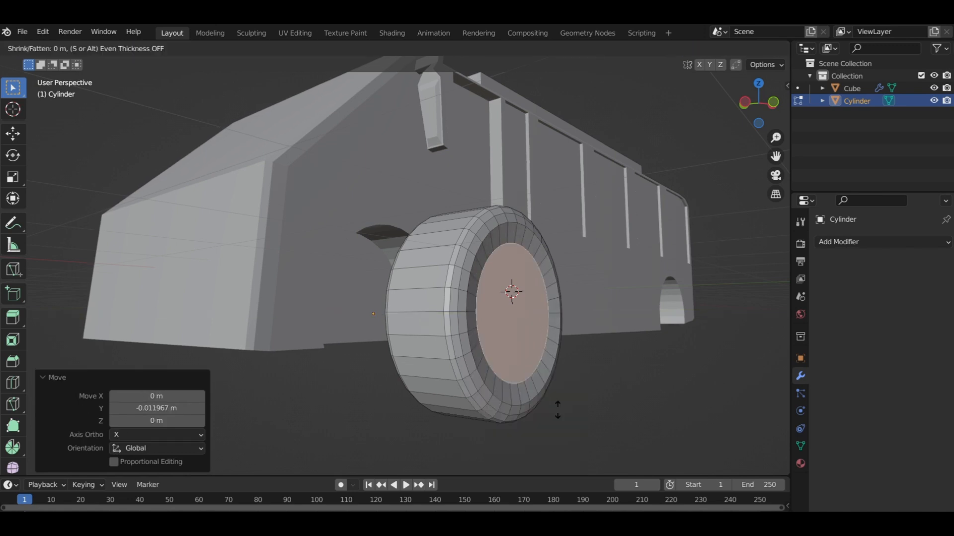
click(554, 435)
Inset the recessed face 0.4115 m and extrude the inner face 0.348 m along its normal as a hub.
key(i)
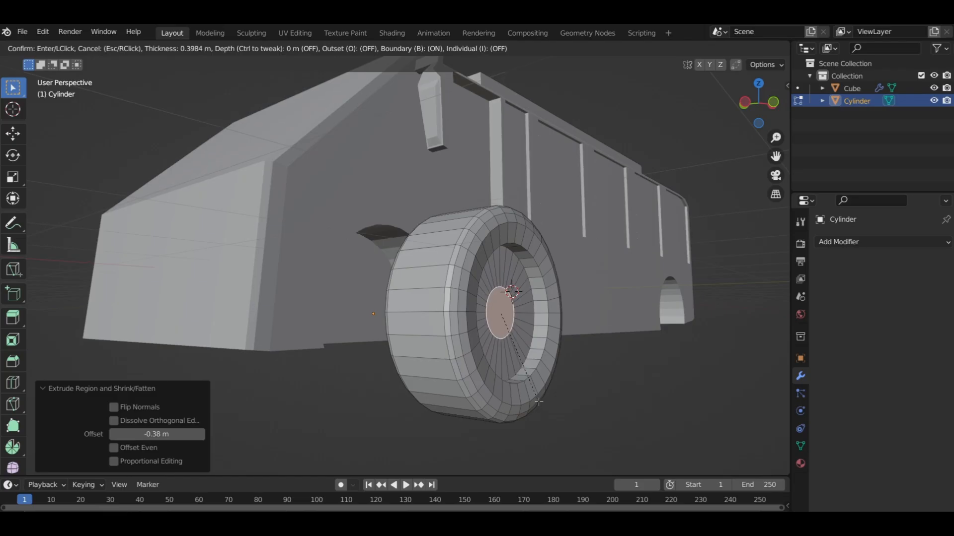
click(539, 400)
key(alt+e)
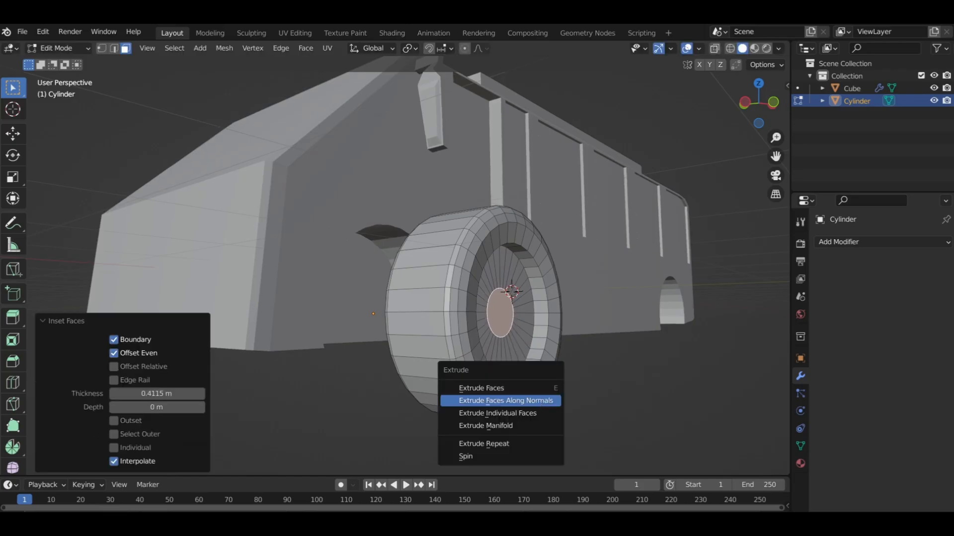
click(538, 397)
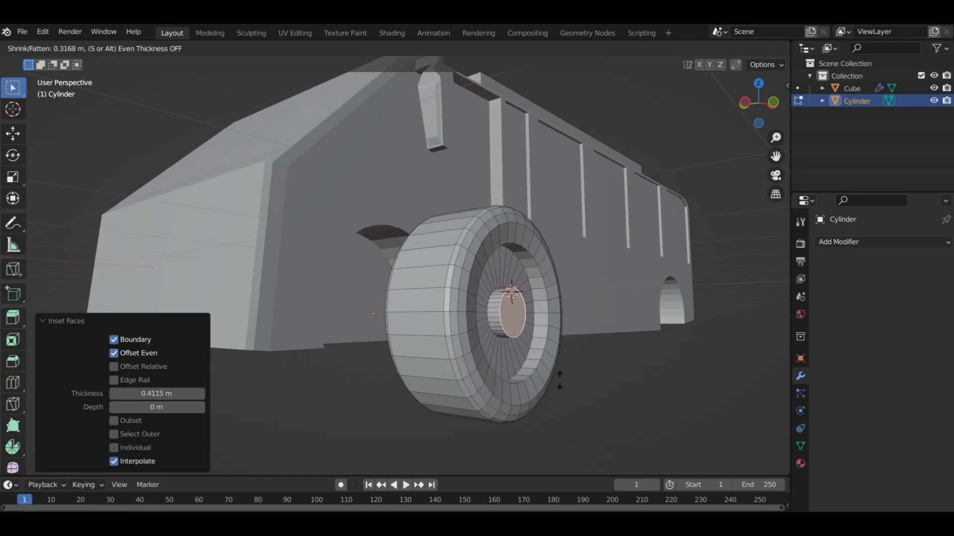
click(561, 378)
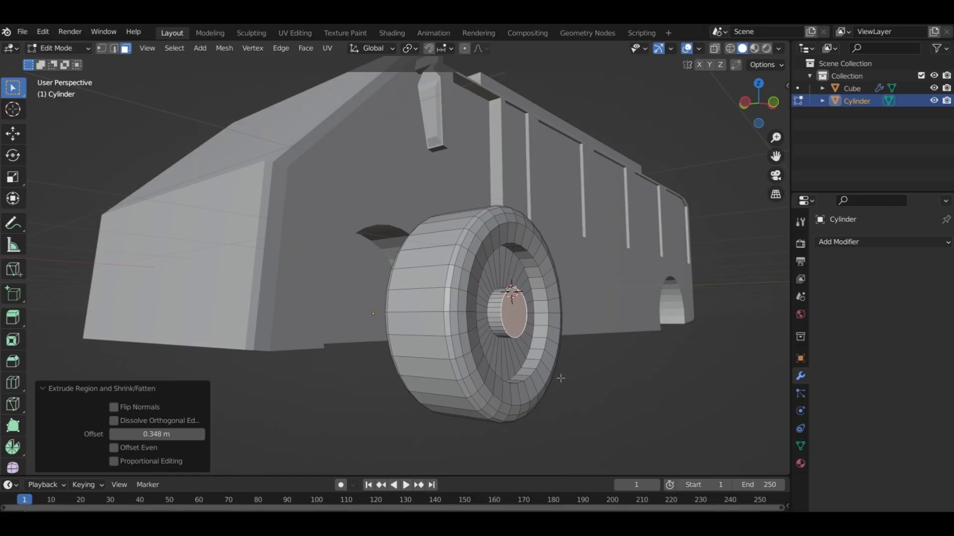
Duplicate the hub's end face in place and scale the copy to 0.247, and again by 0.652.
key(shift+d)
right_click(561, 379)
key(s)
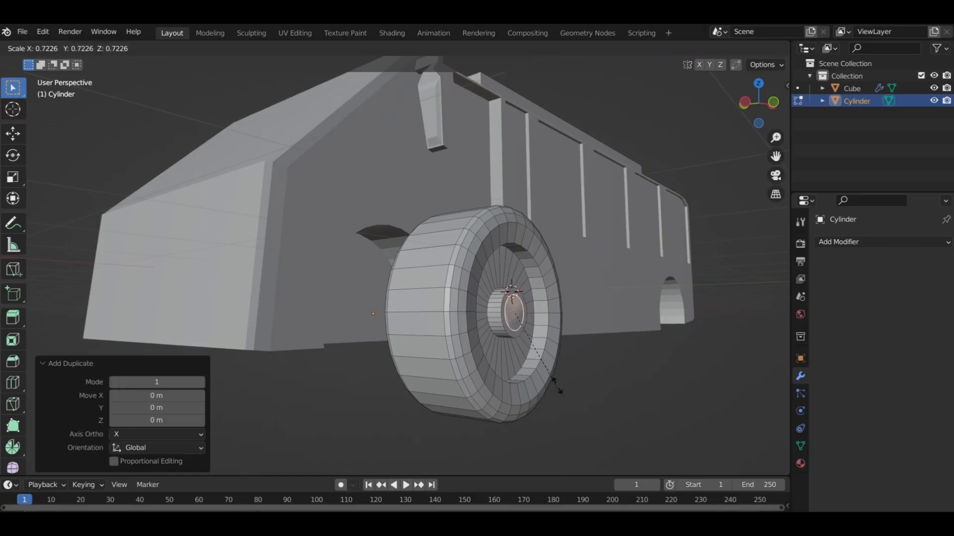
click(535, 334)
key(KP_1)
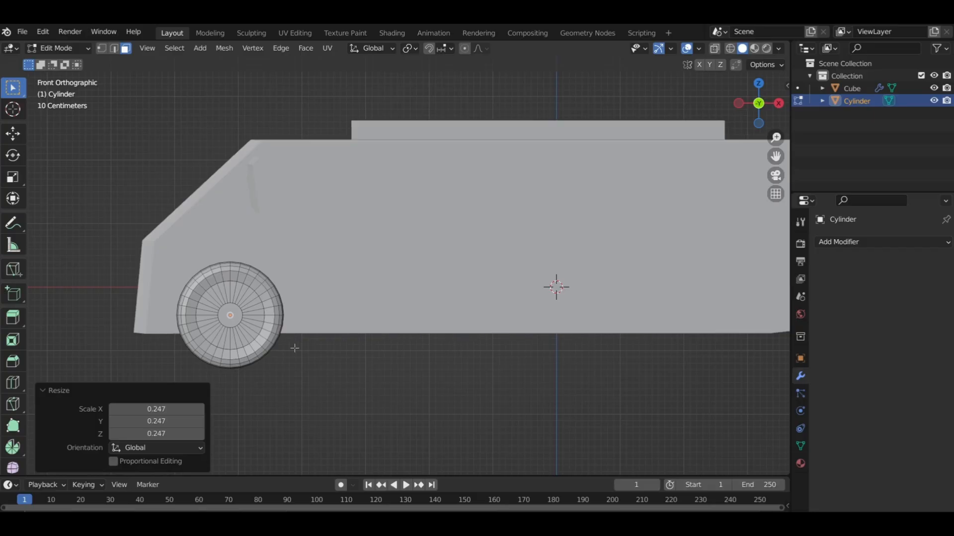
shift+middle_drag(301, 351, 565, 351)
scroll(438, 307, up, 8)
scroll(485, 313, down, 5)
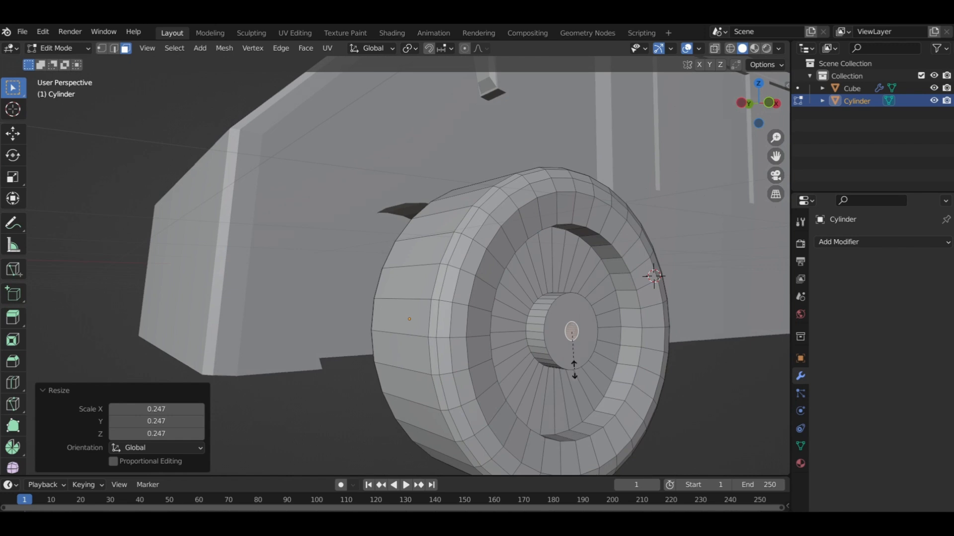
key(s)
click(570, 359)
Extrude the small duplicated face 0.0857 m along its normal to form a centre wheel stud.
key(alt+e)
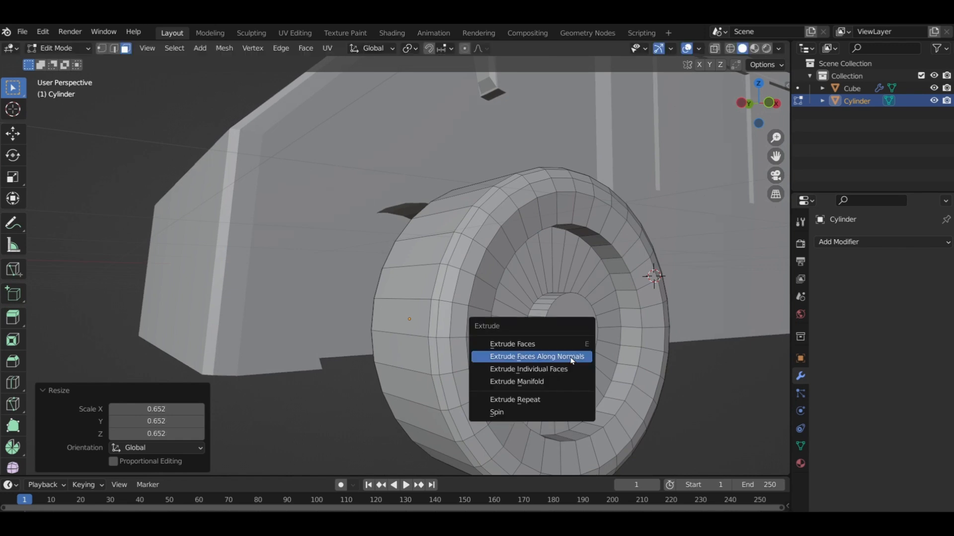
click(571, 357)
click(580, 348)
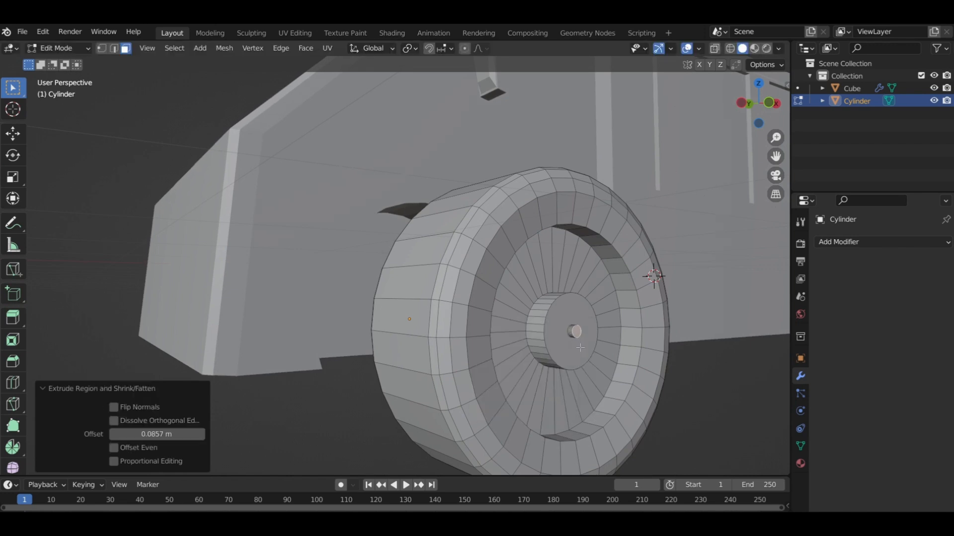
Select the whole centre stud and, in front view, place four duplicates around it near the hub's edge, one on each side.
key(ctrl+l)
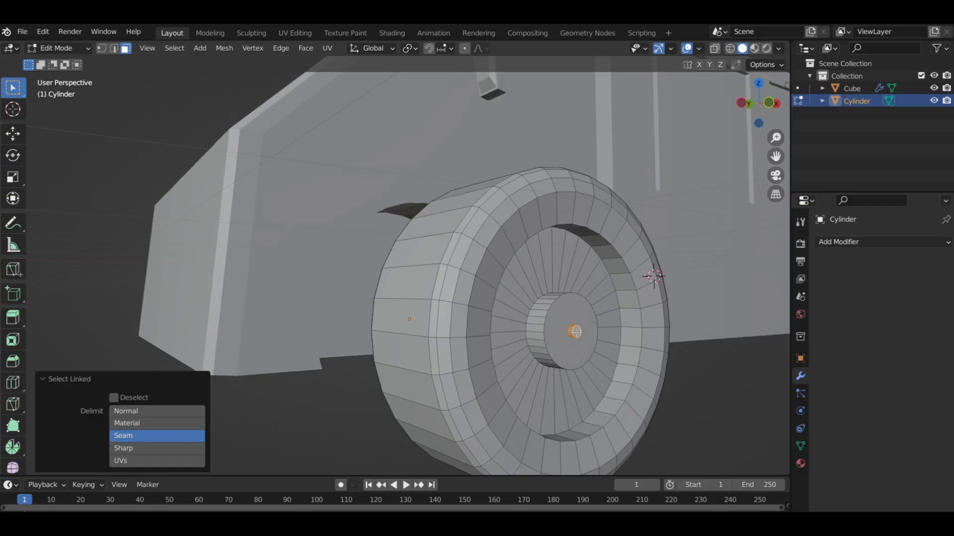
key(KP_1)
key(KP_Decimal)
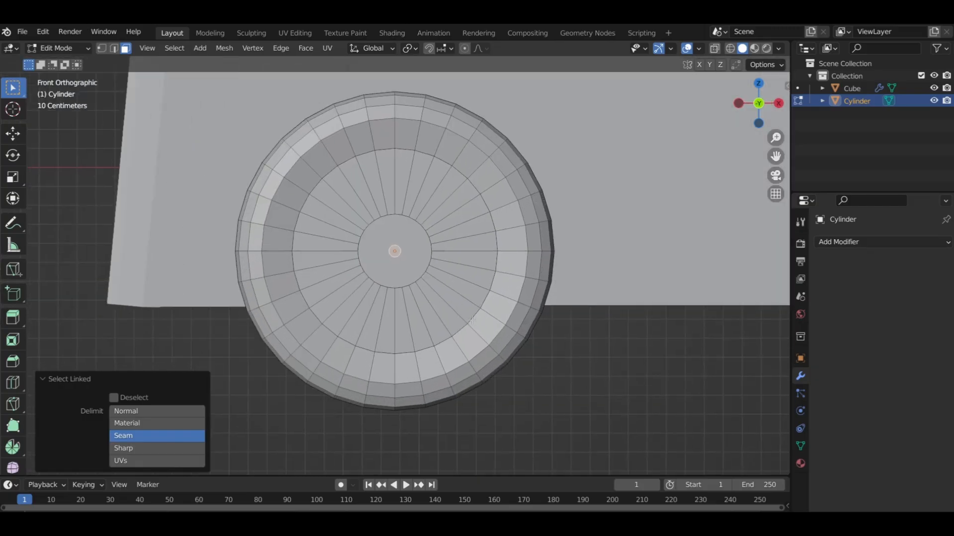
scroll(471, 320, up, 3)
key(shift+d)
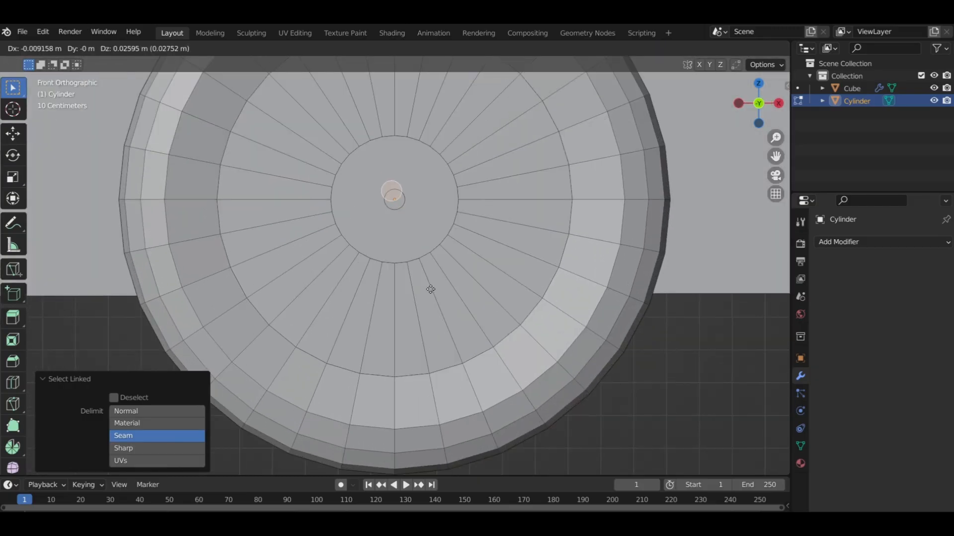
click(433, 262)
key(shift+d)
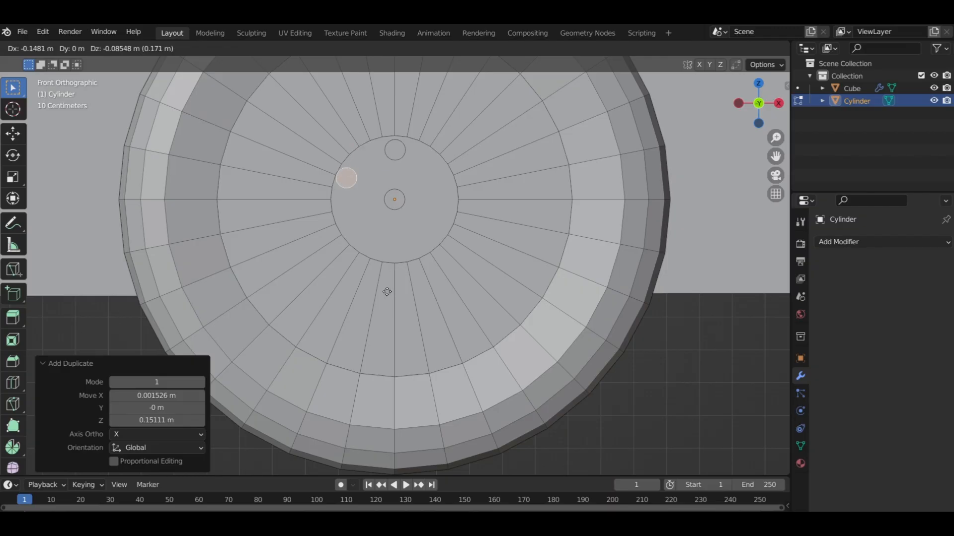
click(387, 320)
key(shift+d)
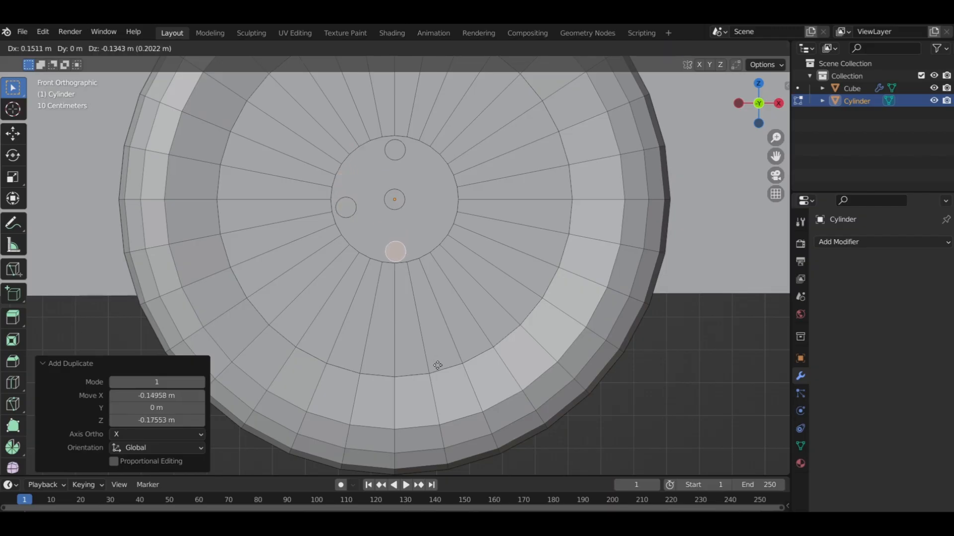
click(438, 365)
key(shift+d)
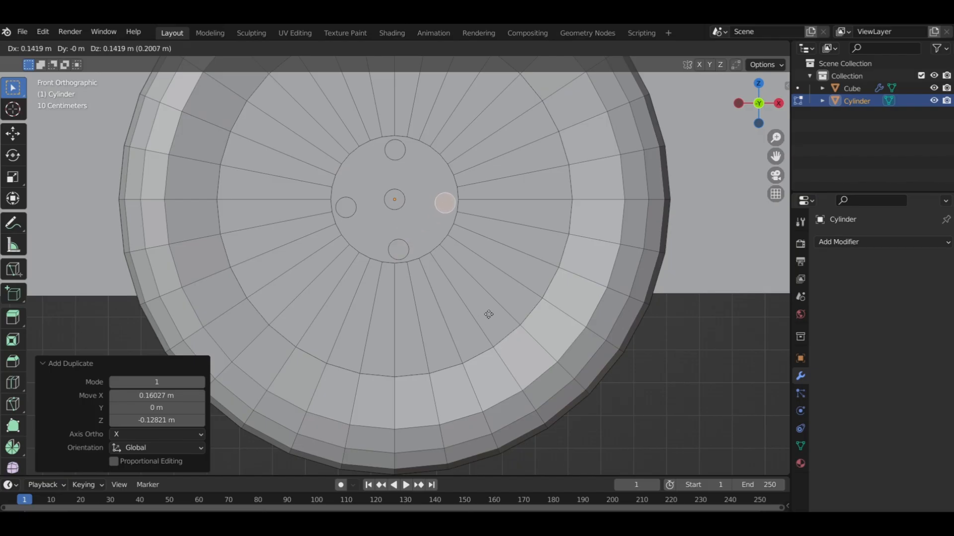
click(489, 309)
Bevel the hub's front edge loop 0.0155 m with 2 segments and save the file.
middle_drag(462, 276, 719, 230)
scroll(451, 281, up, 5)
middle_drag(451, 280, 109, 65)
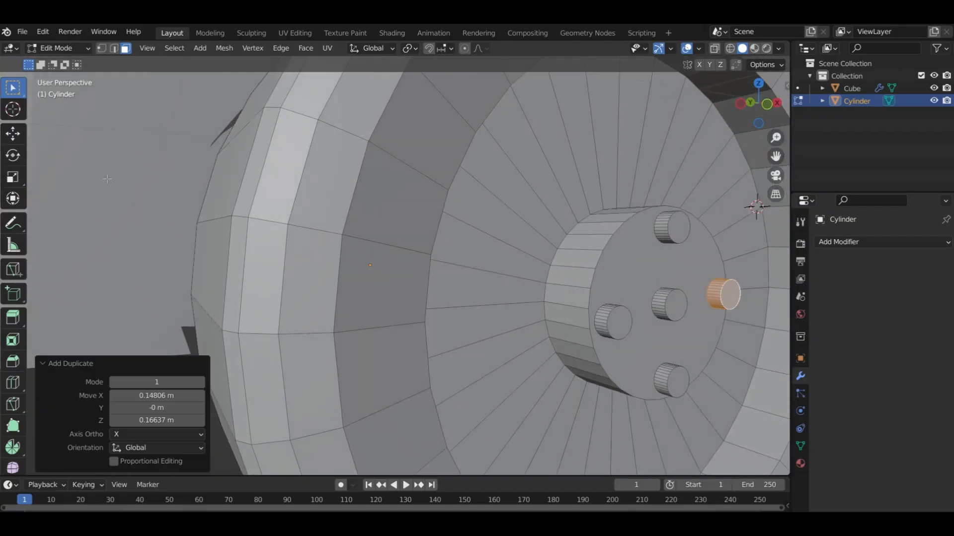
click(114, 49)
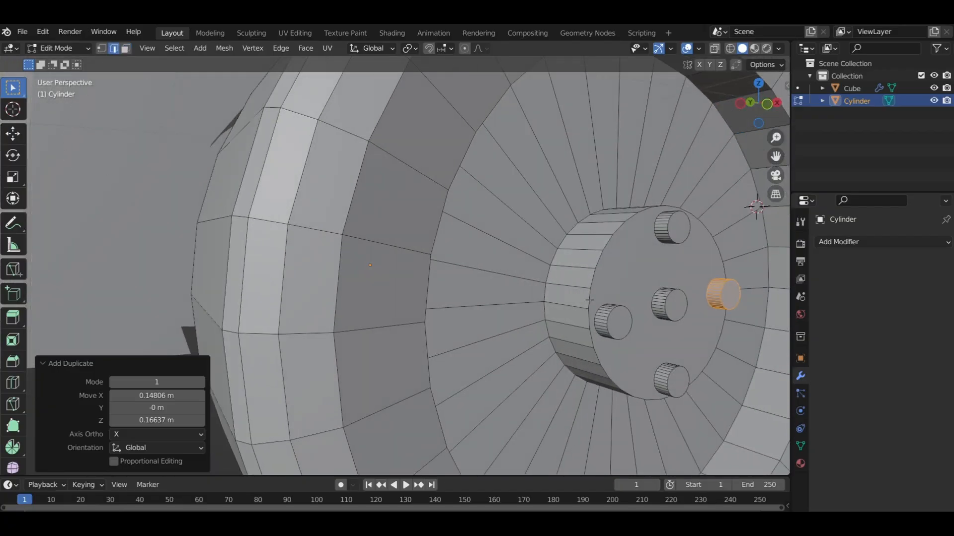
key(alt+a)
alt+click(590, 301)
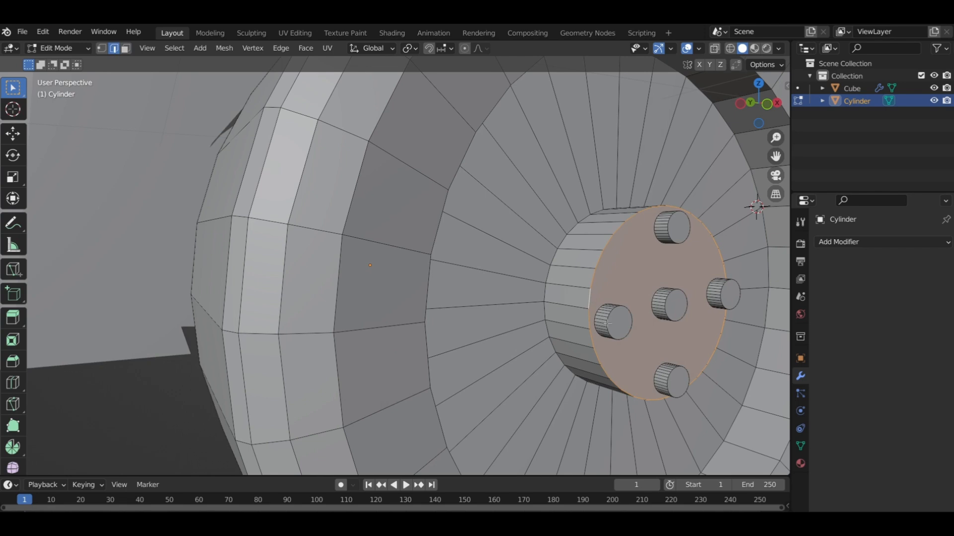
key(e)
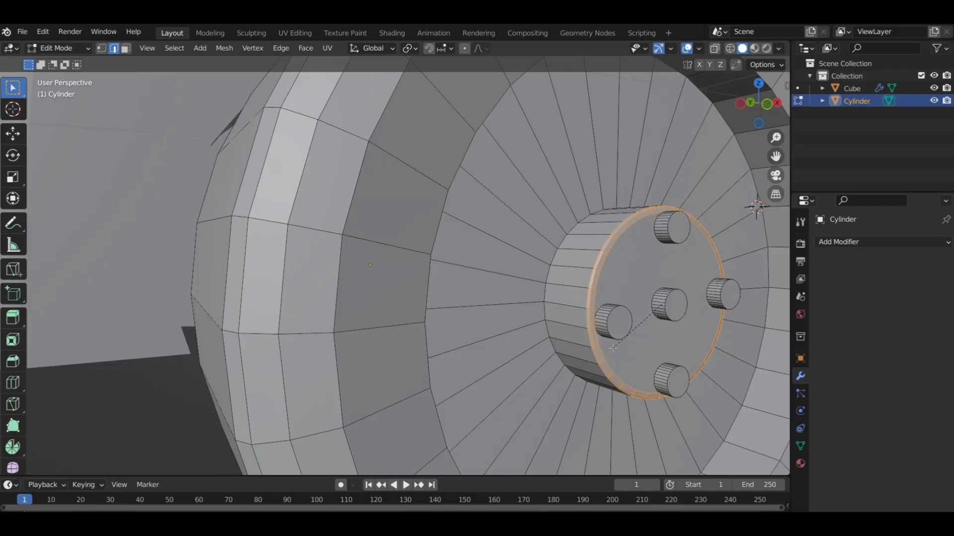
click(613, 348)
click(23, 31)
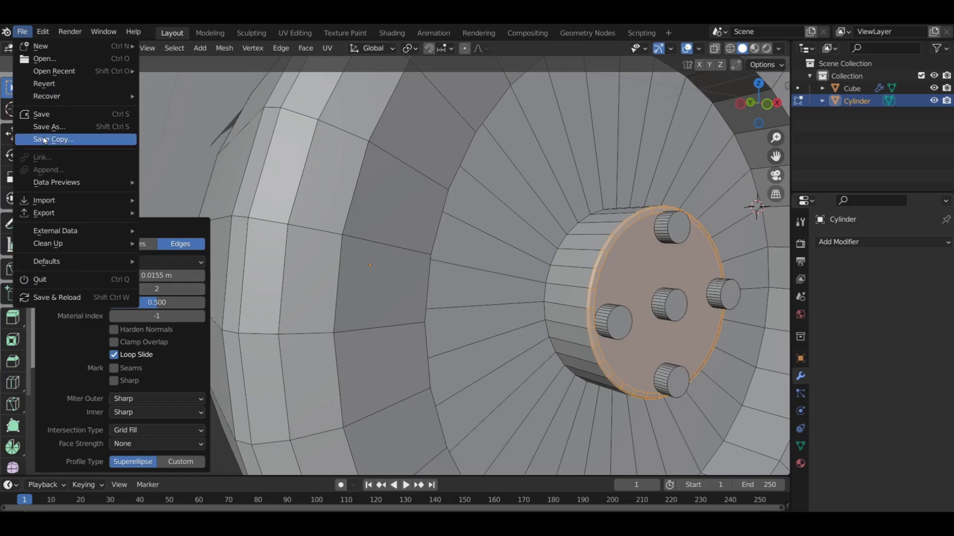
click(42, 114)
Return to Object Mode and move the front wheel about 1.256 m along Y into its wheel arch.
click(57, 48)
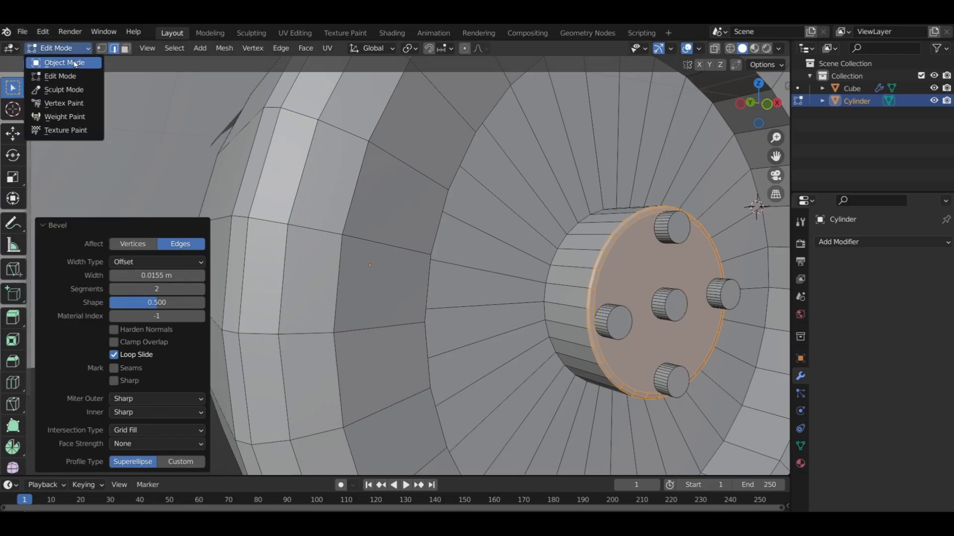
click(74, 64)
scroll(490, 276, down, 8)
click(621, 332)
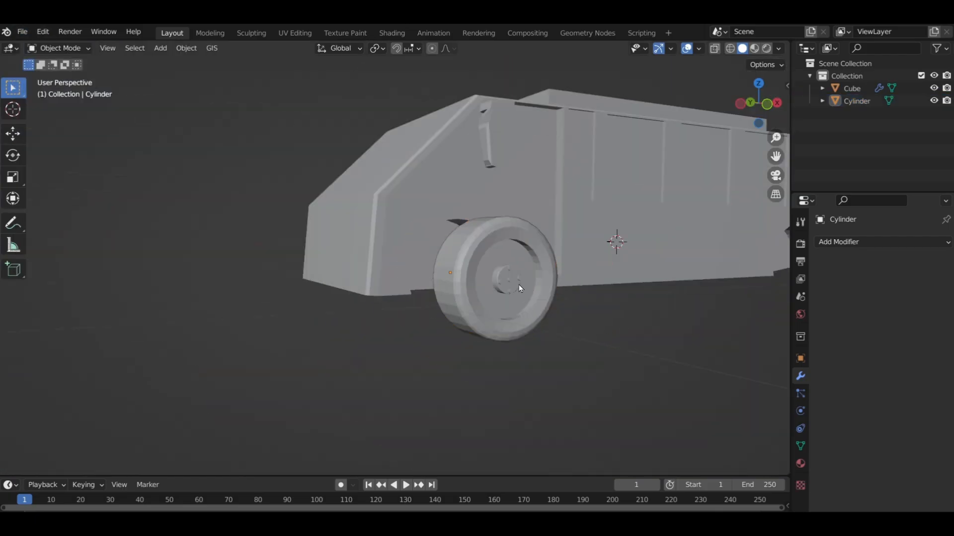
click(520, 288)
middle_drag(518, 279, 587, 254)
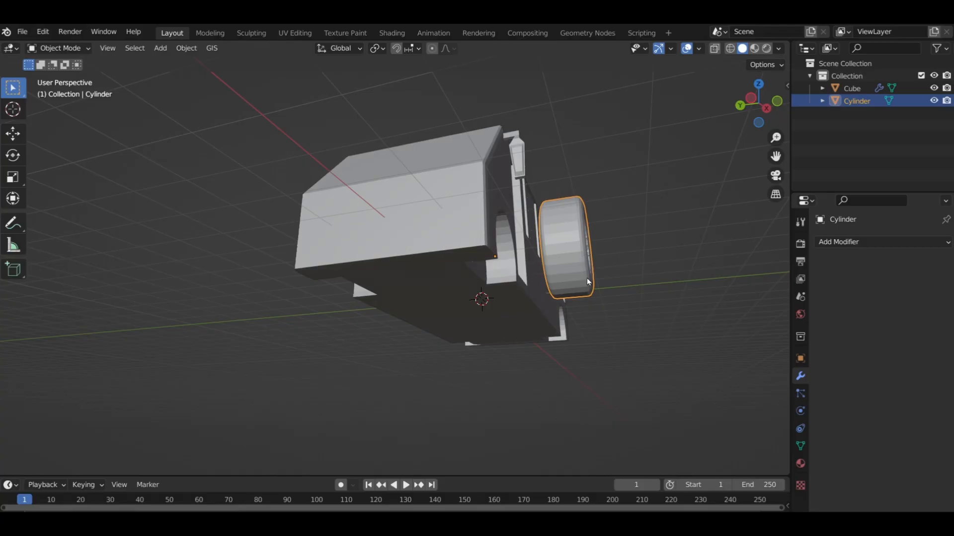
key(g)
key(y)
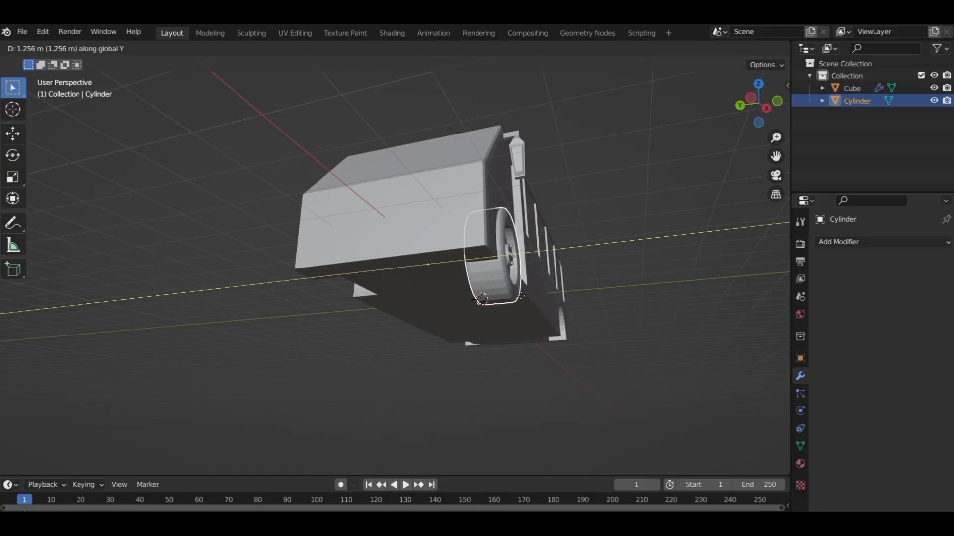
click(520, 298)
Scale the front wheel to 0.946 and shift it about -0.0275 m along Y to fit the arch.
middle_drag(521, 298, 409, 341)
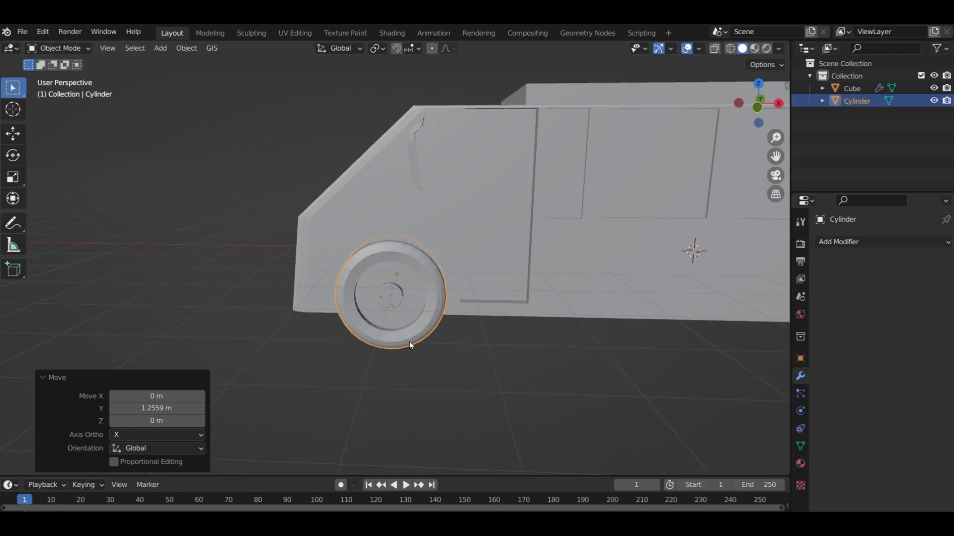
key(KP_1)
scroll(409, 341, up, 2)
key(s)
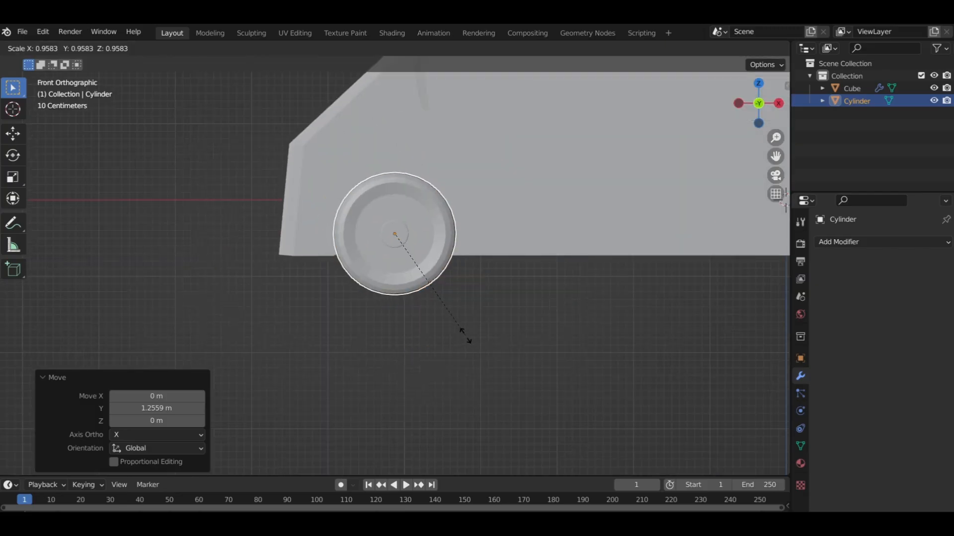
click(462, 323)
middle_drag(462, 323, 551, 291)
key(g)
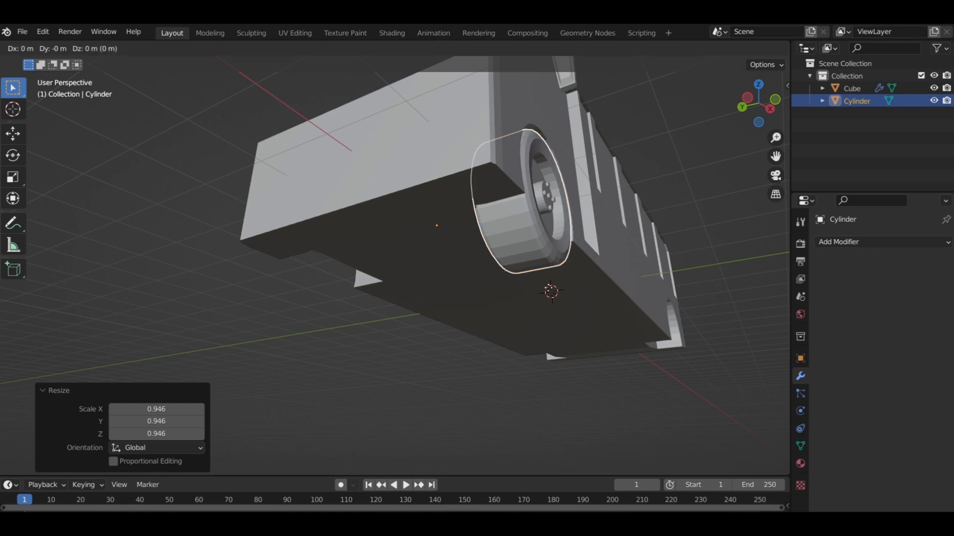
key(y)
click(551, 292)
Duplicate the front wheel about 8.673 m along X into the rear wheel arch.
key(KP_1)
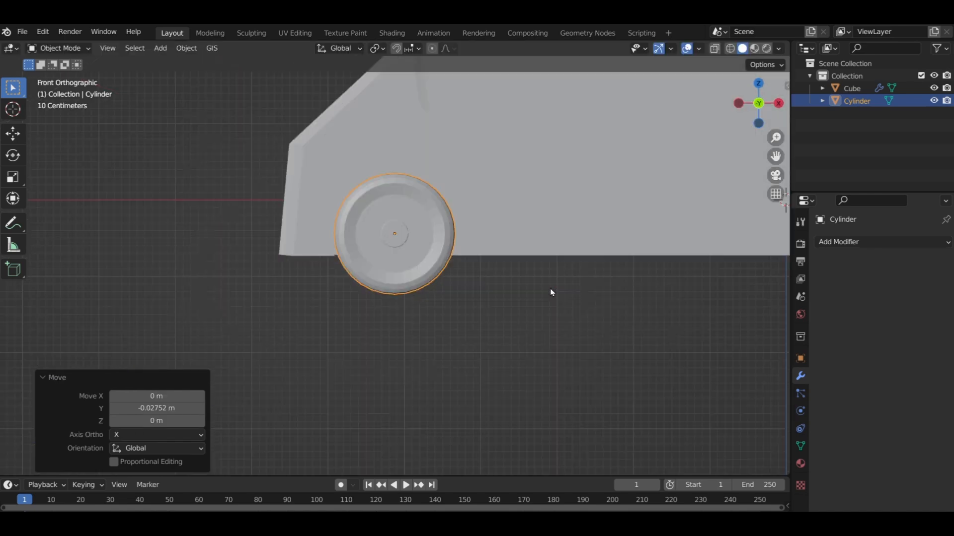
shift+middle_drag(553, 288, 482, 288)
scroll(405, 323, down, 3)
key(shift+d)
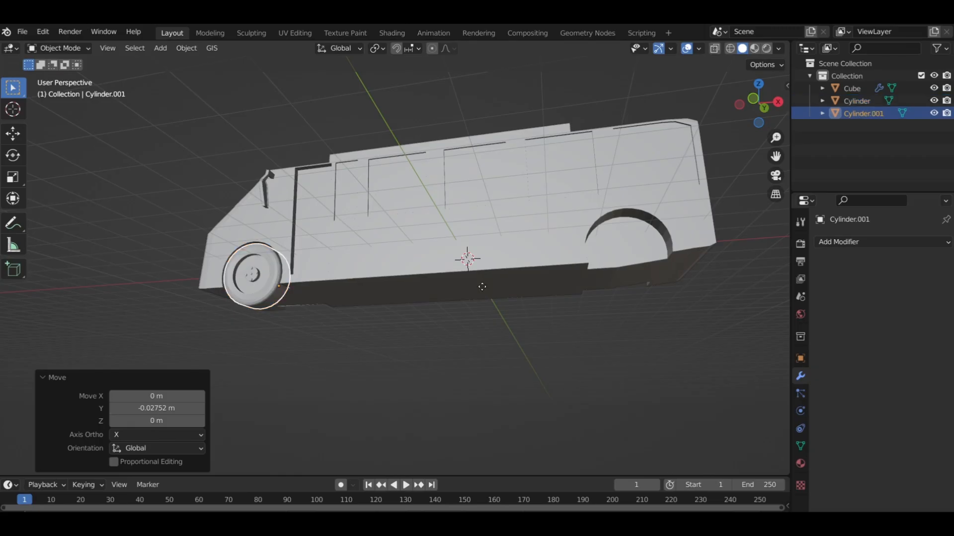
key(x)
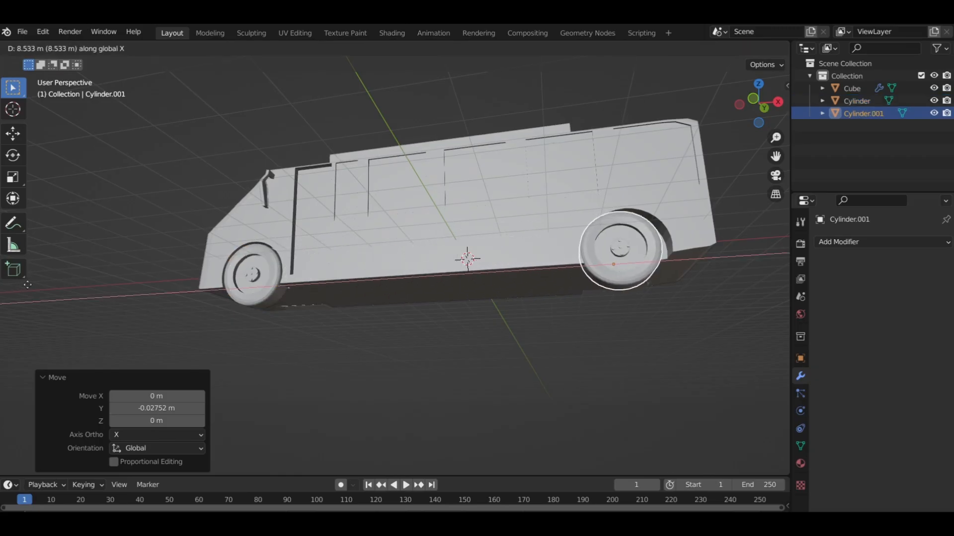
click(100, 298)
middle_drag(377, 271, 531, 282)
key(KP_1)
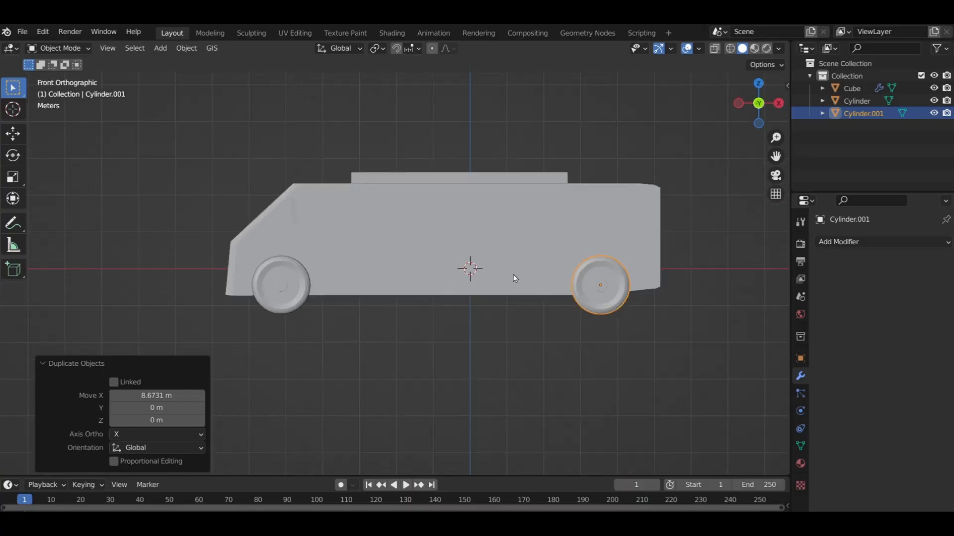
Add a Mirror modifier to the rear wheel with the bus body Cube as mirror object, mirroring on the Y axis only.
click(869, 242)
click(694, 385)
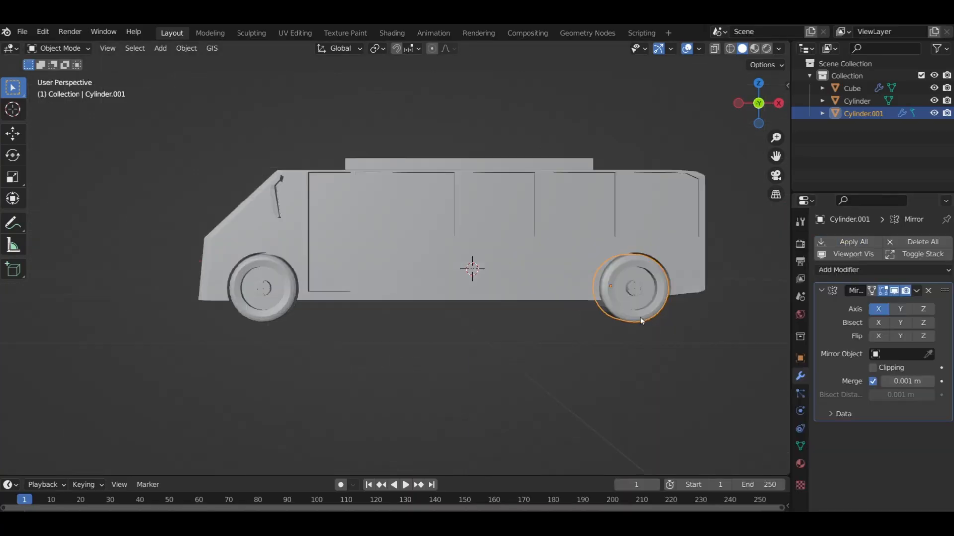
middle_drag(640, 317, 899, 385)
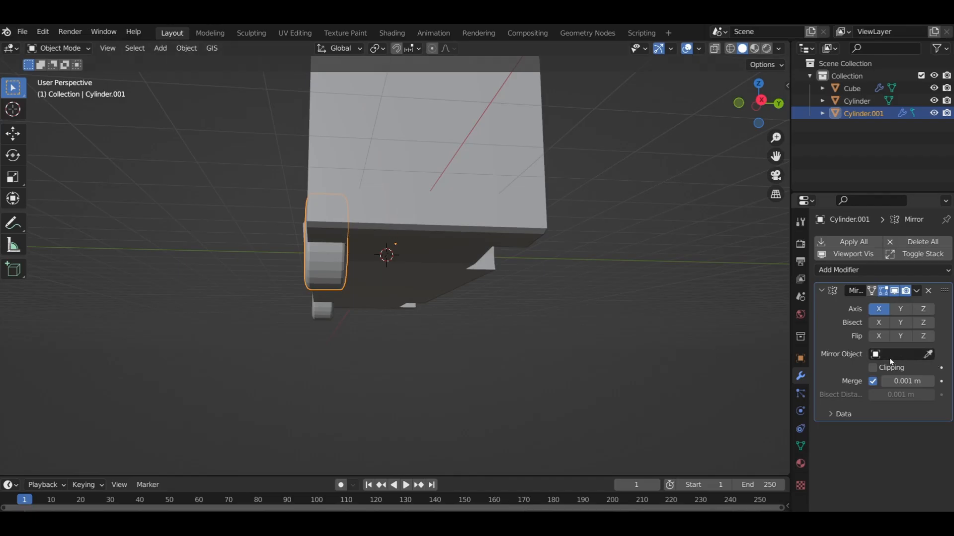
click(932, 356)
click(515, 160)
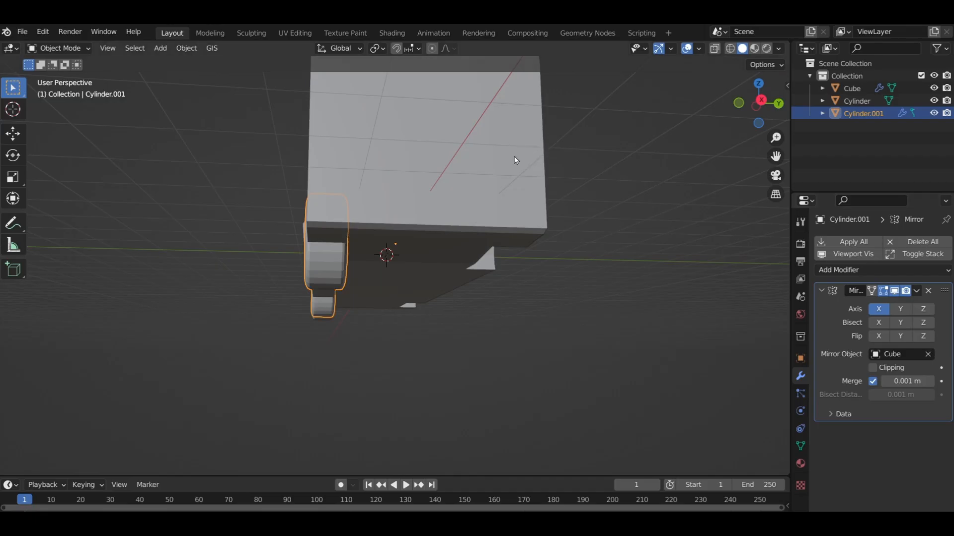
middle_drag(515, 160, 497, 278)
click(900, 310)
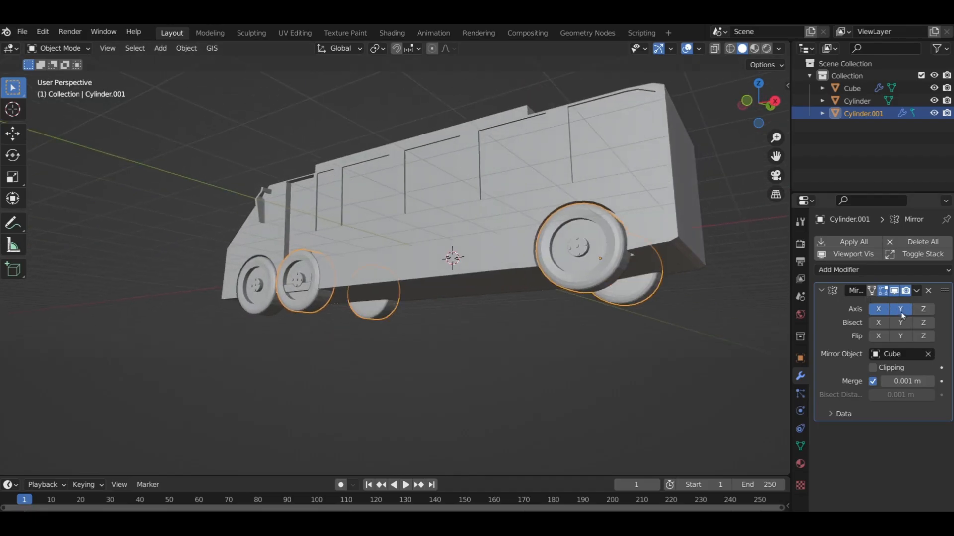
middle_drag(487, 233, 502, 293)
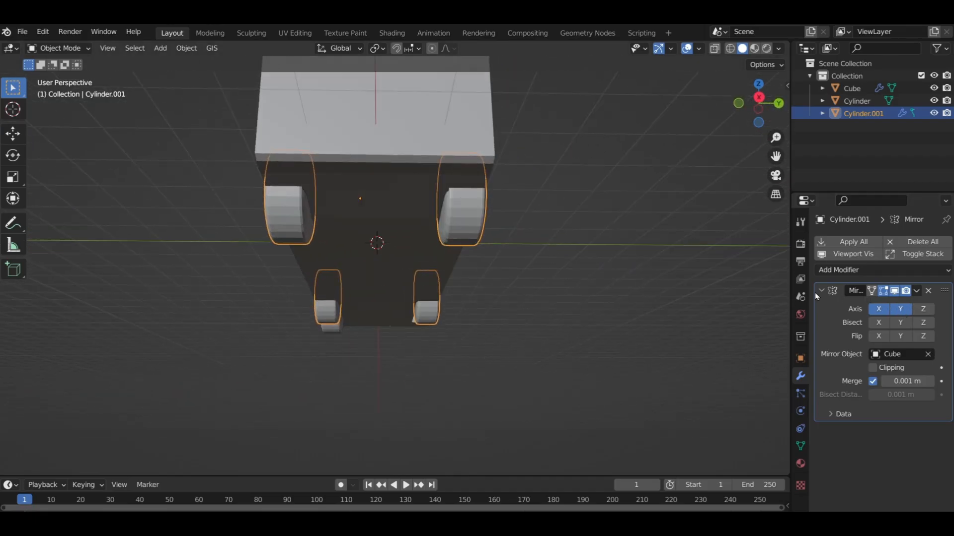
click(877, 310)
Mirror the front wheel across the bus body Cube with a Mirror modifier set to the Y axis only.
middle_drag(585, 291, 373, 242)
click(372, 245)
click(824, 243)
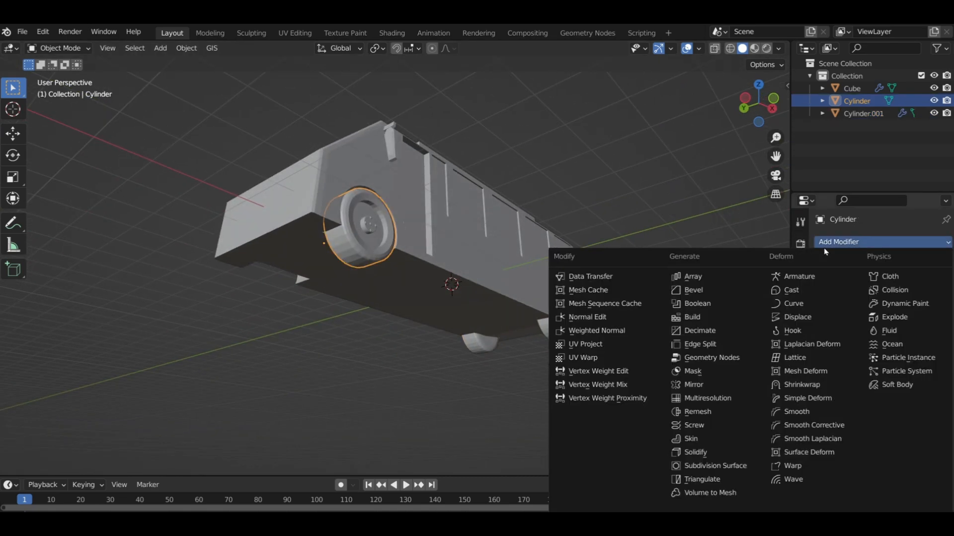
click(704, 391)
middle_drag(532, 312, 586, 318)
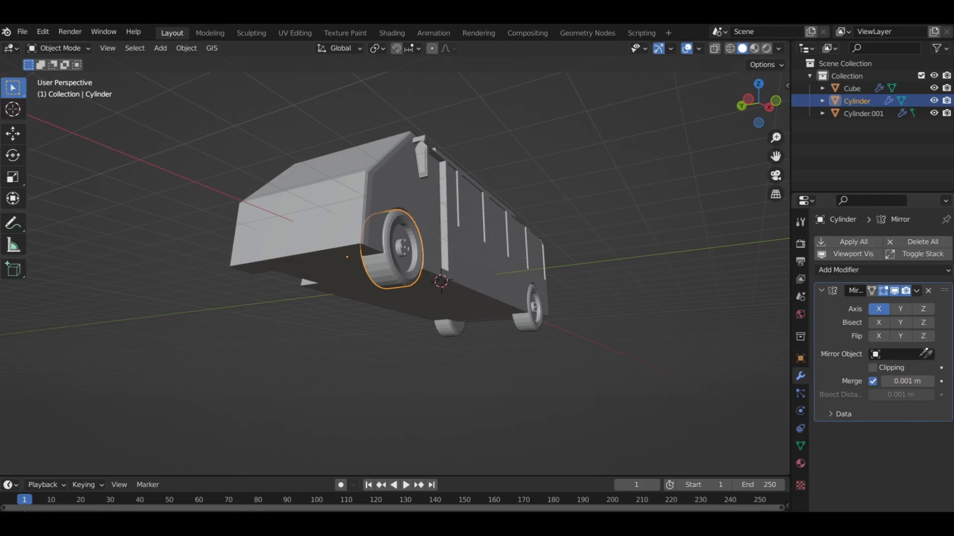
click(925, 353)
click(341, 211)
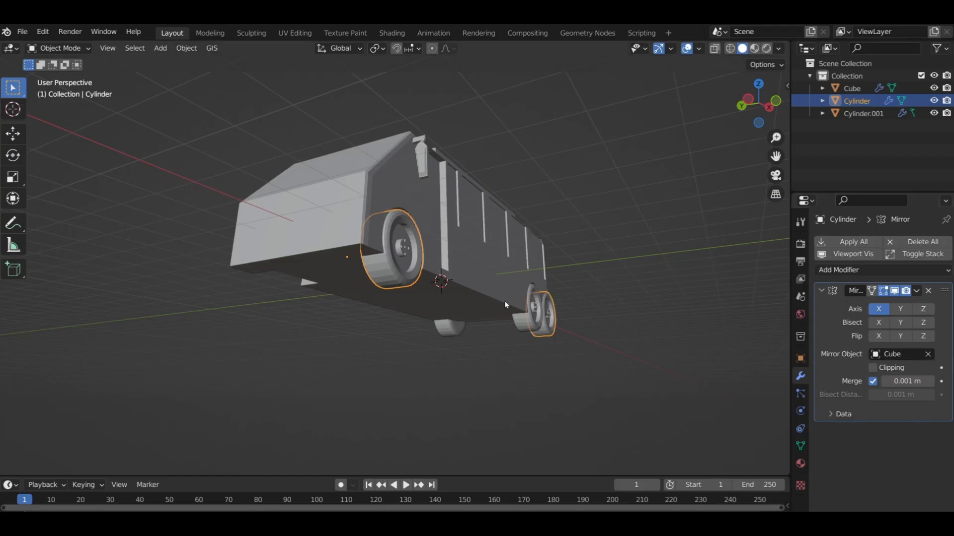
click(901, 309)
click(878, 309)
middle_drag(604, 246, 234, 207)
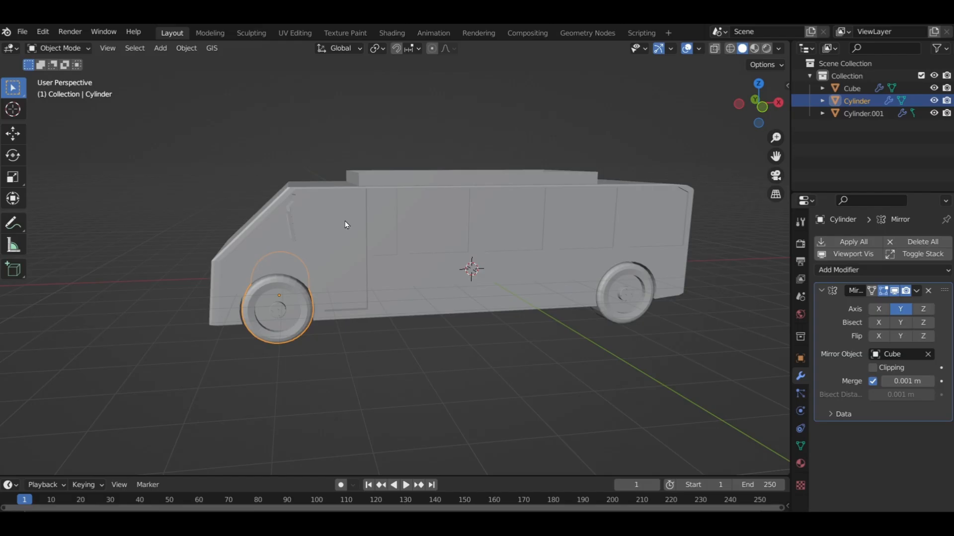
key(KP_1)
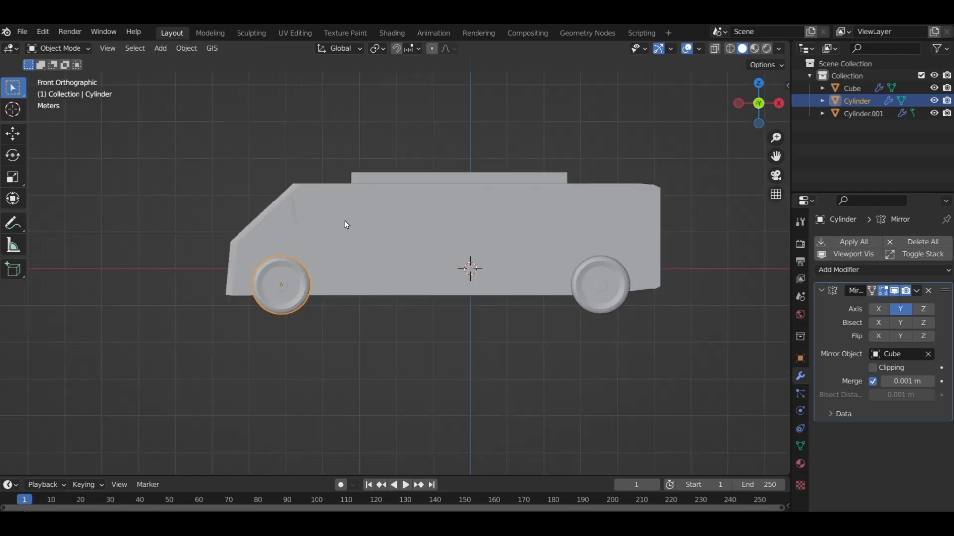
middle_drag(346, 225, 398, 254)
Apply the bus body's Mirror modifier and switch the body to Edit Mode.
click(395, 243)
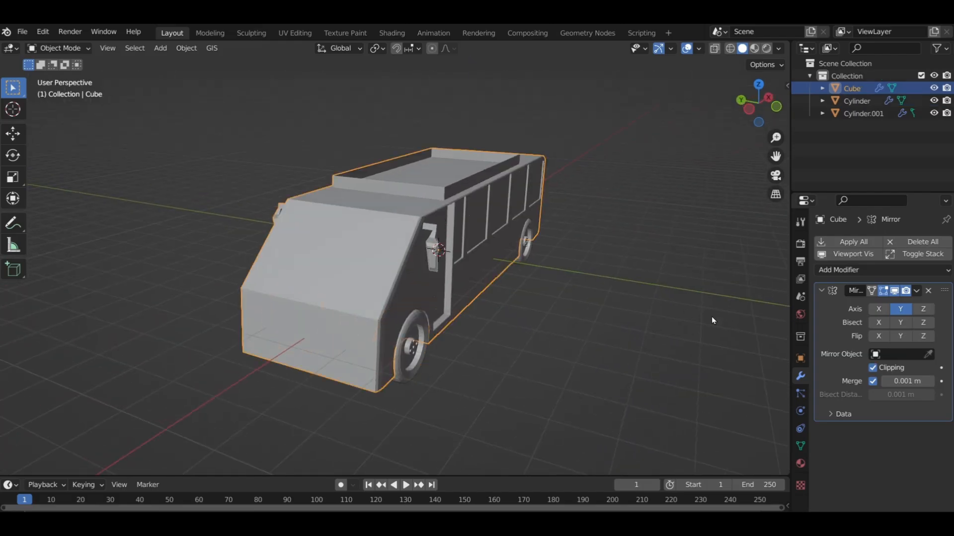
click(853, 242)
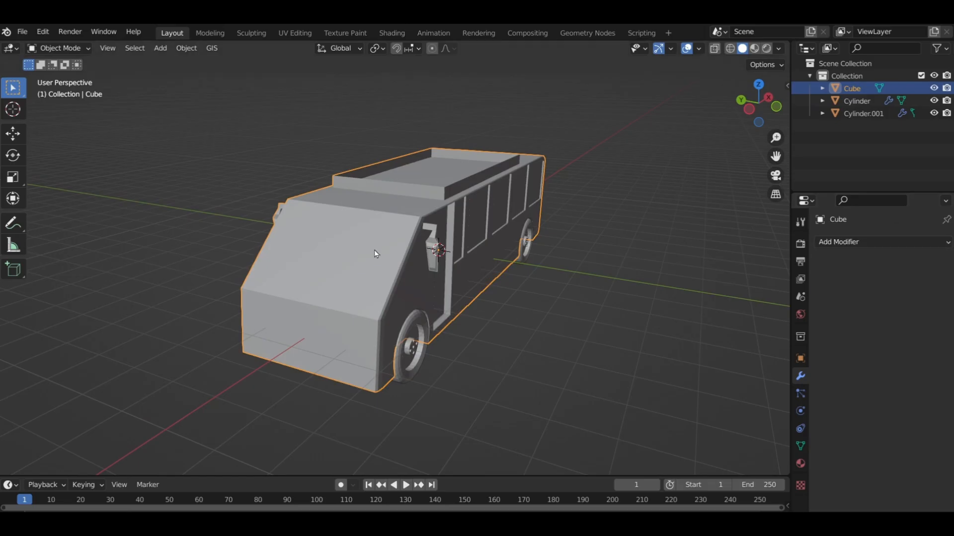
click(58, 48)
click(63, 75)
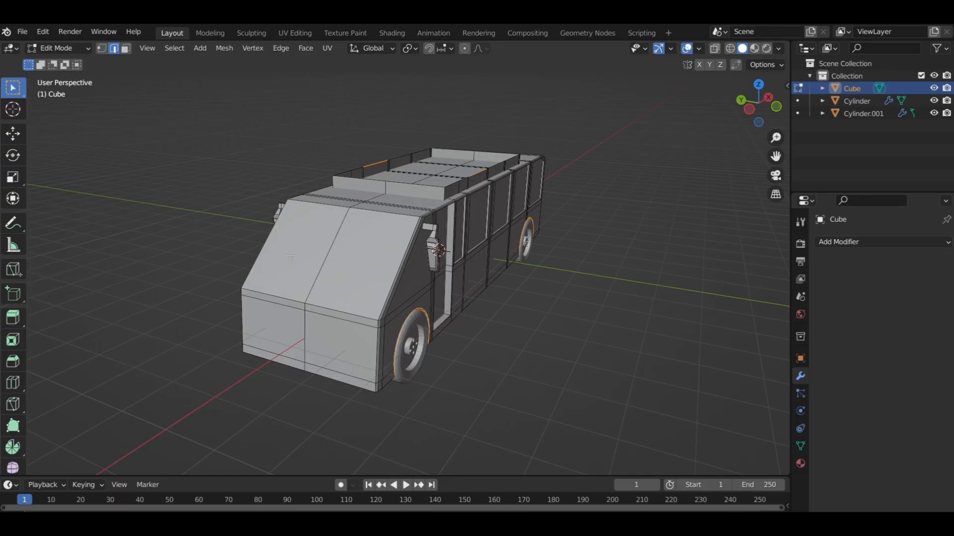
Add one loop cut around the body across the lower windshield, sliding it to a factor of about -0.651.
scroll(290, 256, up, 3)
middle_drag(291, 255, 356, 222)
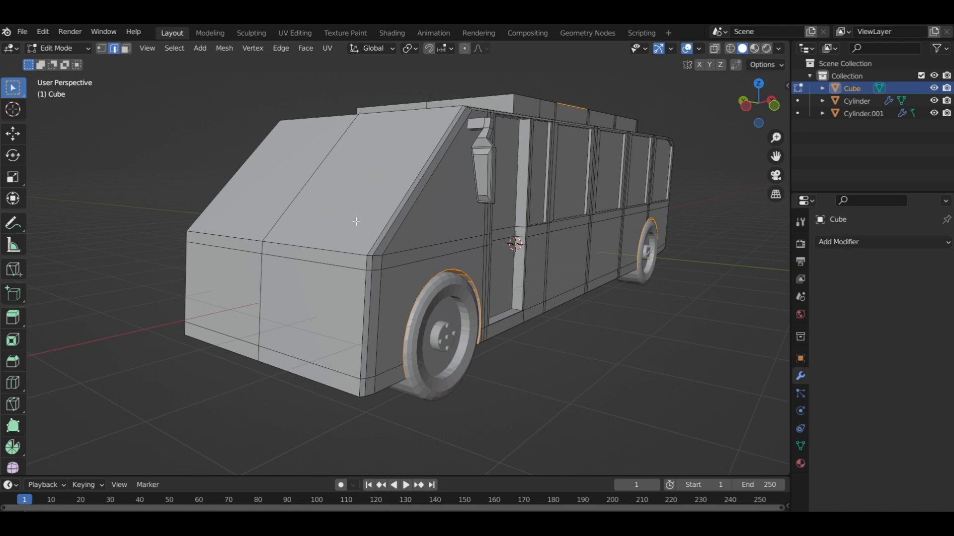
key(ctrl+r)
click(362, 219)
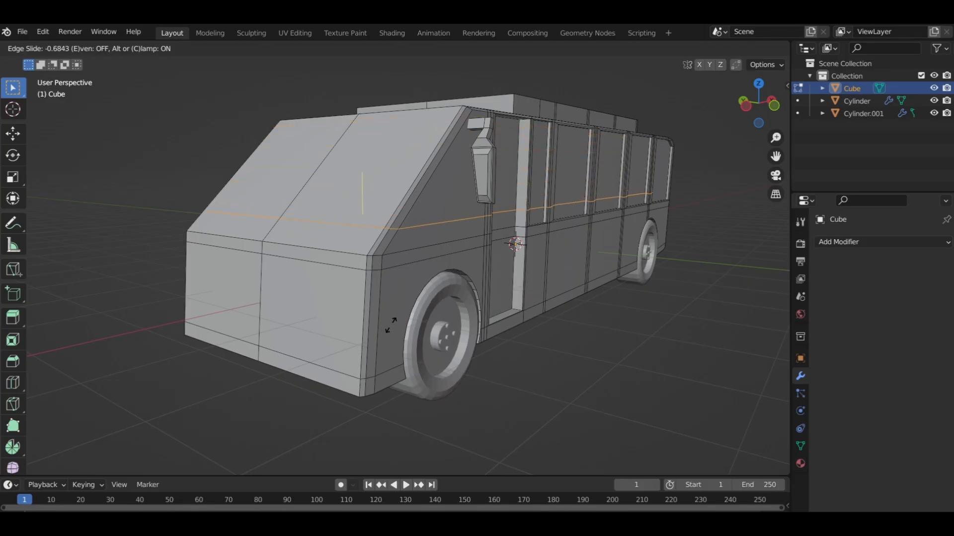
click(391, 323)
Select both windshield faces above the new loop and inset them together by about 0.078 m.
click(126, 48)
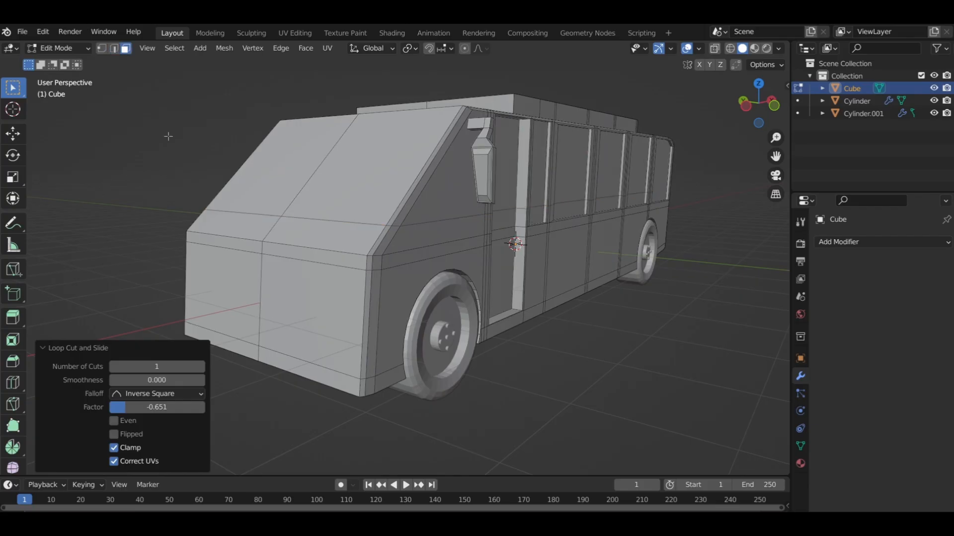
middle_drag(348, 199, 427, 195)
click(442, 194)
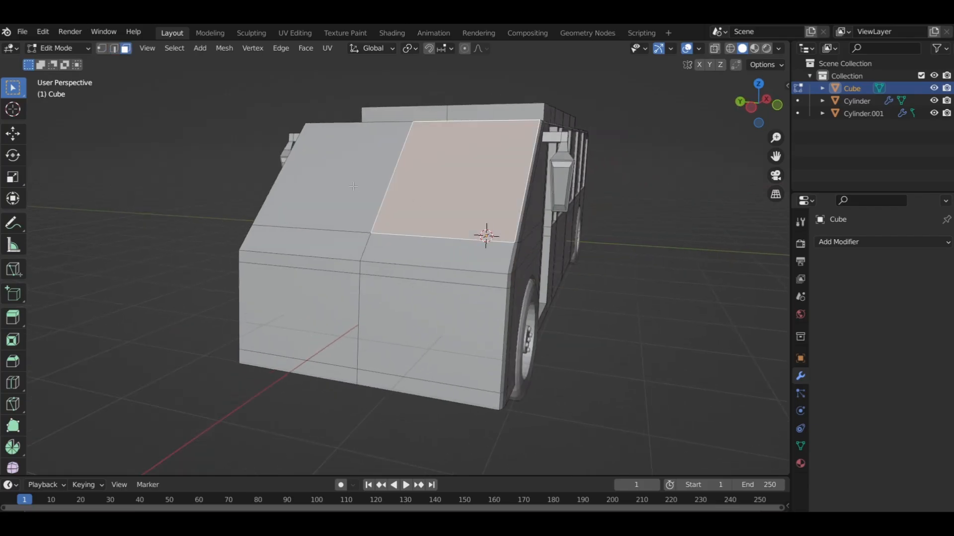
shift+click(328, 179)
key(i)
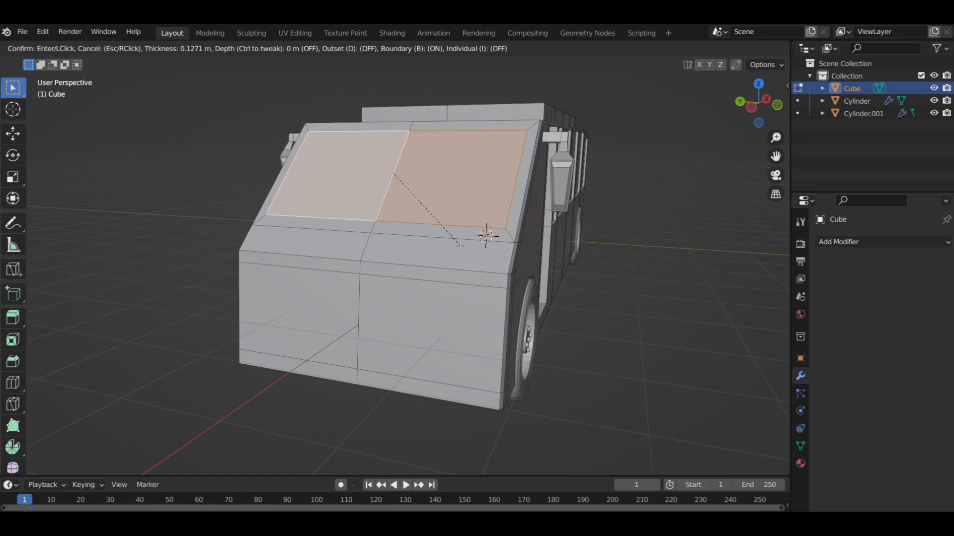
click(429, 246)
Extrude the windshield faces along their normals by -0.0132 m to recess the glass.
middle_drag(430, 246, 416, 285)
key(alt+e)
click(416, 285)
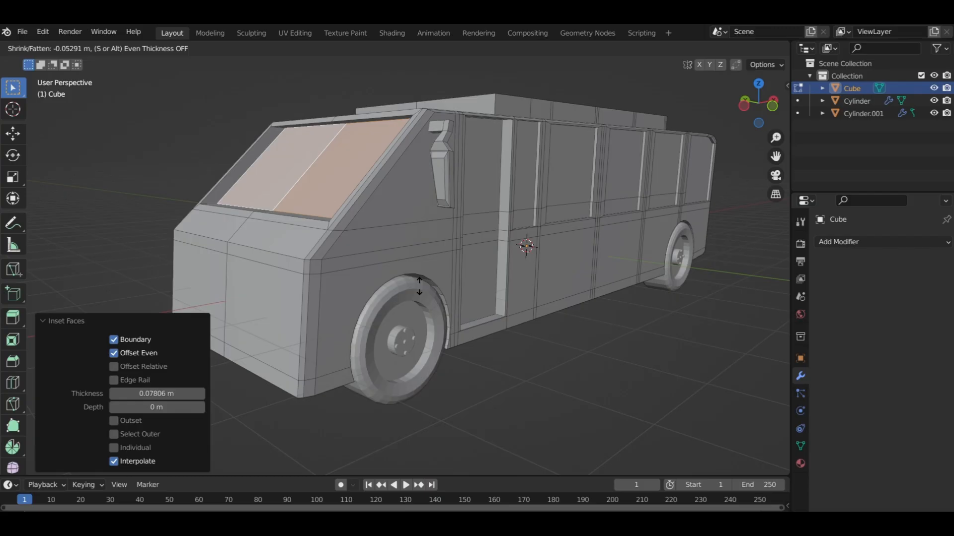
click(419, 285)
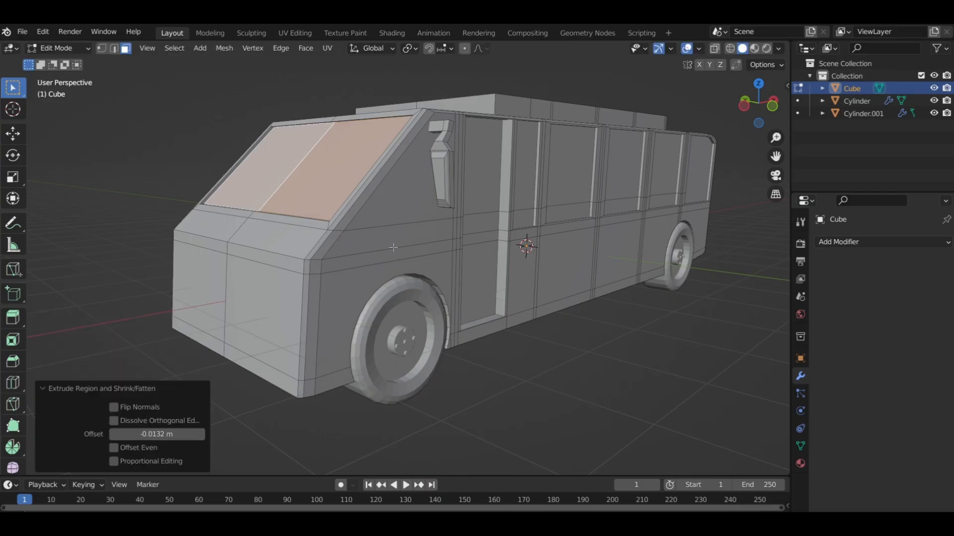
Duplicate the large lower front face on the -Y side and scale the copy to 0.410.
middle_drag(418, 285, 510, 227)
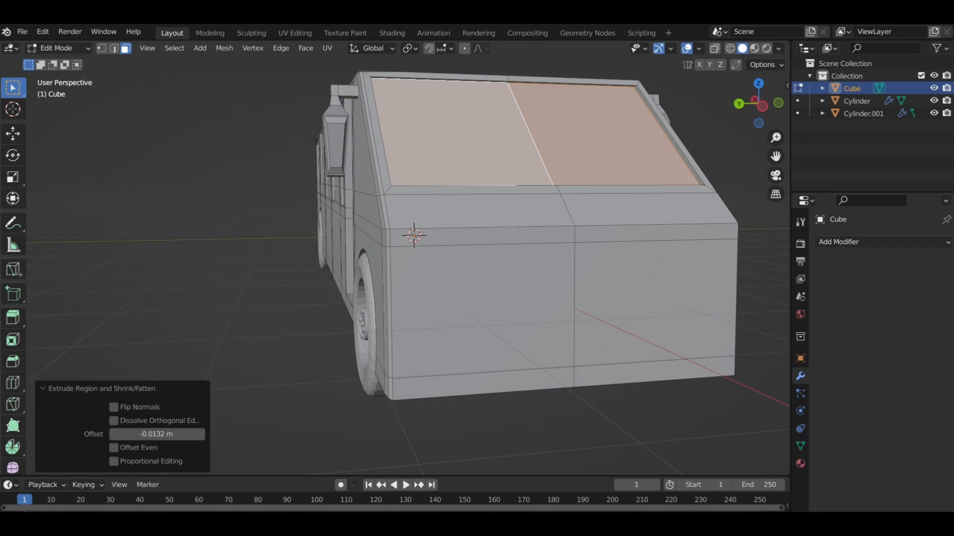
key(ctrl+KP_3)
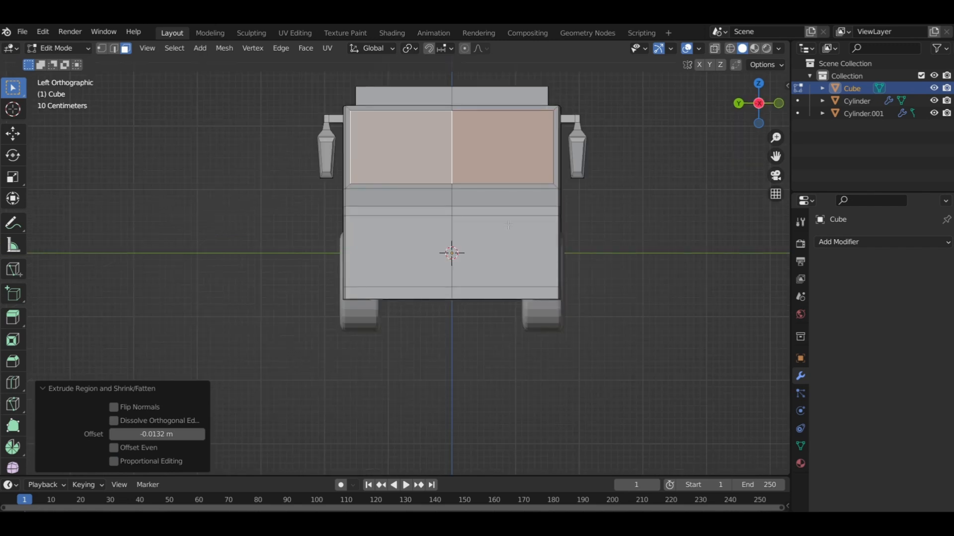
middle_drag(508, 225, 510, 199)
key(ctrl+KP_3)
scroll(486, 200, up, 5)
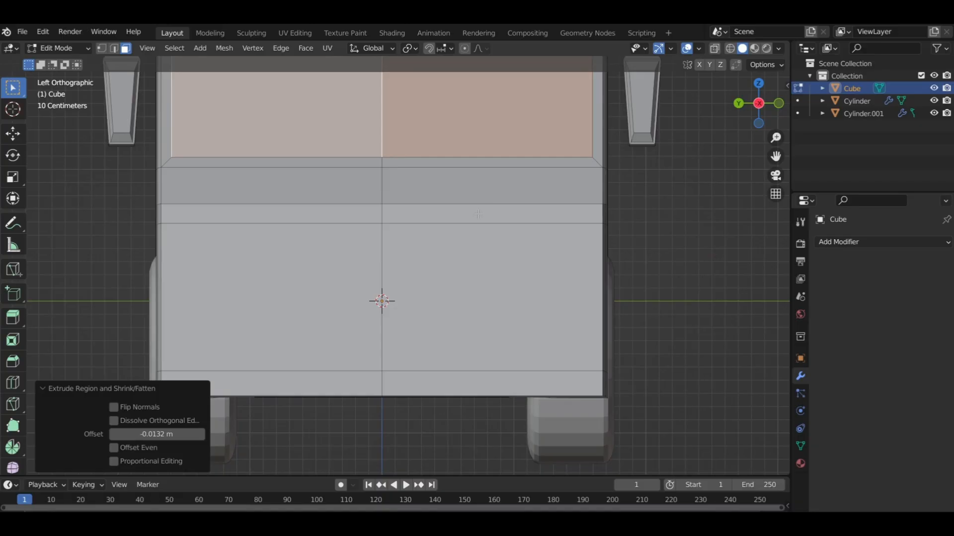
click(478, 213)
click(474, 288)
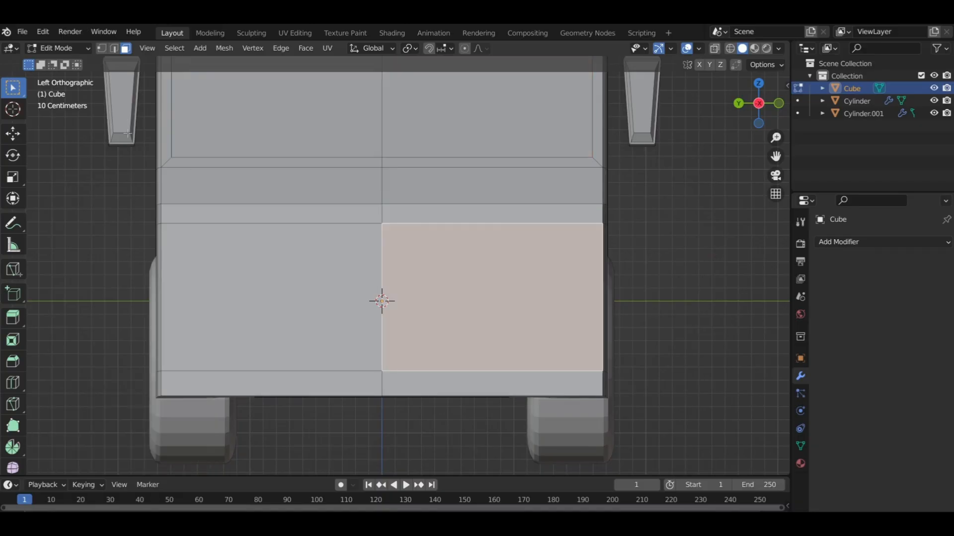
key(shift+d)
click(491, 352)
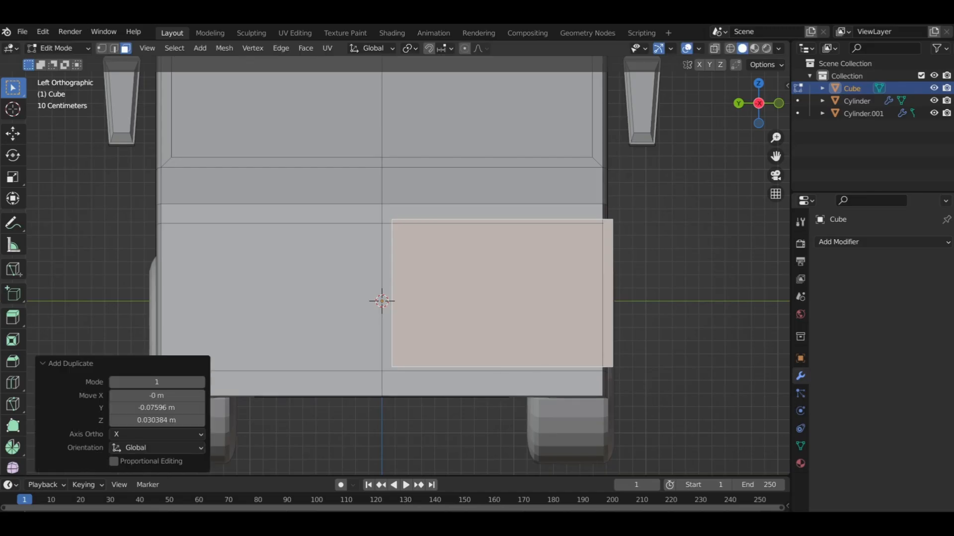
key(s)
click(517, 340)
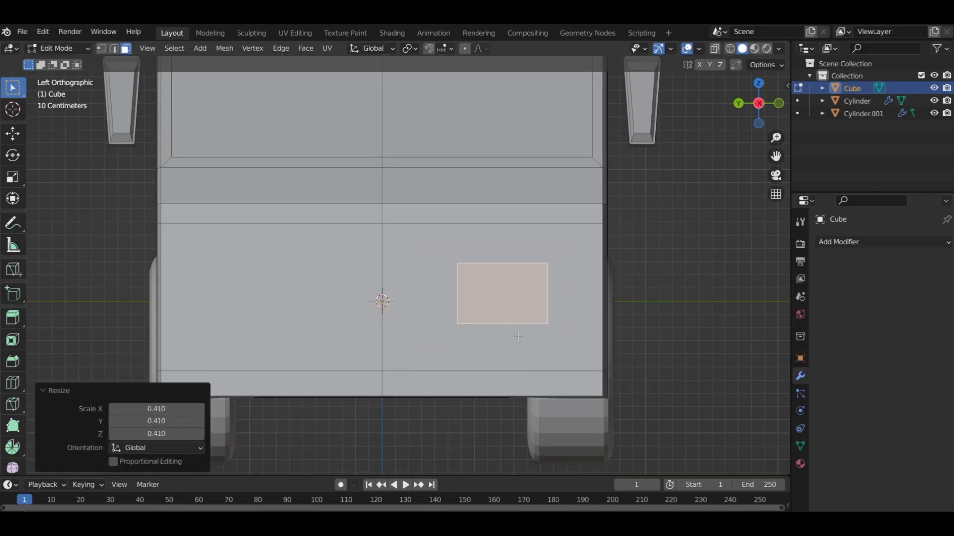
Move the small face about -0.387 m in Y and 0.657 m in Z, and lower it about 0.237 m along Z.
key(g)
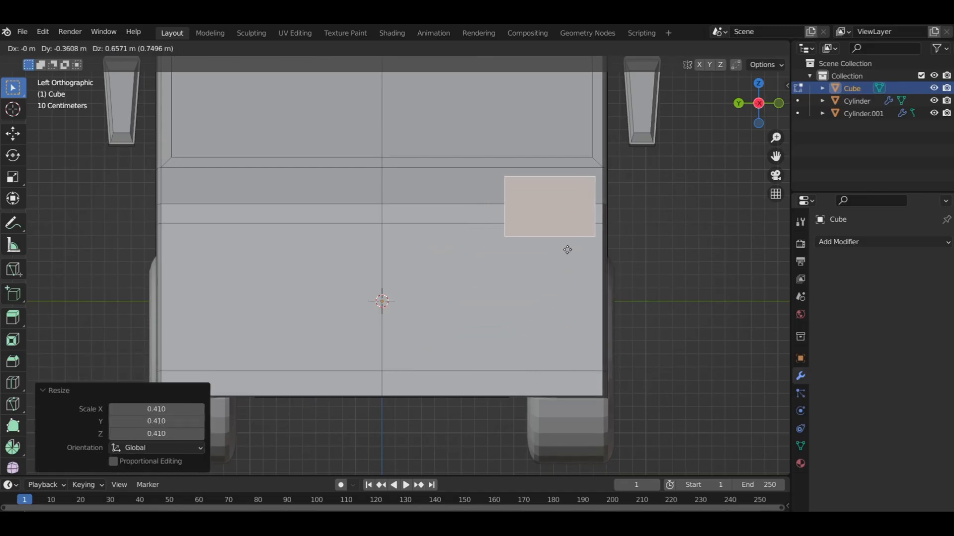
click(570, 250)
middle_drag(569, 249, 457, 259)
scroll(419, 251, up, 6)
scroll(420, 252, down, 3)
middle_drag(484, 292, 480, 293)
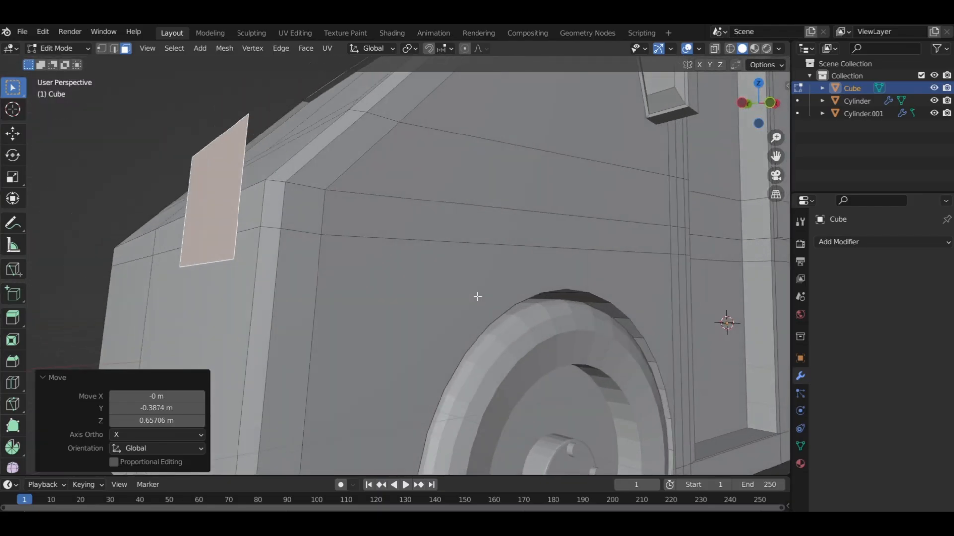
scroll(477, 296, up, 2)
key(g)
key(z)
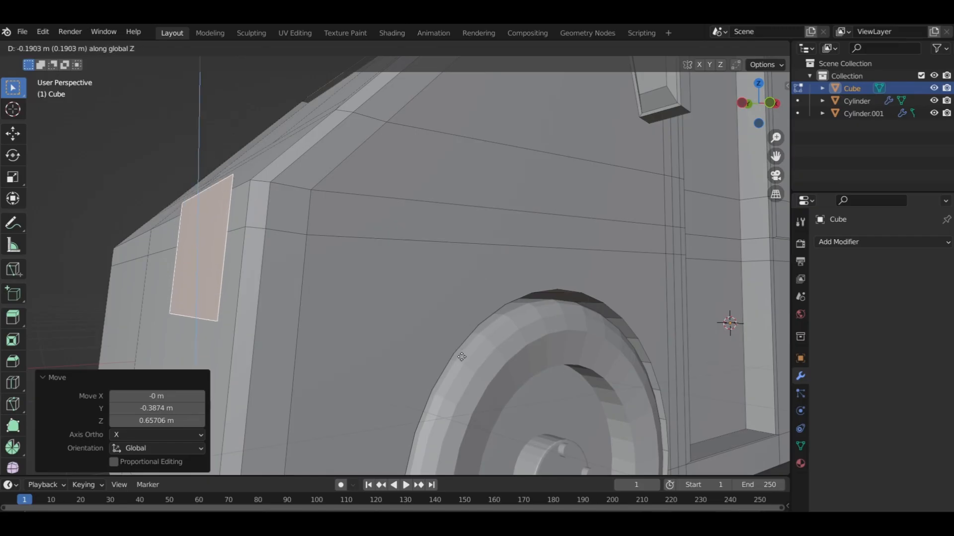
click(460, 359)
Extrude the small front face outward along its normal by about 0.018 m and scale its outer face to 0.922.
key(alt+e)
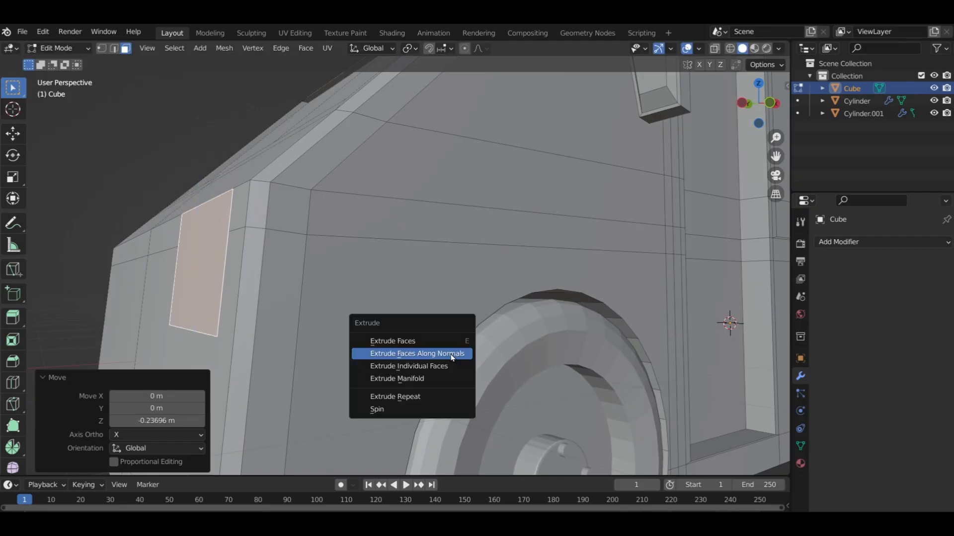
click(451, 353)
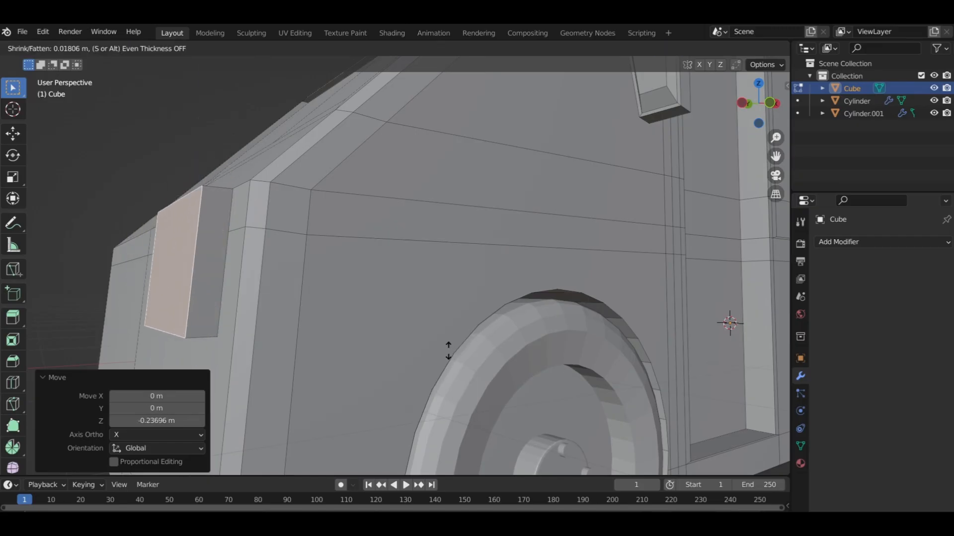
click(448, 350)
key(s)
click(427, 354)
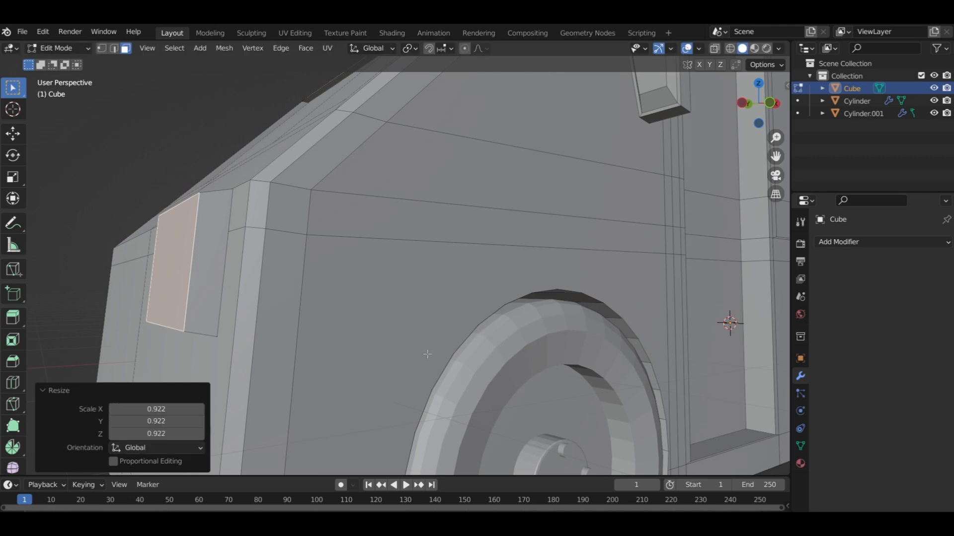
Inset the headlight's outer face by about 0.030 m and extrude it inward along its normal by about -0.0035 m.
key(i)
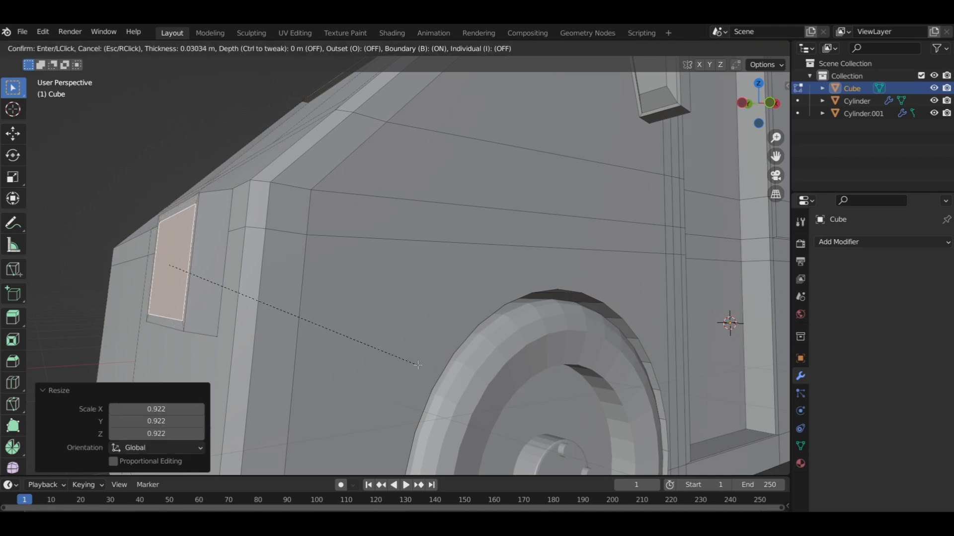
click(418, 365)
key(alt+e)
click(417, 366)
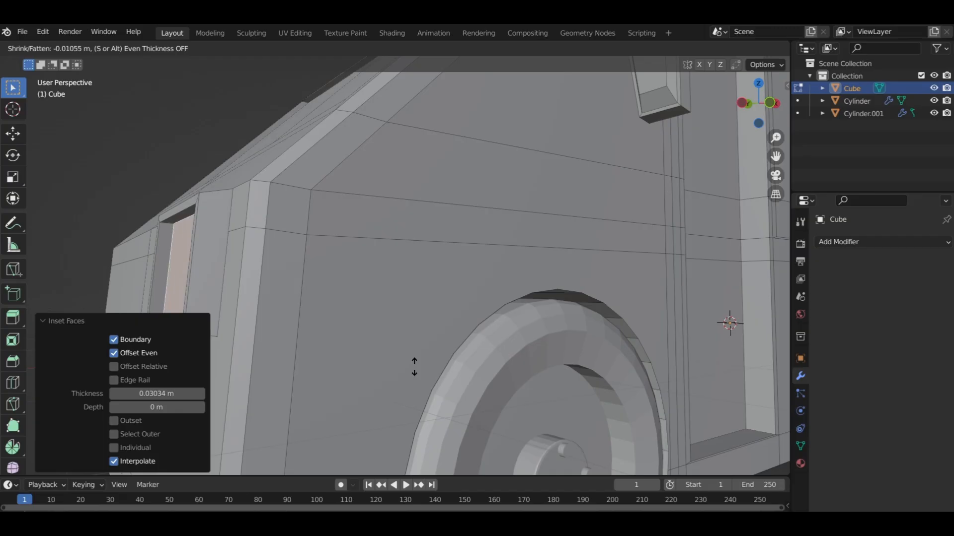
click(414, 366)
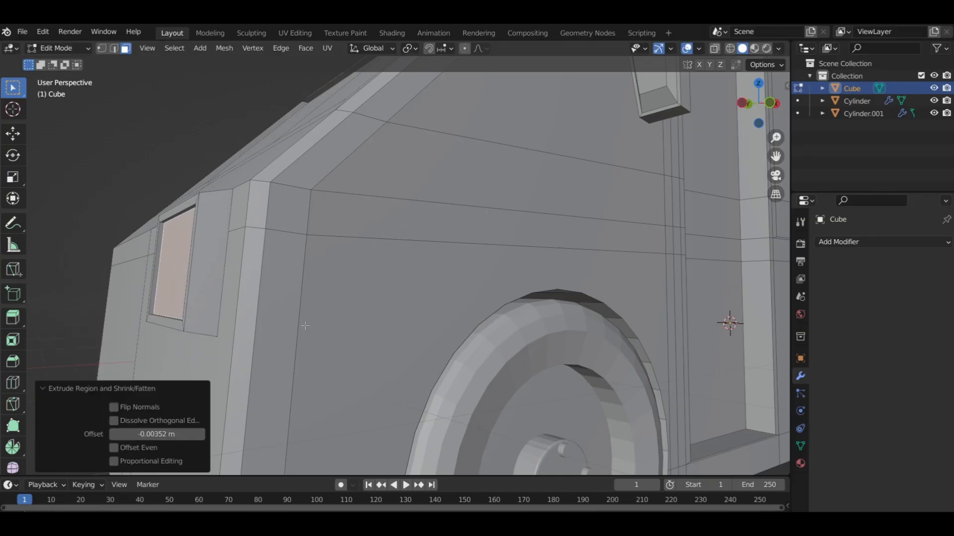
Select the whole linked headlight and move it about 0.049 m along X against the bus front.
click(213, 265)
key(l)
key(KP_1)
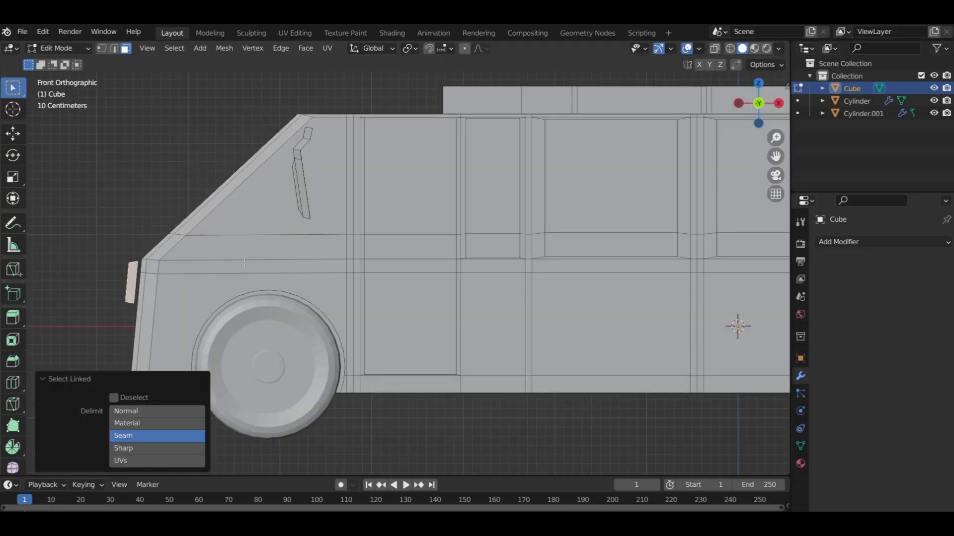
key(g)
key(x)
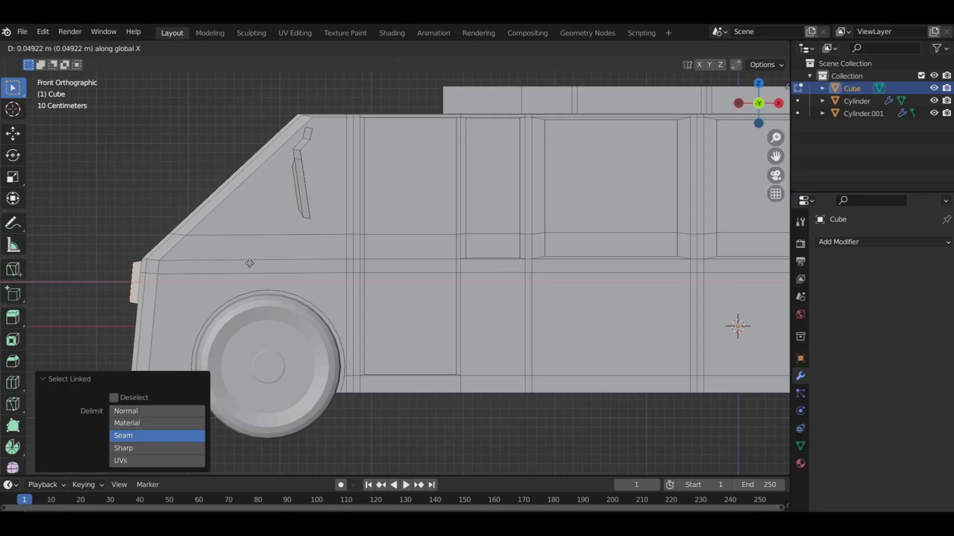
click(250, 263)
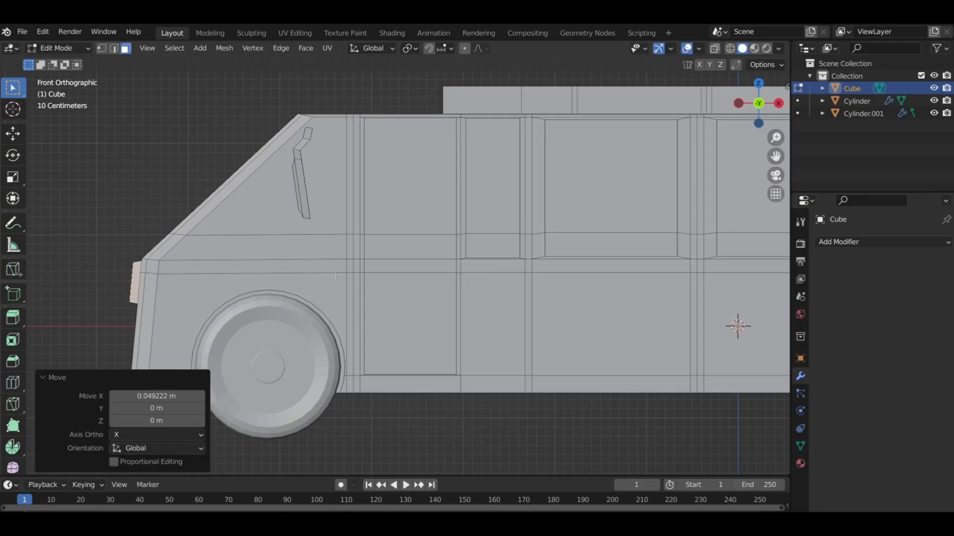
Scale the headlight uniformly to 0.606 while viewing the front of the bus.
key(ctrl+KP_3)
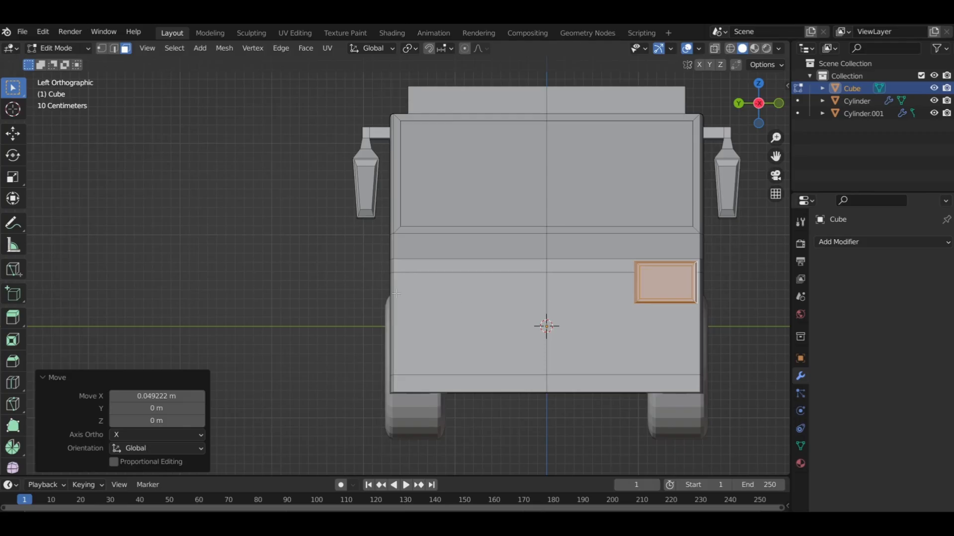
key(s)
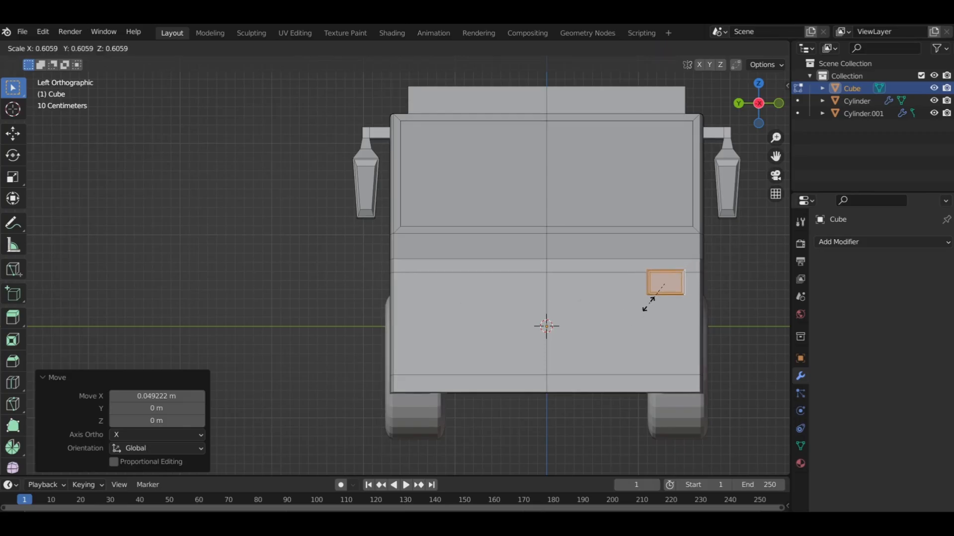
click(648, 303)
Place a duplicate of the headlight along Y on the opposite side of the bus front and deselect it.
key(g)
key(x)
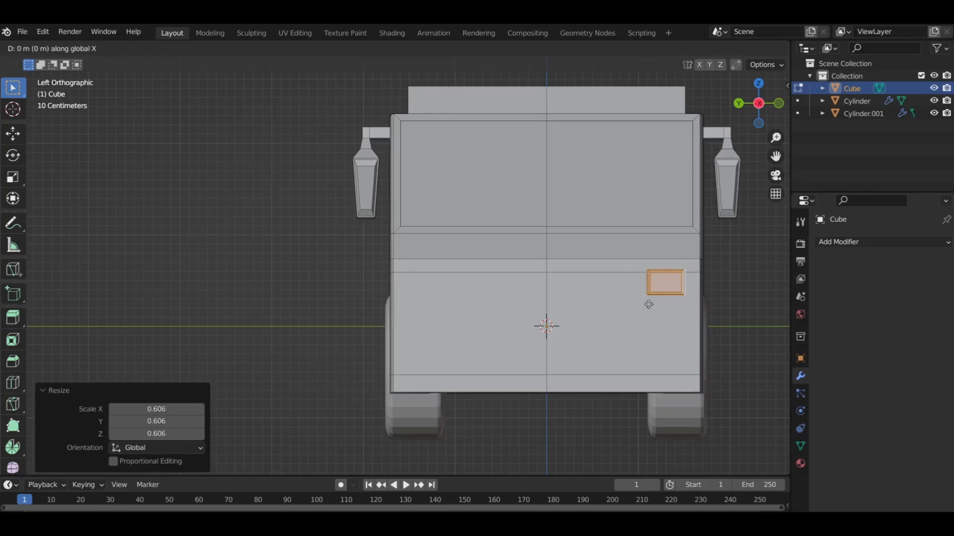
key(y)
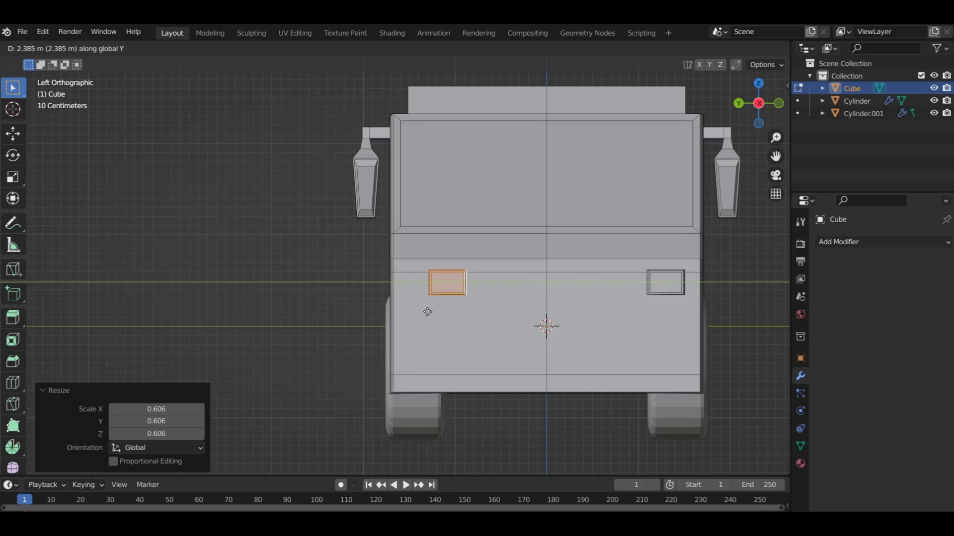
click(421, 311)
click(226, 199)
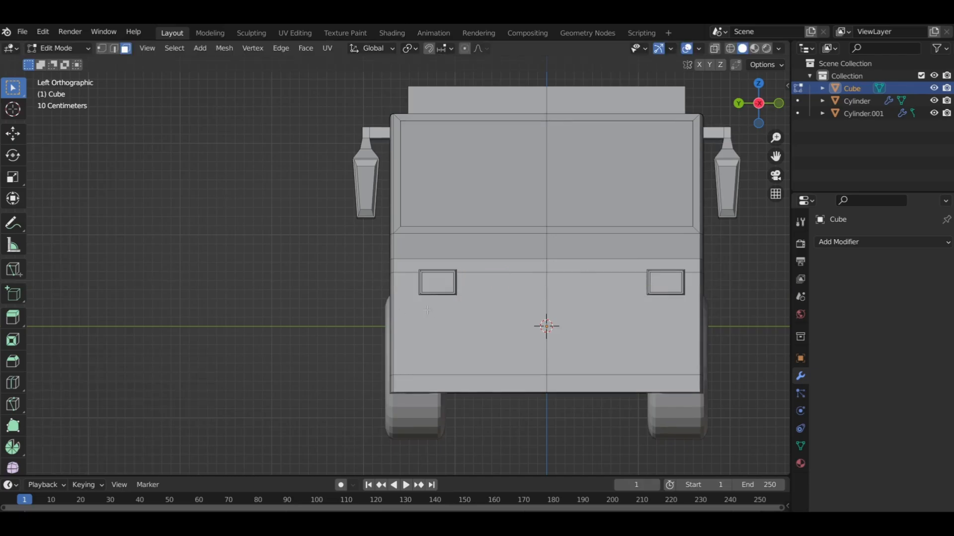
Return the bus body to Object Mode and clear the object selection.
scroll(595, 292, down, 3)
middle_drag(595, 292, 687, 321)
scroll(640, 318, down, 3)
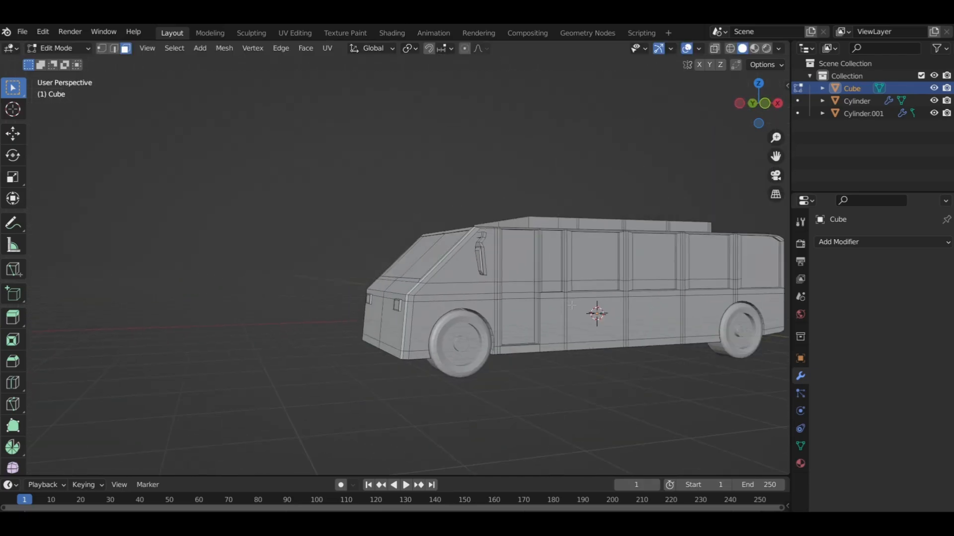
scroll(607, 312, up, 2)
middle_drag(596, 313, 486, 284)
scroll(512, 296, up, 4)
scroll(486, 284, up, 2)
click(57, 48)
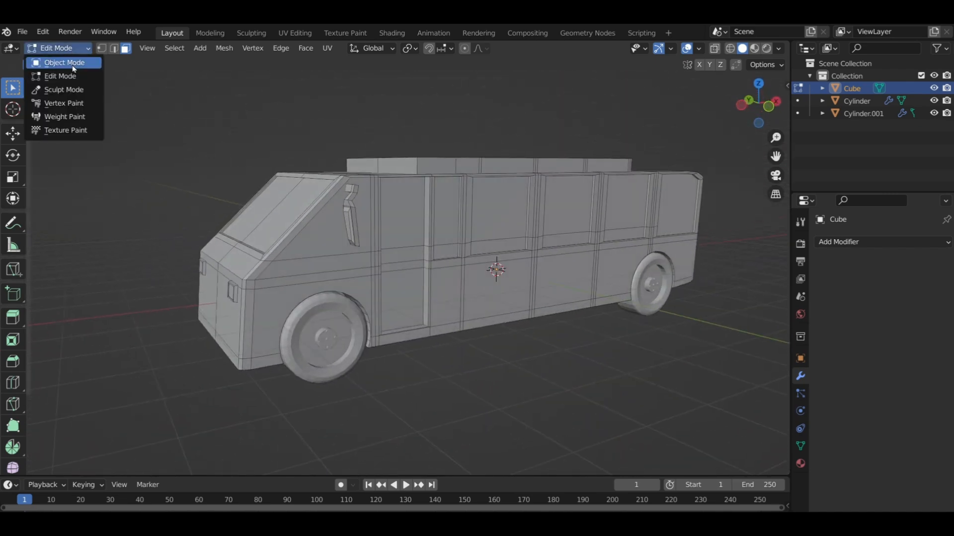
click(55, 63)
click(174, 156)
Select the bus body and both wheel objects, enter Edit Mode on all of them together, and clear the mesh selection.
middle_drag(273, 197, 300, 210)
drag(245, 160, 419, 315)
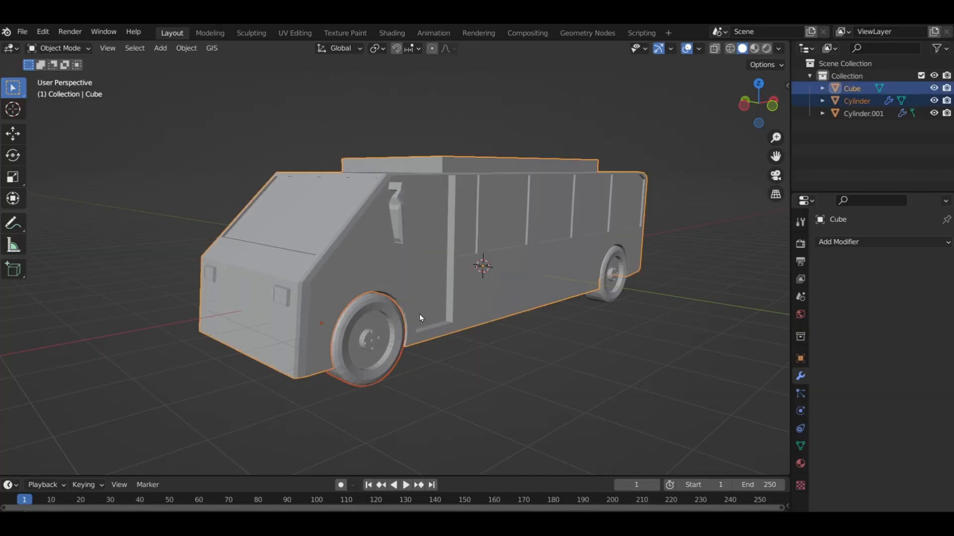
key(a)
click(67, 49)
click(60, 76)
middle_drag(328, 234, 381, 245)
click(636, 217)
Save the finished bus model to the current file.
middle_drag(570, 244, 457, 269)
scroll(457, 270, down, 3)
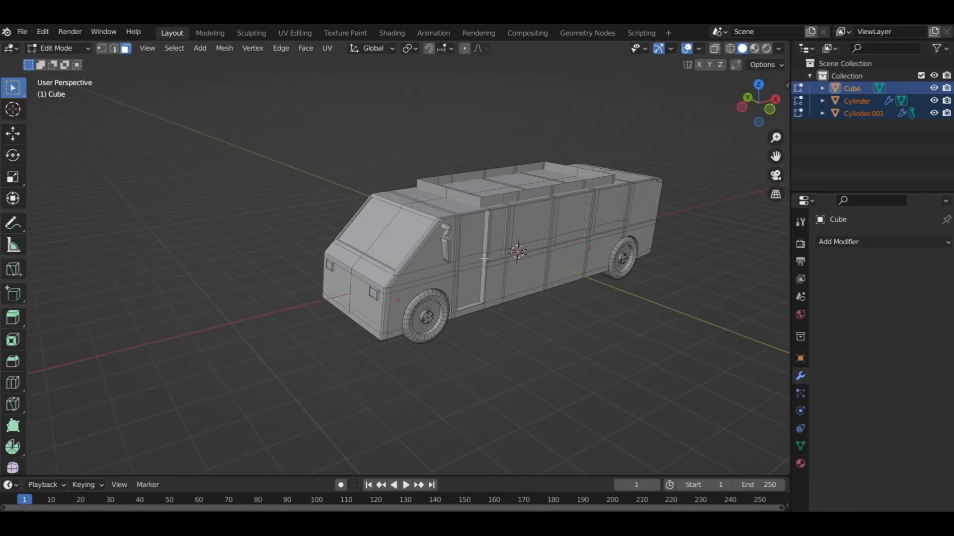
key(KP_1)
middle_drag(489, 247, 488, 294)
scroll(605, 257, up, 3)
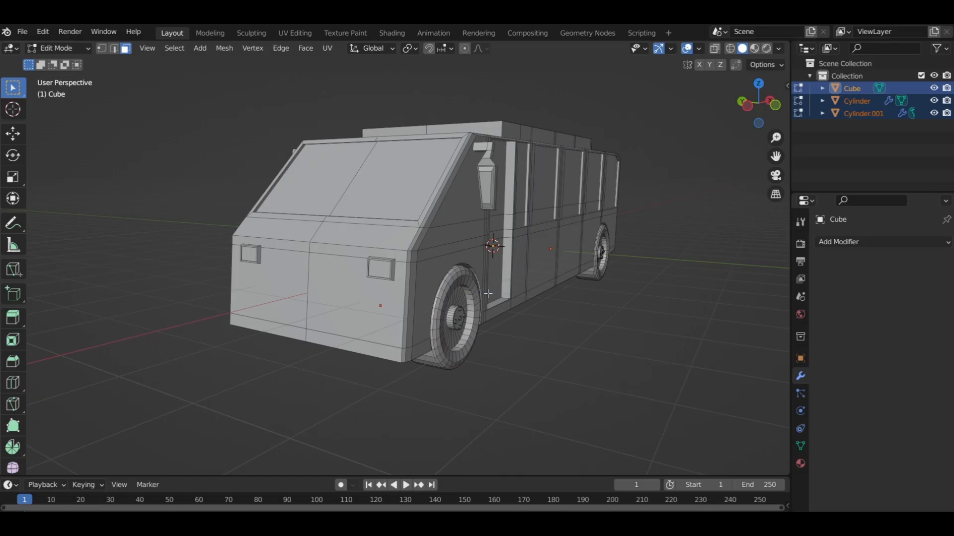
click(22, 31)
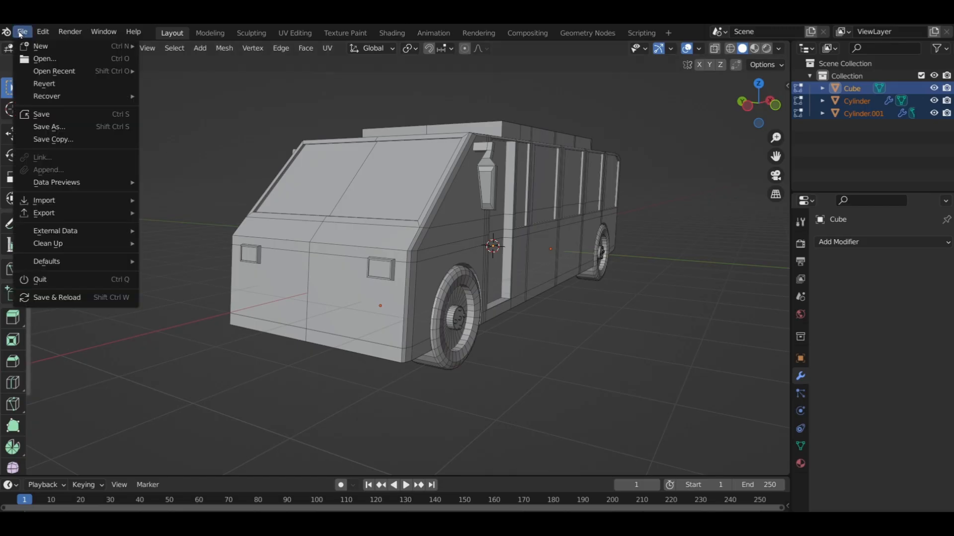
click(45, 114)
scroll(457, 247, down, 3)
middle_drag(457, 247, 424, 450)
key(alt+Tab)
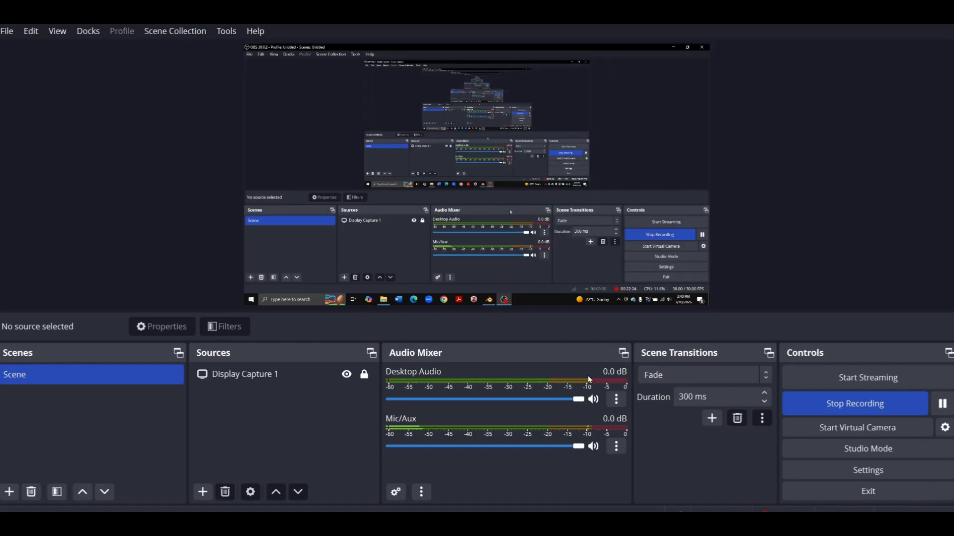